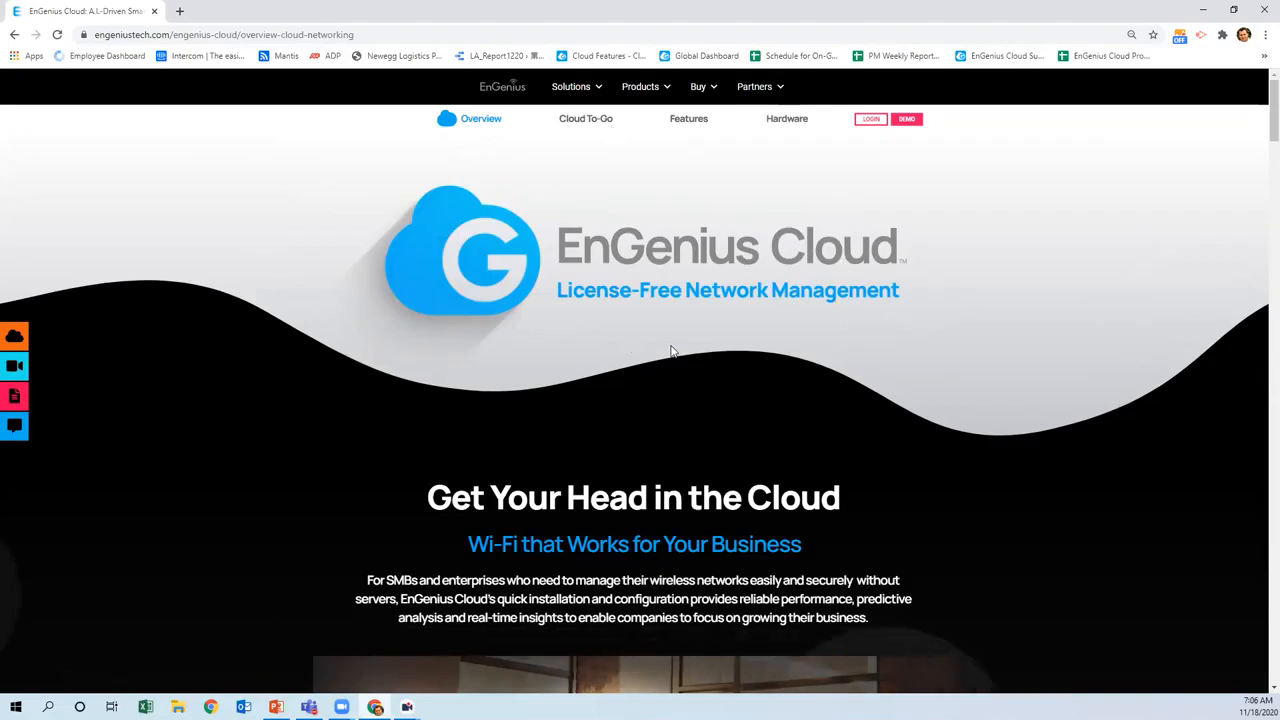
Open the cloud.engenius.ai sign-in page in a new tab and fill in the account credentials
left_click(869, 124)
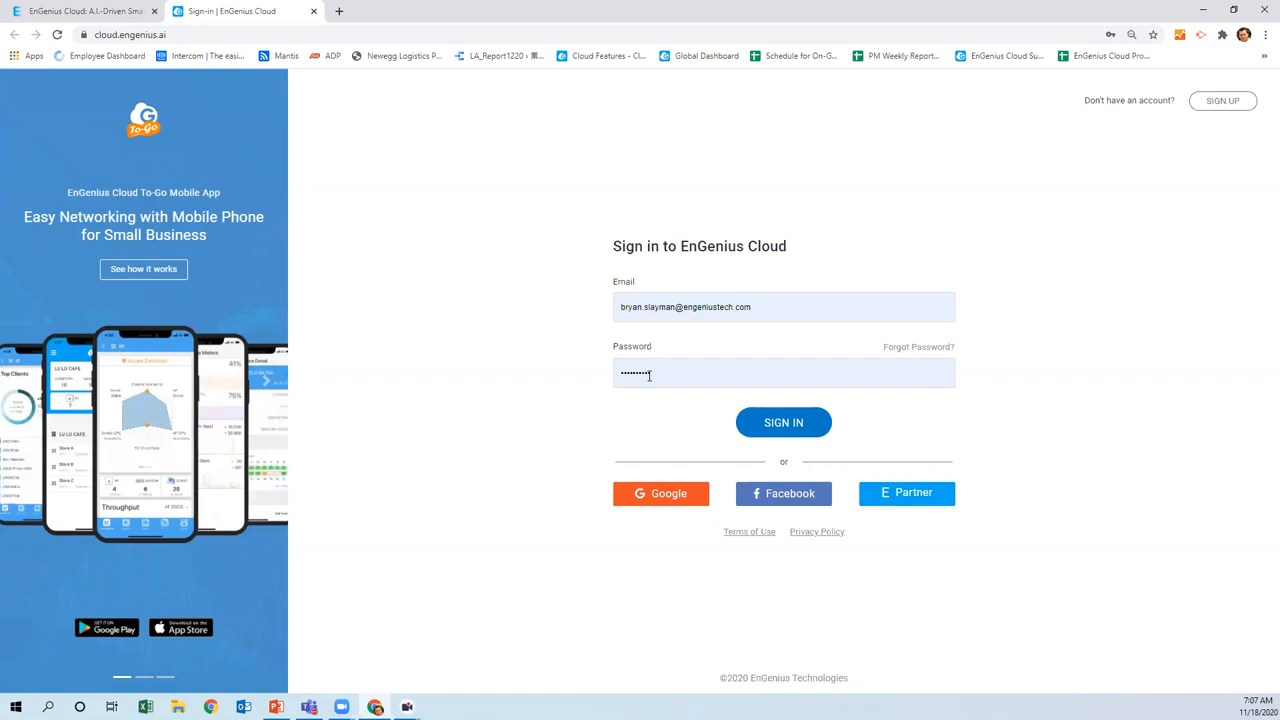
left_click(775, 426)
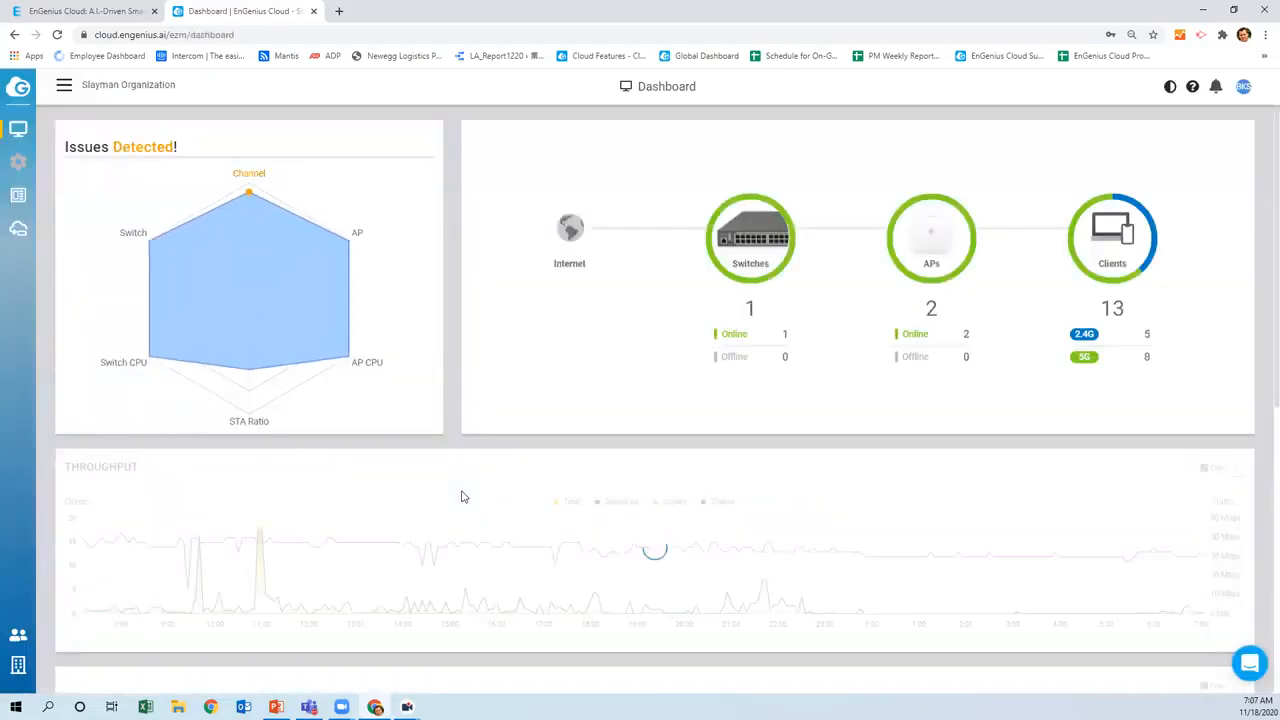
Sign in and let the Slayman Organization dashboard load with 1 switch, 2 APs and 13 clients
mouse_move(358, 331)
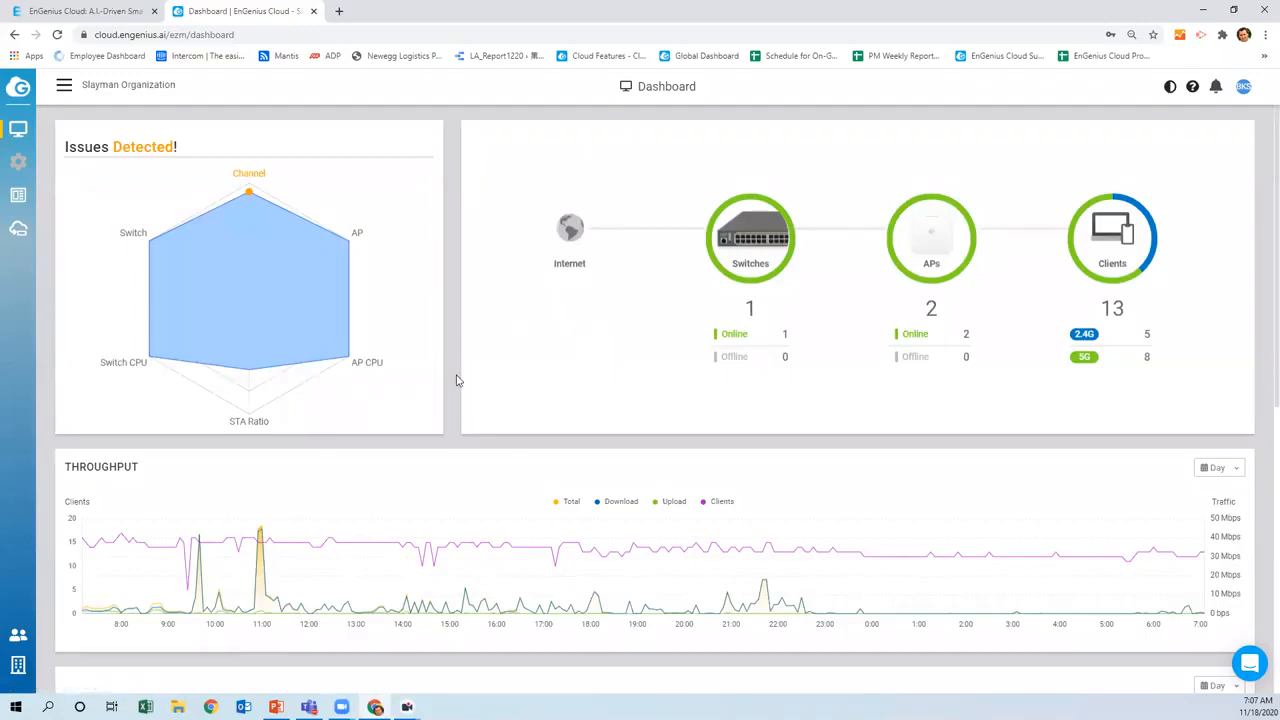
mouse_move(334, 371)
mouse_move(173, 290)
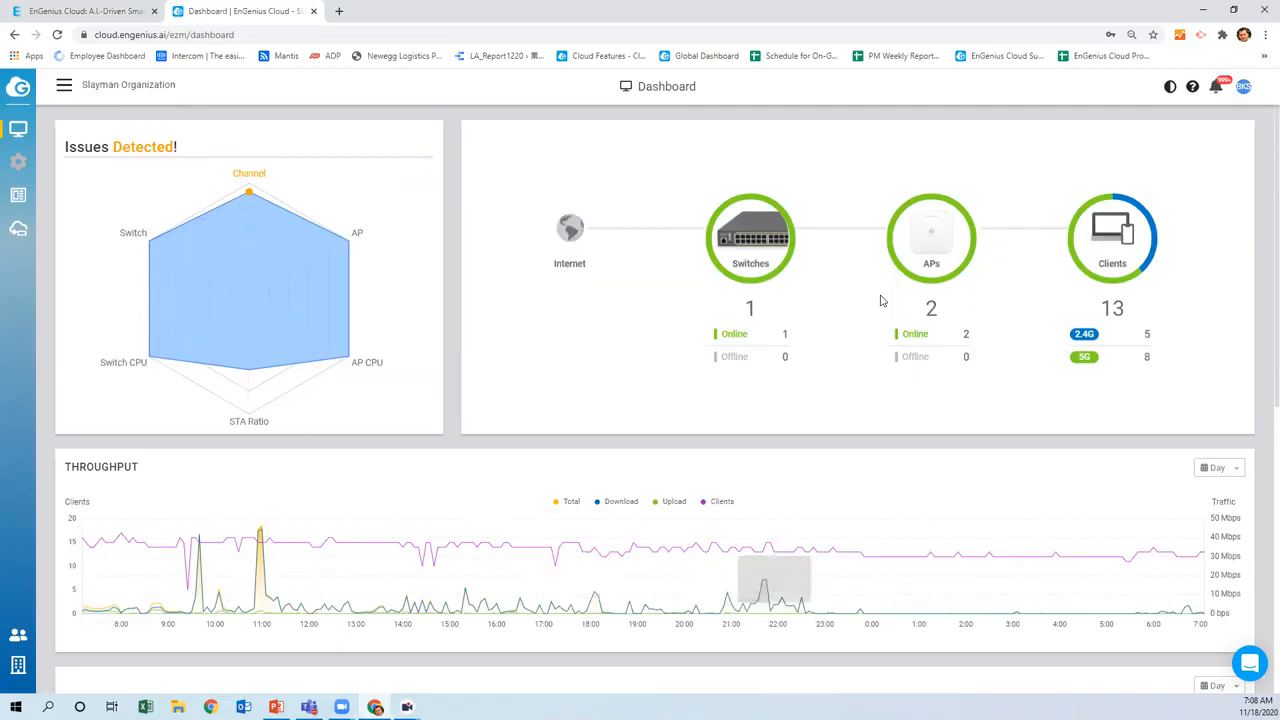
scroll(546, 400, "down", 2)
scroll(546, 403, "down", 2)
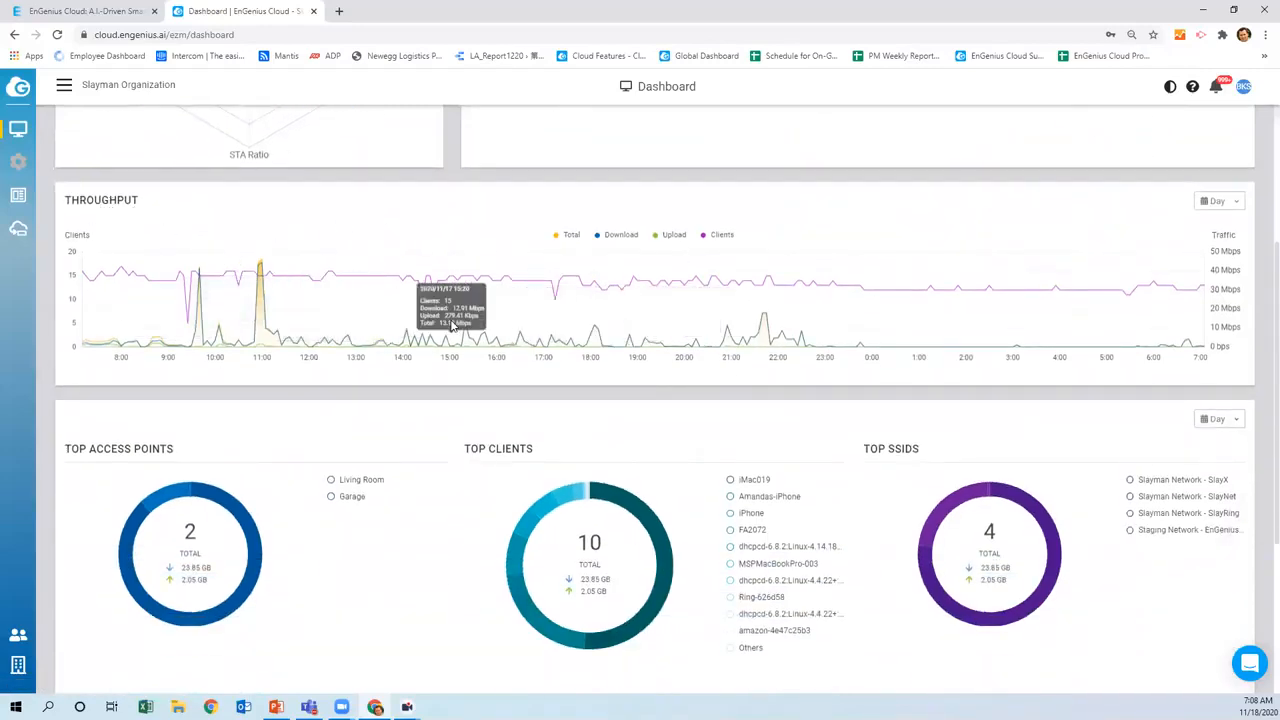
scroll(258, 331, "down", 2)
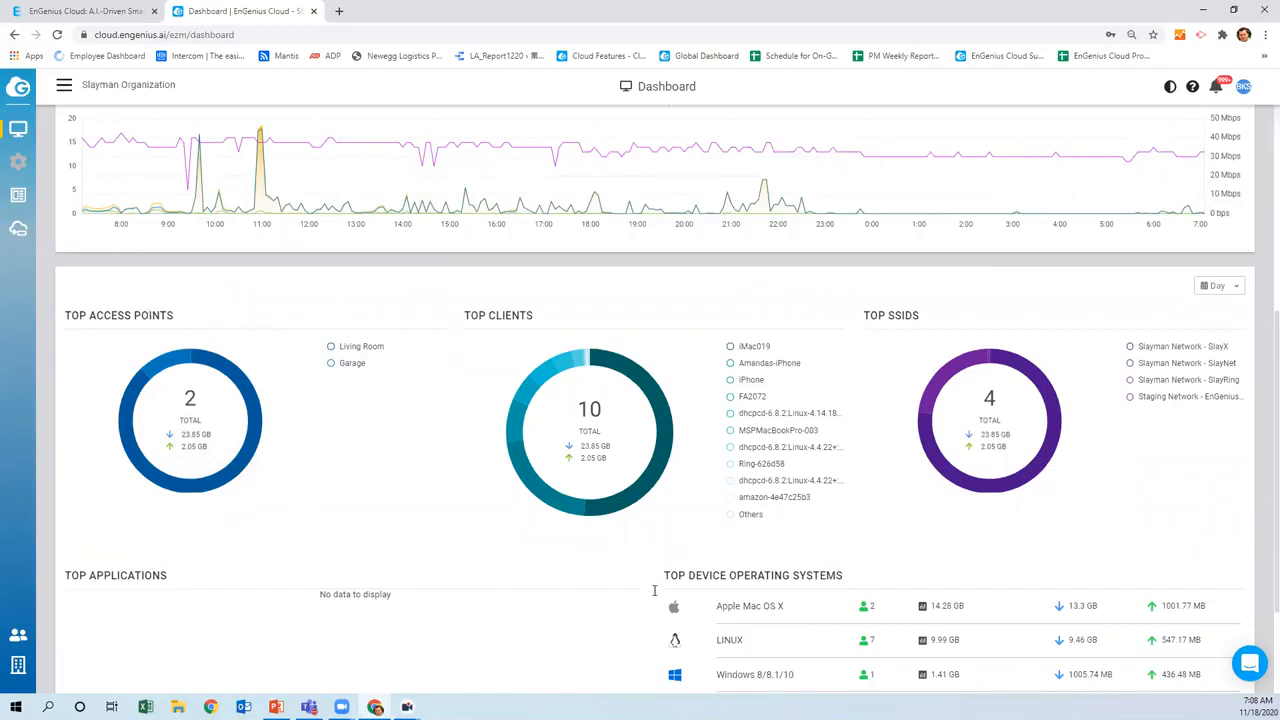
scroll(560, 510, "down", 3)
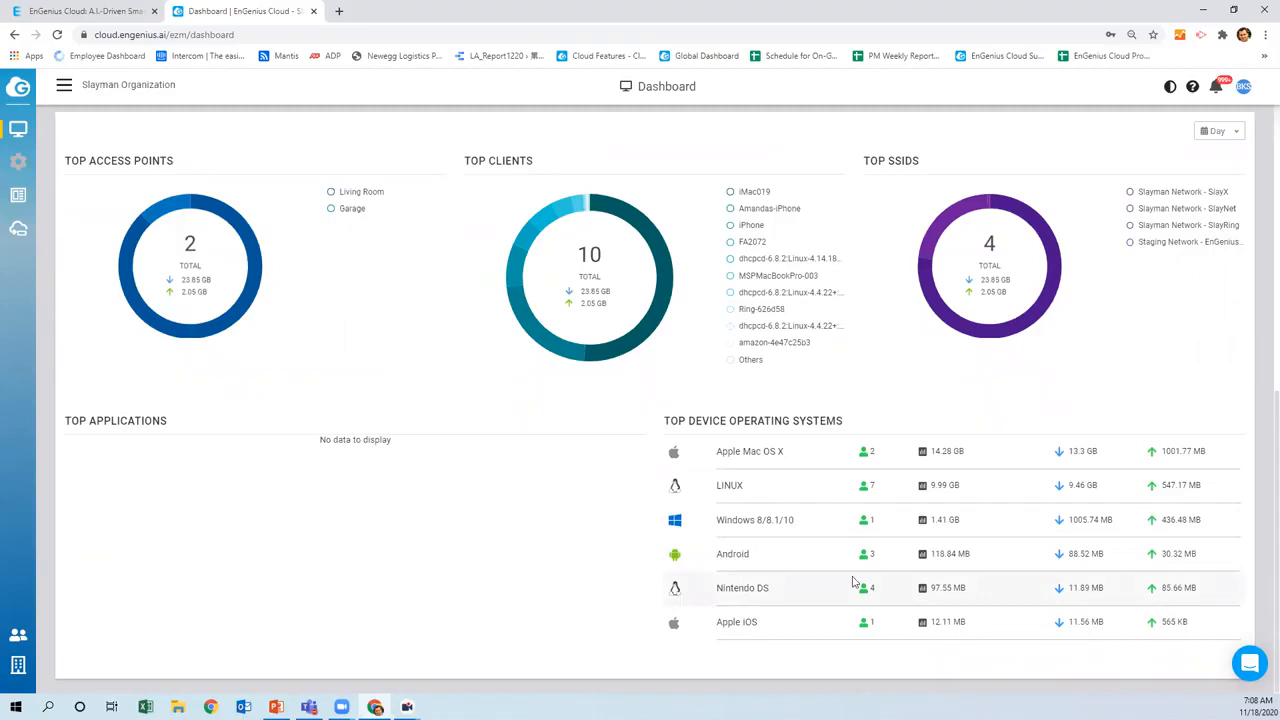
scroll(852, 582, "up", 3)
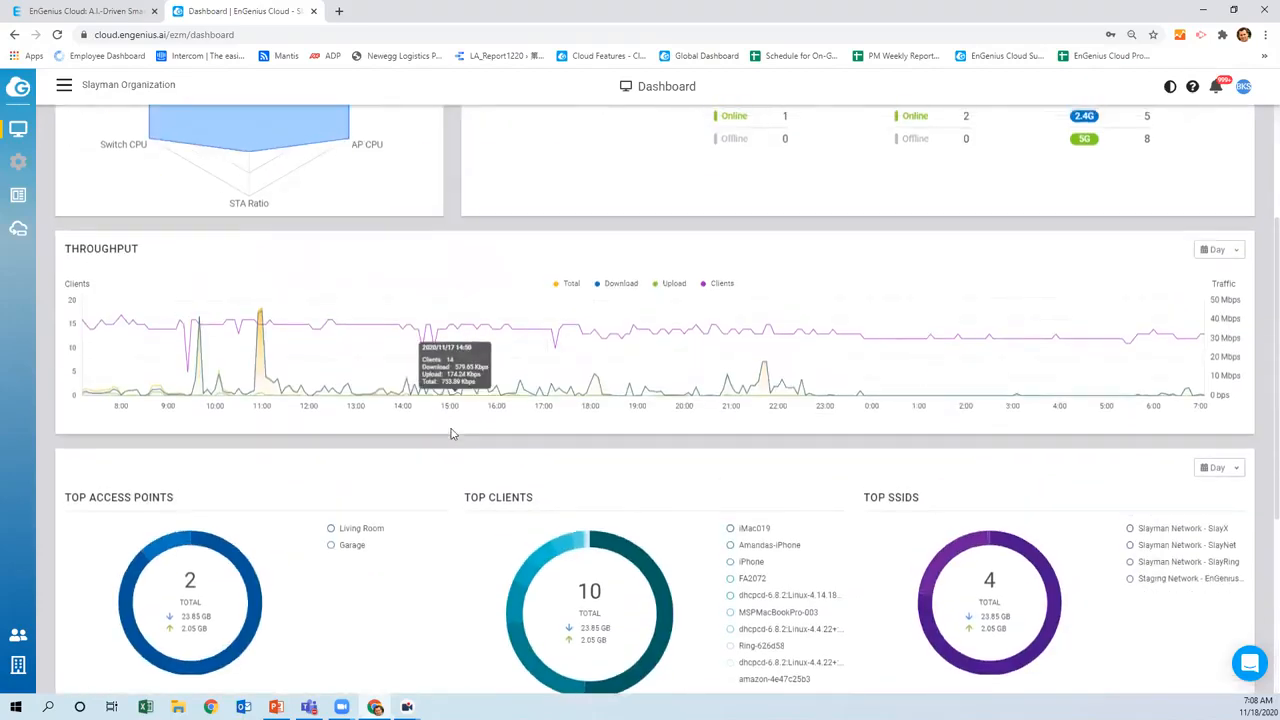
scroll(450, 433, "up", 2)
mouse_move(160, 222)
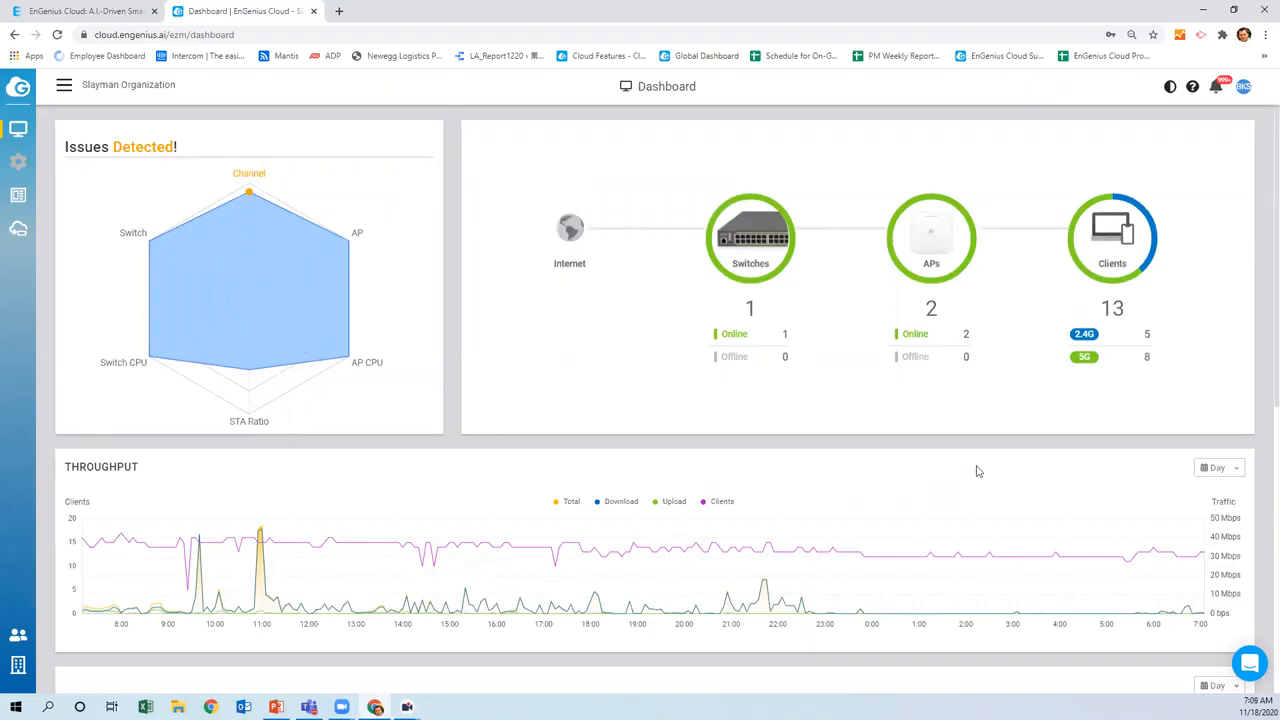
mouse_move(352, 319)
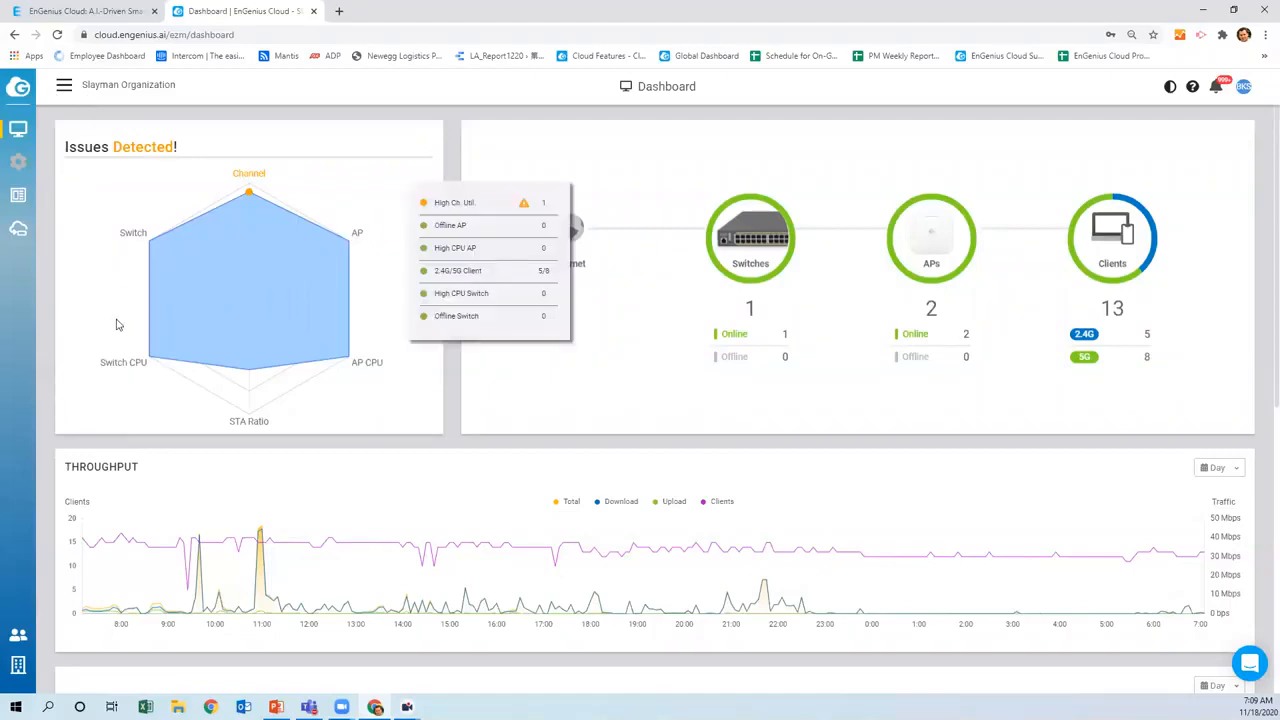
mouse_move(122, 367)
left_click(64, 87)
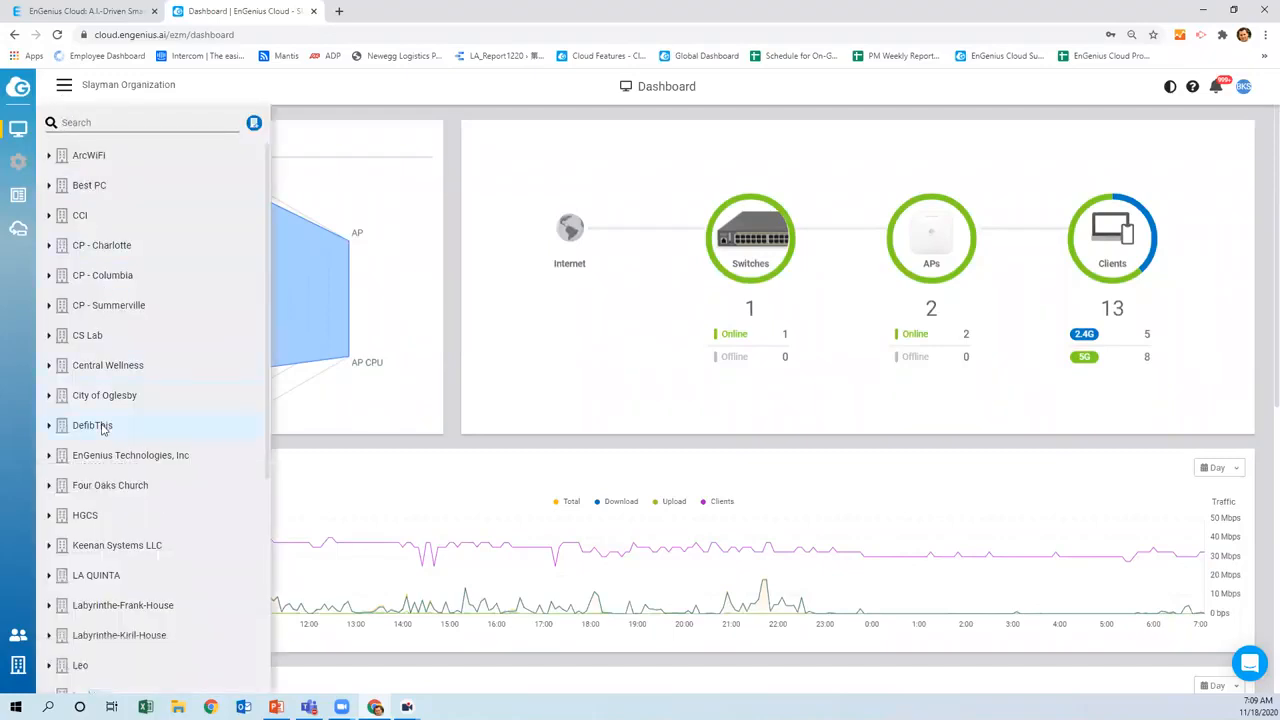
Expand the East and West folders under Slayman Organization in the organization list
scroll(102, 428, "down", 2)
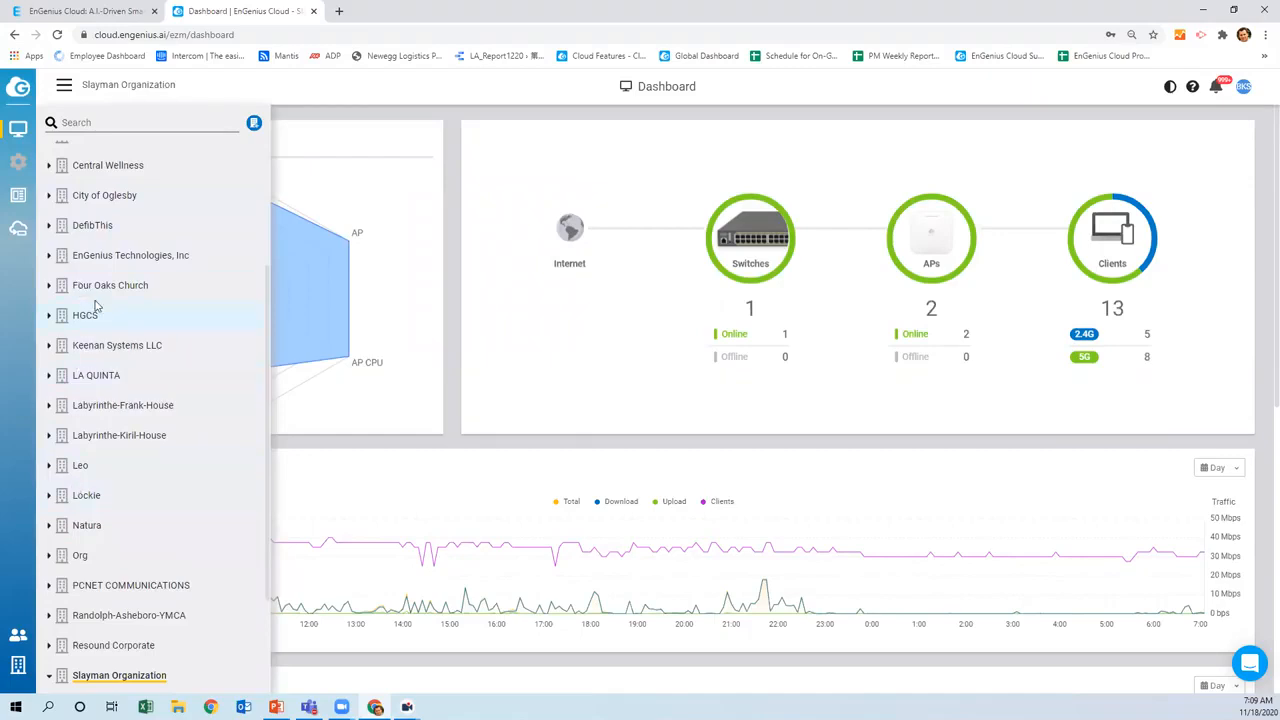
scroll(110, 338, "up", 2)
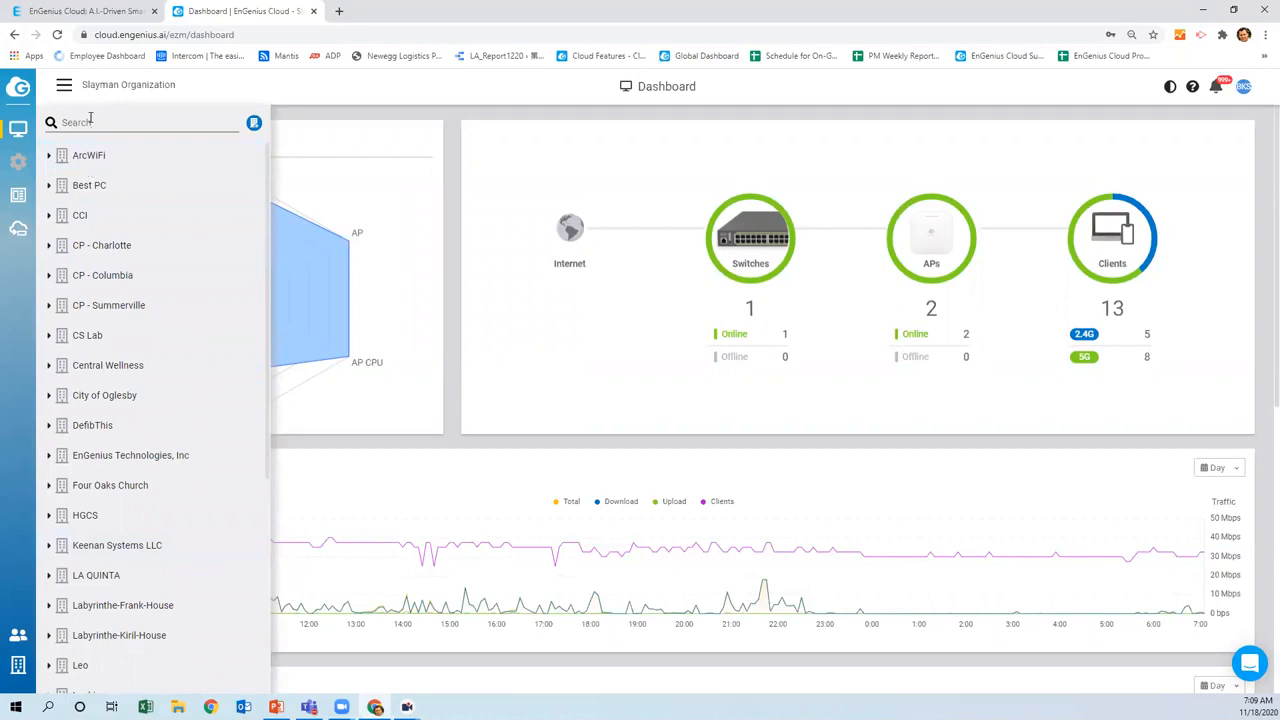
scroll(79, 250, "down", 1)
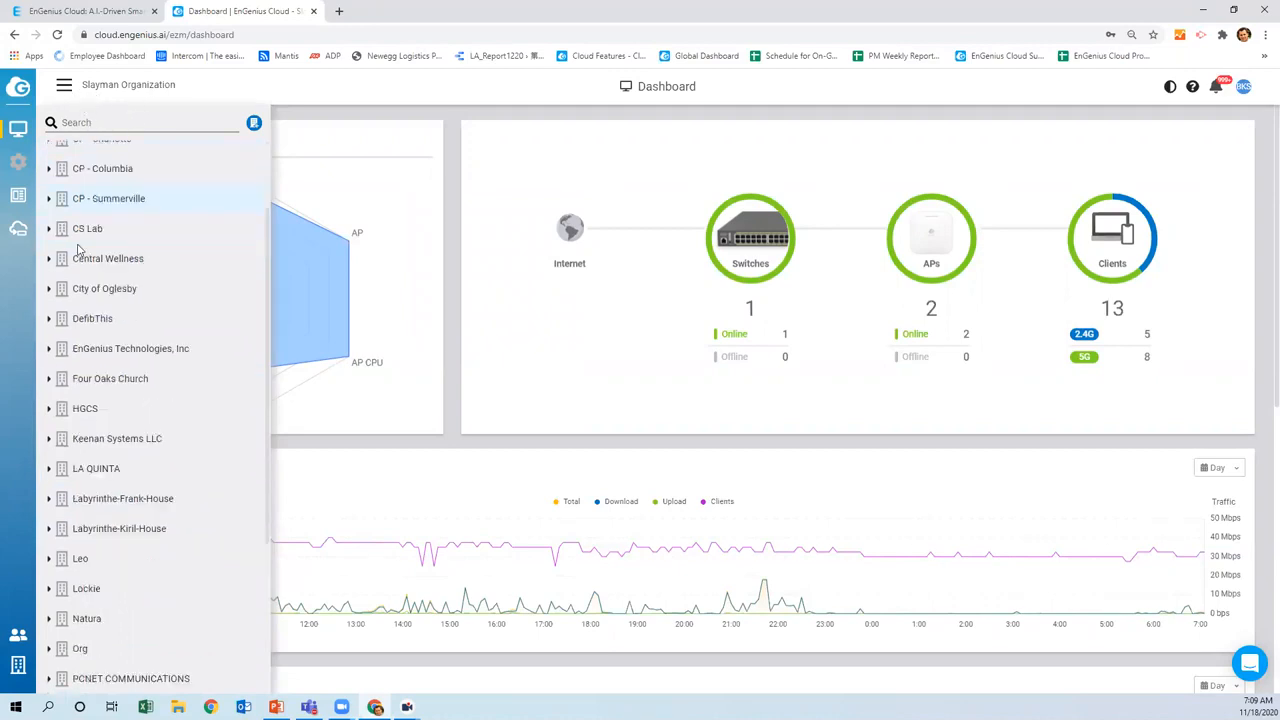
scroll(79, 250, "down", 2)
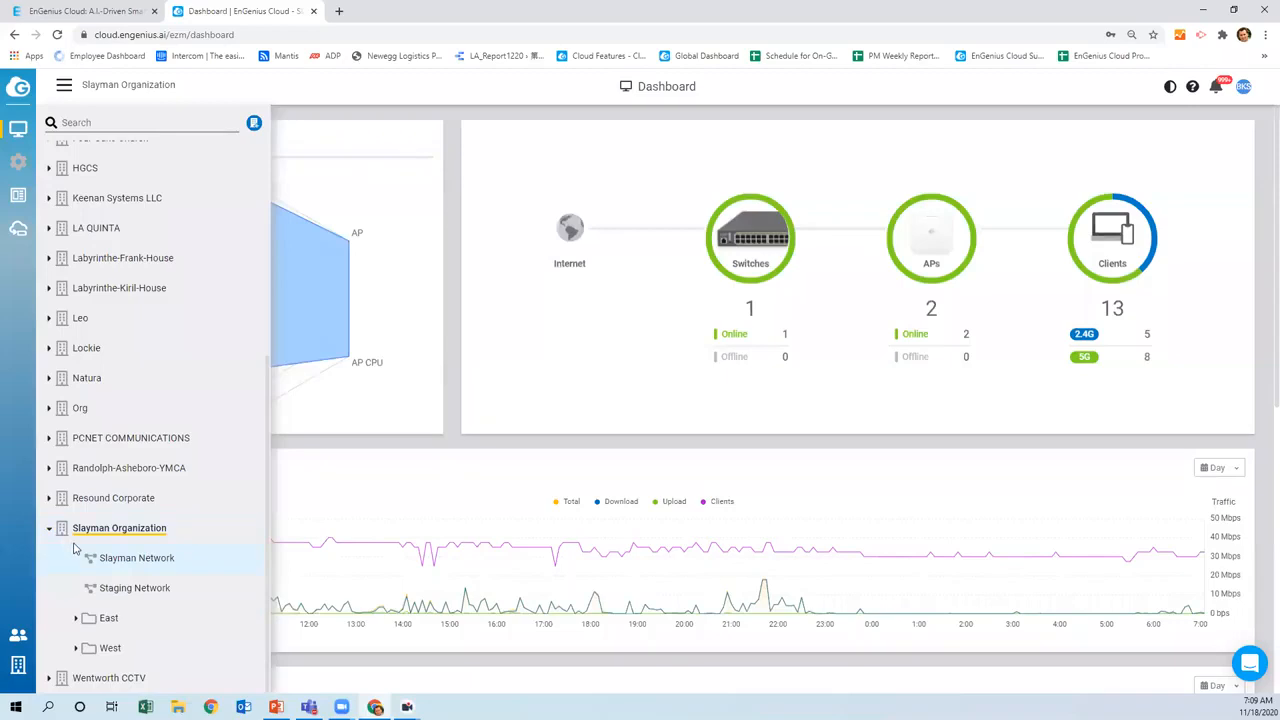
left_click(75, 622)
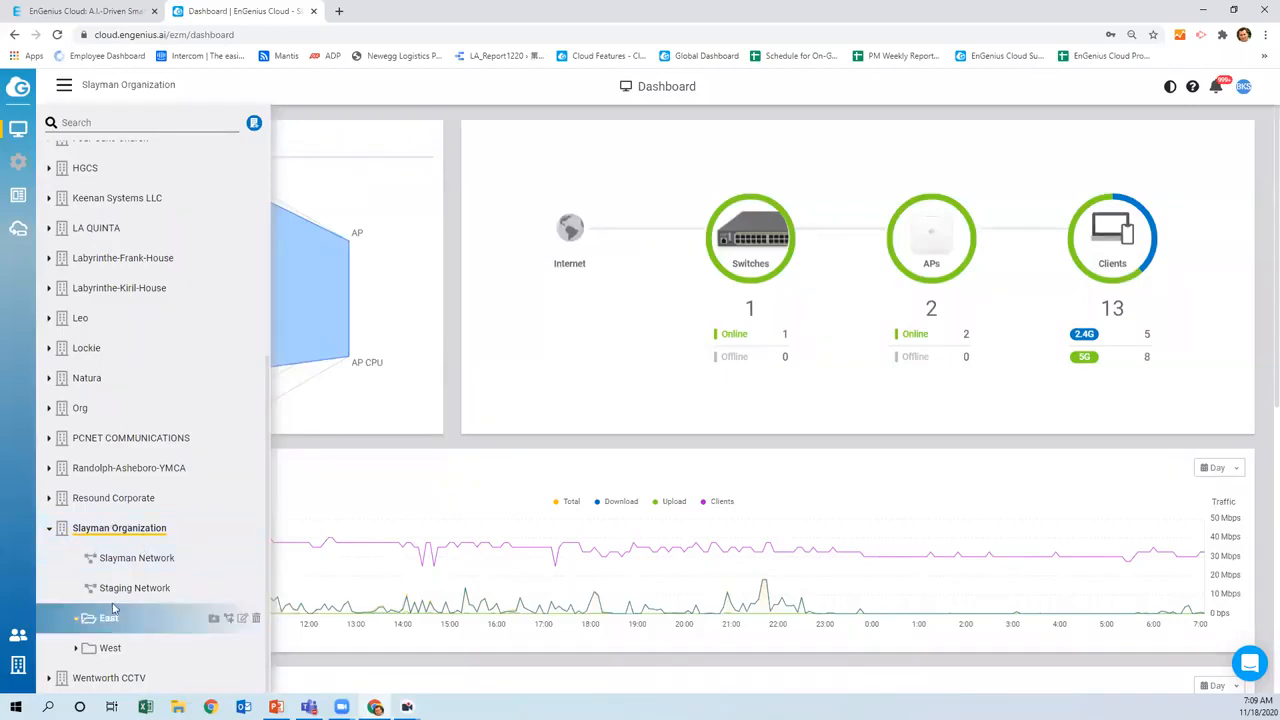
left_click(78, 652)
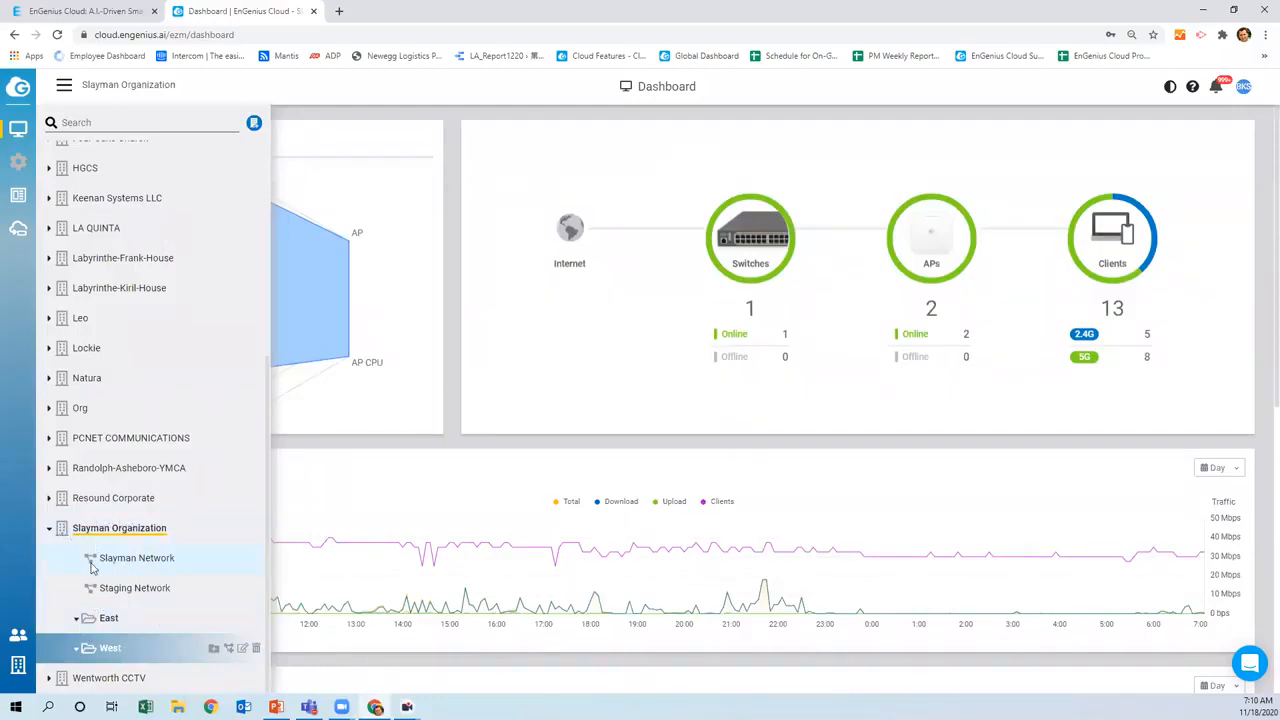
Switch the dashboard to EnGenius Technologies, Inc (2 switches, 7 APs, 6 clients)
scroll(118, 592, "up", 1)
scroll(118, 592, "up", 2)
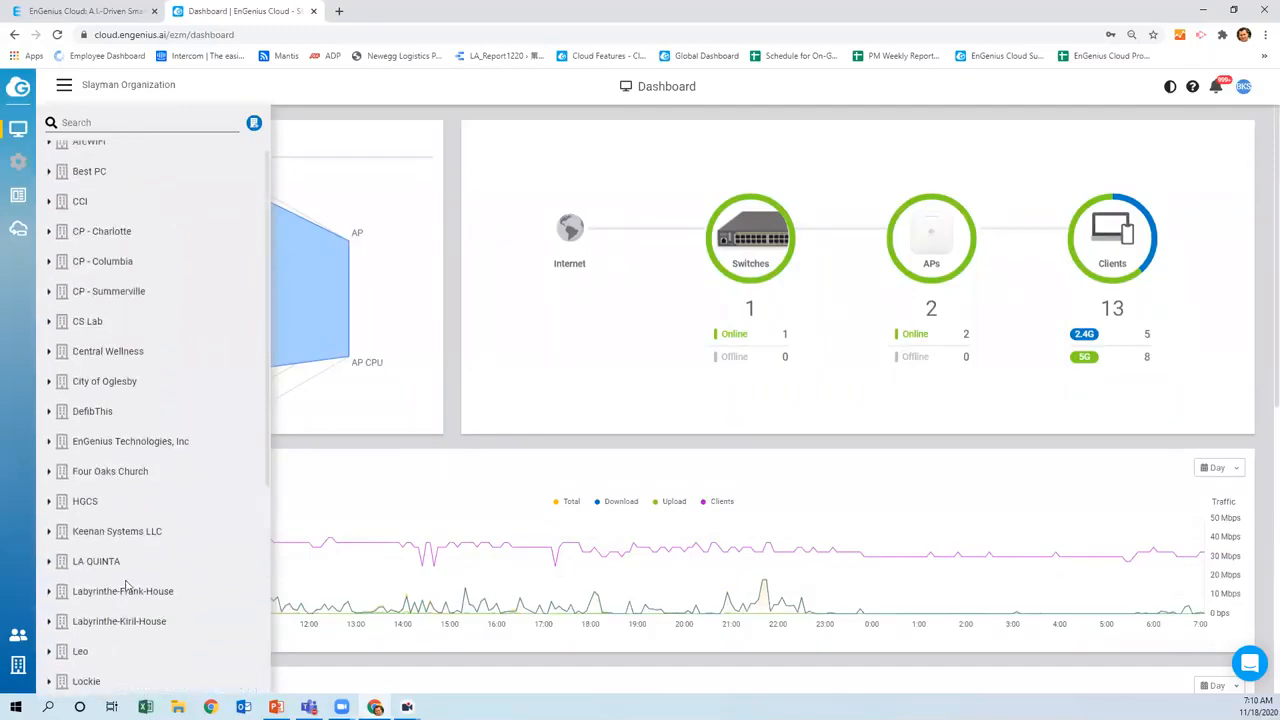
left_click(113, 443)
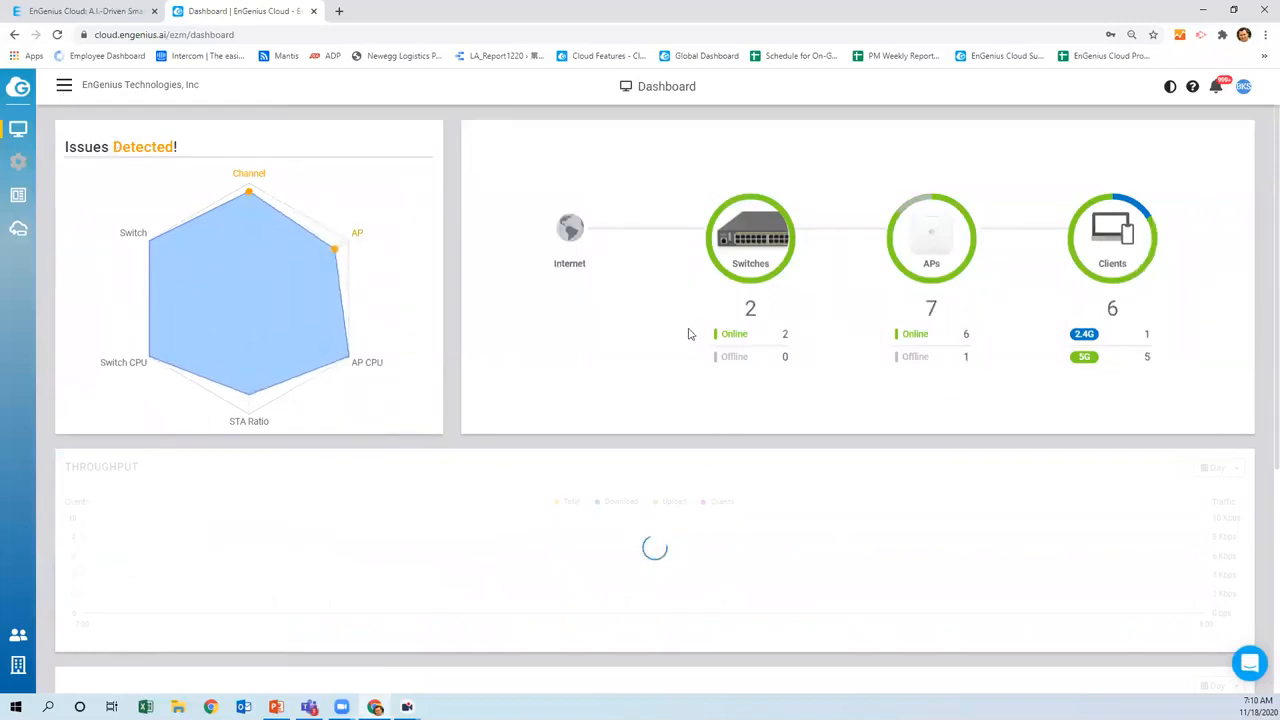
Expand EnGenius Technologies, Inc's EAST, WEST and CENTRAL folders to reveal New York, San Diego, Chicago, then collapse it
left_click(64, 86)
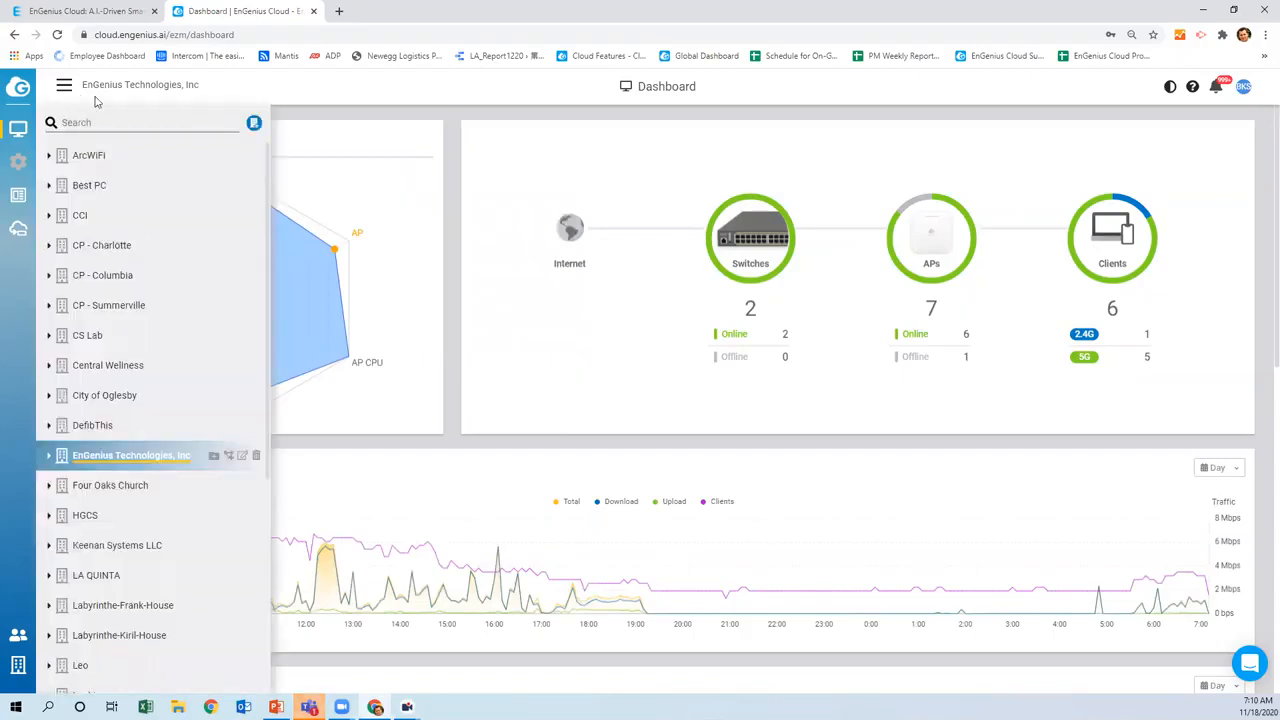
left_click(49, 456)
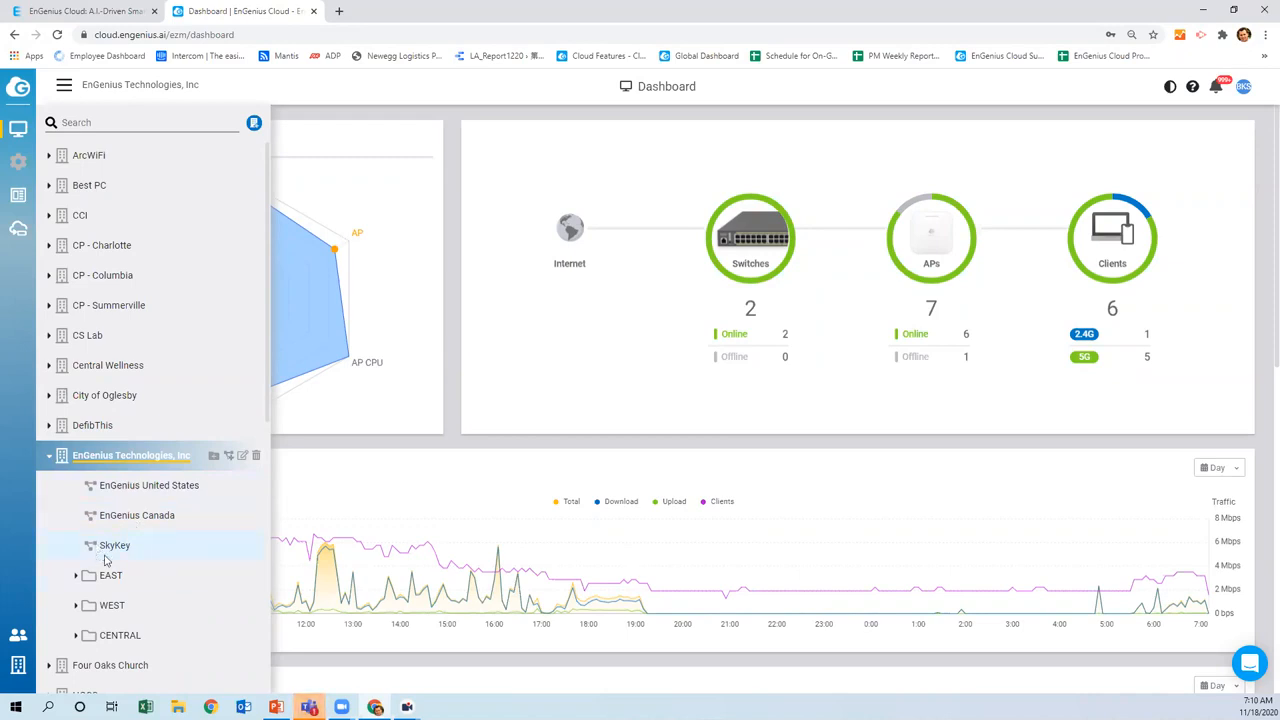
left_click(77, 577)
scroll(80, 560, "down", 2)
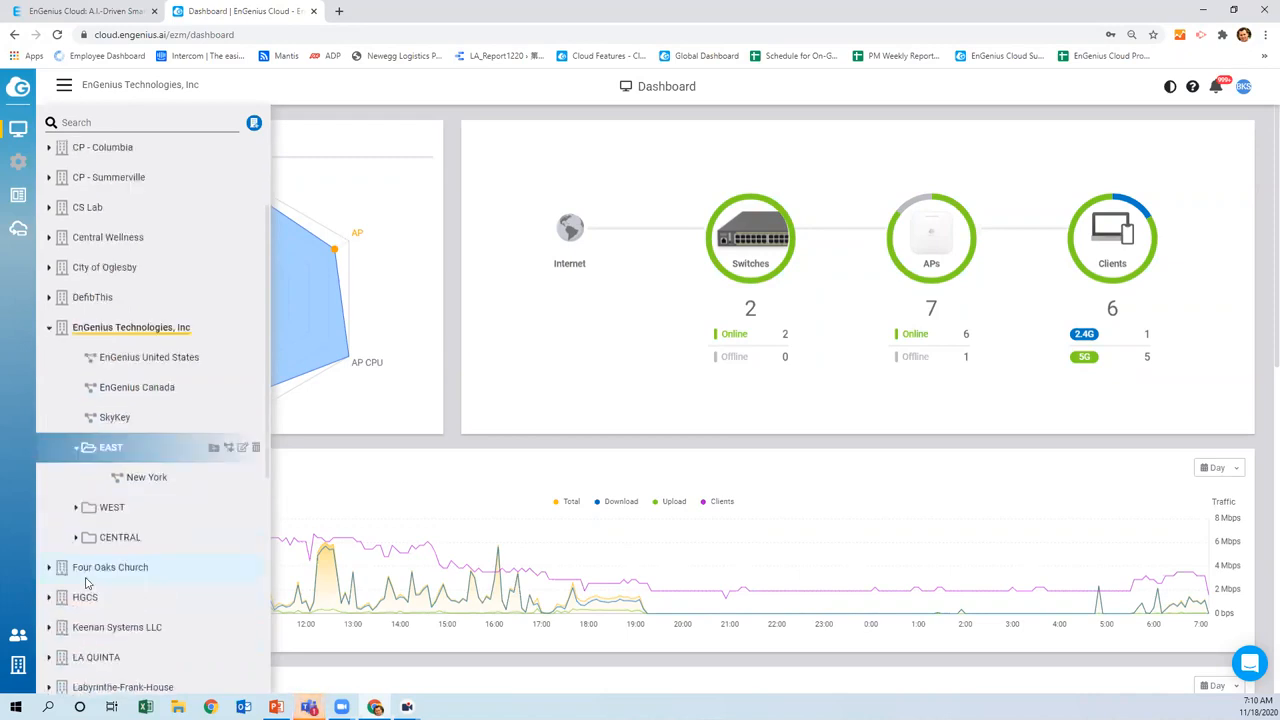
left_click(77, 504)
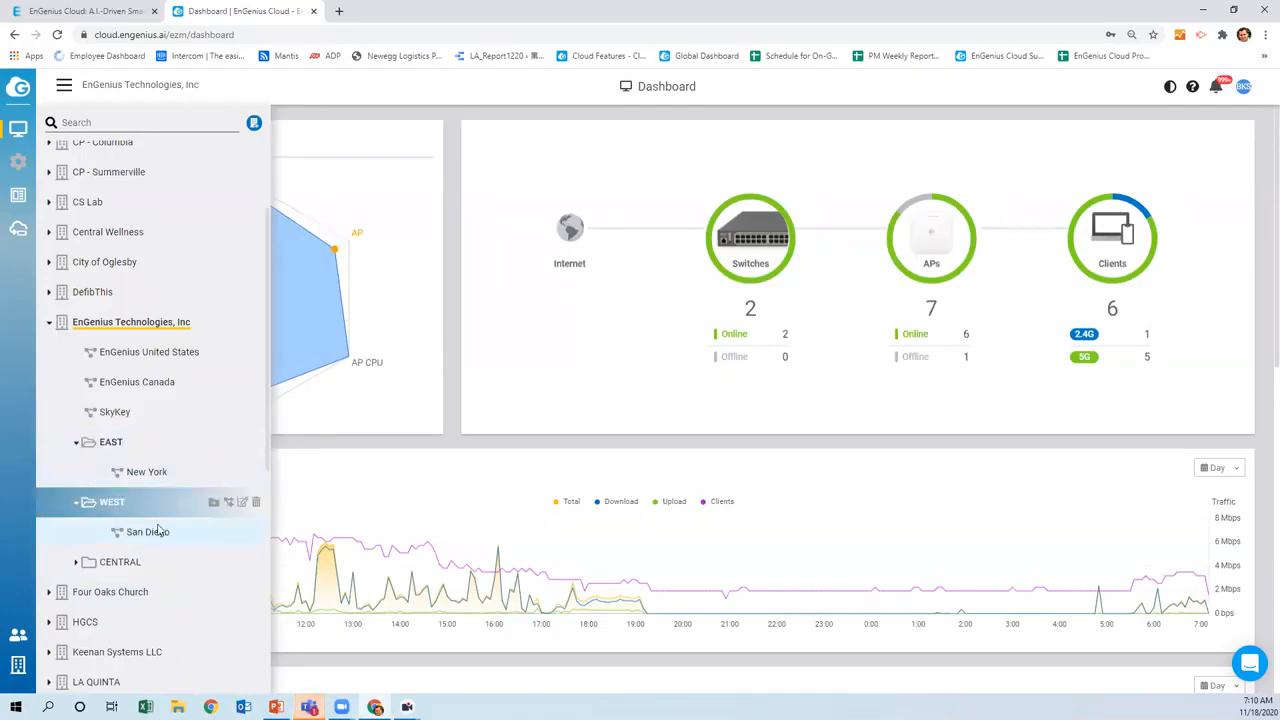
left_click(76, 565)
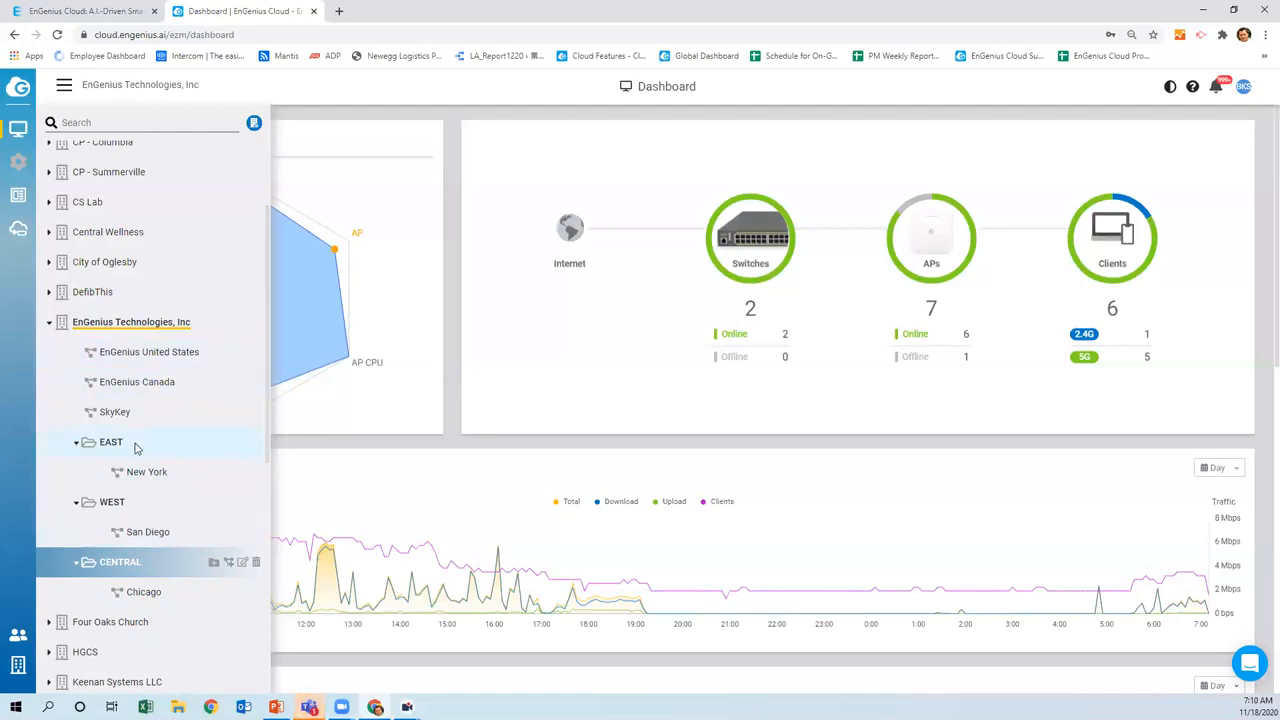
left_click(49, 323)
scroll(80, 335, "down", 3)
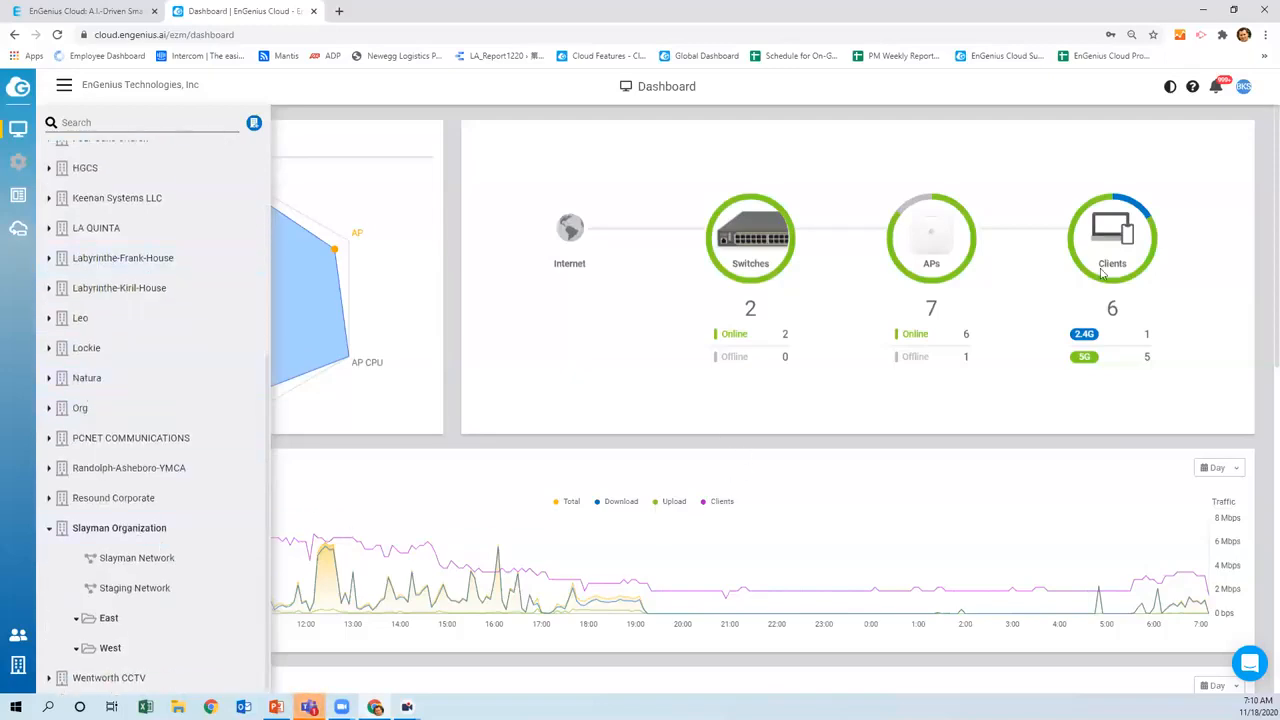
Switch the dashboard back to Slayman Organization and reopen the organization list
left_click(131, 530)
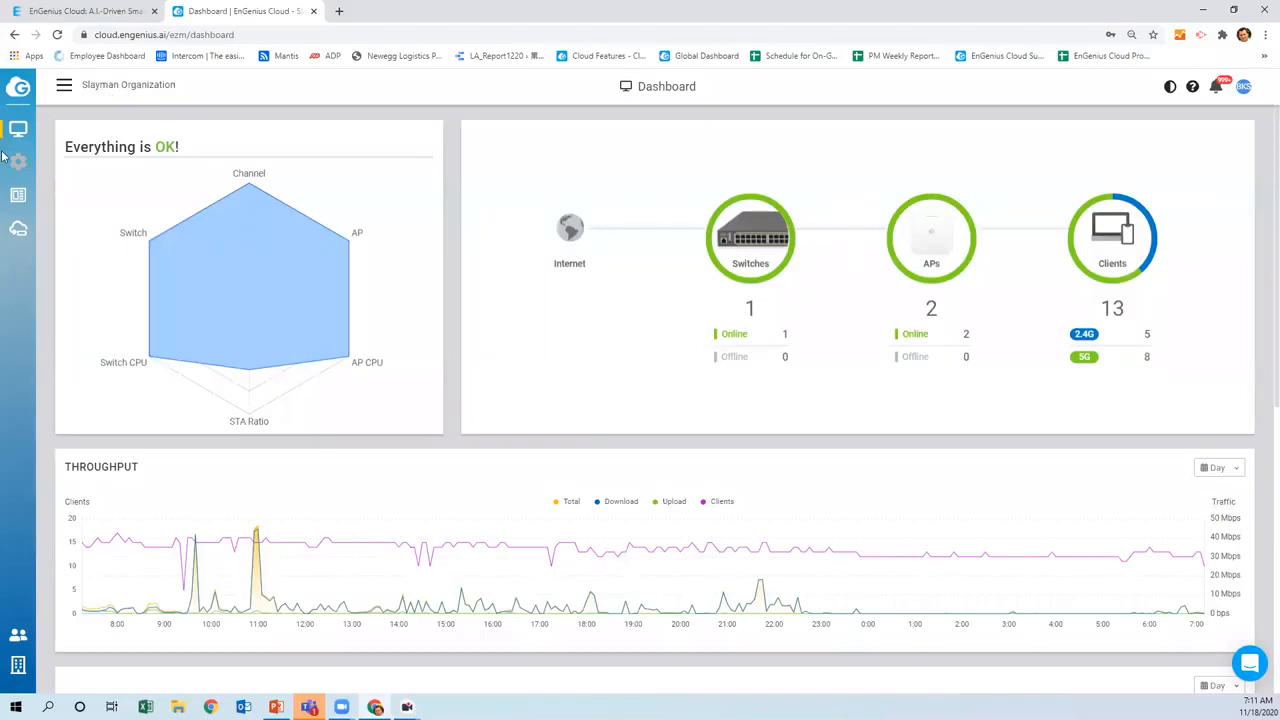
mouse_move(17, 178)
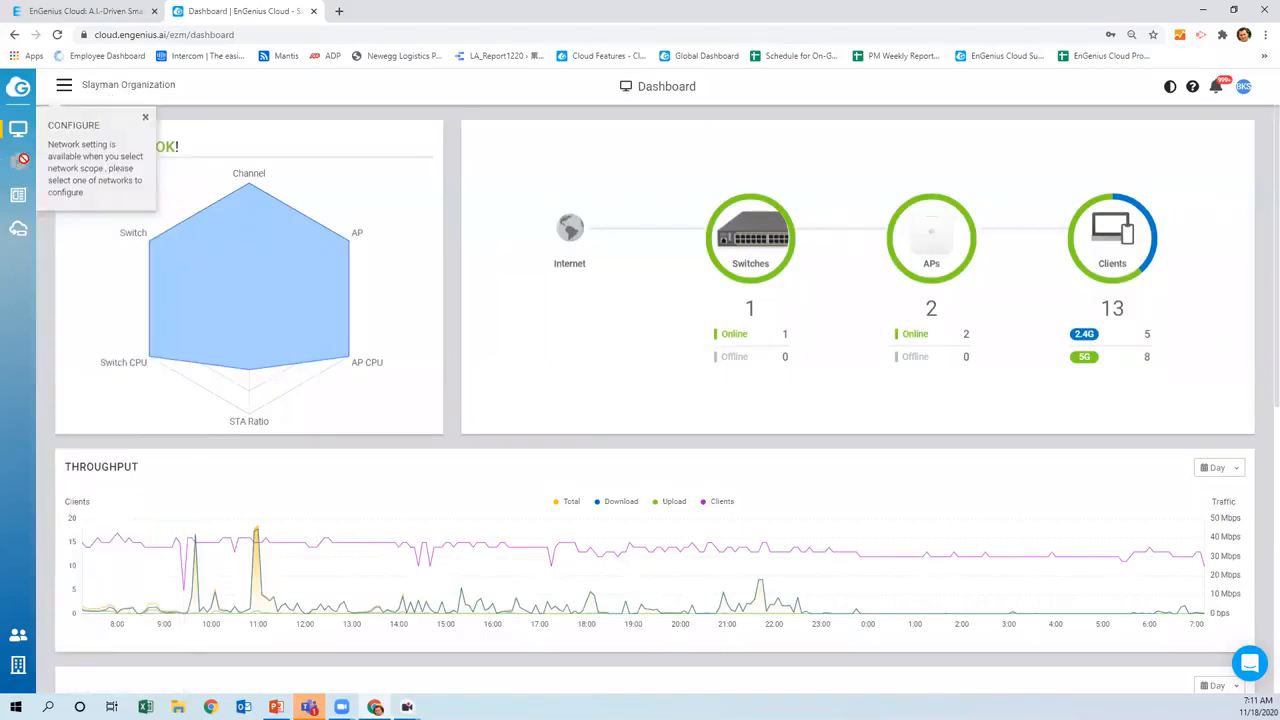
left_click(63, 92)
scroll(96, 343, "down", 4)
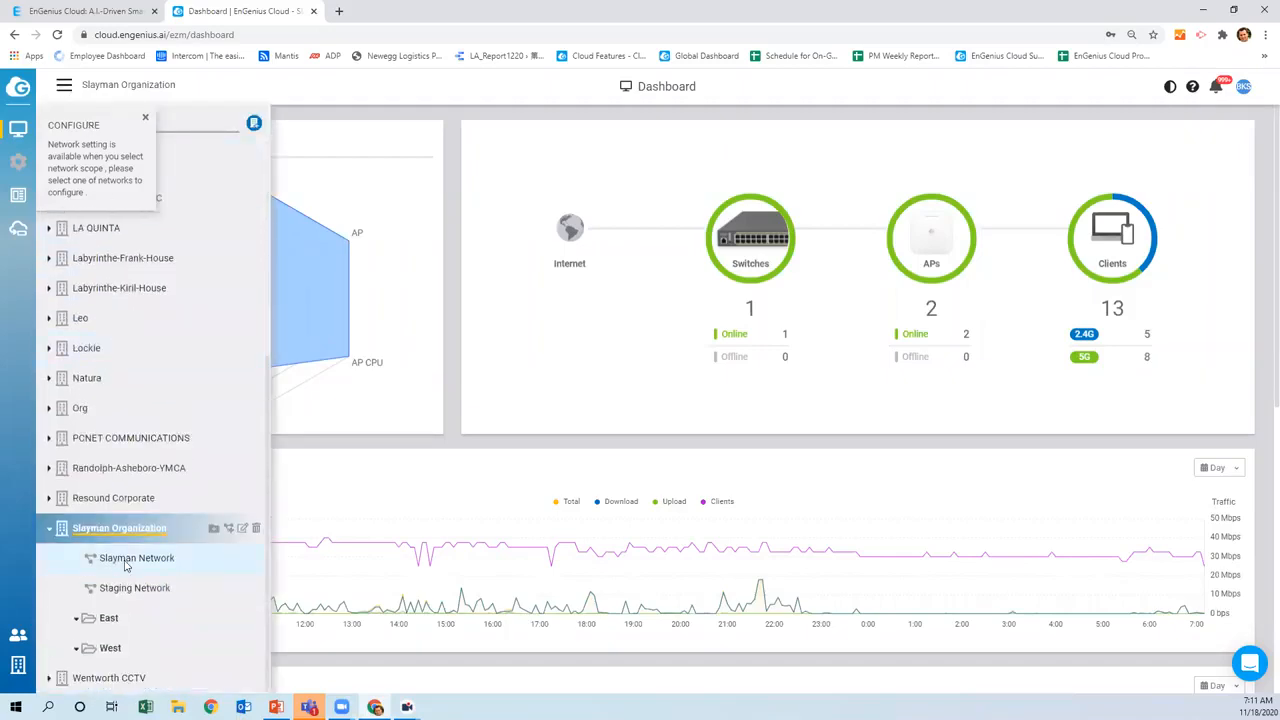
mouse_move(18, 185)
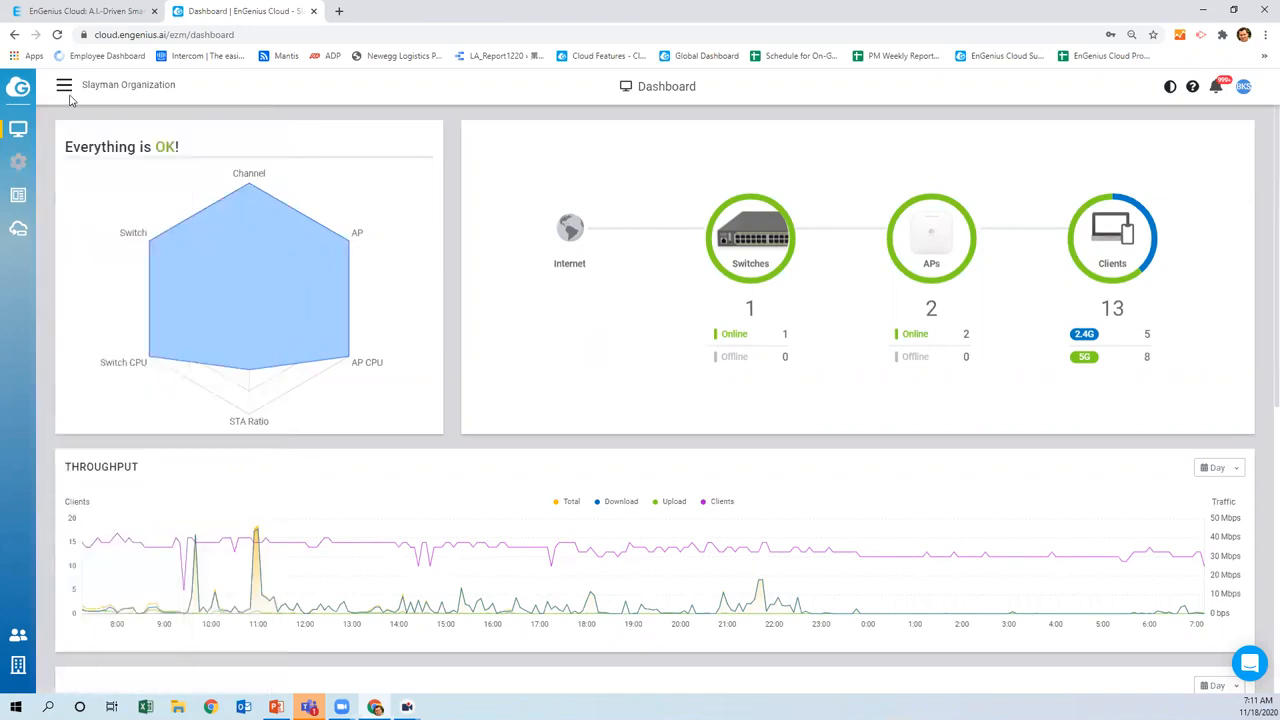
left_click(65, 87)
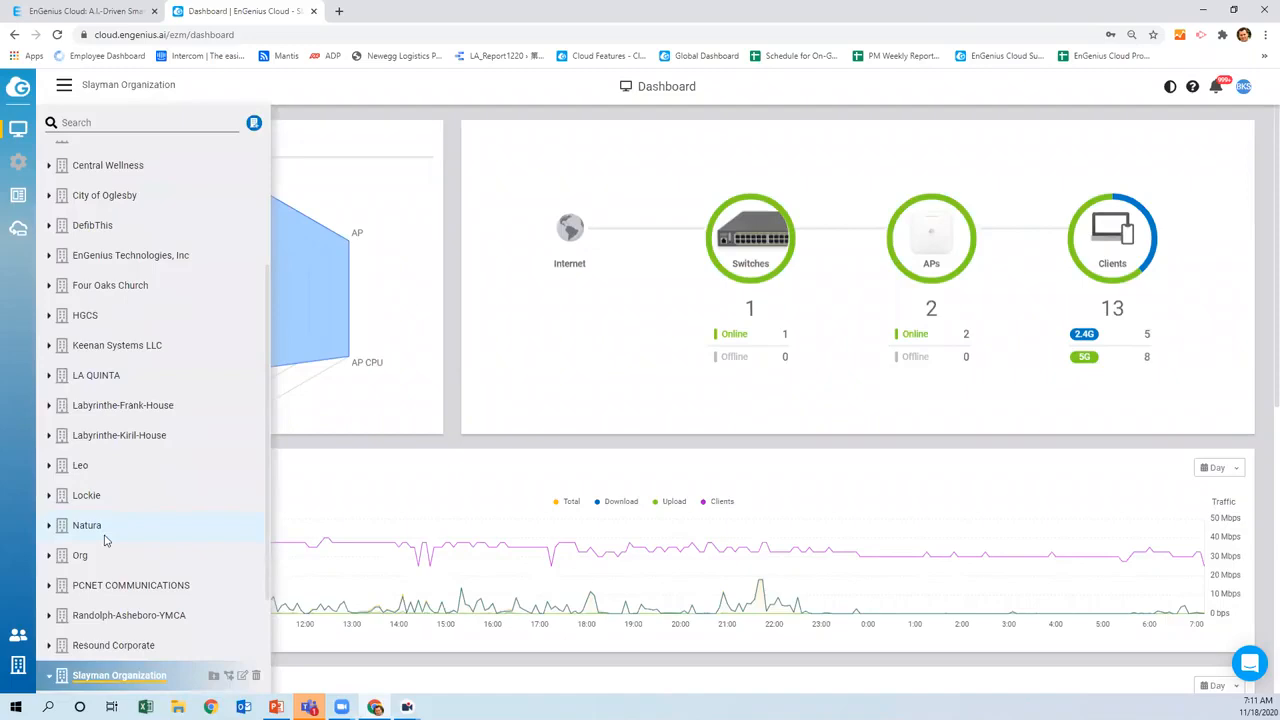
scroll(105, 540, "down", 2)
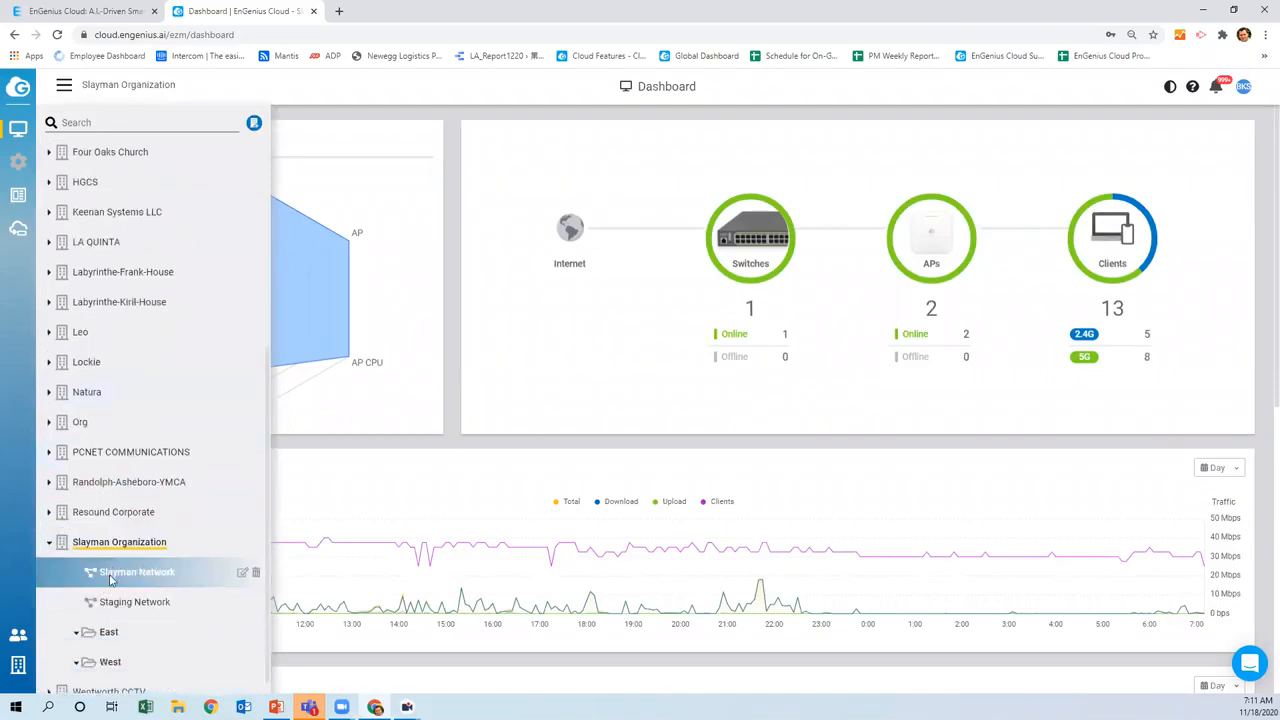
Open the Slayman Network dashboard from the organization tree, then close the tree
left_click(110, 578)
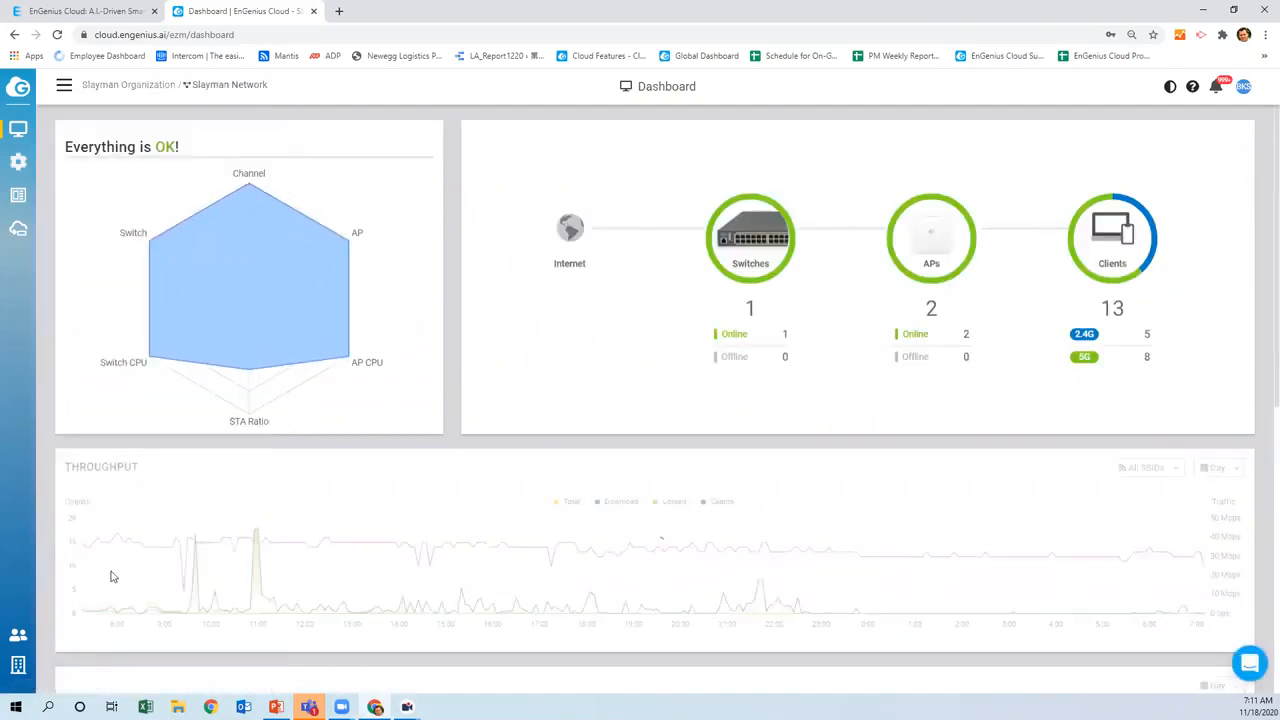
mouse_move(113, 174)
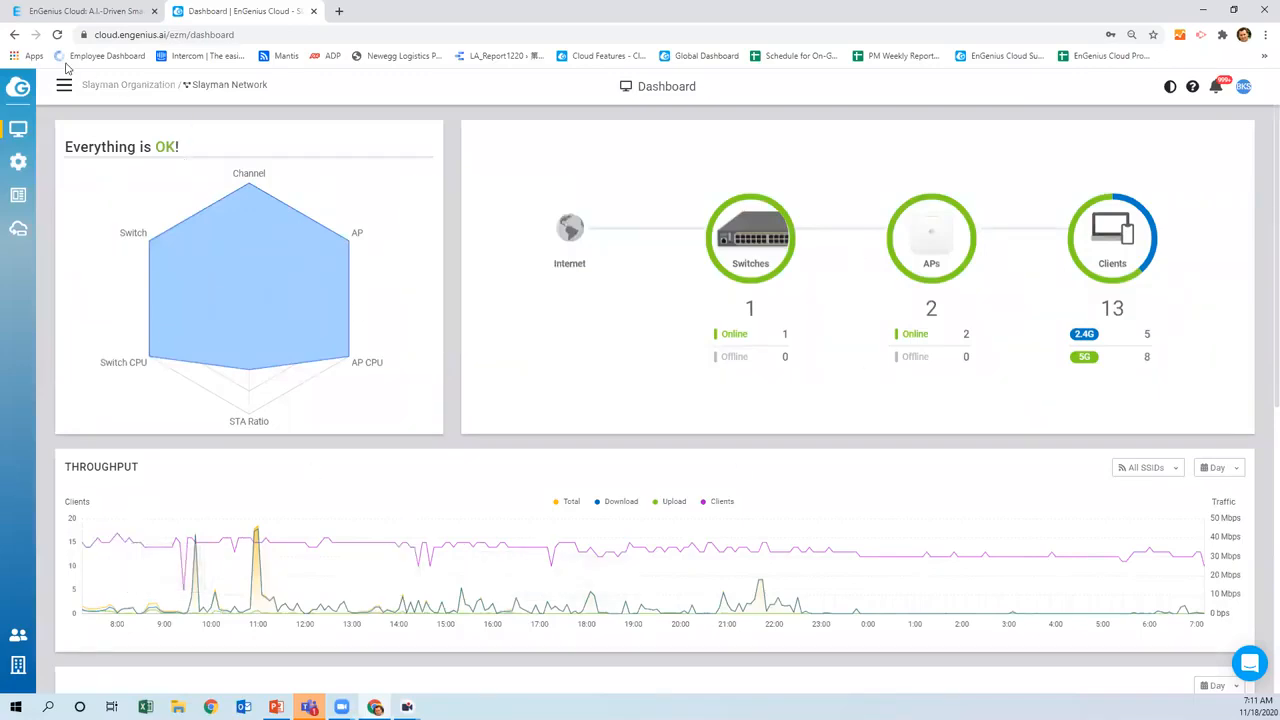
mouse_move(251, 218)
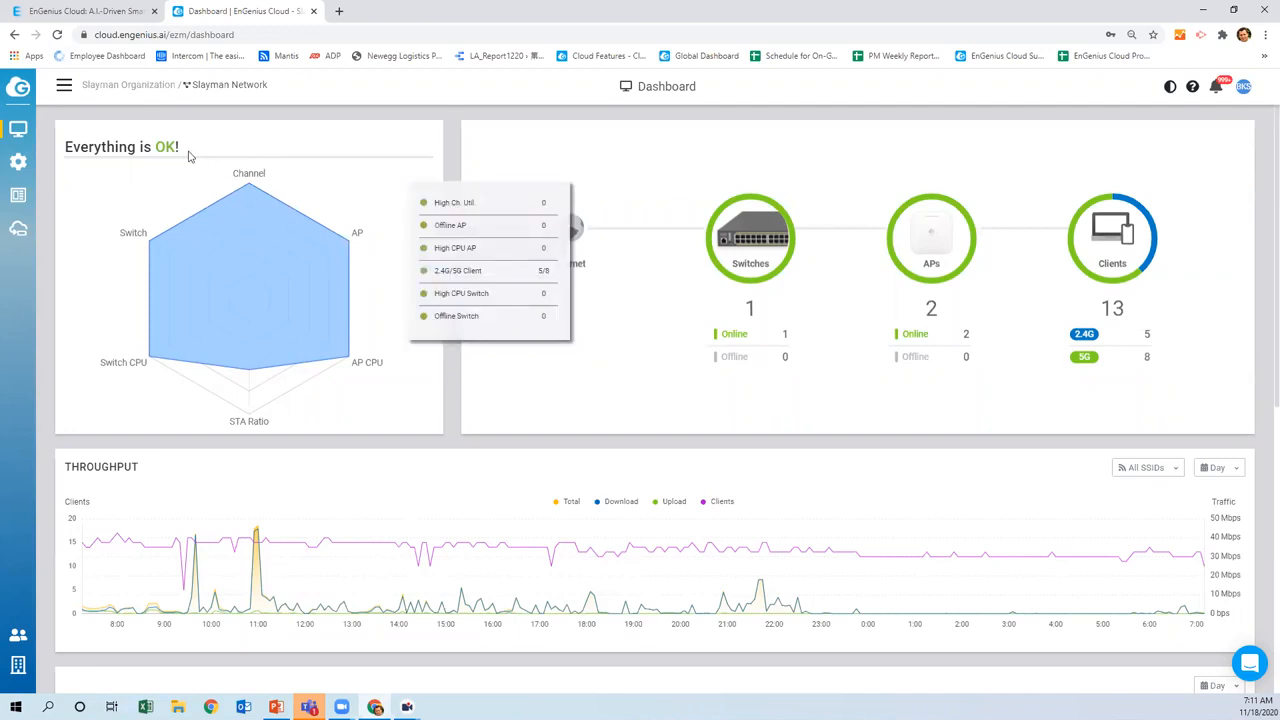
left_click(66, 88)
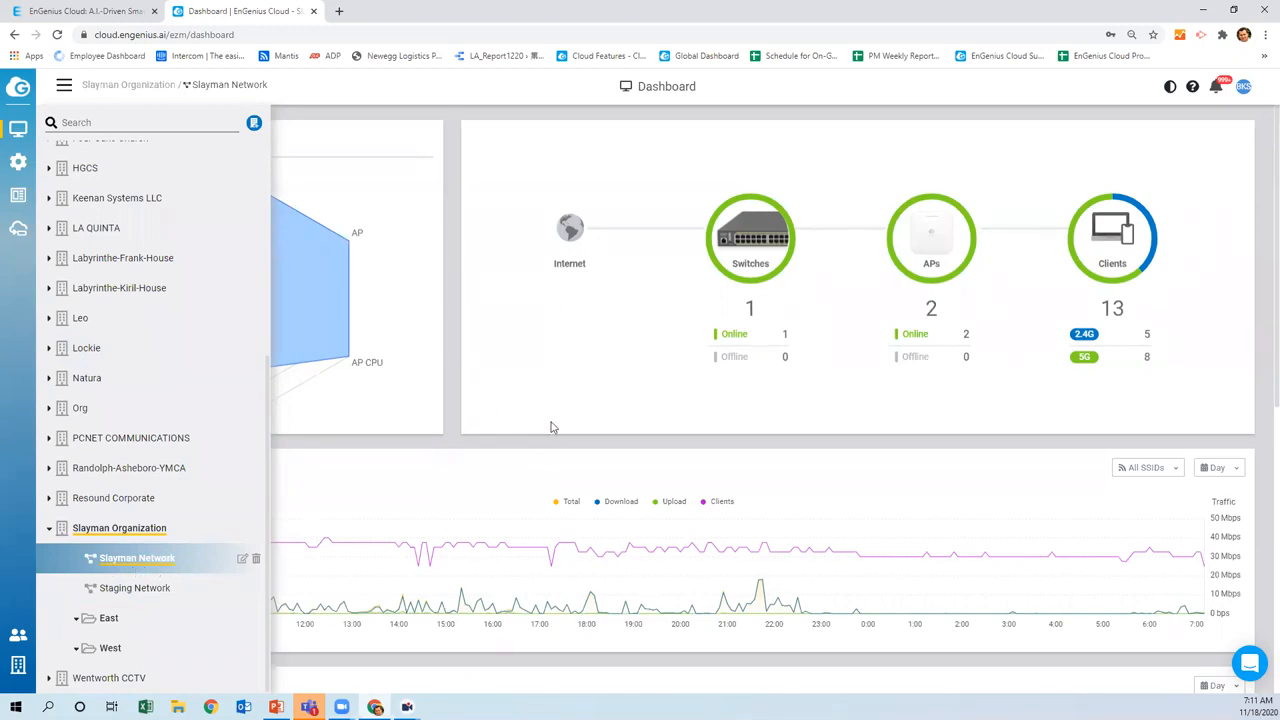
left_click(583, 410)
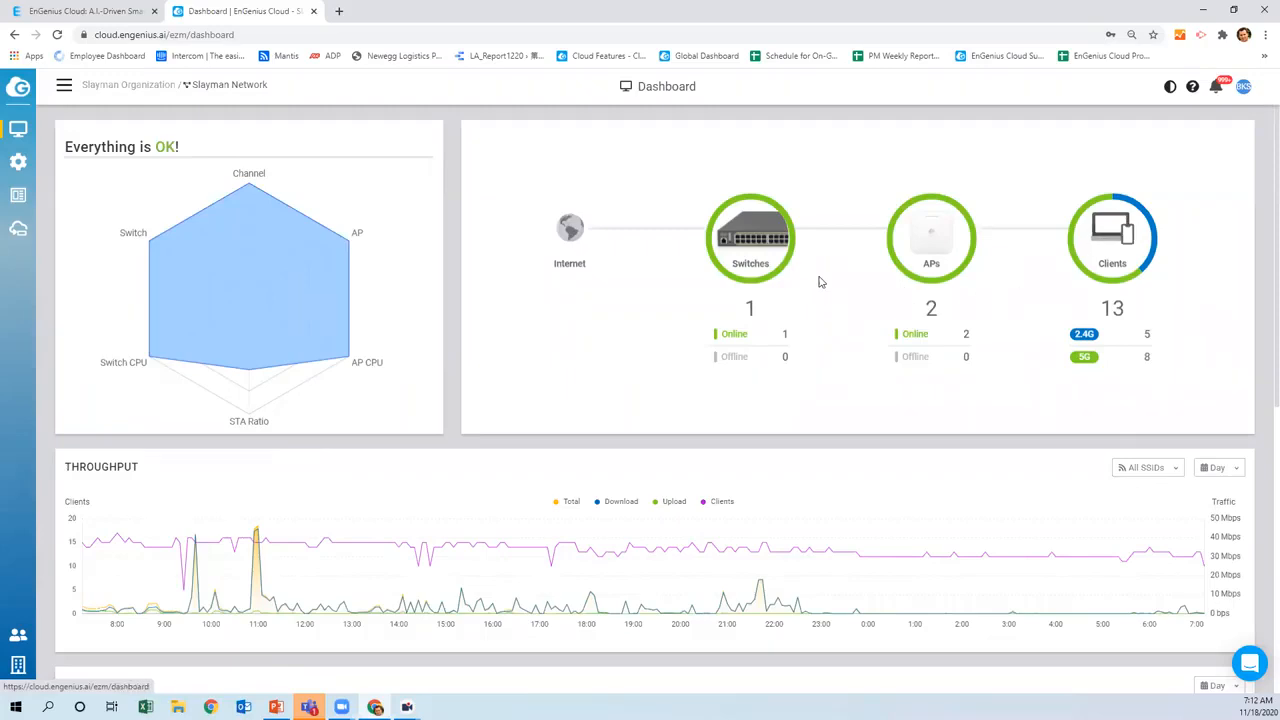
mouse_move(166, 222)
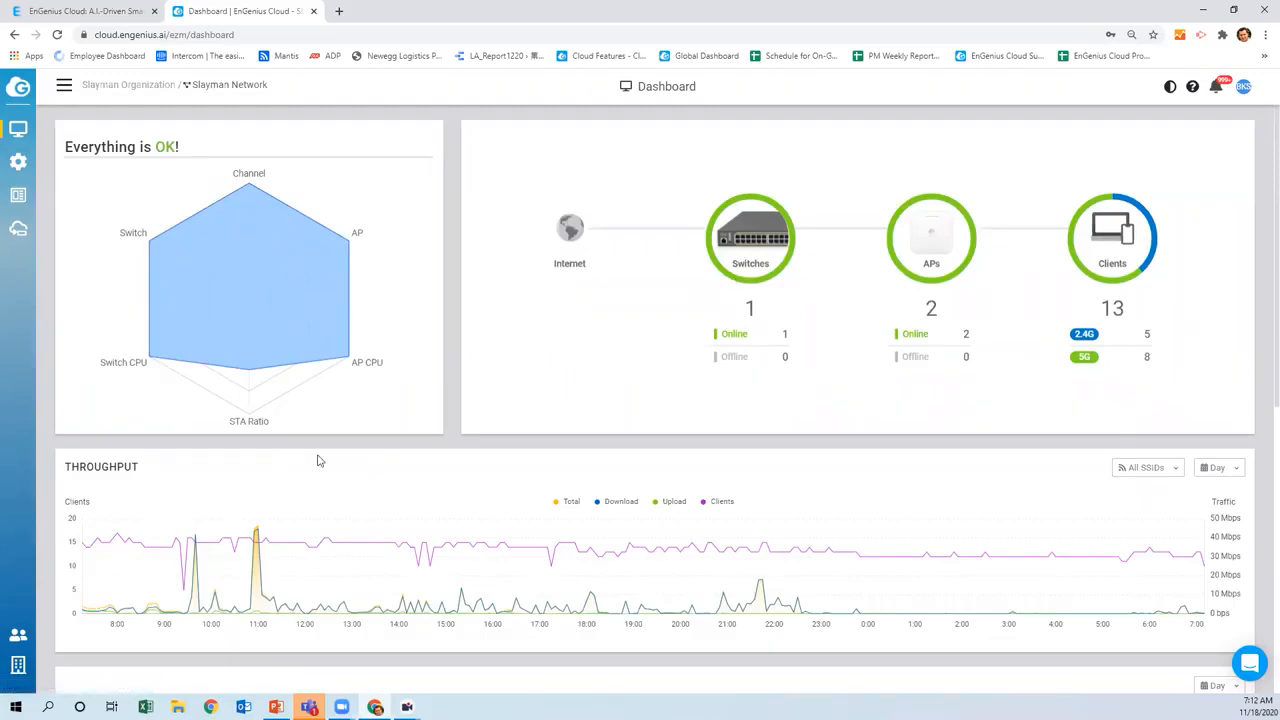
scroll(432, 447, "down", 3)
scroll(428, 449, "up", 3)
mouse_move(300, 204)
mouse_move(17, 133)
mouse_move(19, 160)
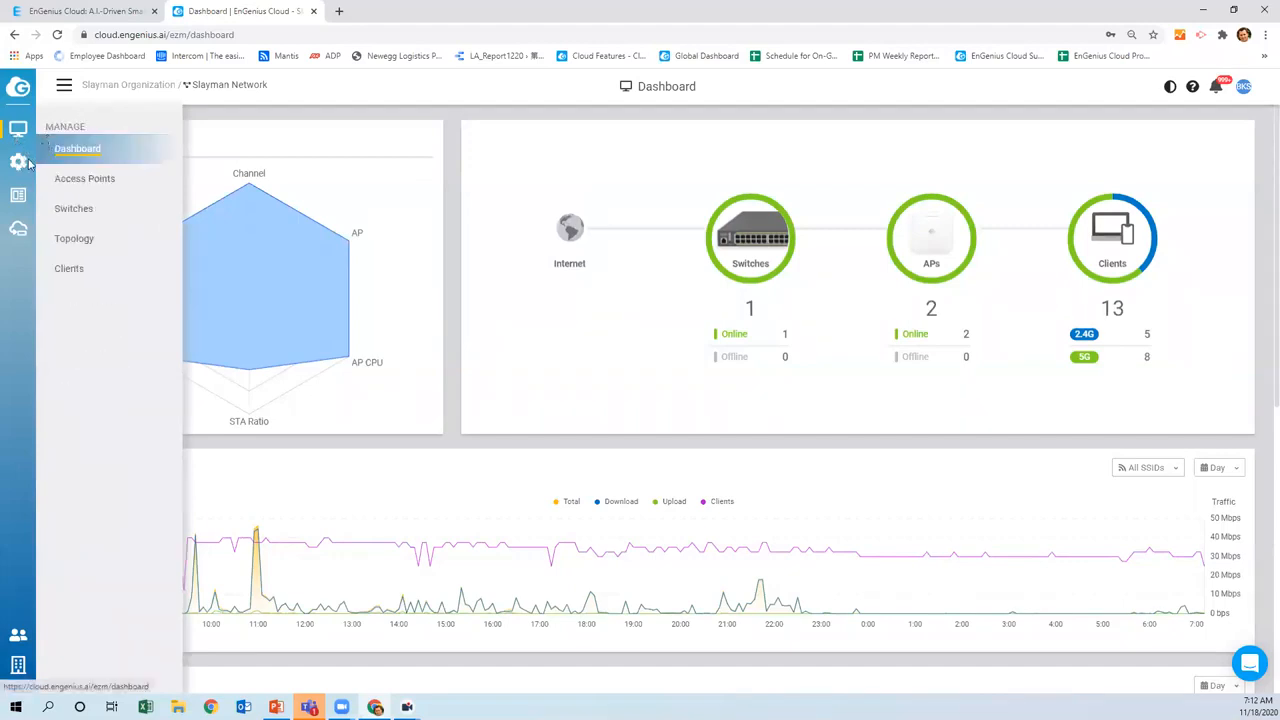
mouse_move(19, 195)
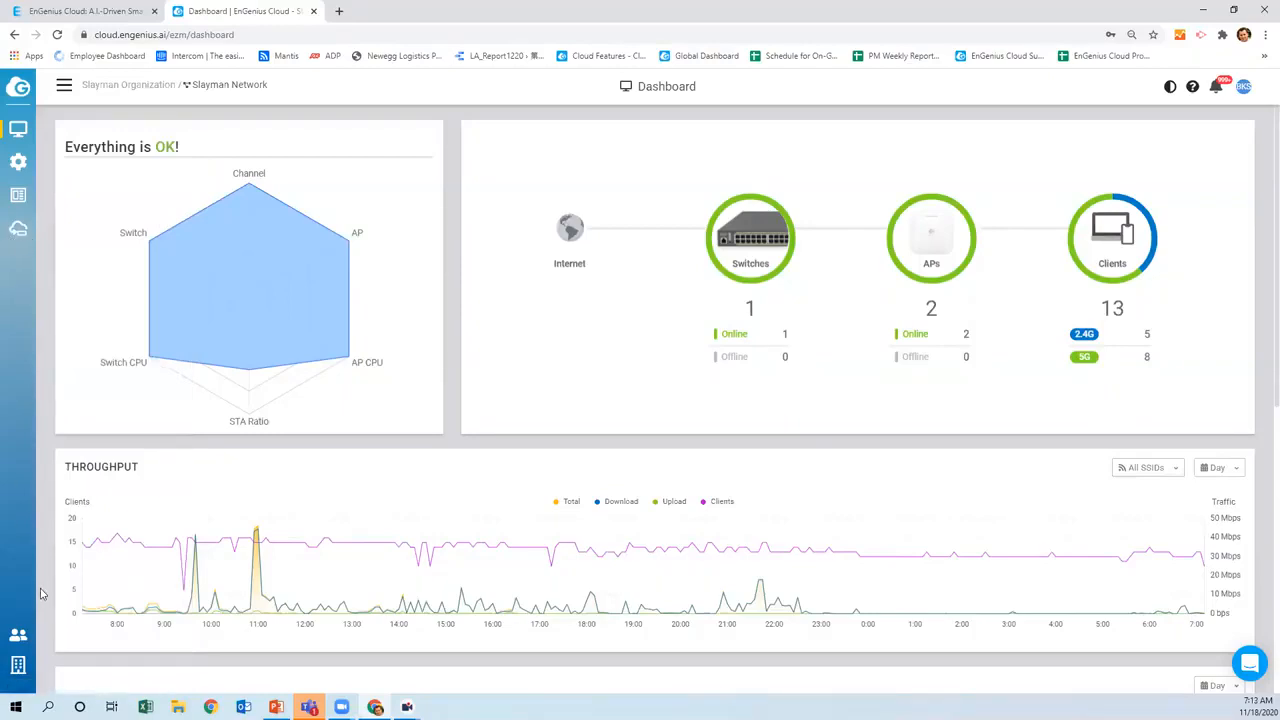
mouse_move(20, 666)
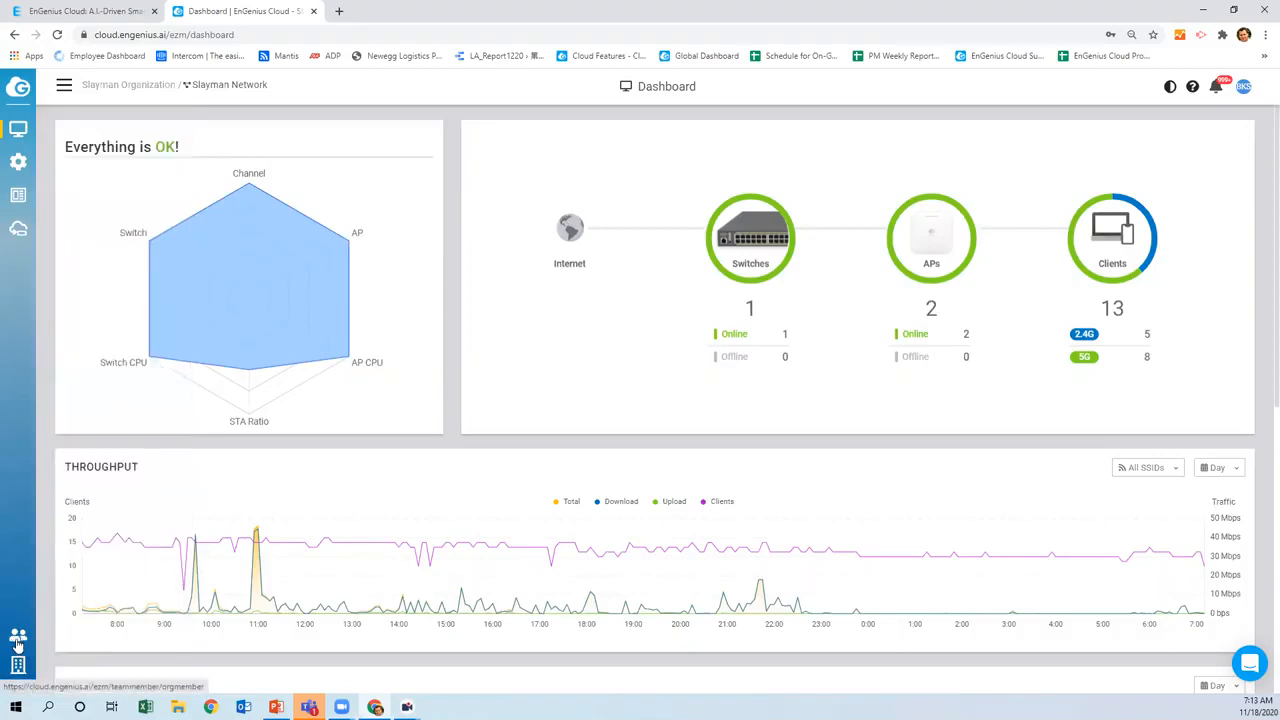
left_click(18, 640)
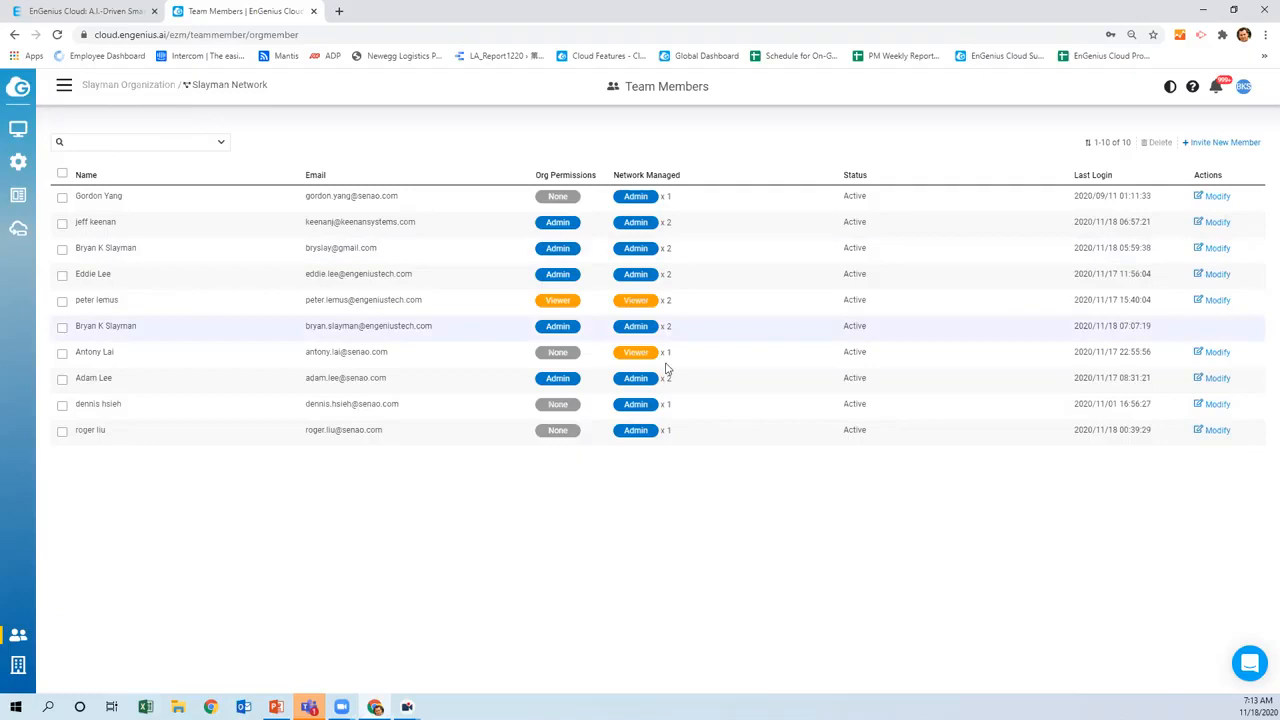
Start a new member invitation from the Team Members list
left_click(1206, 146)
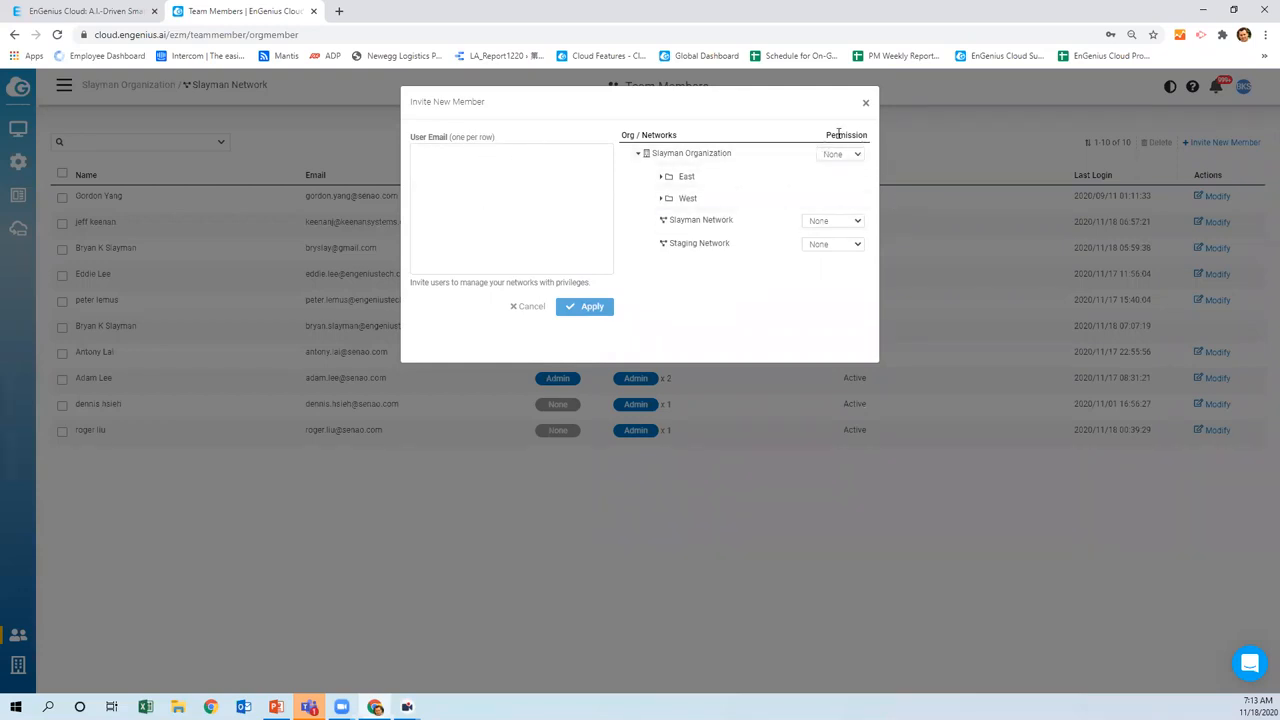
Expand East and West, giving Slayman Organization Viewer and Staging Network Admin permission
left_click(661, 178)
left_click(661, 199)
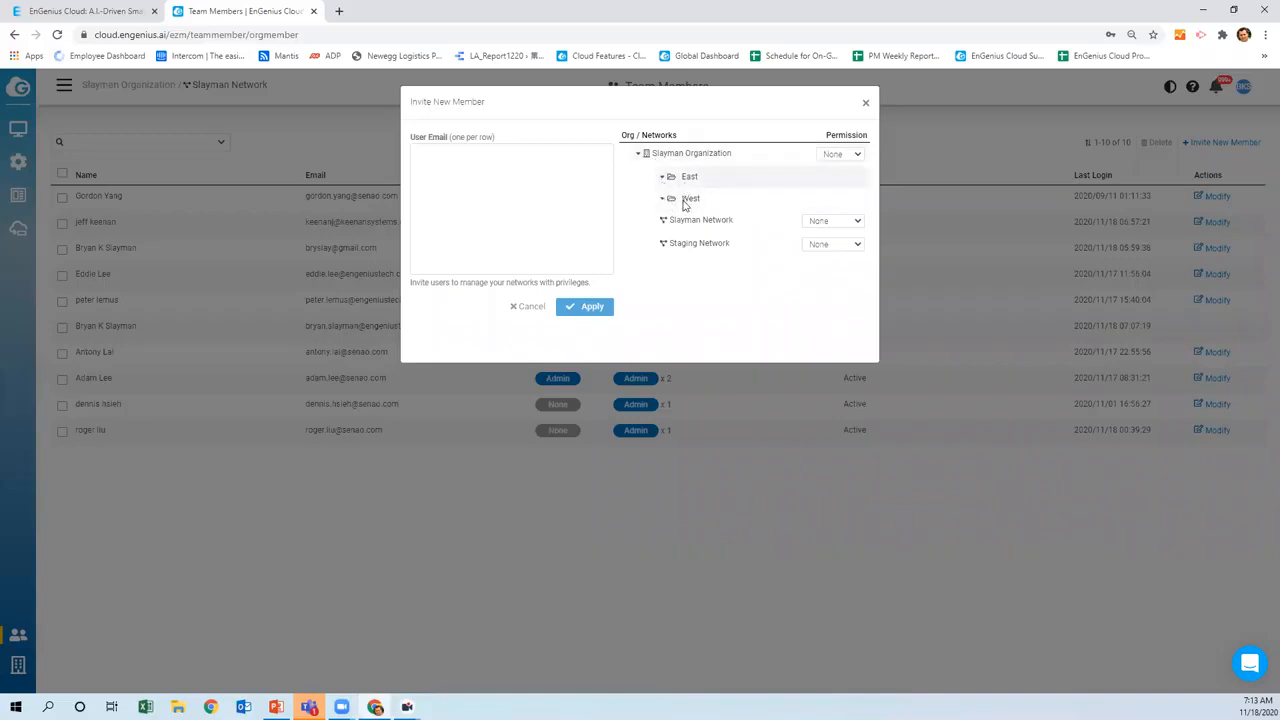
left_click(857, 156)
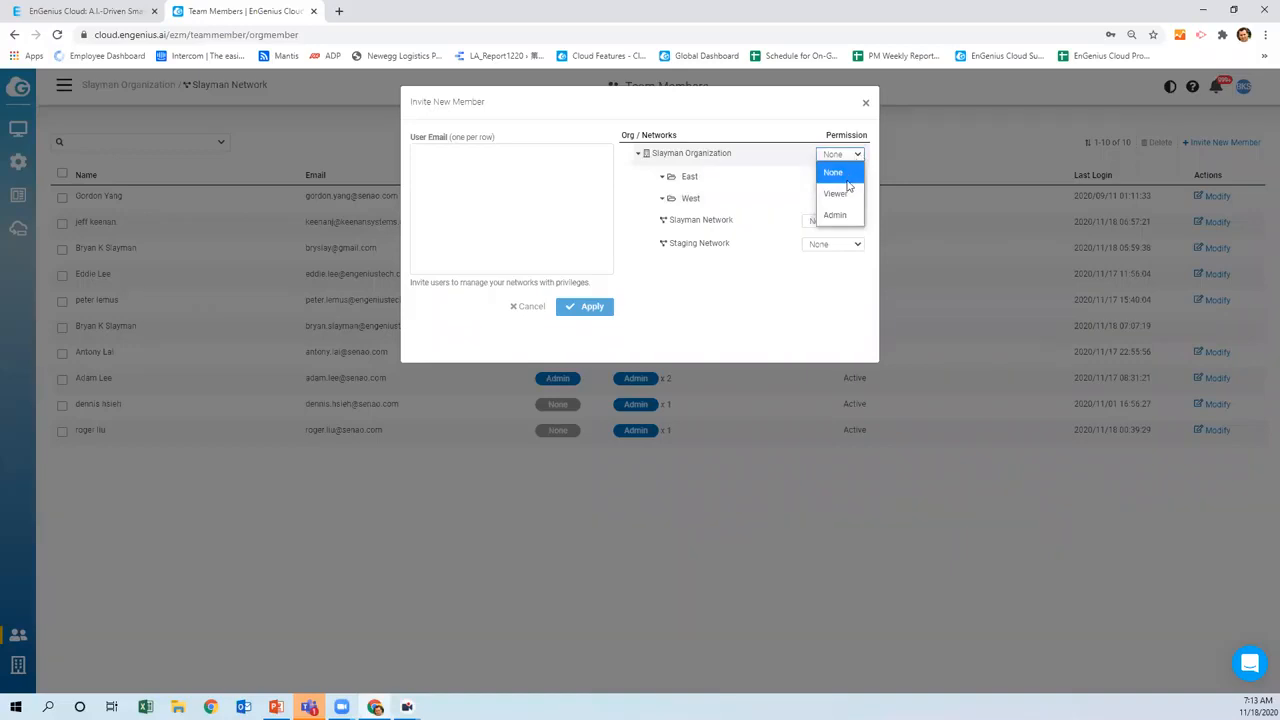
left_click(837, 193)
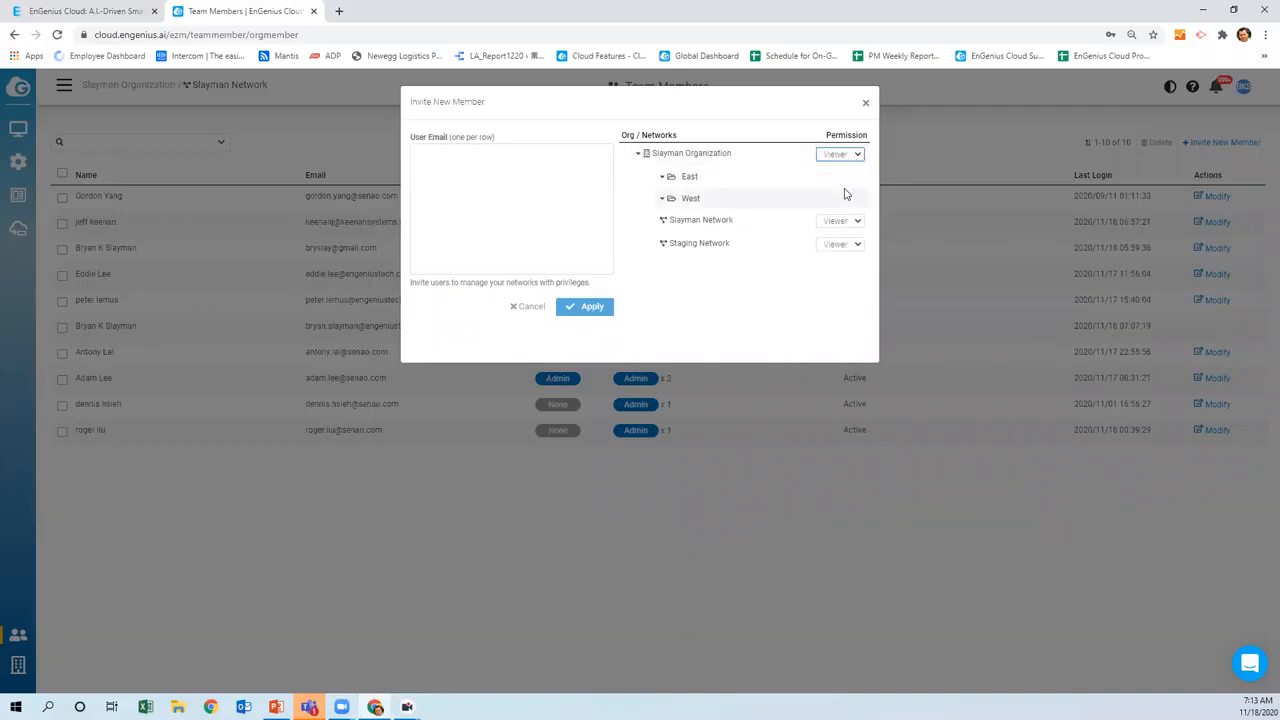
left_click(857, 245)
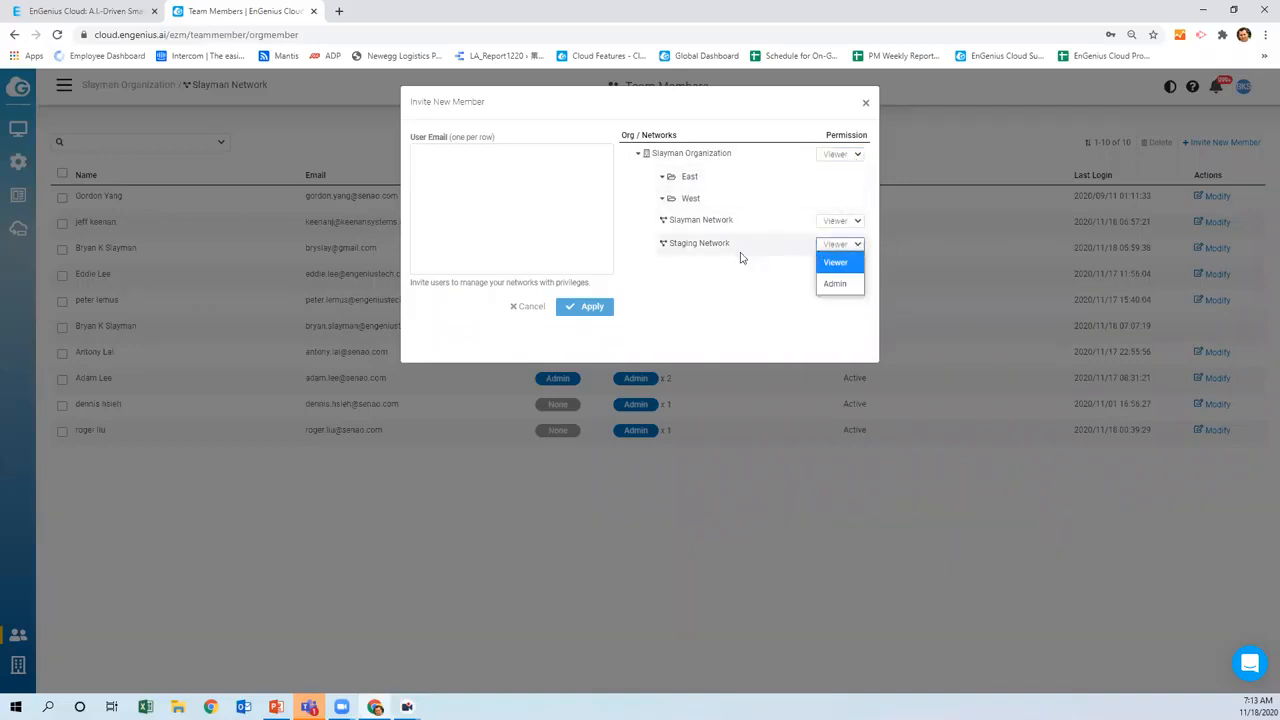
left_click(834, 284)
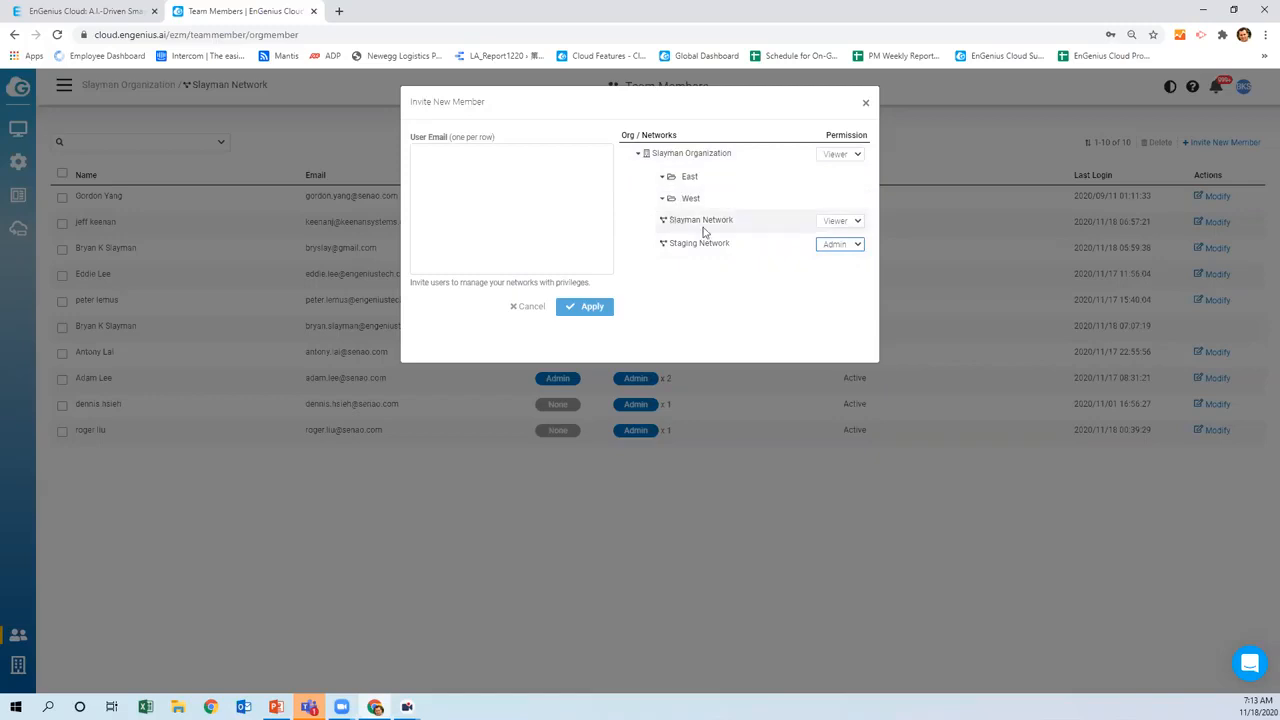
Give Slayman Network and Slayman Organization Admin permission, then cancel the invitation unsent
left_click(854, 221)
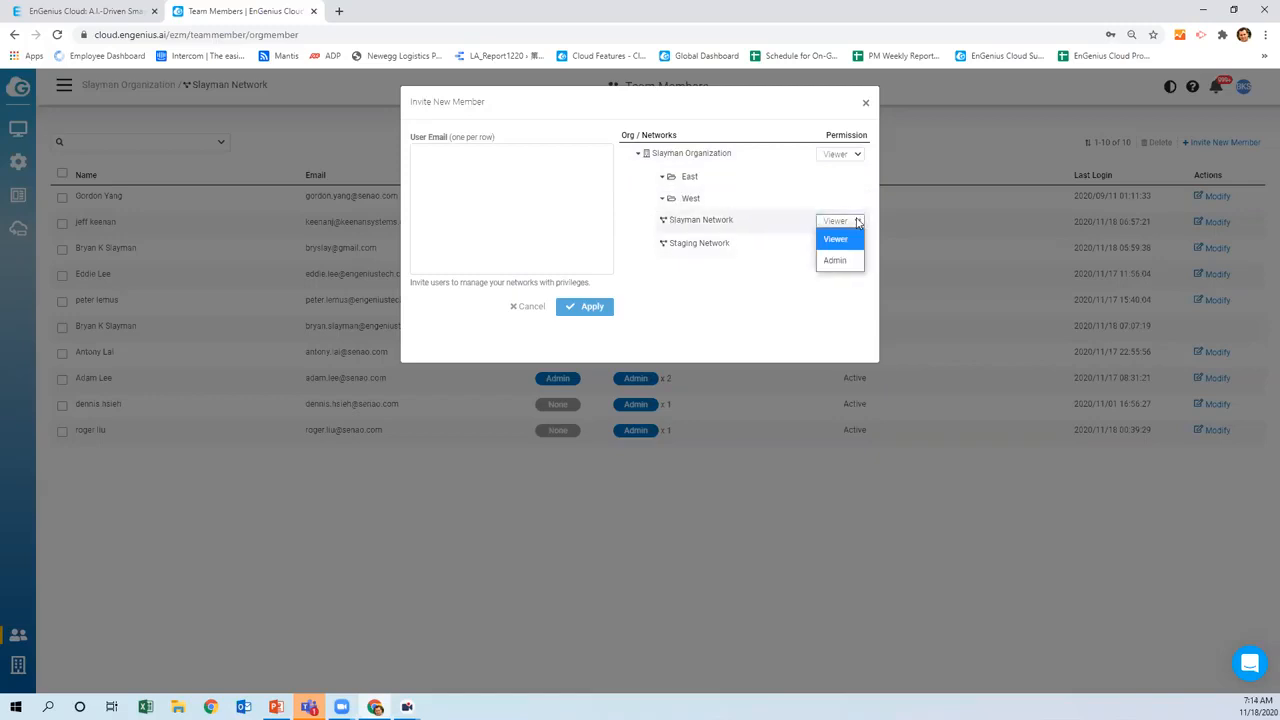
left_click(836, 211)
left_click(854, 221)
left_click(836, 261)
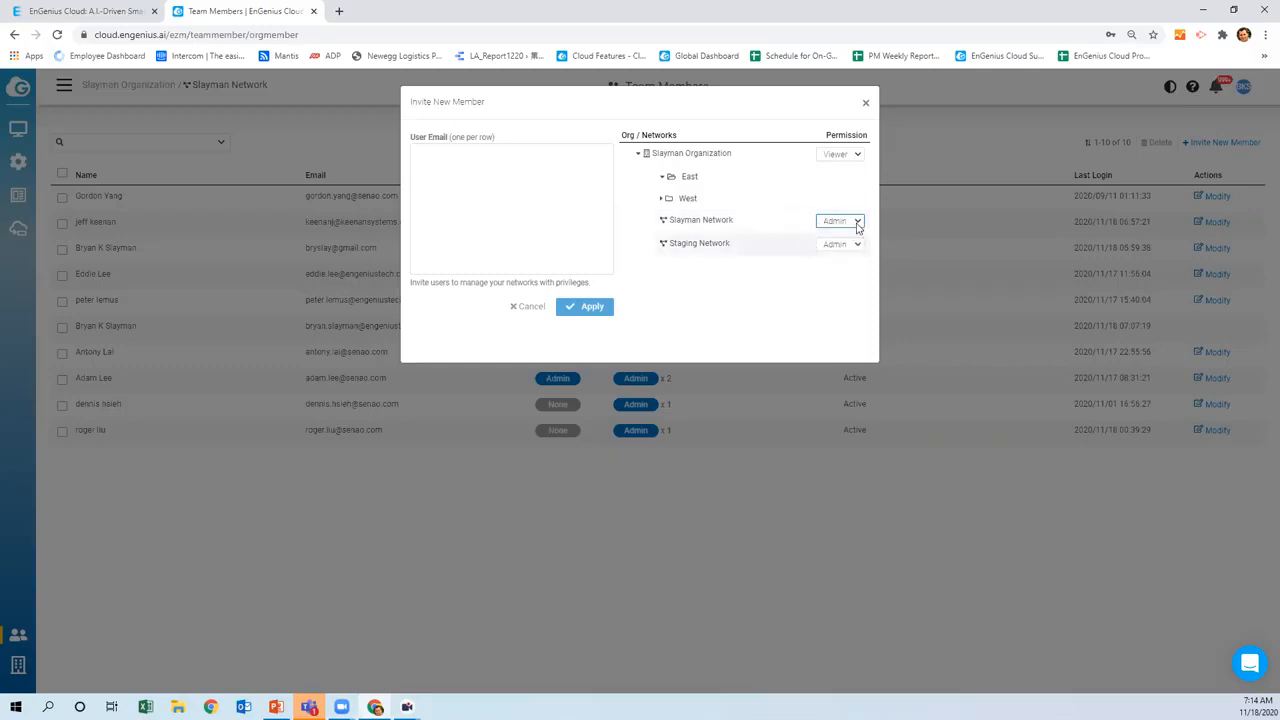
left_click(857, 155)
left_click(834, 213)
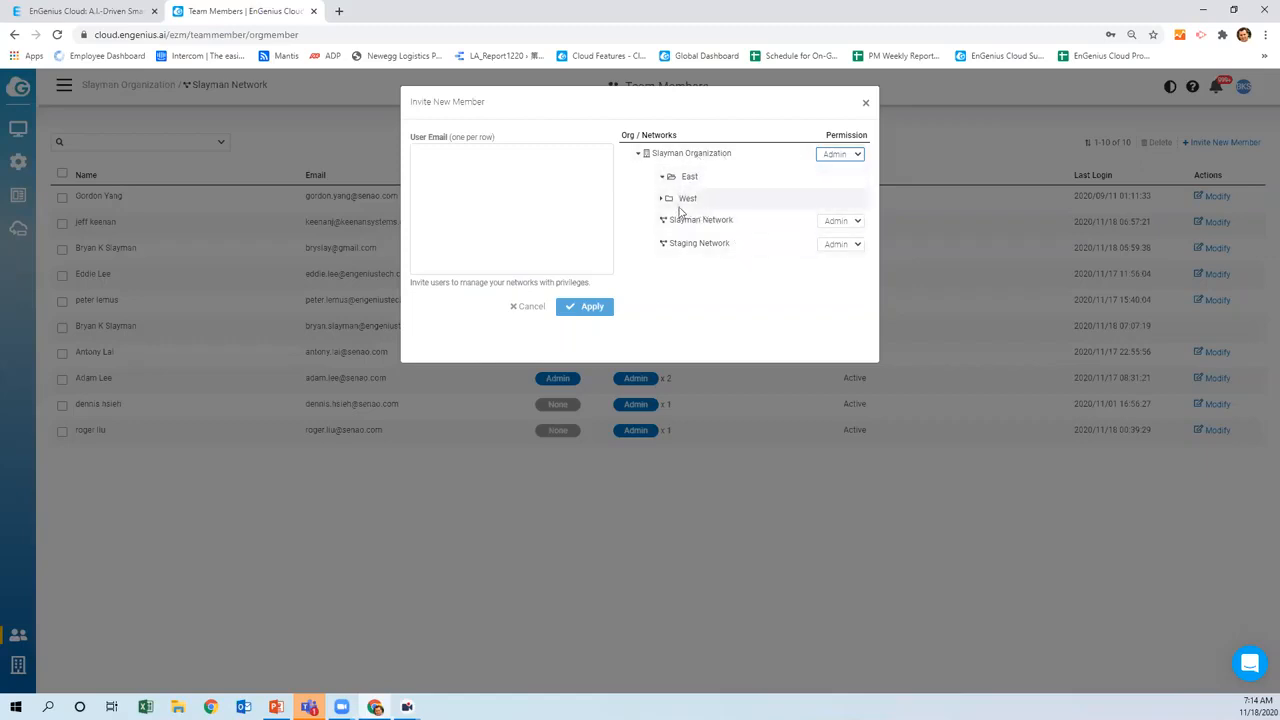
left_click(424, 155)
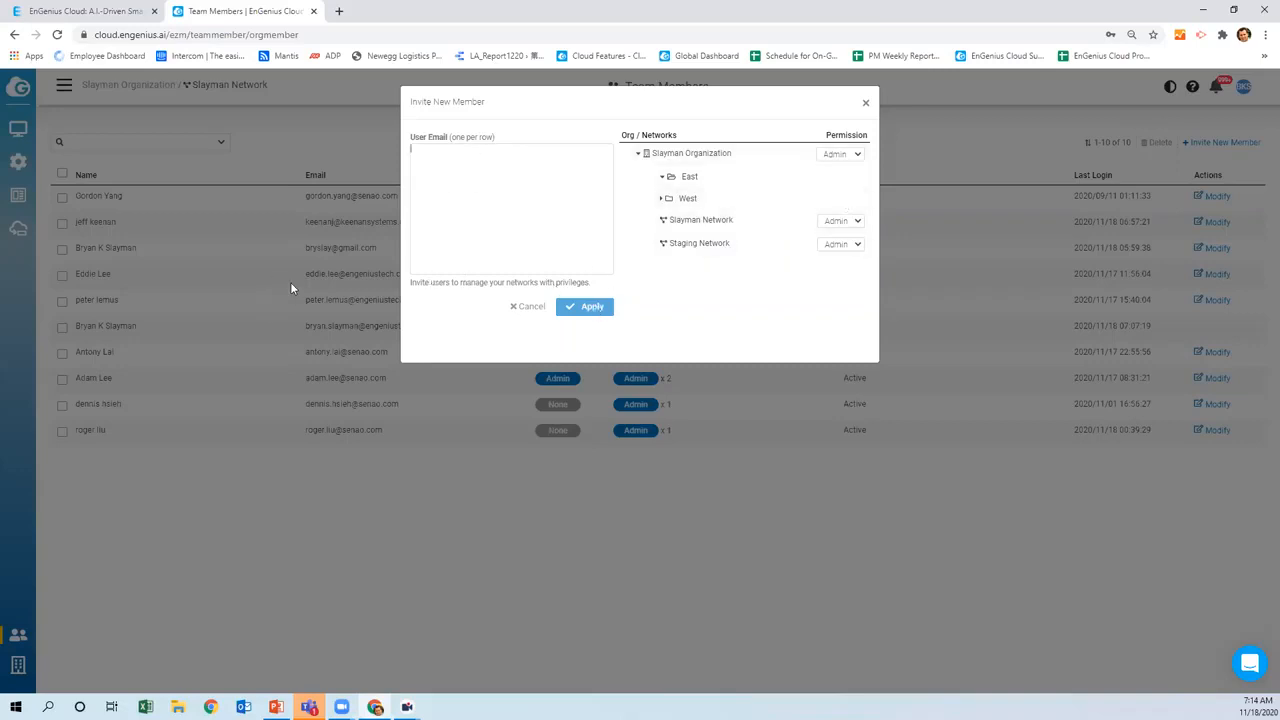
left_click(527, 308)
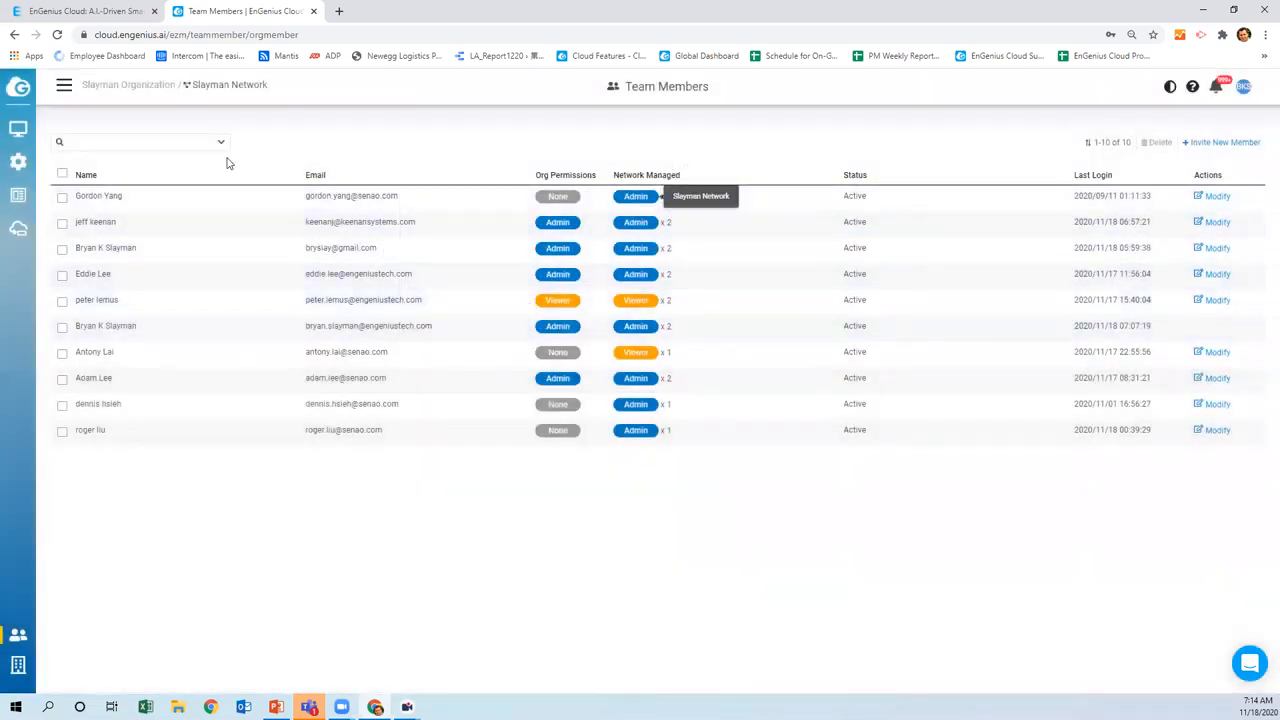
Tick the second member, review their privileges without changes, and return to the dashboard
left_click(62, 224)
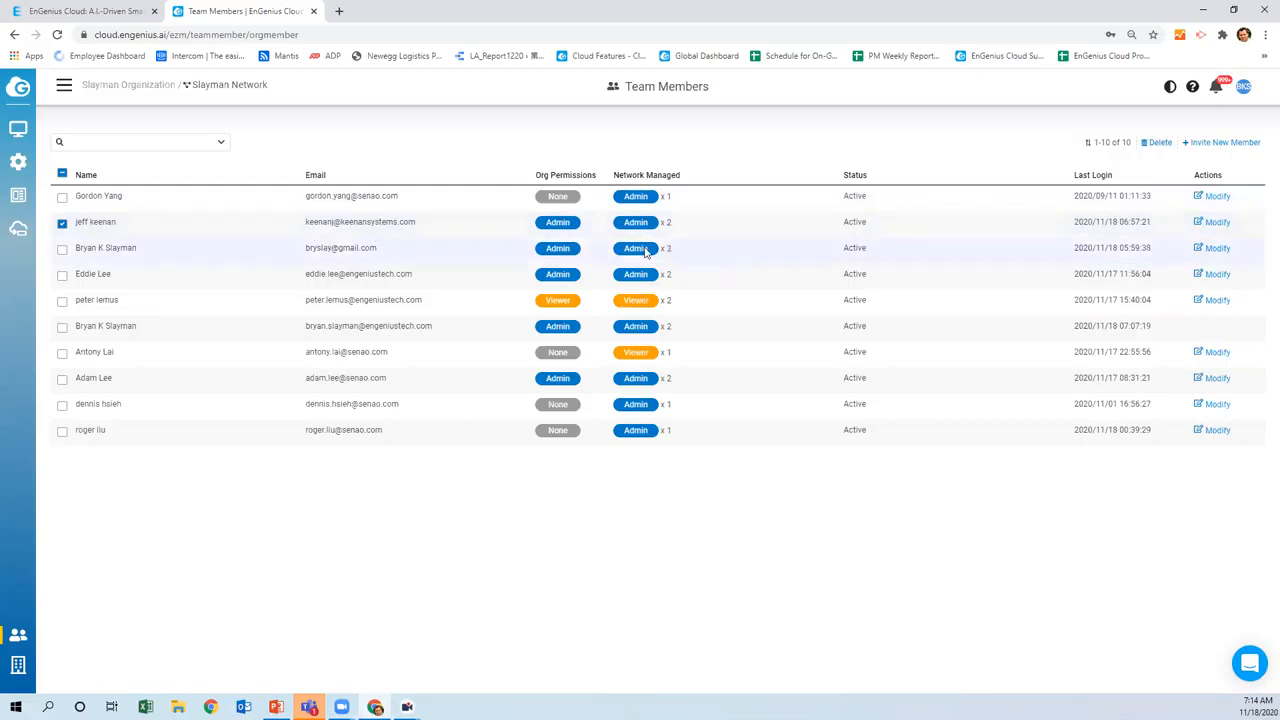
left_click(1212, 223)
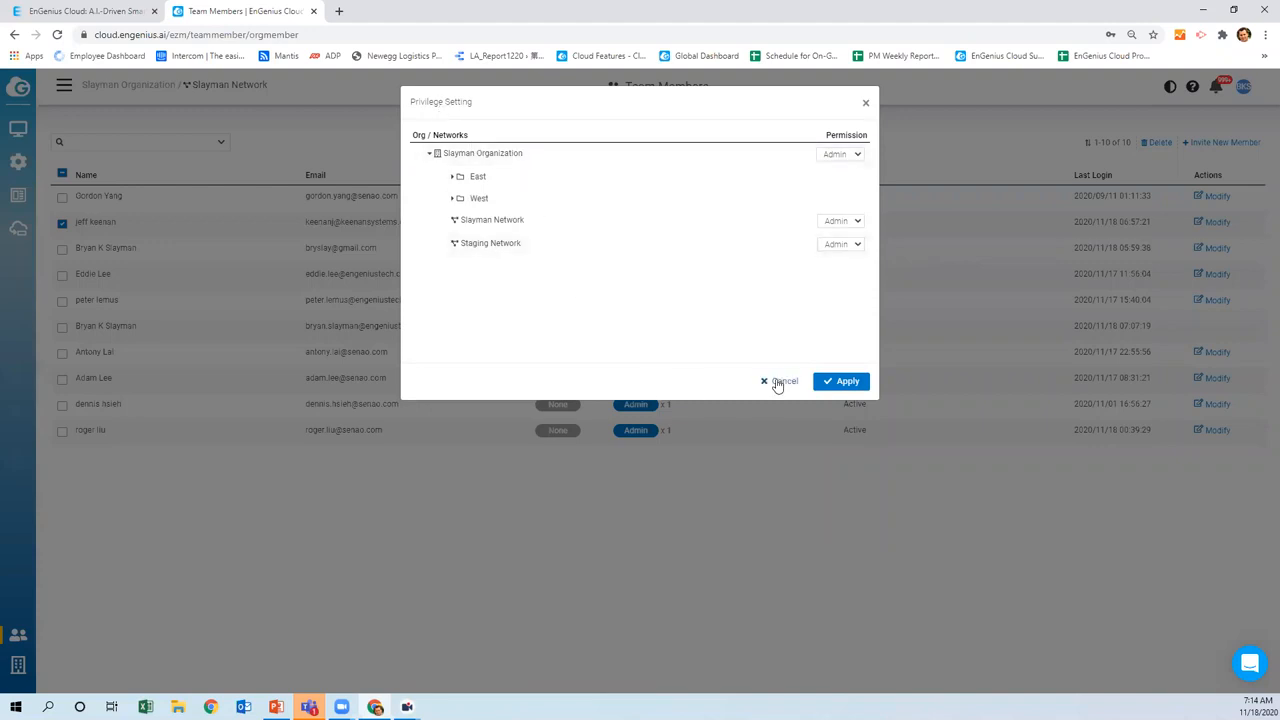
left_click(776, 381)
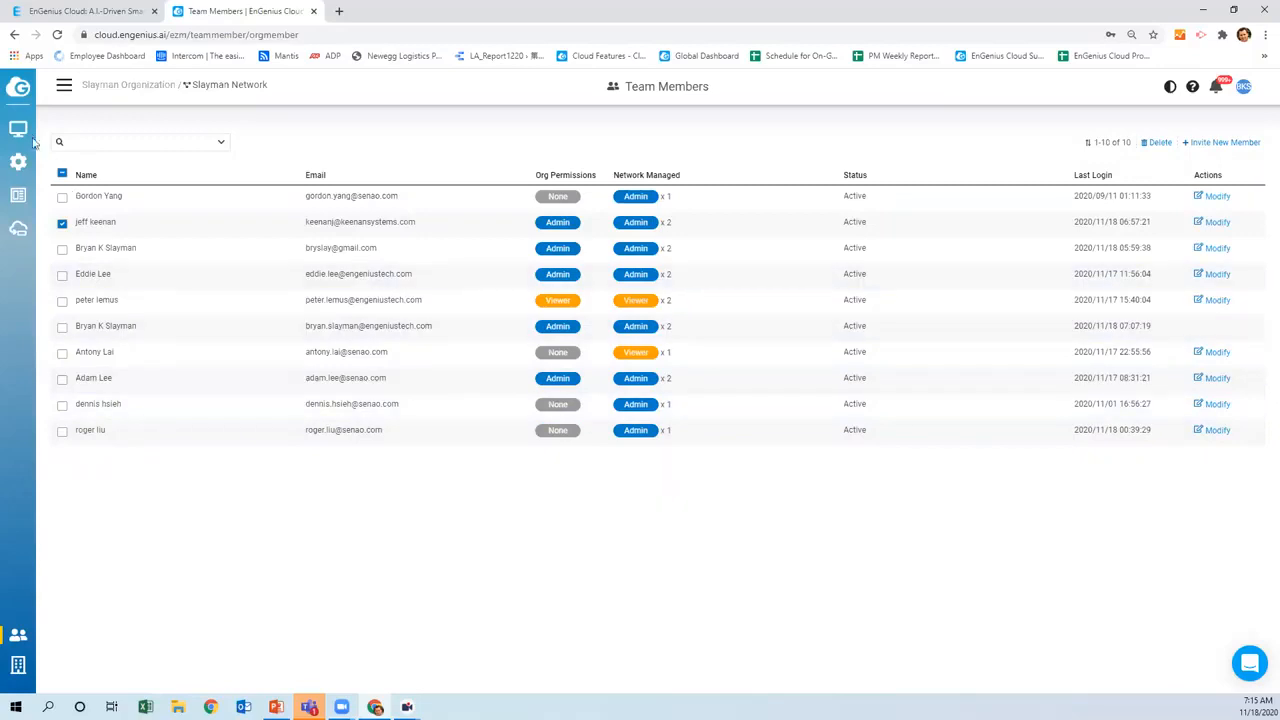
left_click(72, 148)
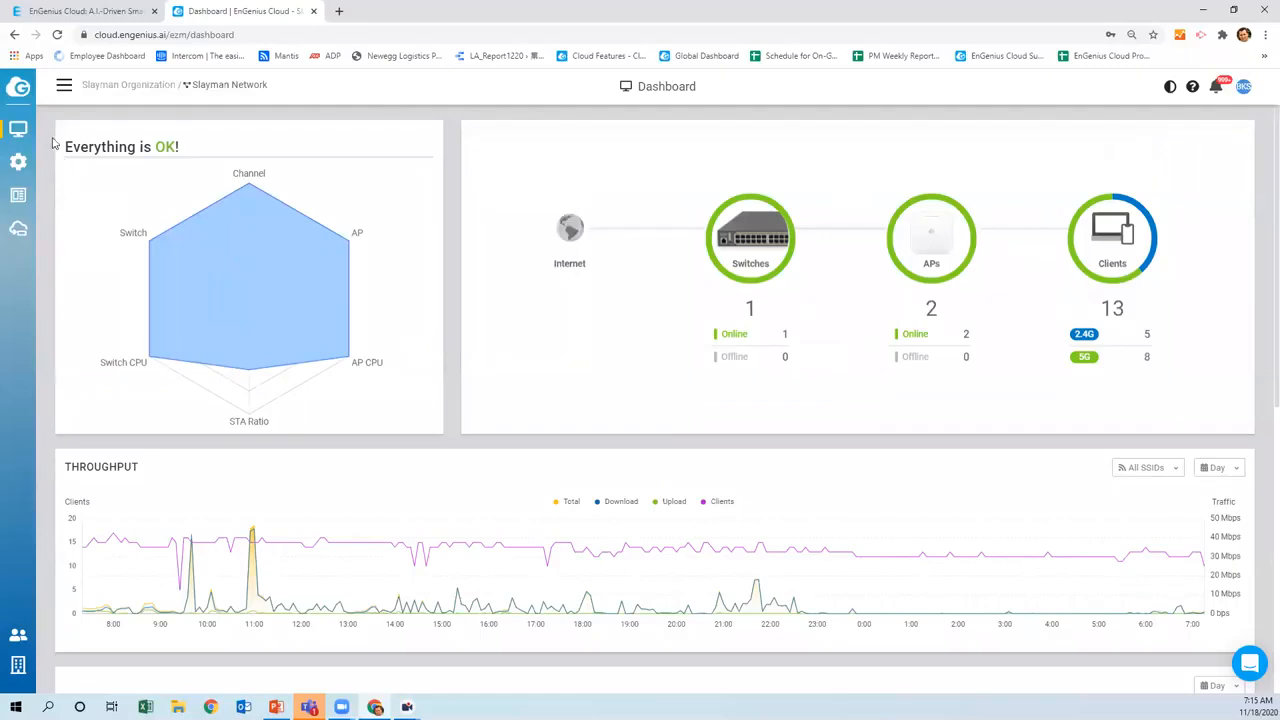
Open the Slayman Network SSID list showing SlayNet, SlayRing and SlayX
mouse_move(18, 162)
mouse_move(117, 289)
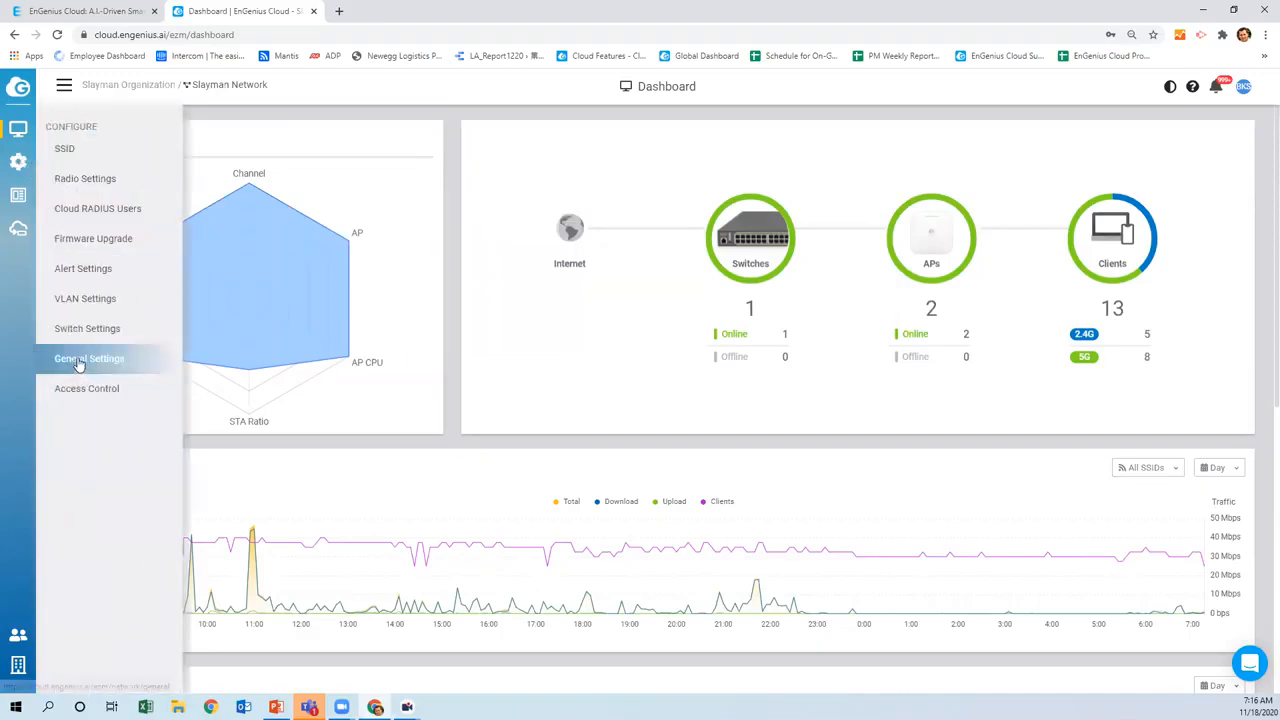
left_click(66, 152)
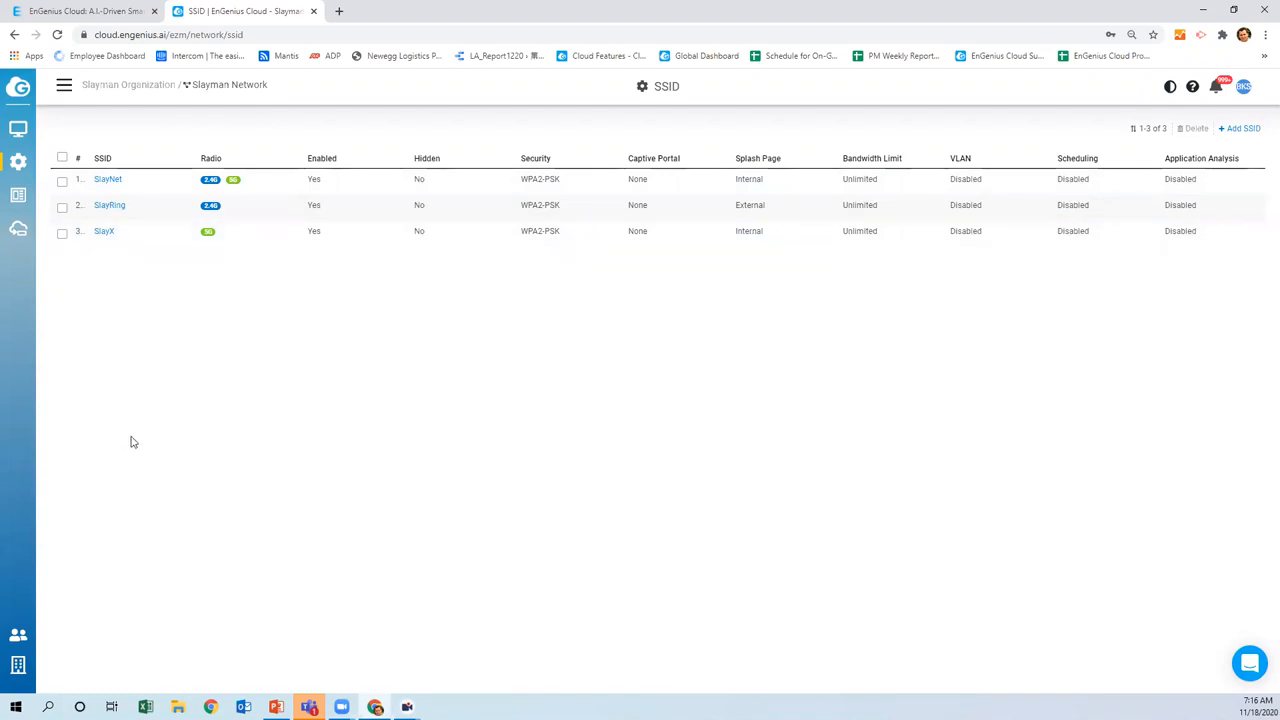
Start a new SSID, bringing up a blank form with WPA2-PSK, dual-band and Bridge Mode defaults
left_click(1240, 129)
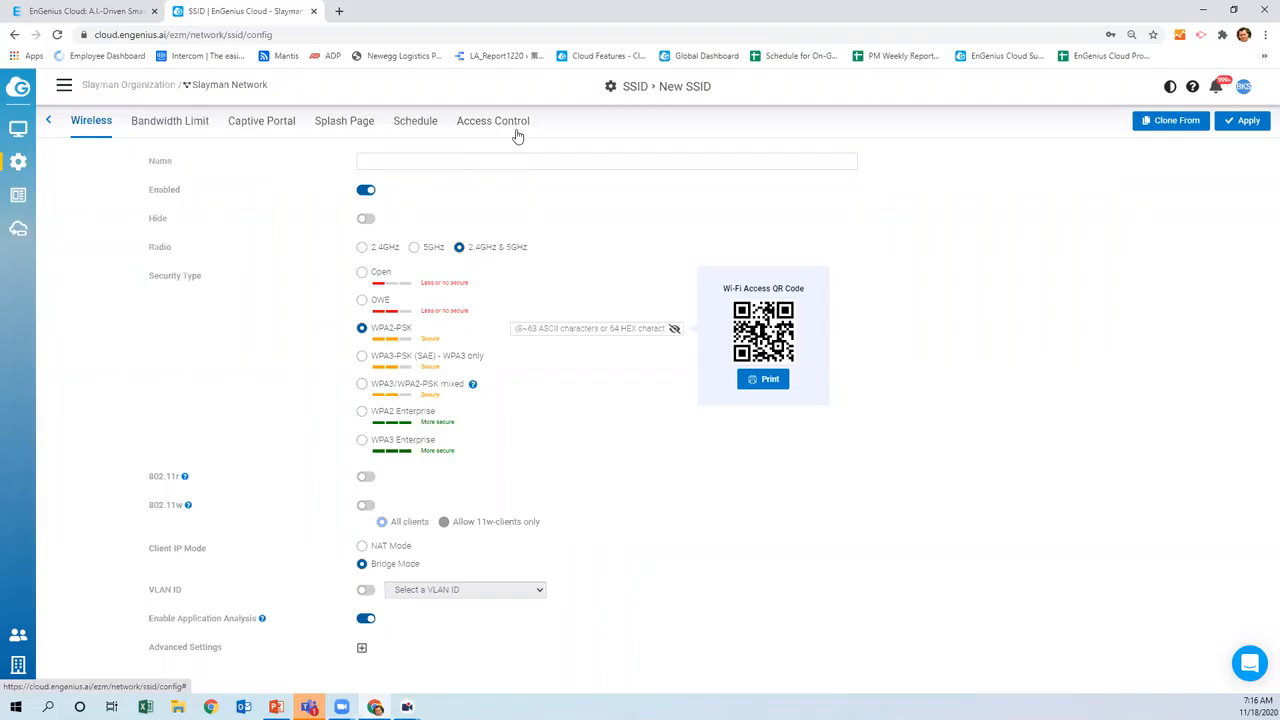
left_click(1162, 127)
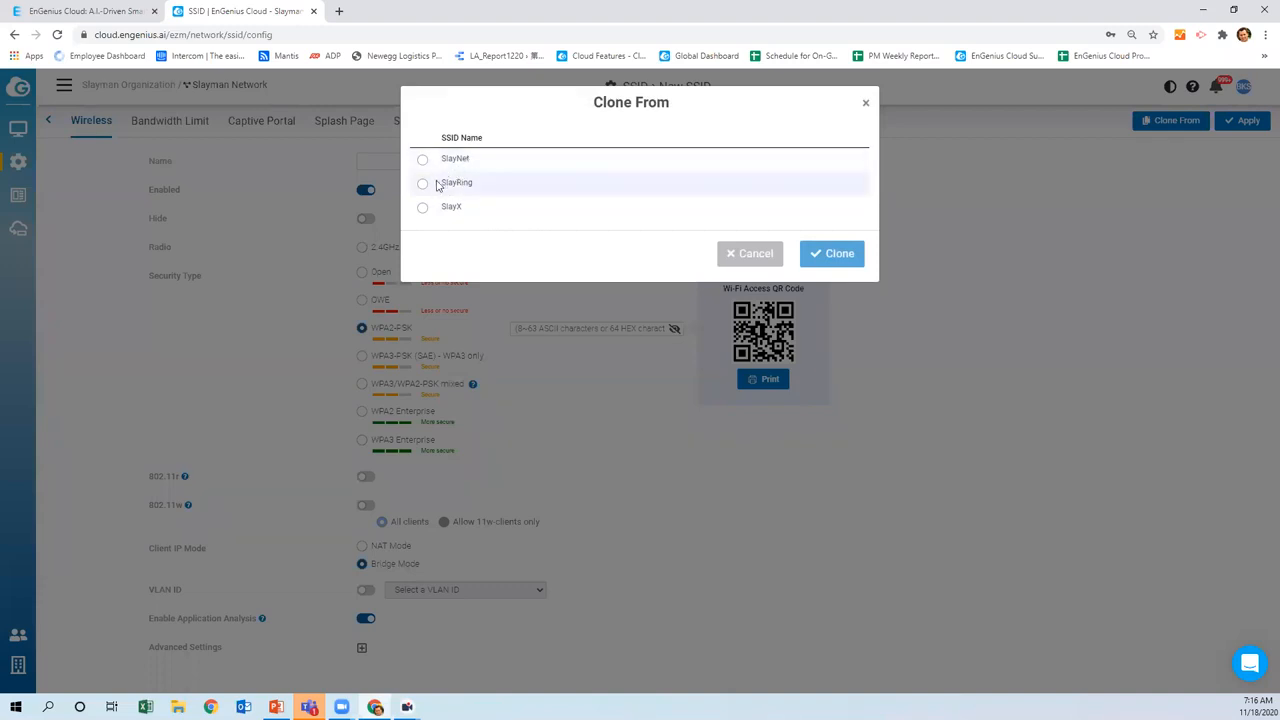
left_click(752, 254)
left_click(48, 124)
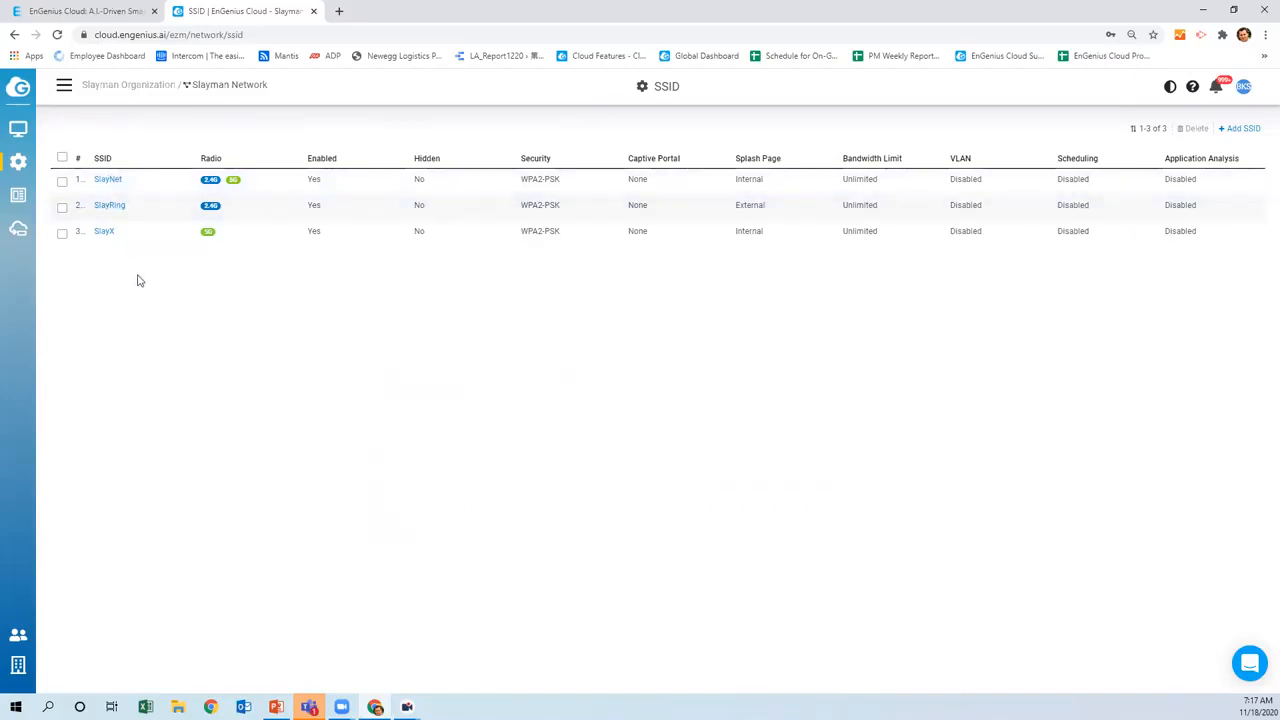
Open SlayNet's settings and switch its client IP mode to NAT, then back to Bridge
left_click(108, 181)
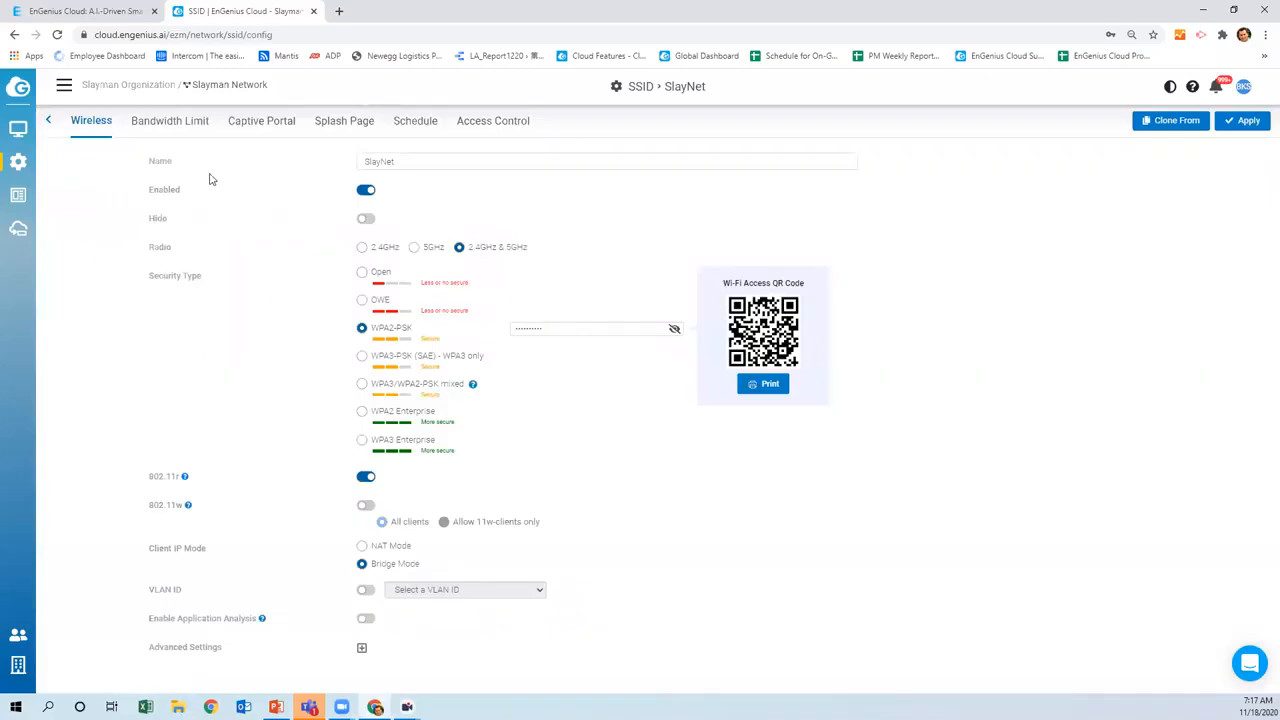
left_click_drag(402, 163, 358, 163)
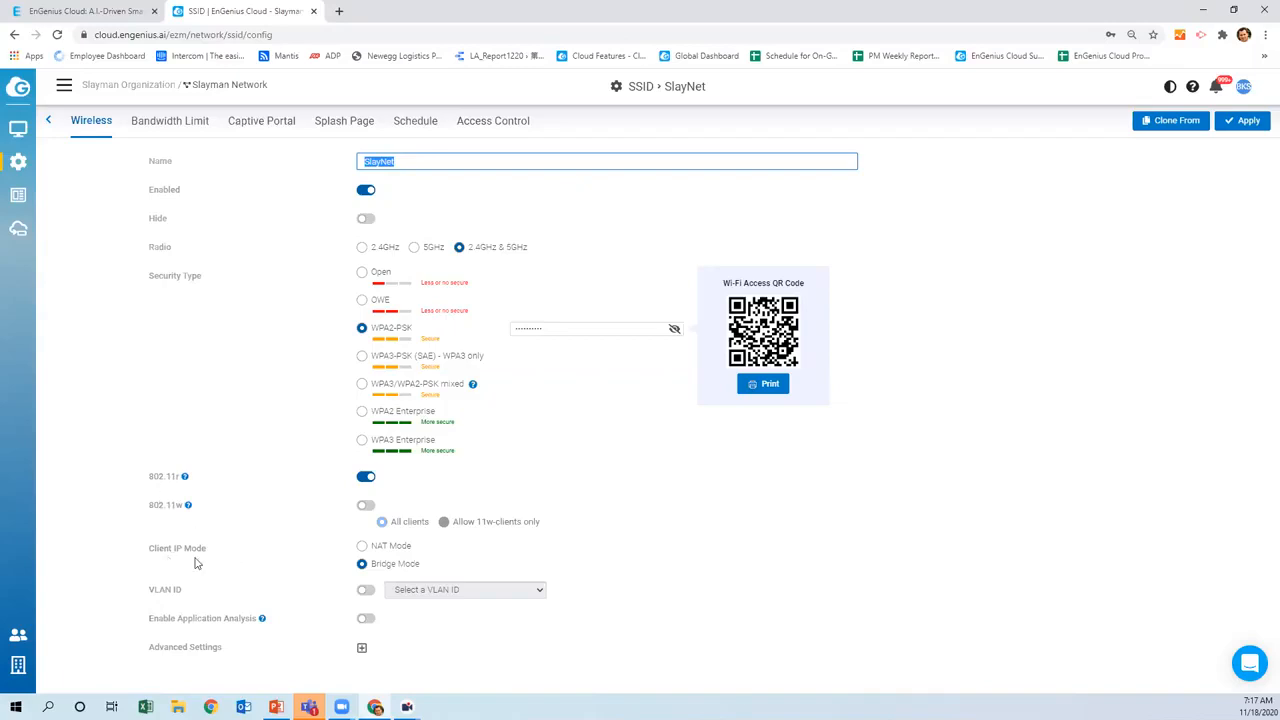
left_click(361, 546)
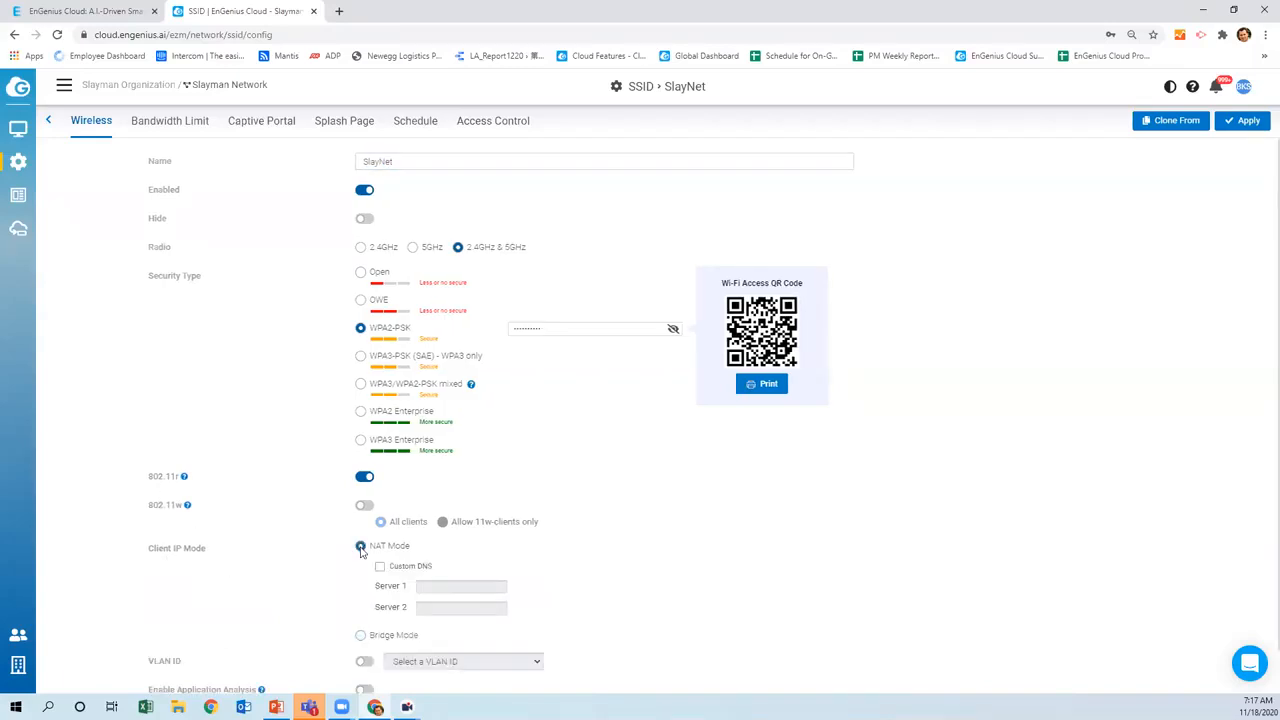
left_click(361, 636)
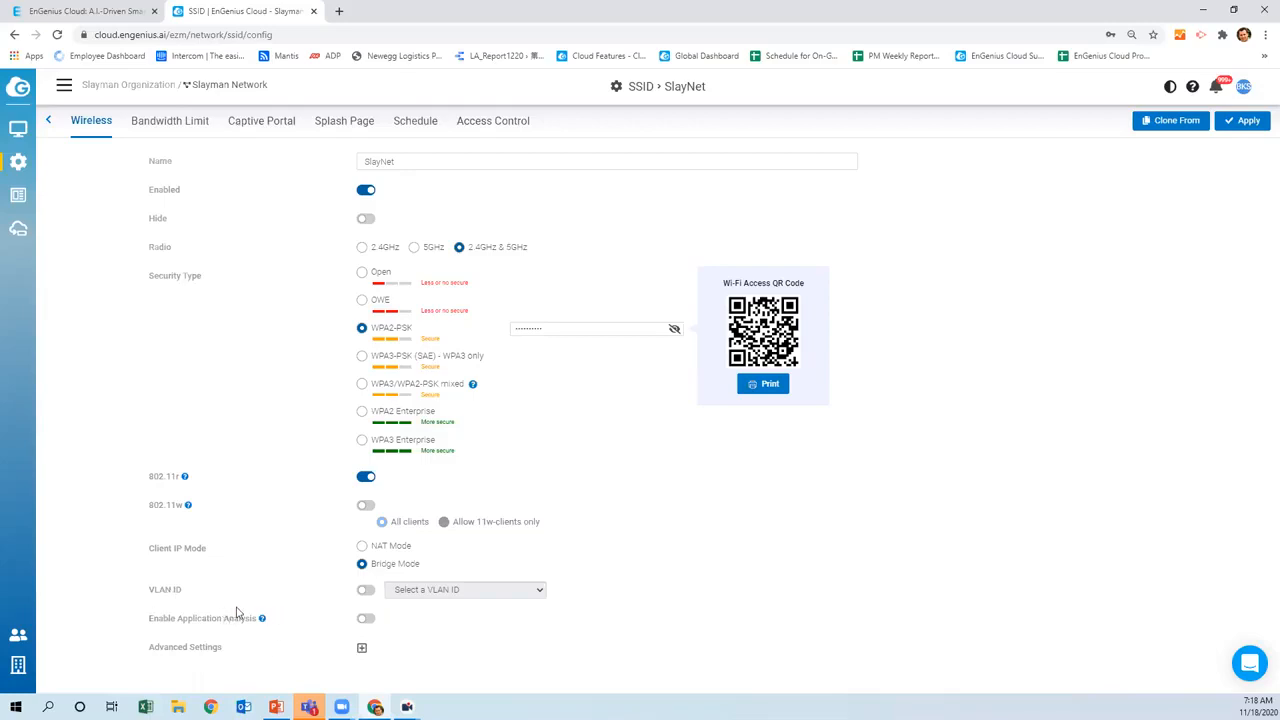
Expand SlayNet's advanced wireless settings to review Band Steering set to Force 5GHz
left_click(362, 648)
scroll(400, 625, "down", 2)
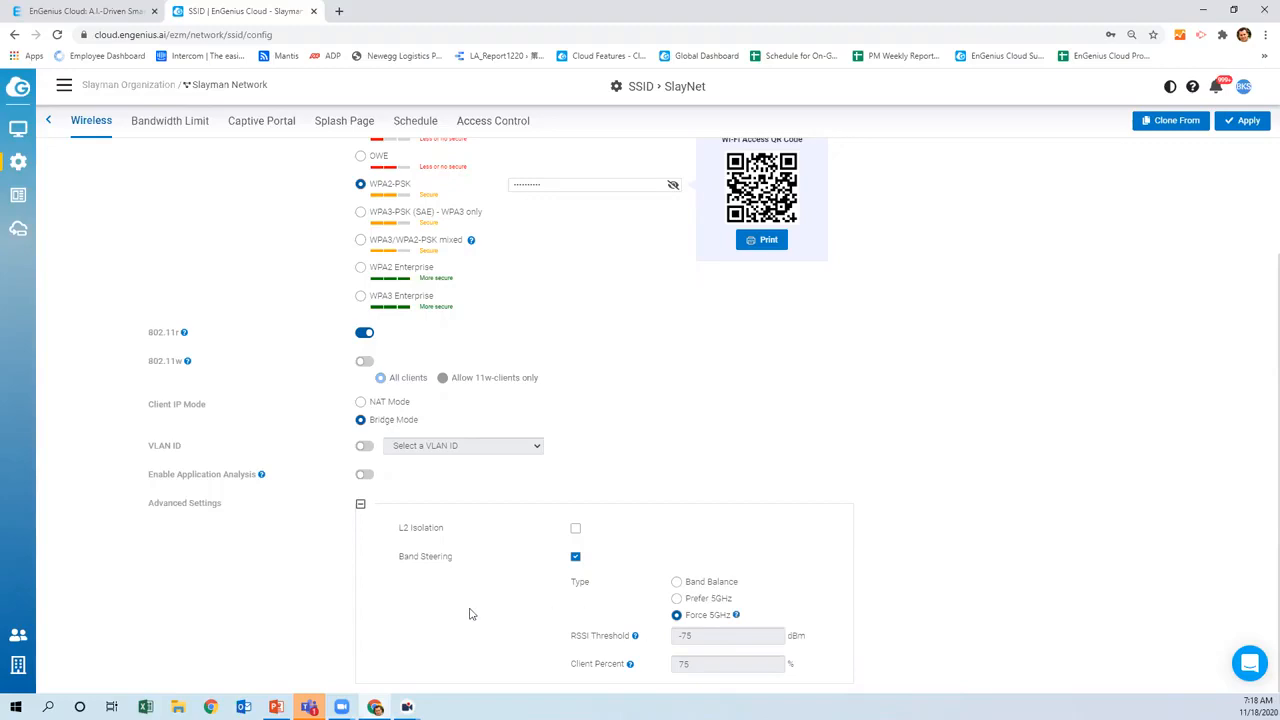
scroll(470, 613, "up", 3)
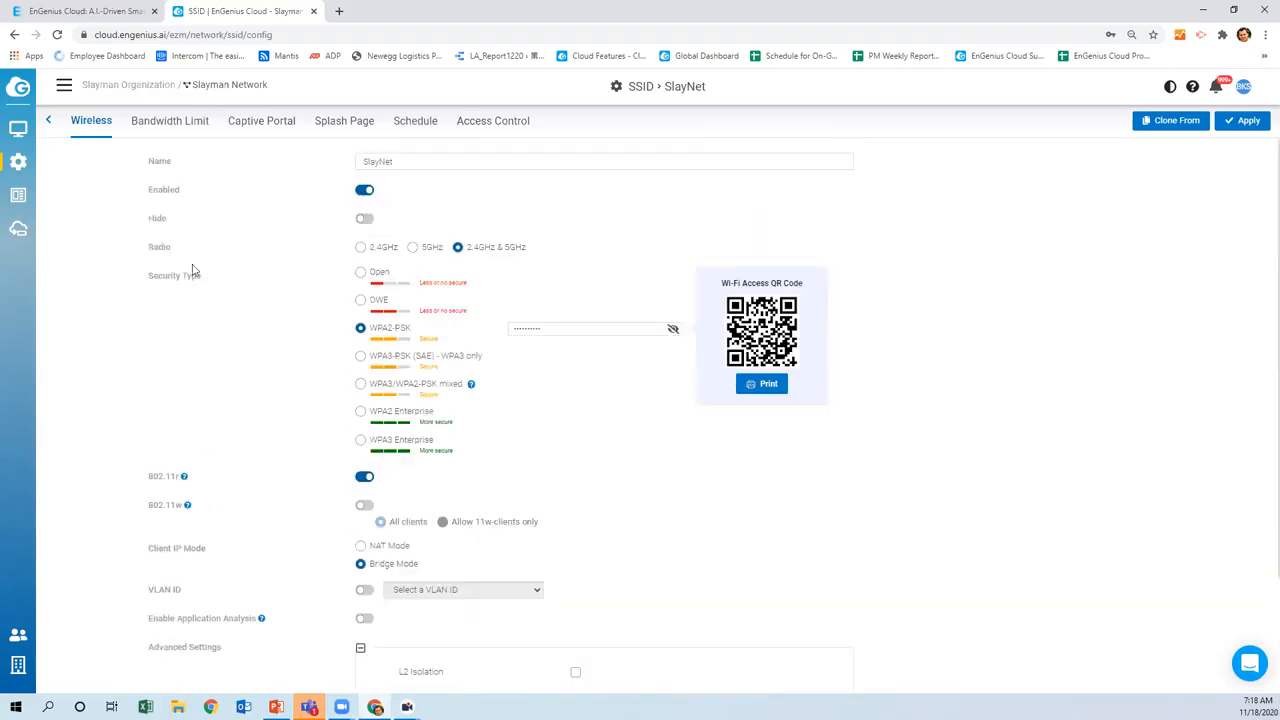
left_click(160, 125)
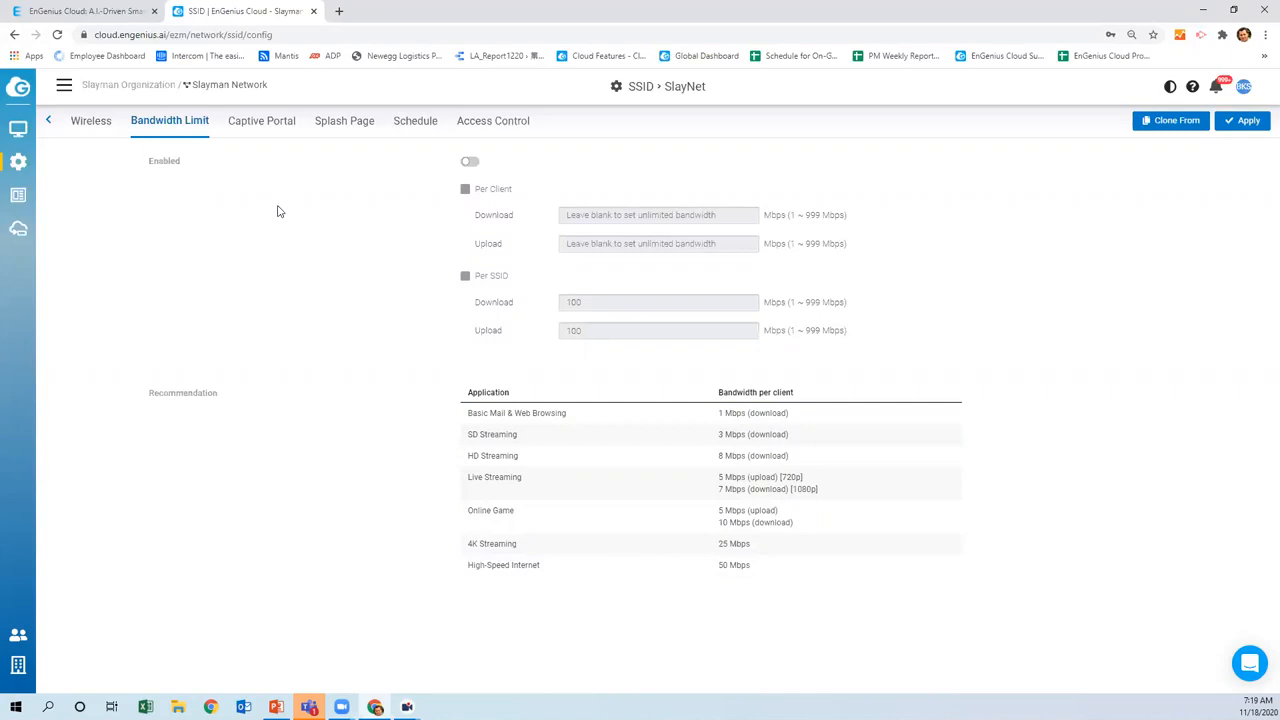
Enable SlayNet's captive portal, expand its advanced settings, and view the splash page's HTML source
left_click(263, 124)
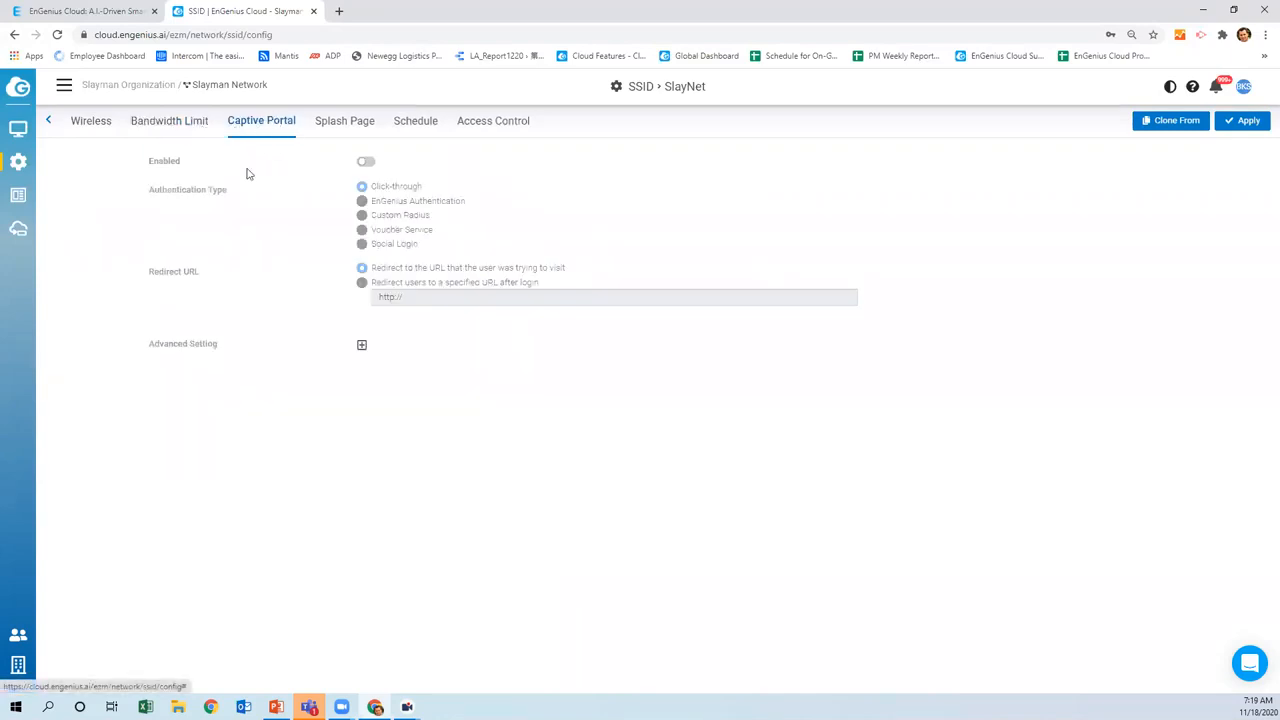
left_click(366, 162)
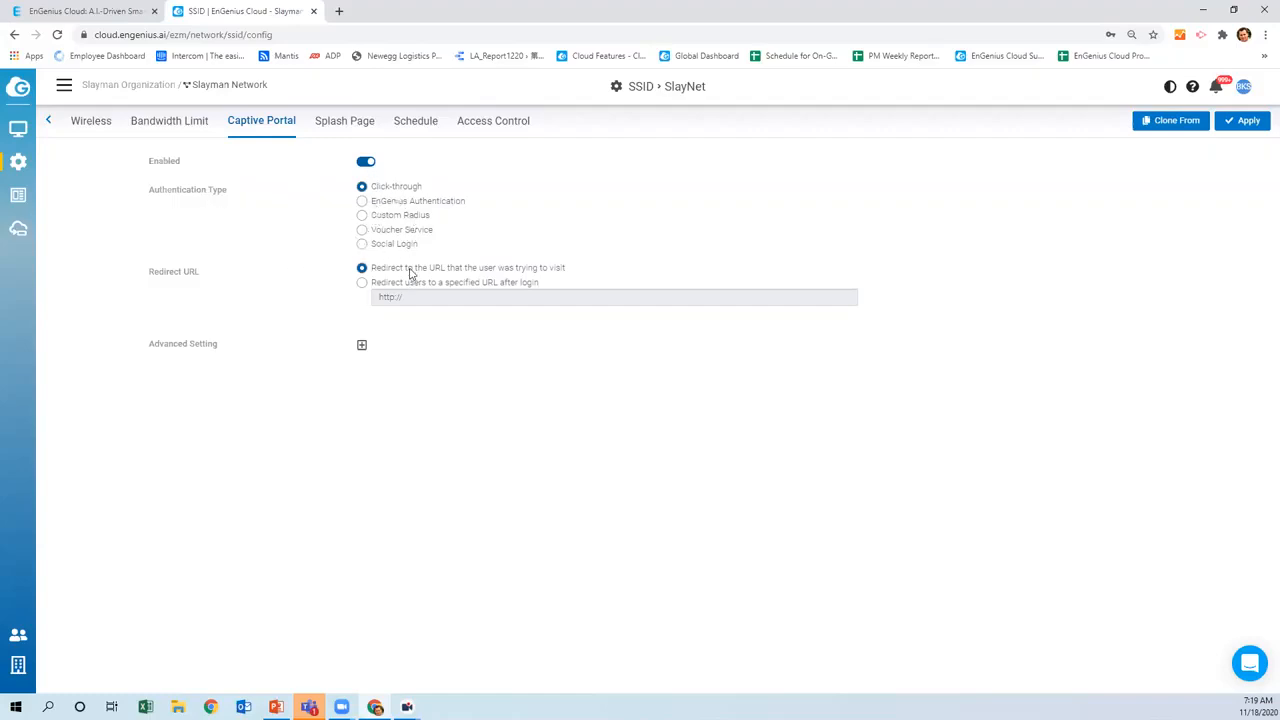
left_click(362, 345)
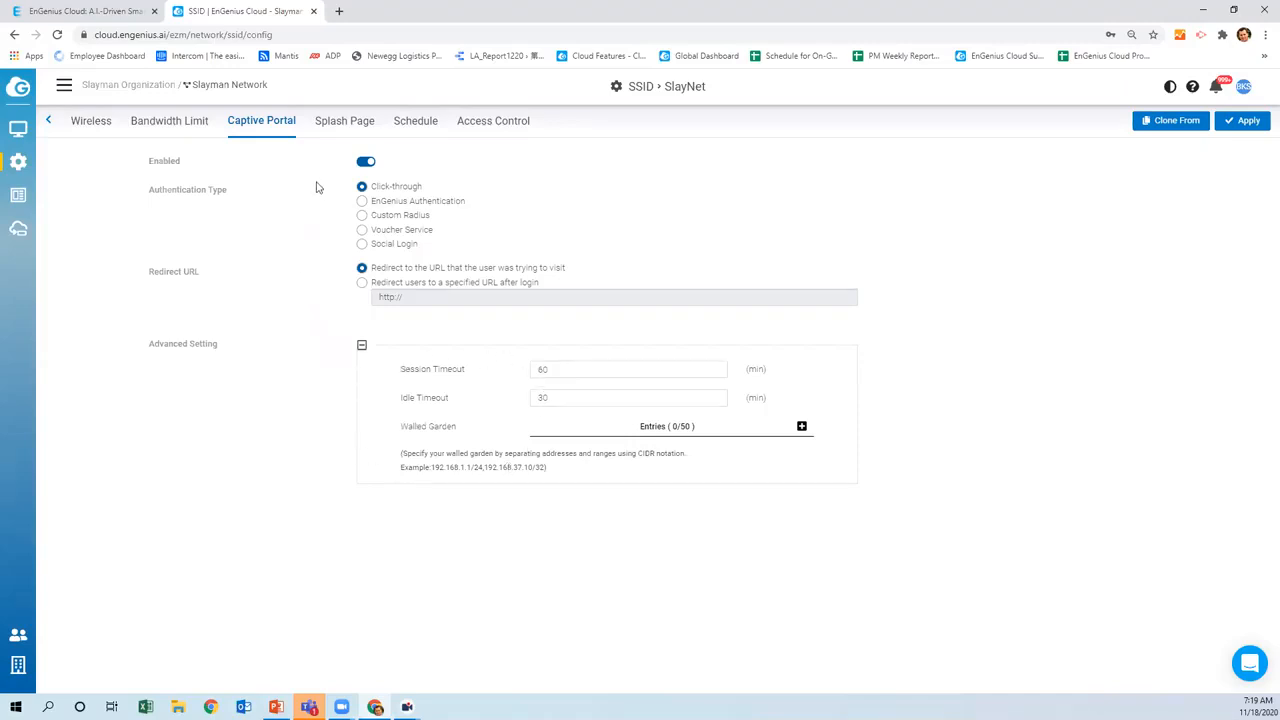
left_click(345, 128)
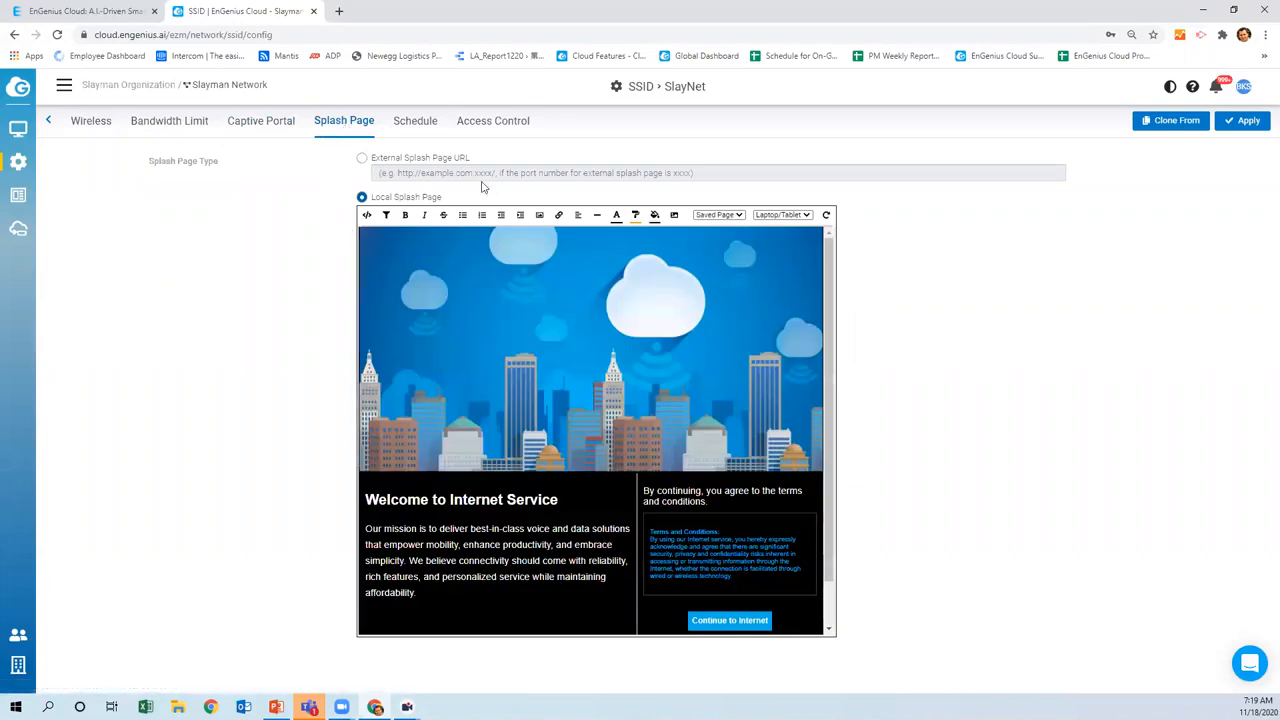
left_click(367, 215)
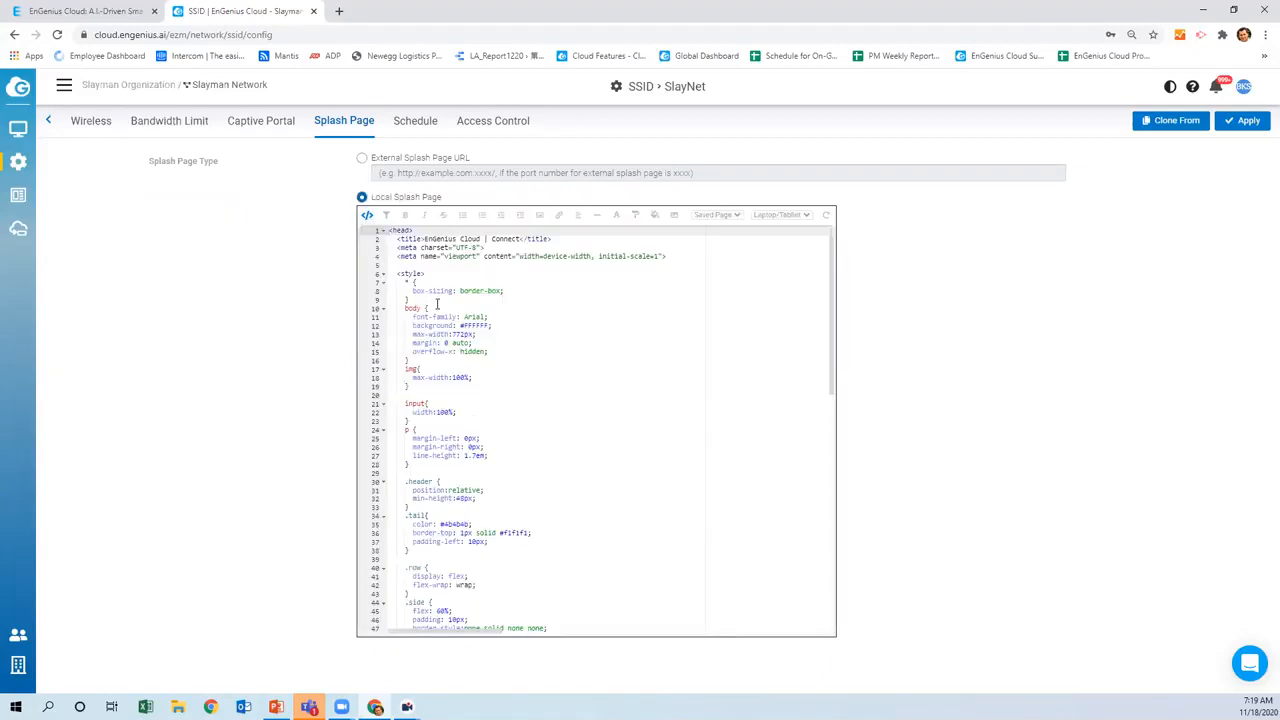
Turn on SlayNet's scheduling with the Custom template, then check the access-control VIP list
left_click(367, 215)
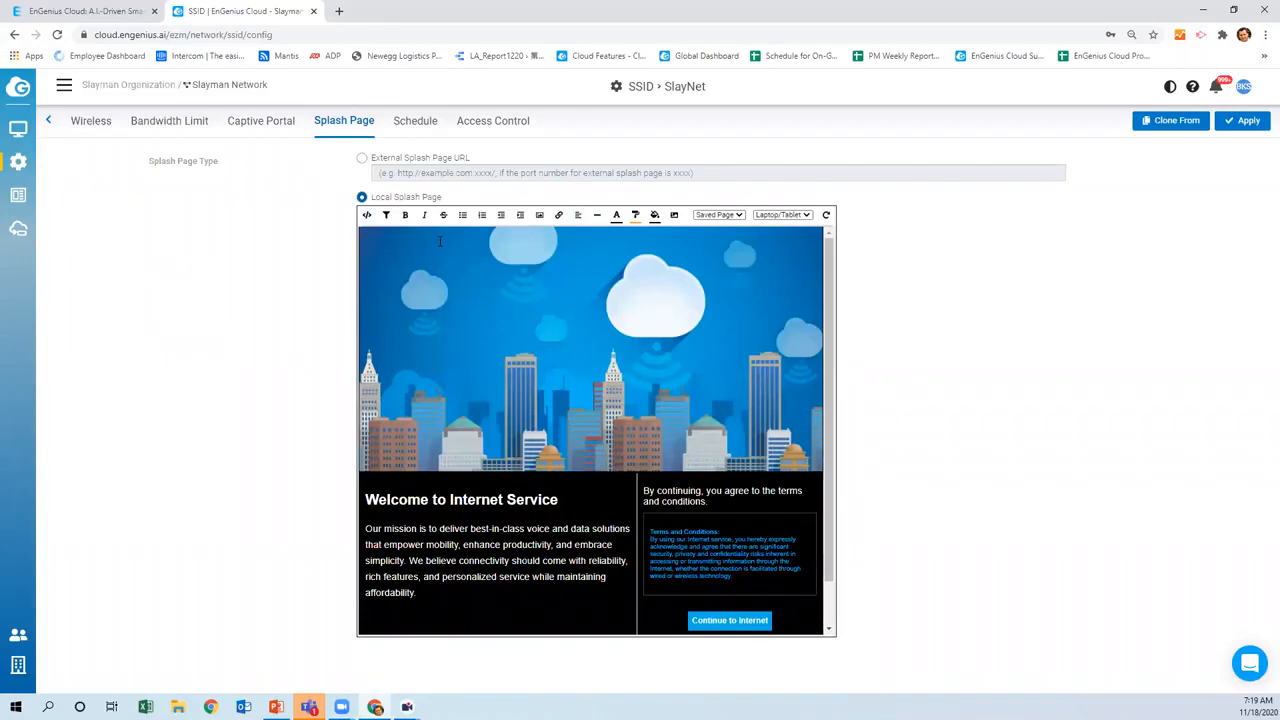
left_click(412, 124)
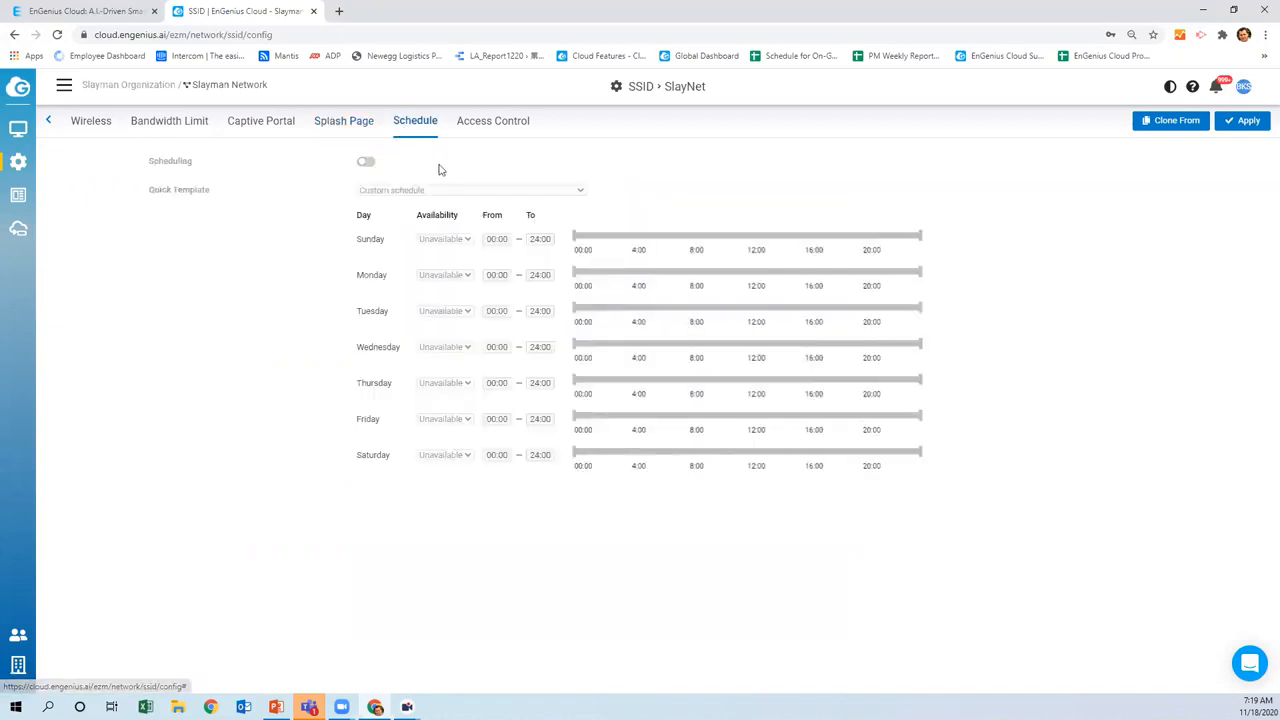
left_click(366, 162)
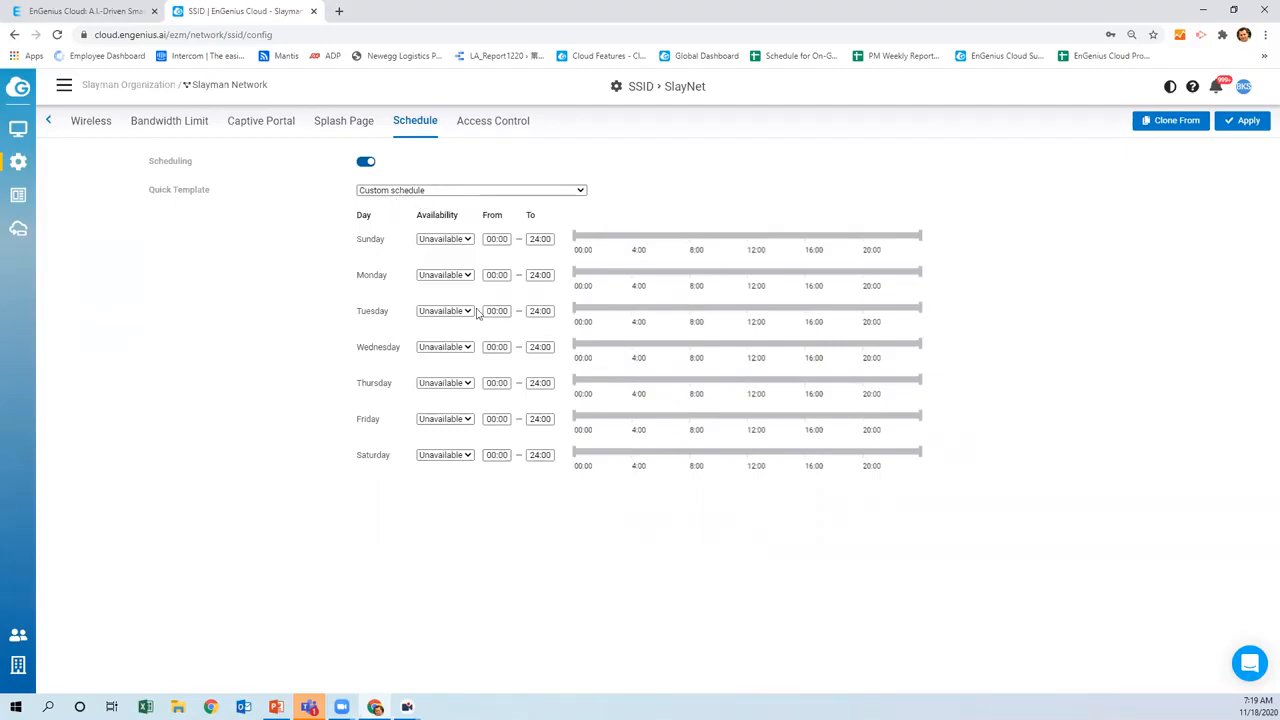
left_click(582, 190)
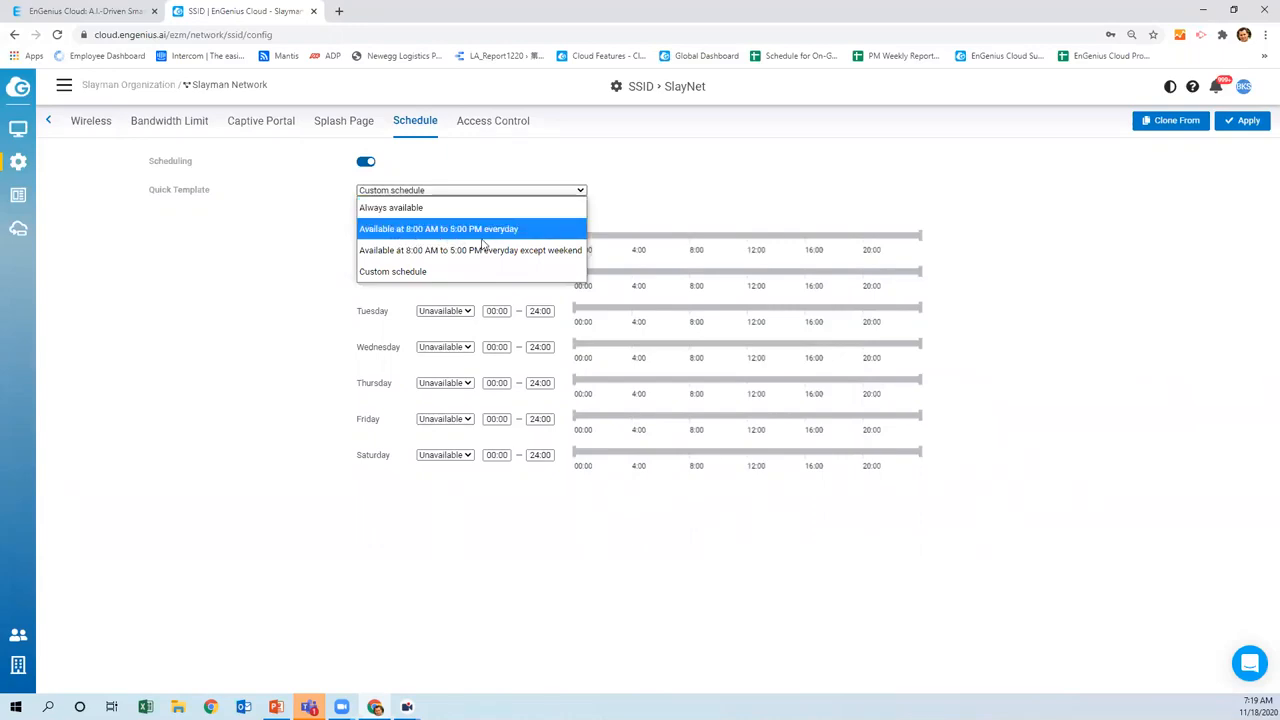
left_click(337, 286)
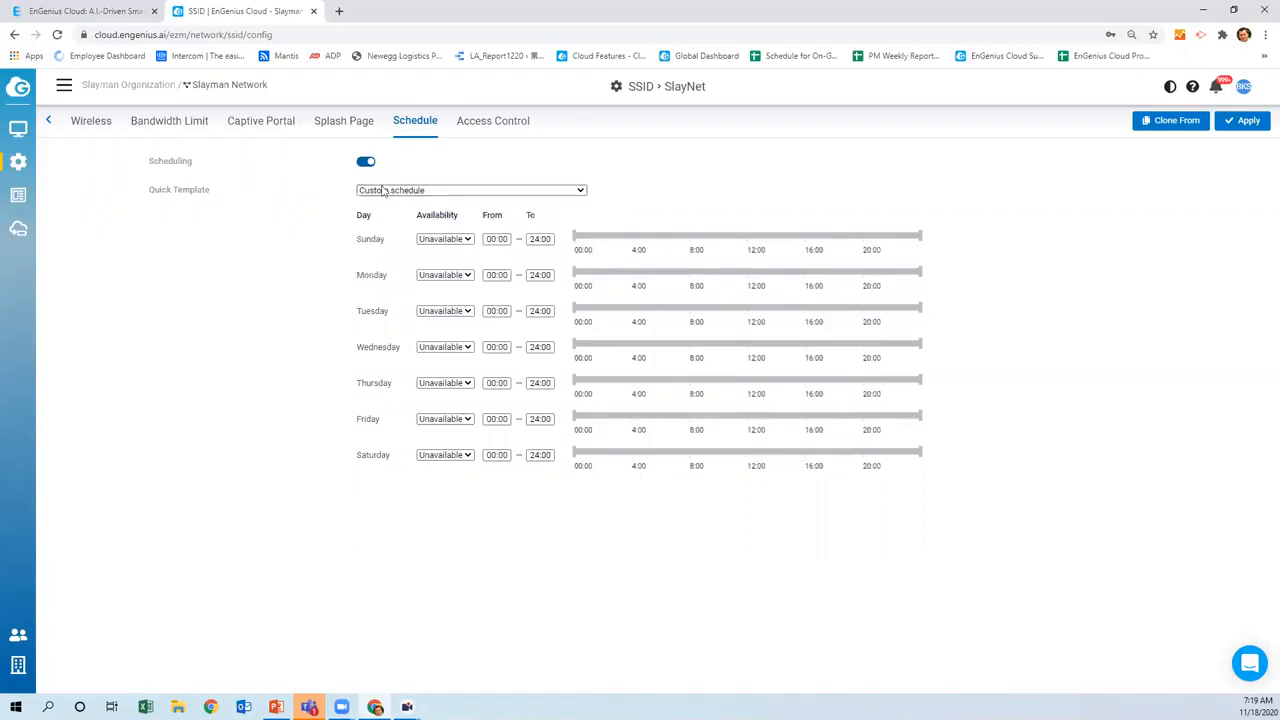
left_click(511, 131)
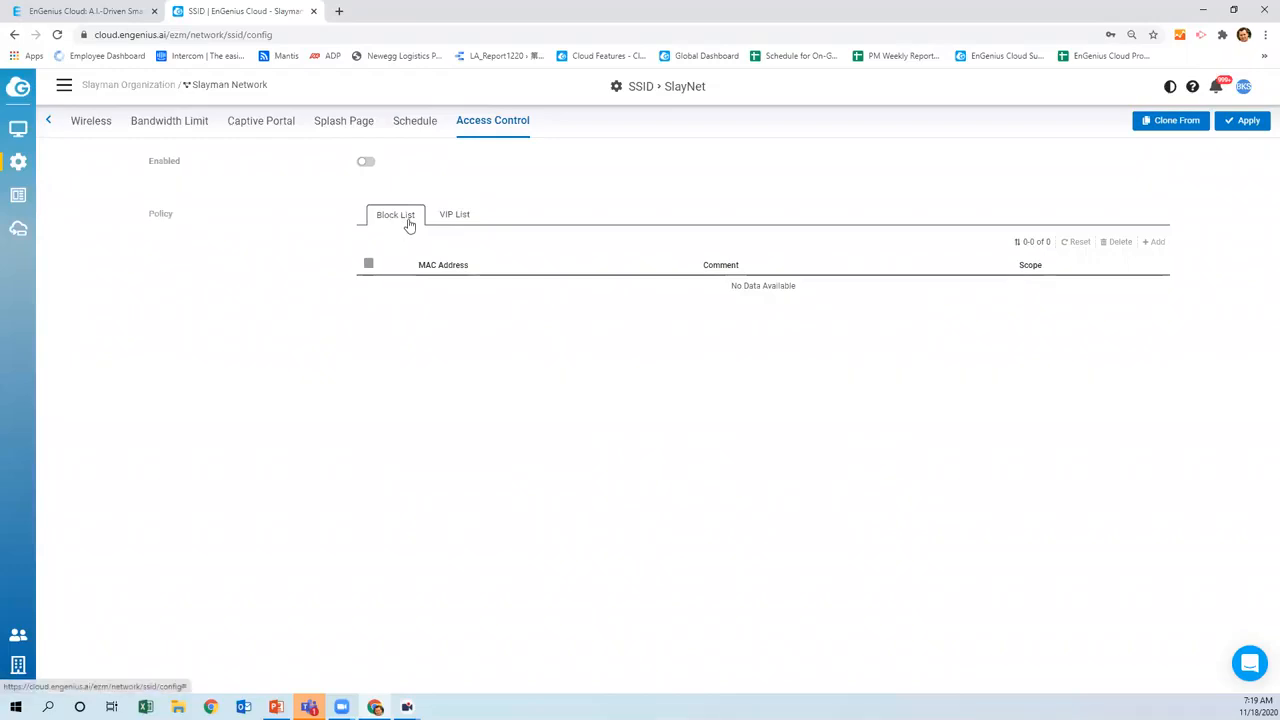
left_click(457, 219)
Return to Slayman Network's SSID list showing SlayNet, SlayRing and SlayX
left_click(48, 124)
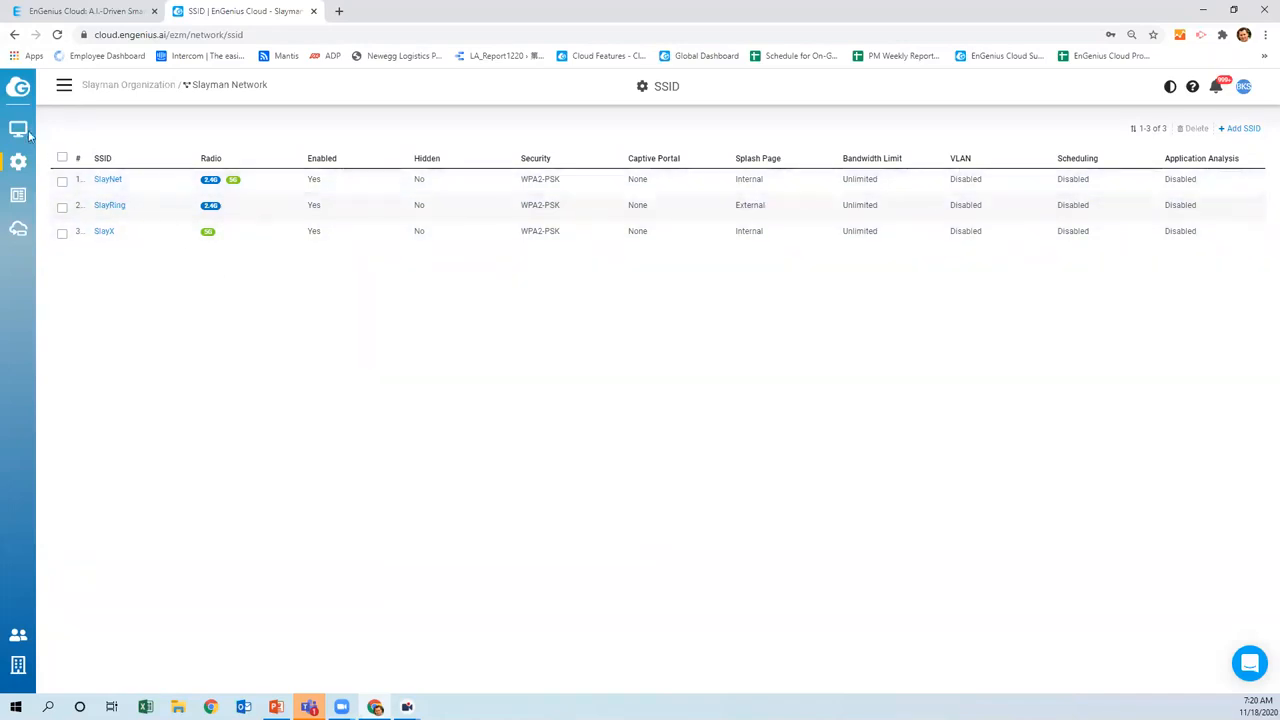
mouse_move(30, 168)
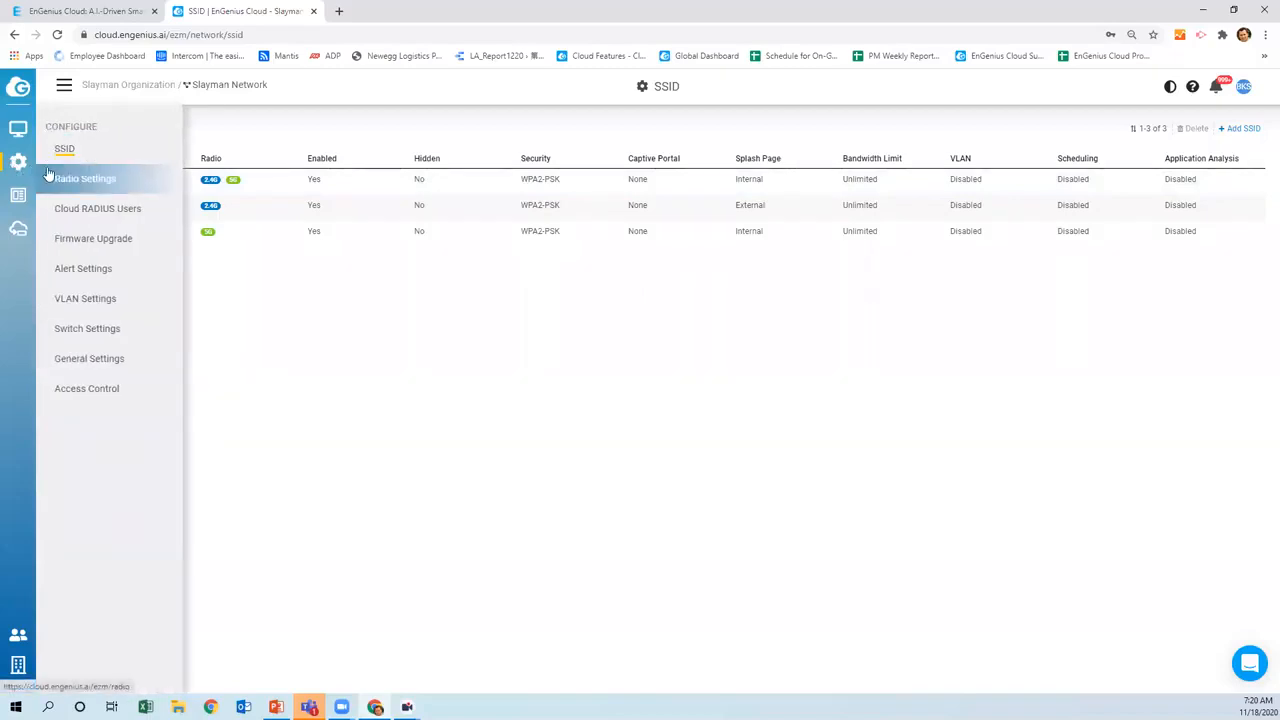
Review the indoor and outdoor 2.4G and 5G radio settings, then move on to Switch Settings
left_click(78, 182)
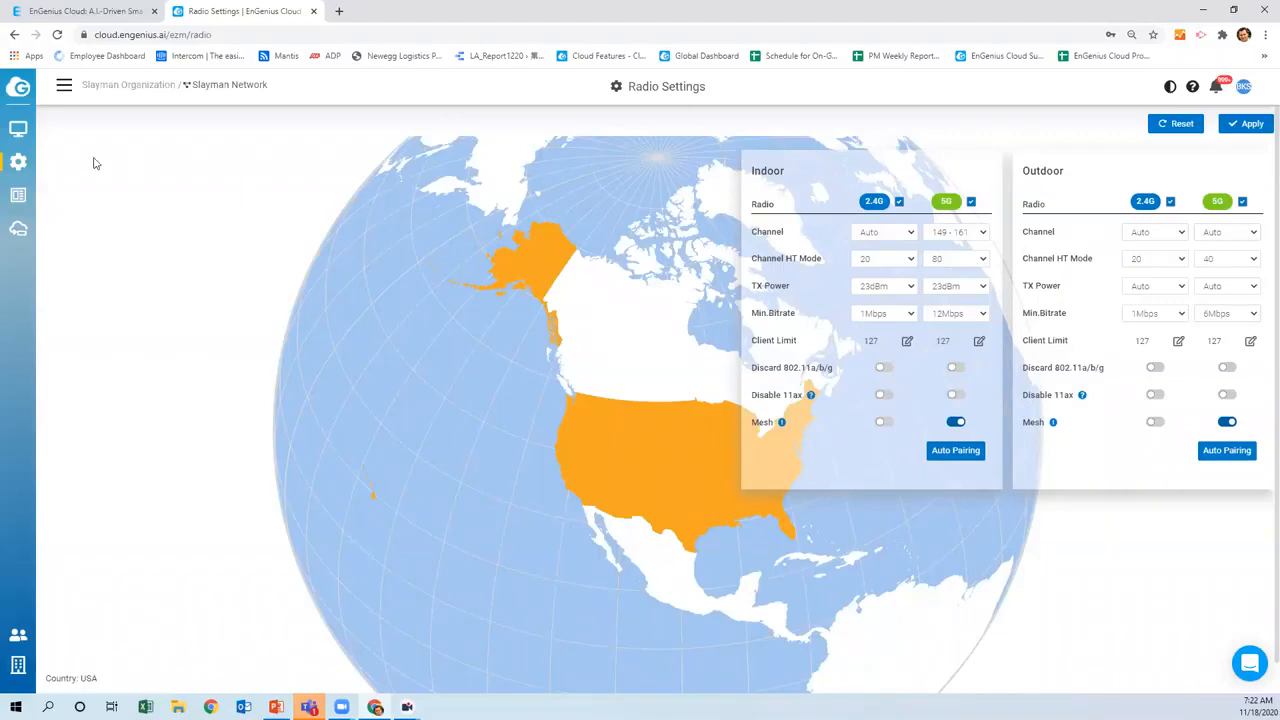
mouse_move(12, 165)
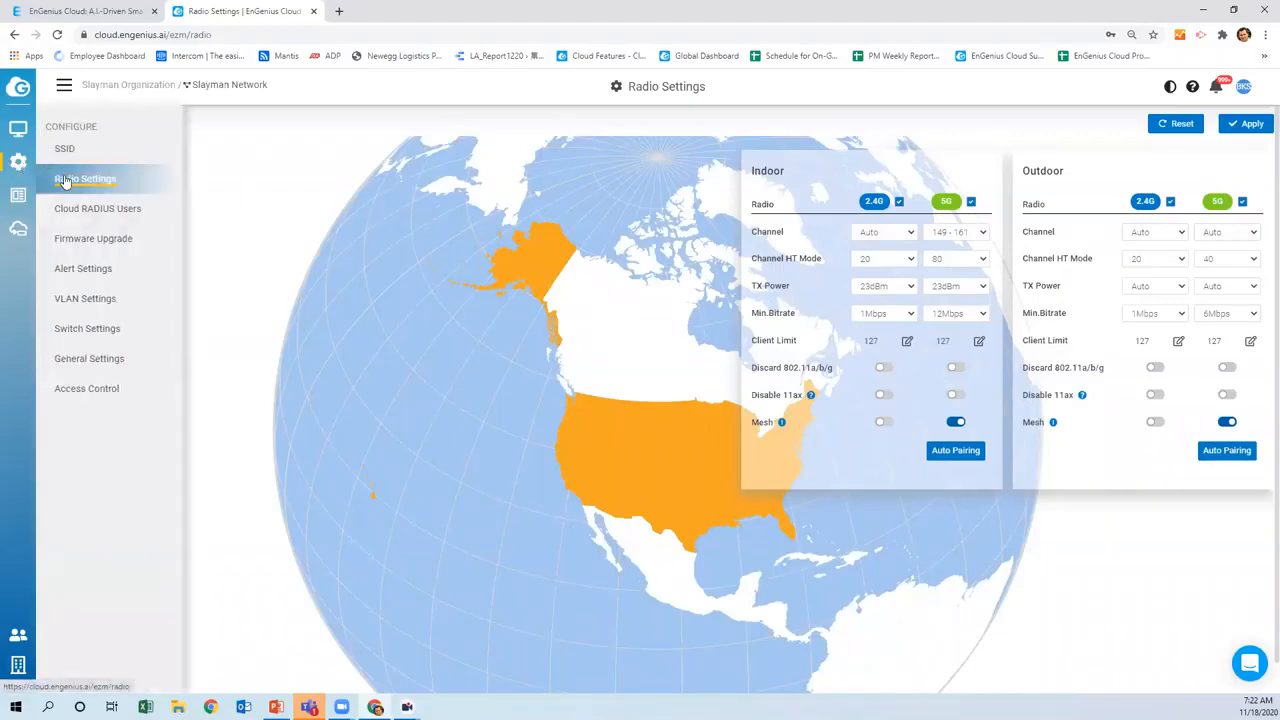
left_click(68, 334)
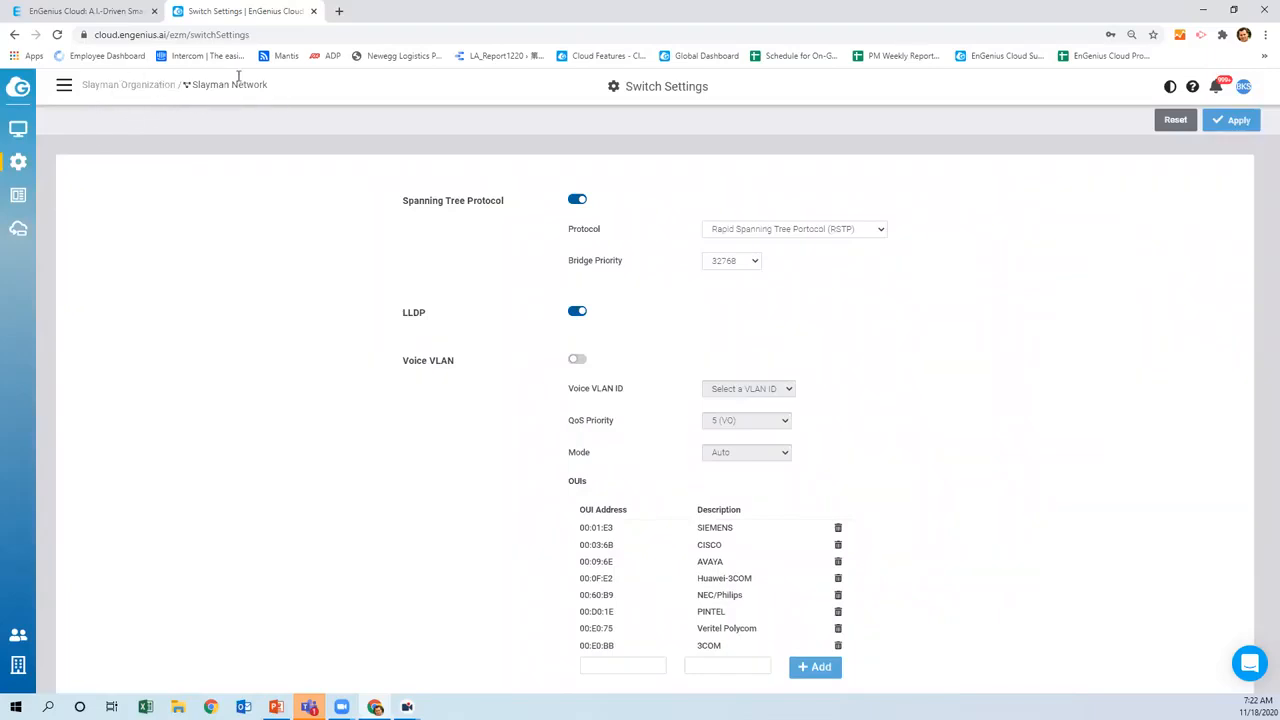
Review the switch settings (RSTP, LLDP, QoS on, Voice VLAN off), then go to the Access Points list
scroll(499, 219, "down", 4)
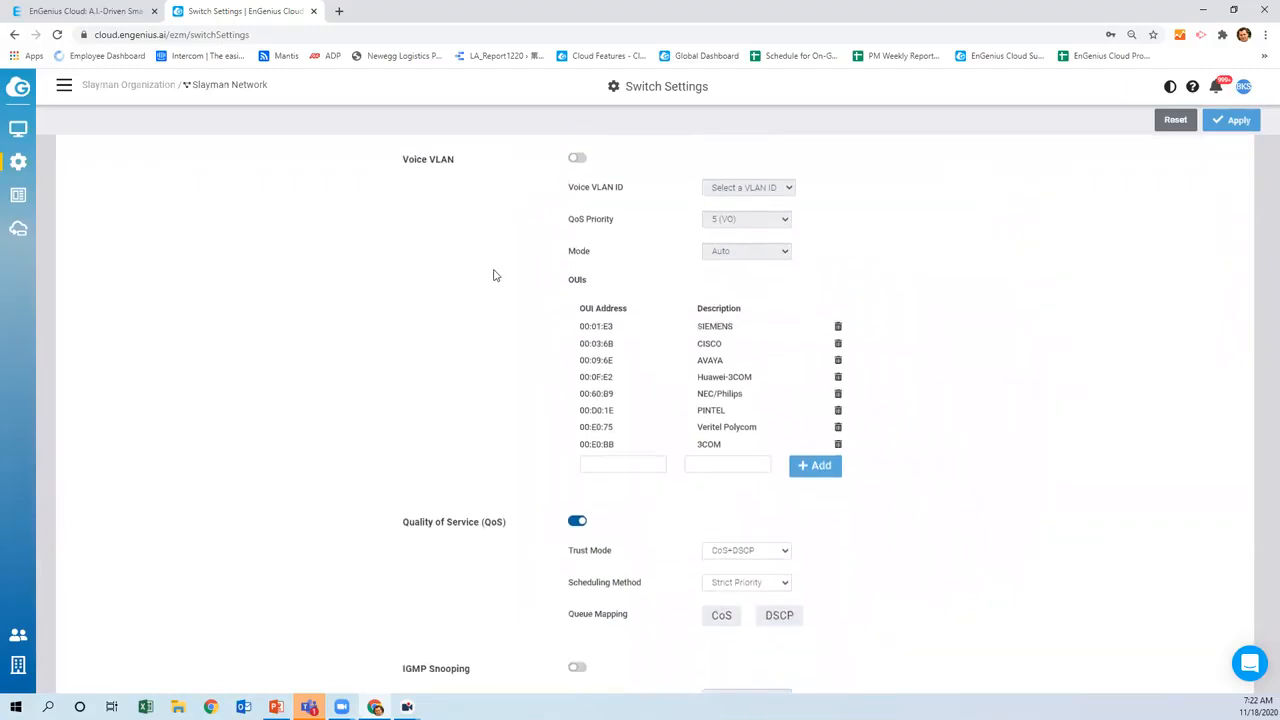
scroll(488, 338, "up", 3)
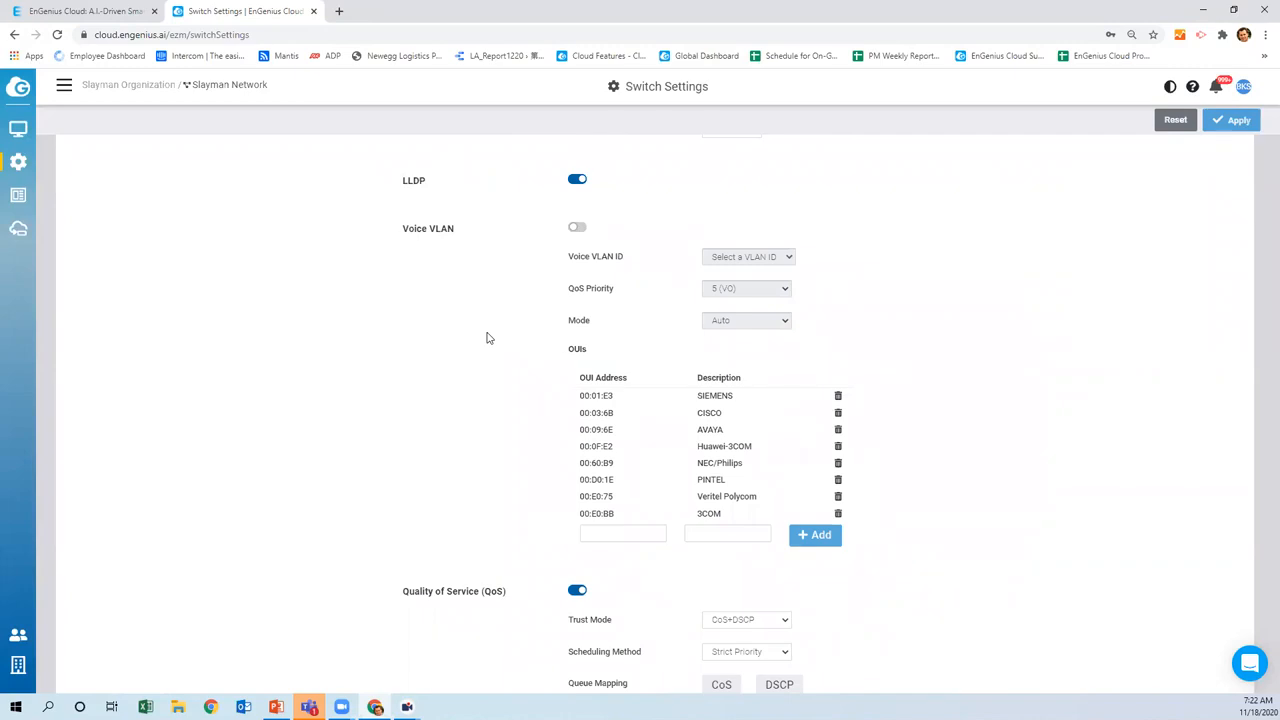
scroll(484, 350, "down", 2)
scroll(540, 455, "down", 1)
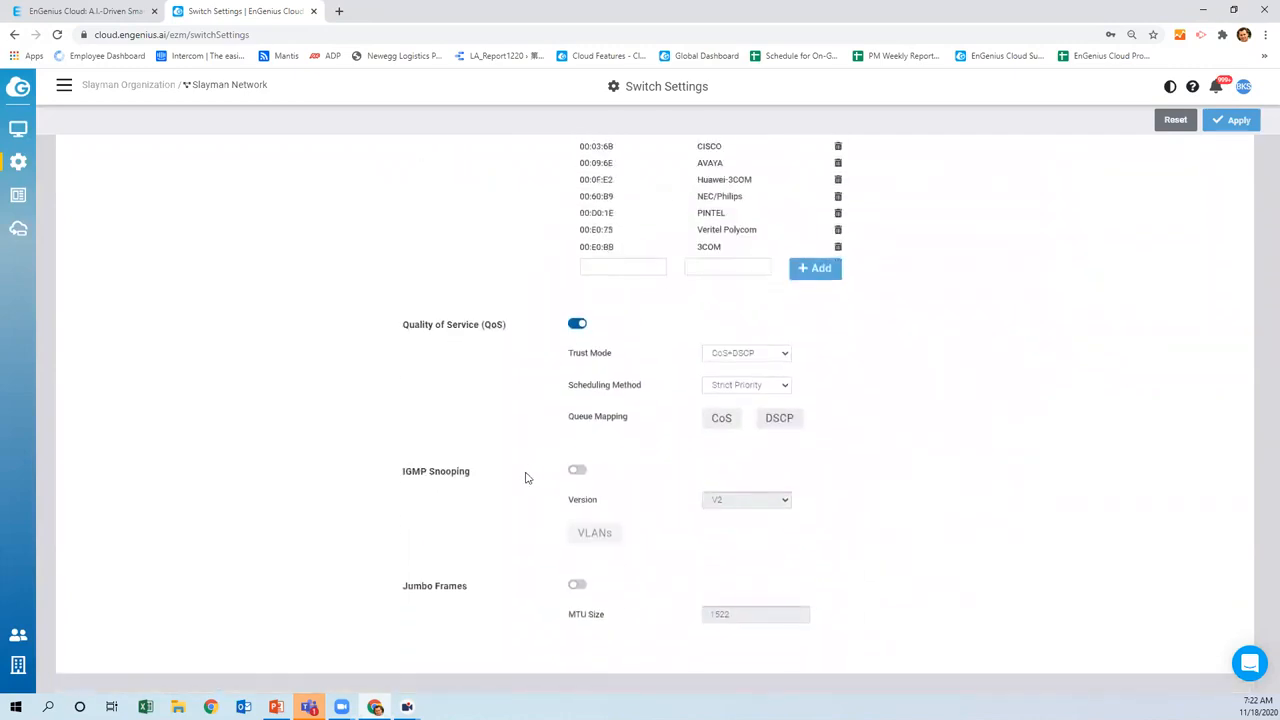
scroll(524, 477, "up", 4)
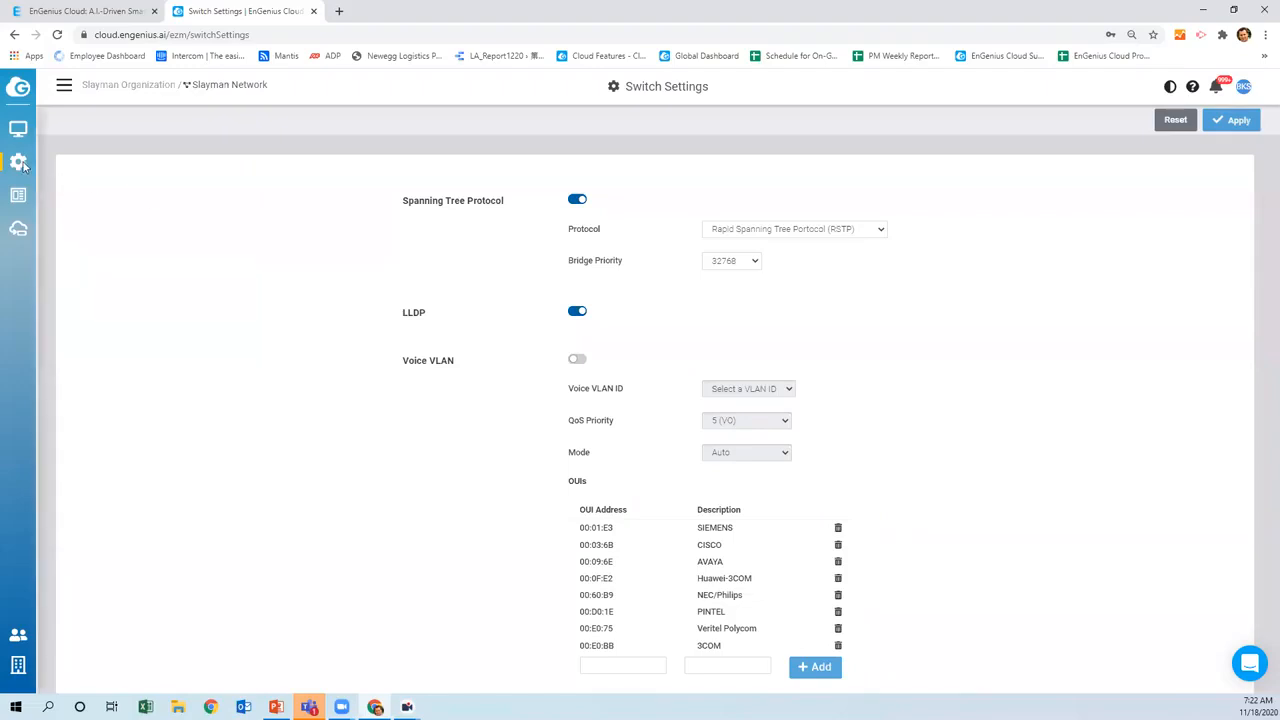
mouse_move(18, 162)
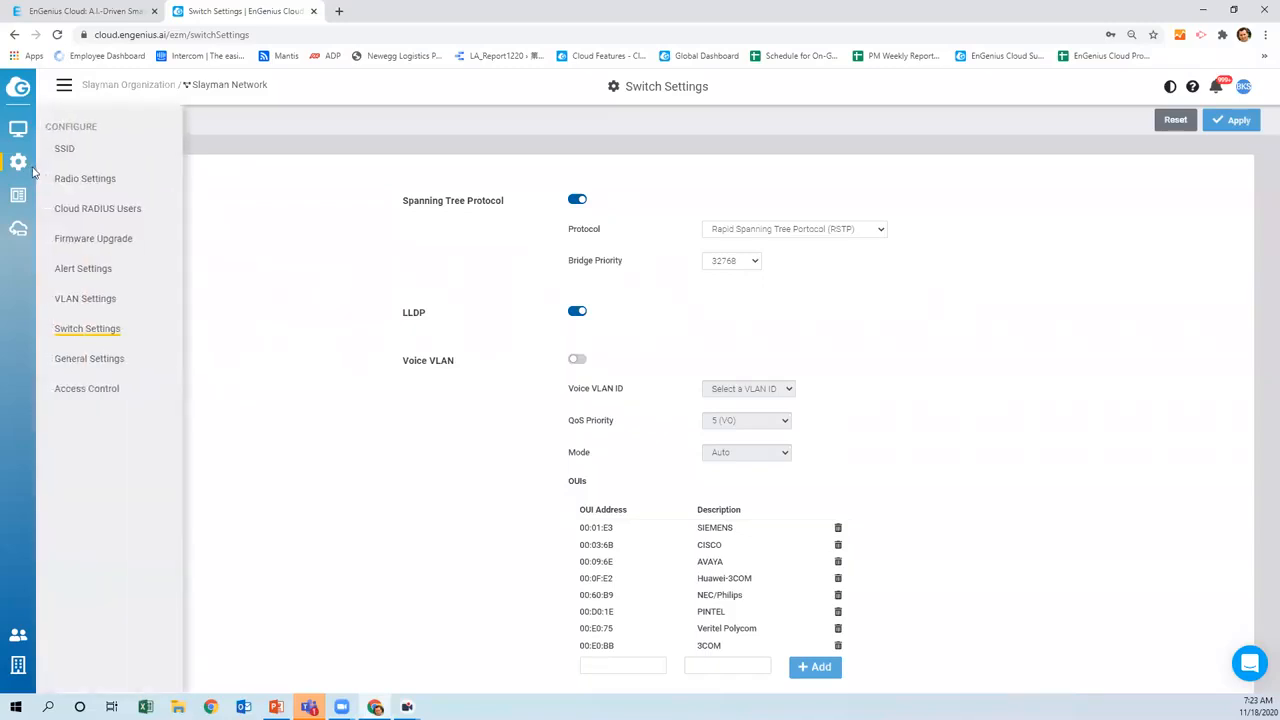
mouse_move(21, 129)
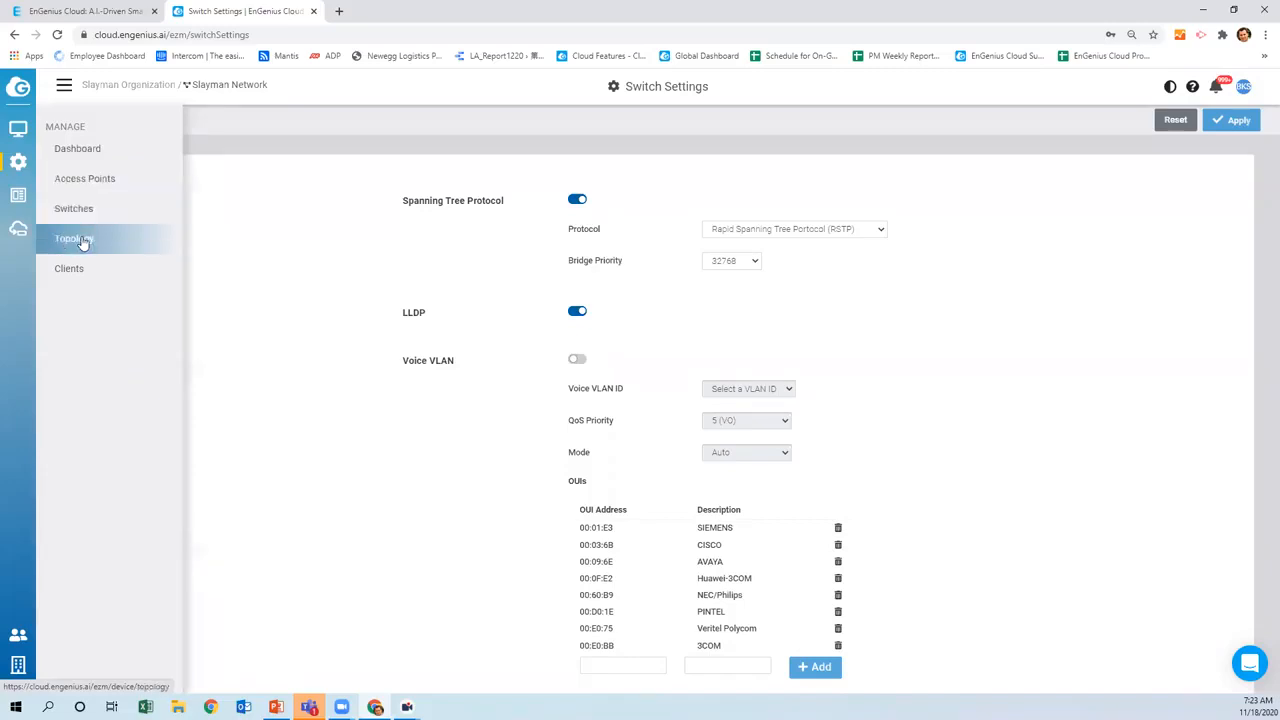
left_click(77, 184)
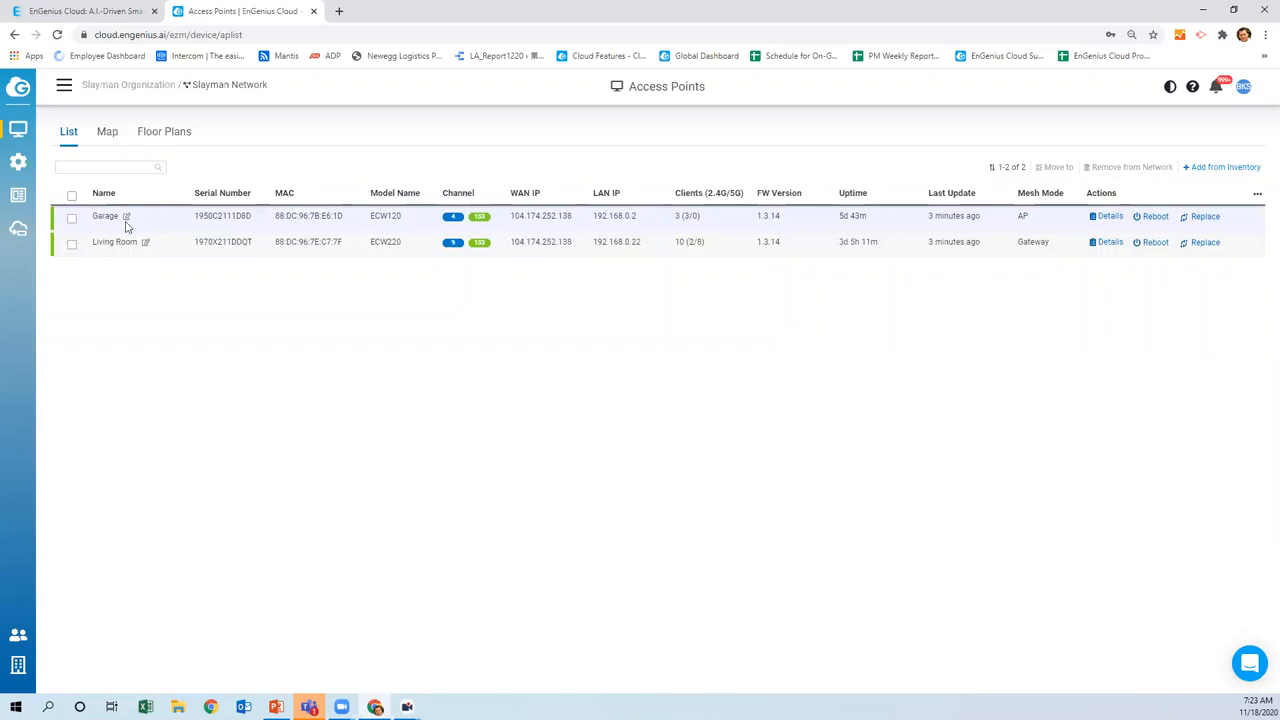
left_click(236, 228)
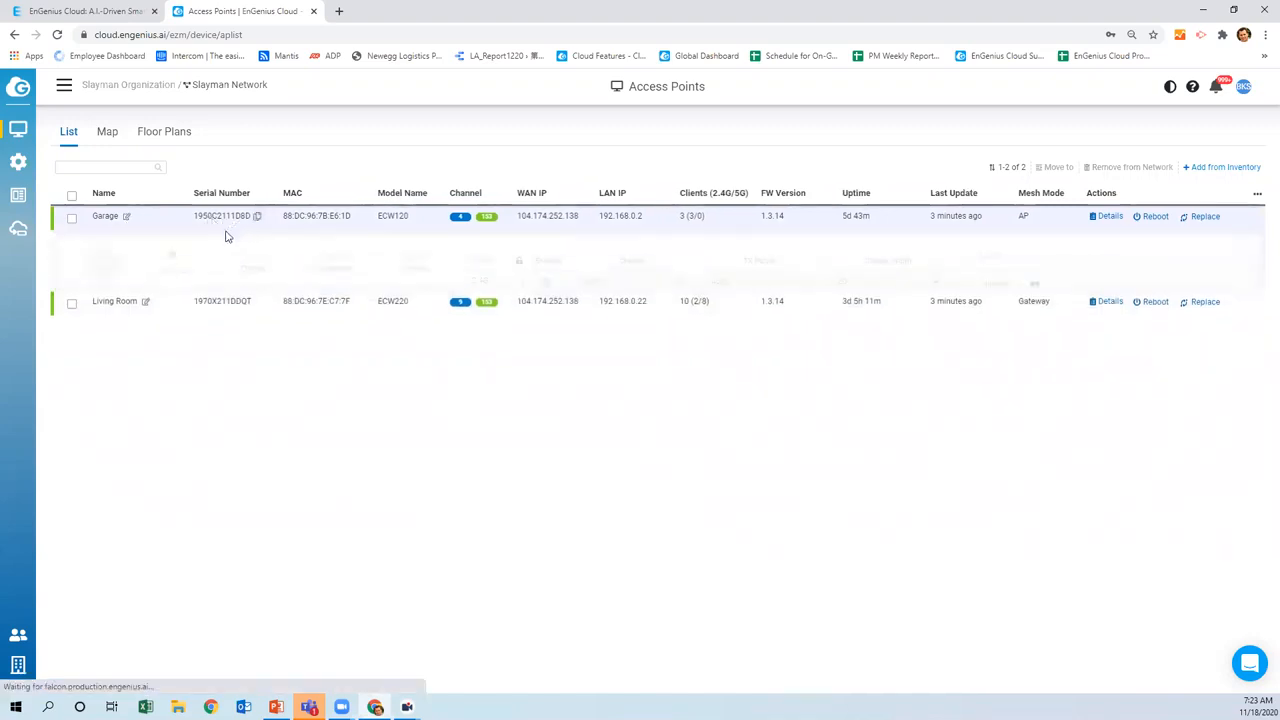
left_click(233, 516)
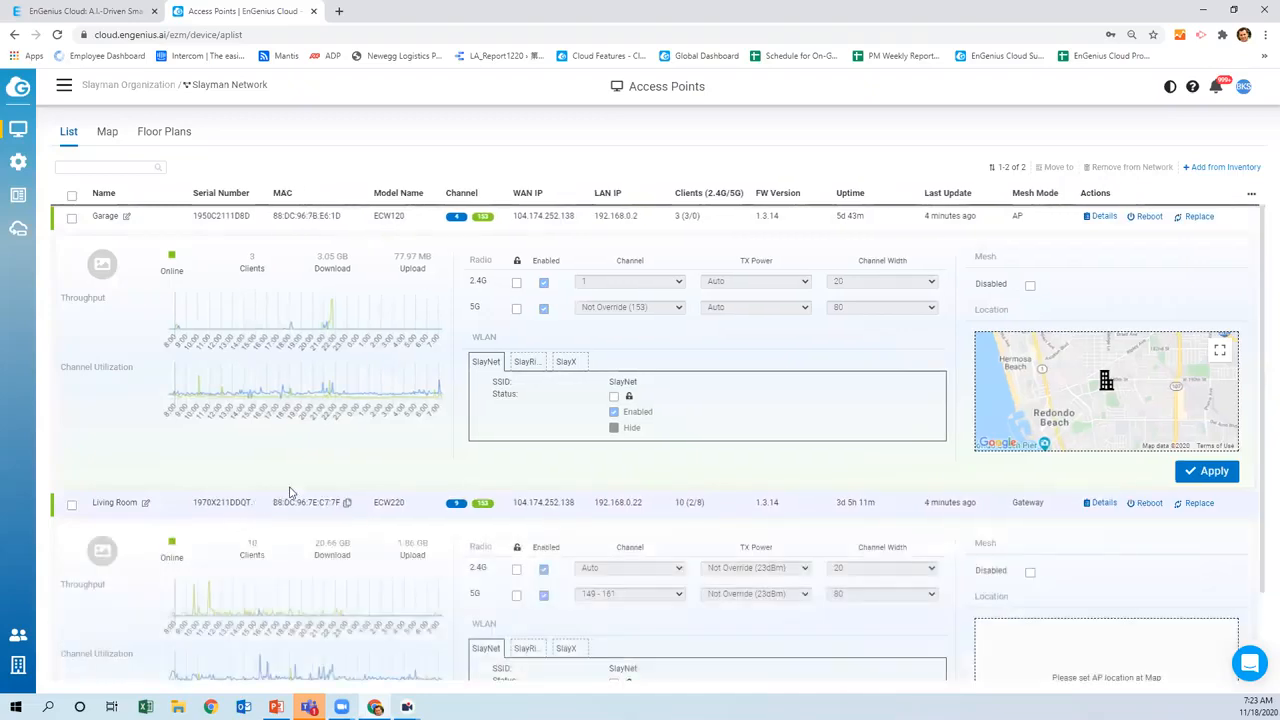
scroll(289, 492, "down", 2)
scroll(287, 488, "up", 2)
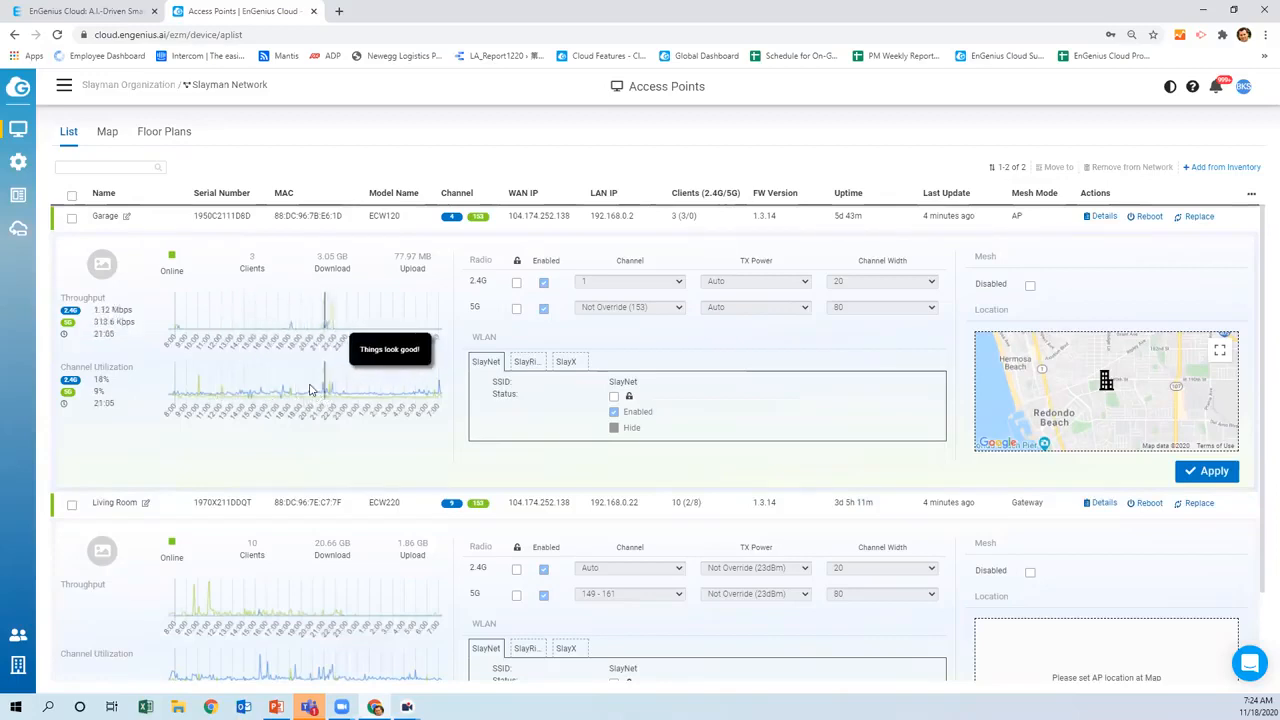
scroll(300, 500, "down", 2)
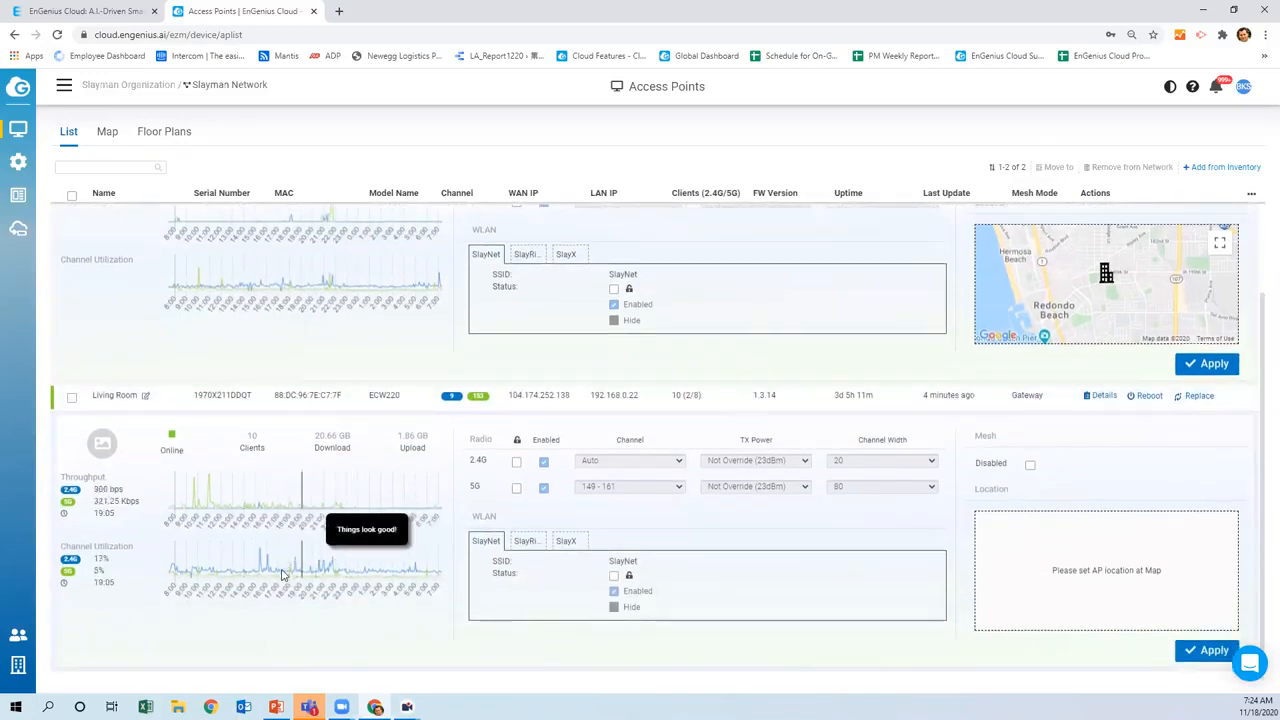
scroll(390, 575, "up", 2)
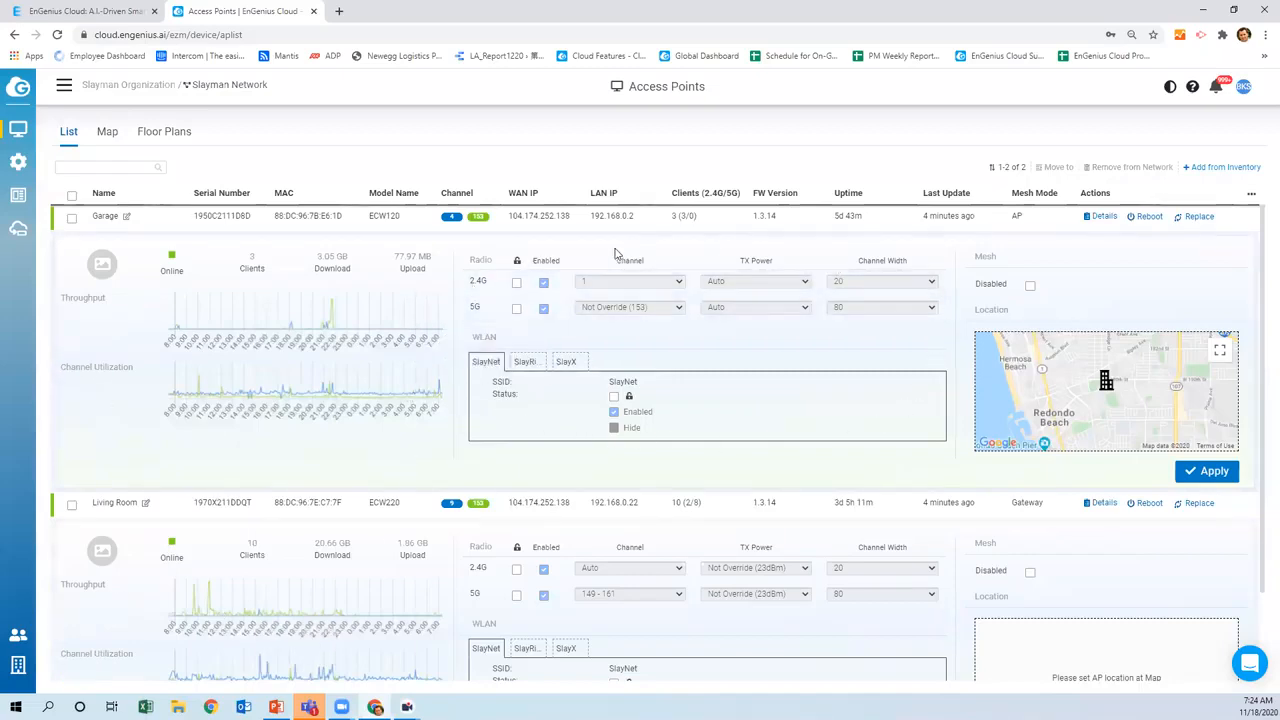
left_click(525, 362)
left_click(566, 362)
left_click(486, 362)
scroll(290, 350, "down", 1)
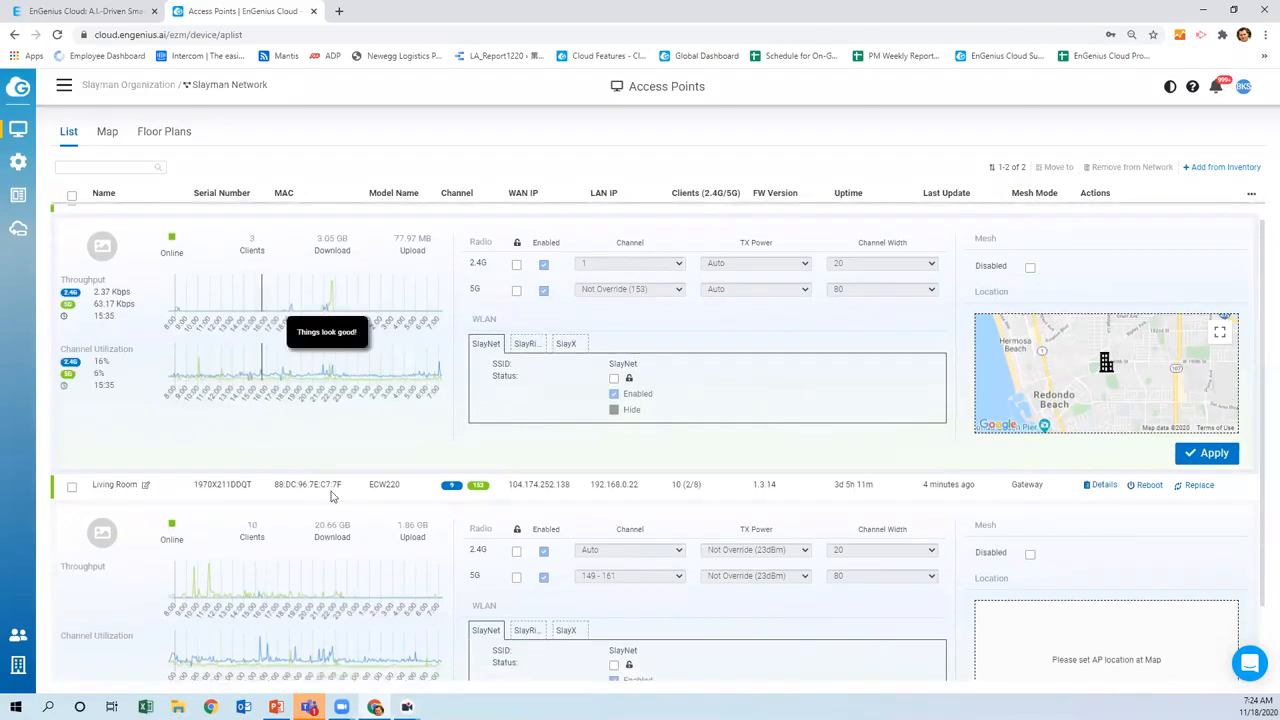
left_click(520, 542)
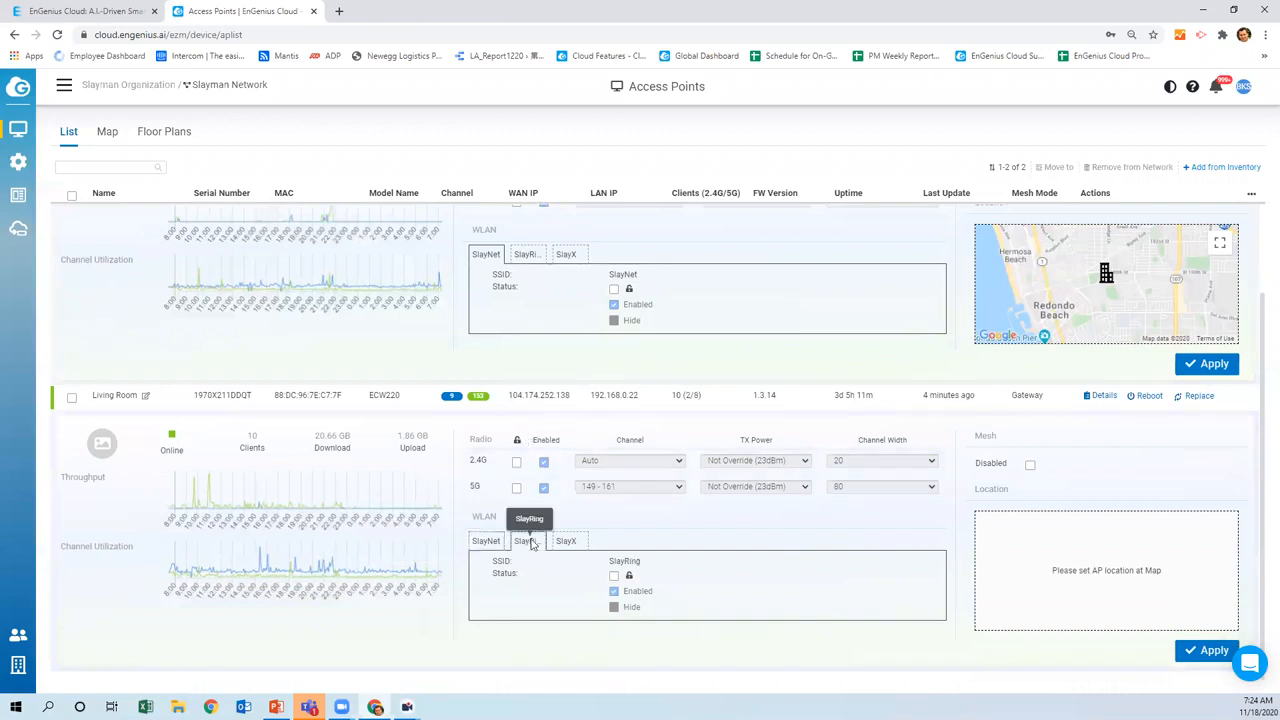
left_click(564, 541)
left_click(525, 543)
left_click(491, 543)
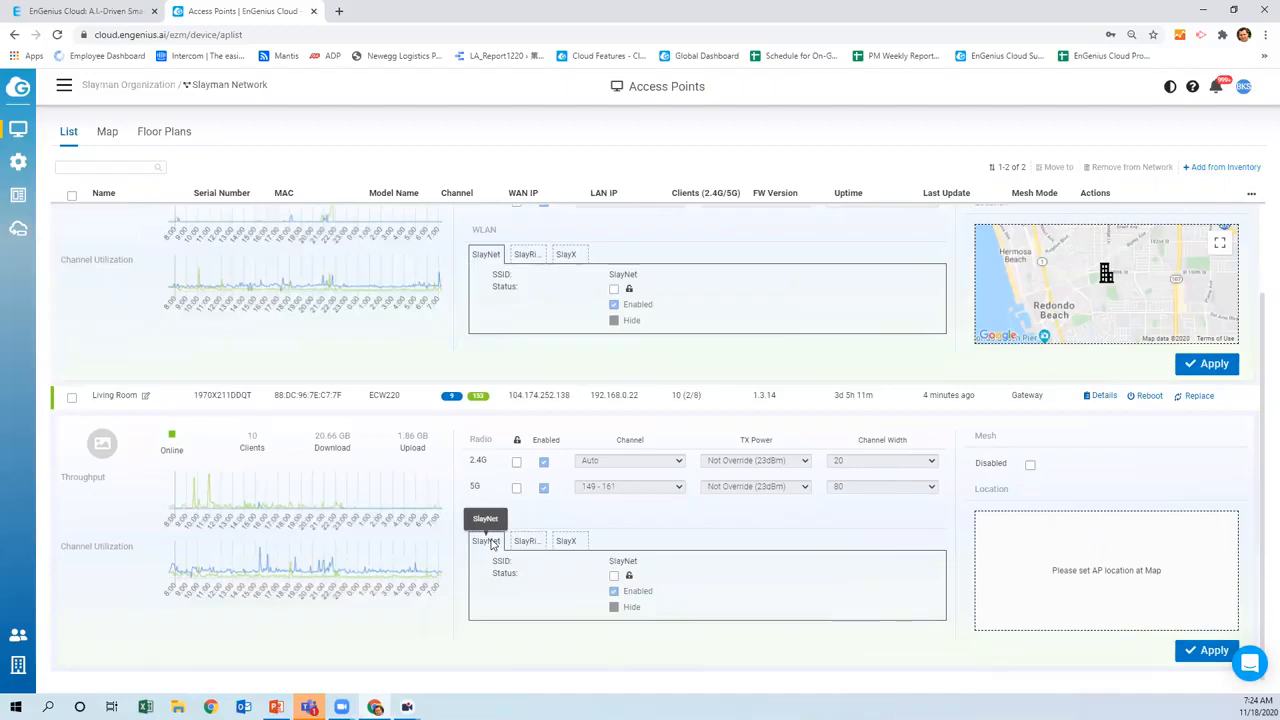
scroll(663, 586, "up", 1)
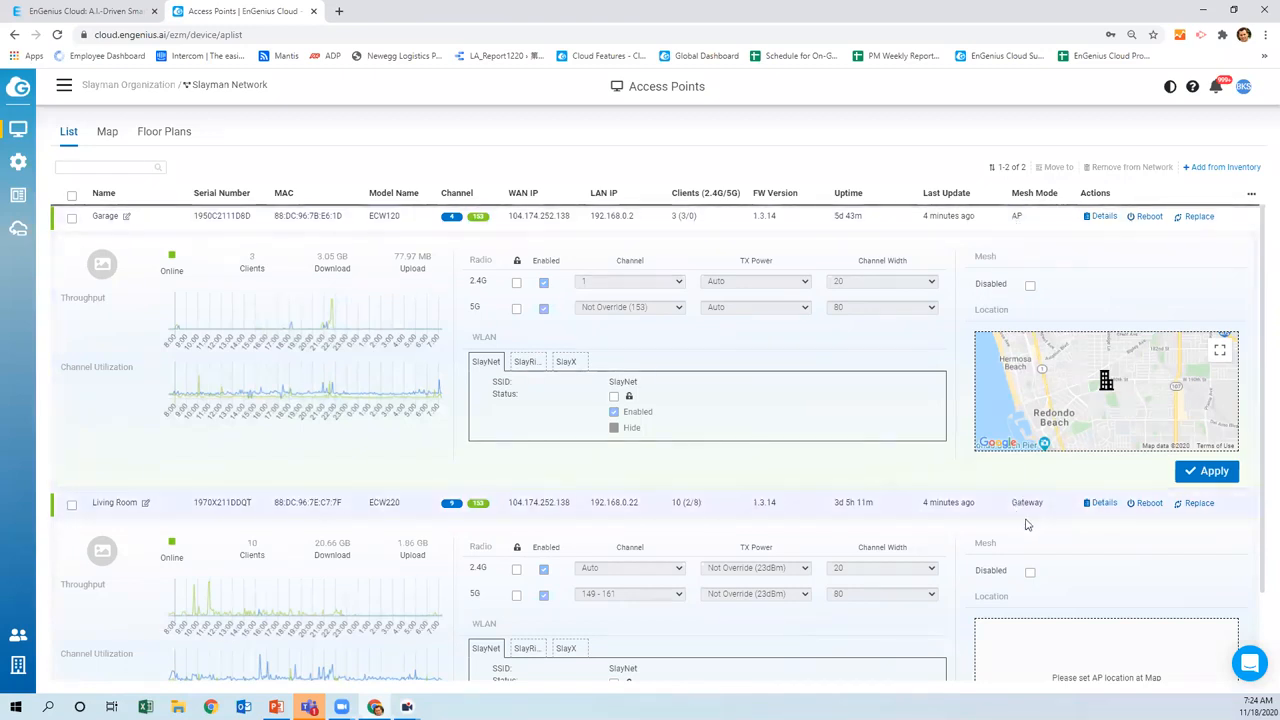
scroll(978, 528, "down", 1)
scroll(978, 528, "down", 1)
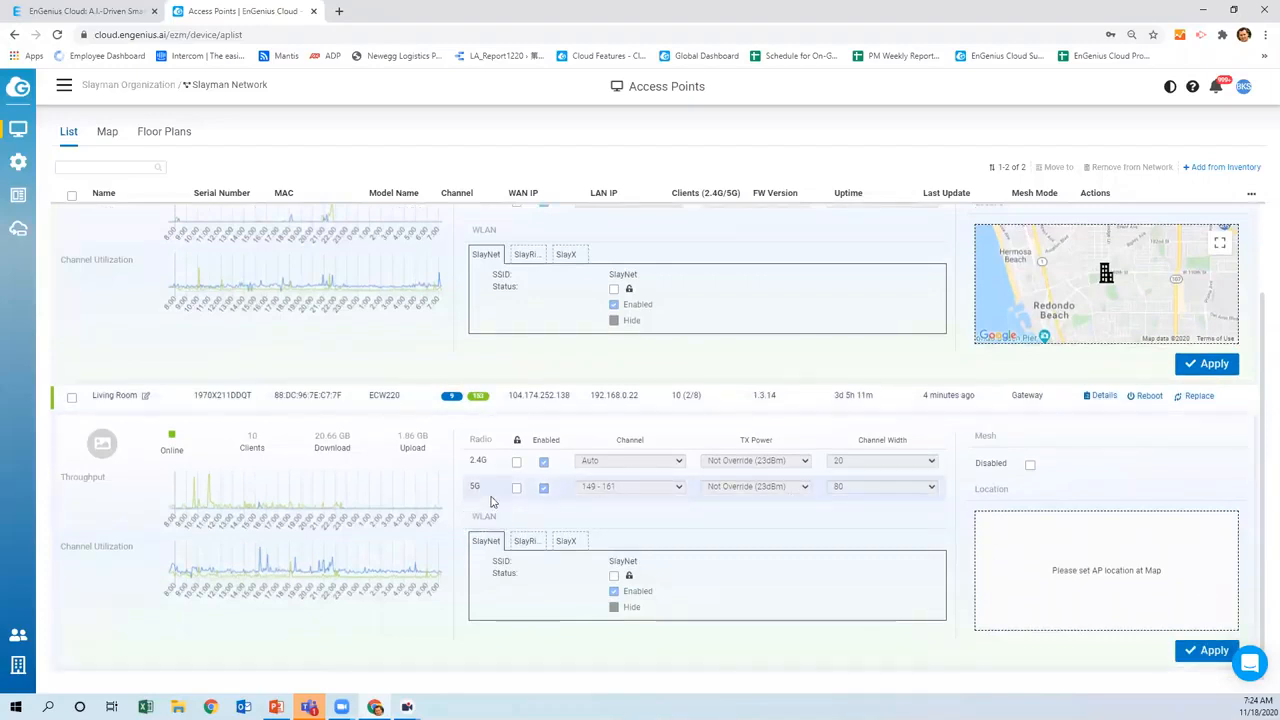
scroll(490, 500, "up", 1)
scroll(476, 507, "down", 1)
scroll(515, 480, "up", 1)
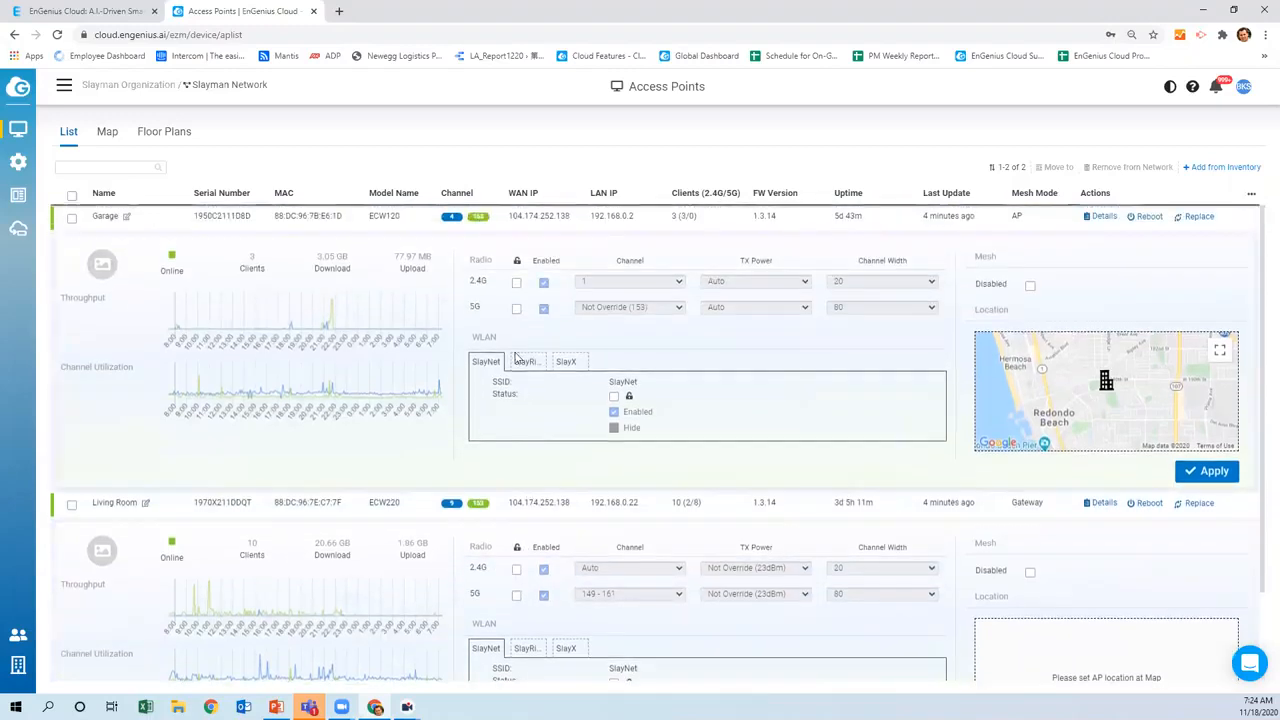
left_click(516, 284)
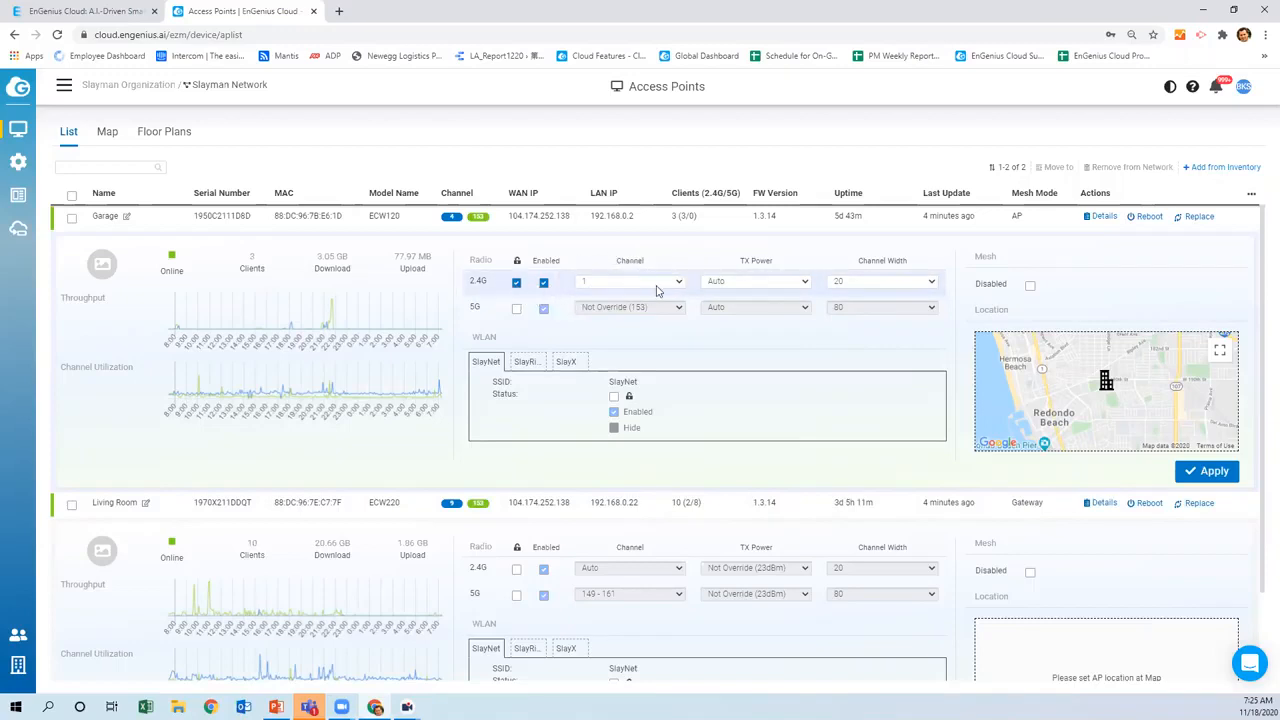
left_click(517, 283)
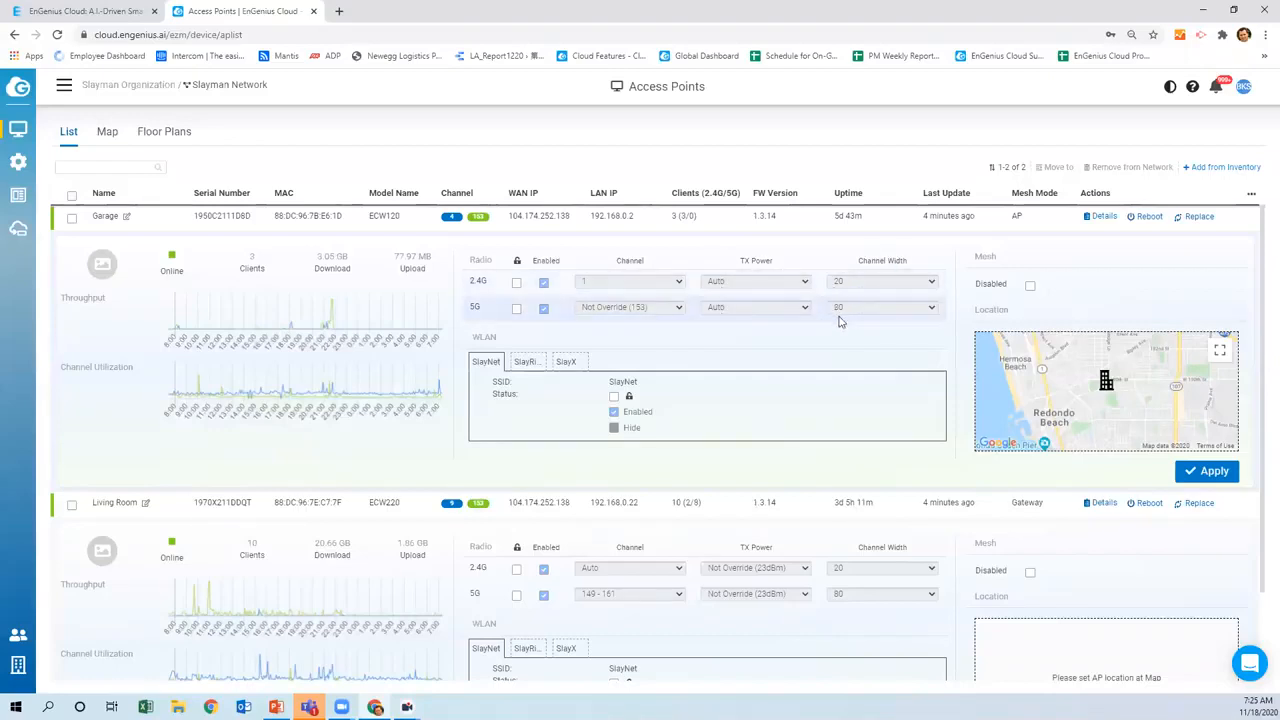
scroll(700, 420, "down", 2)
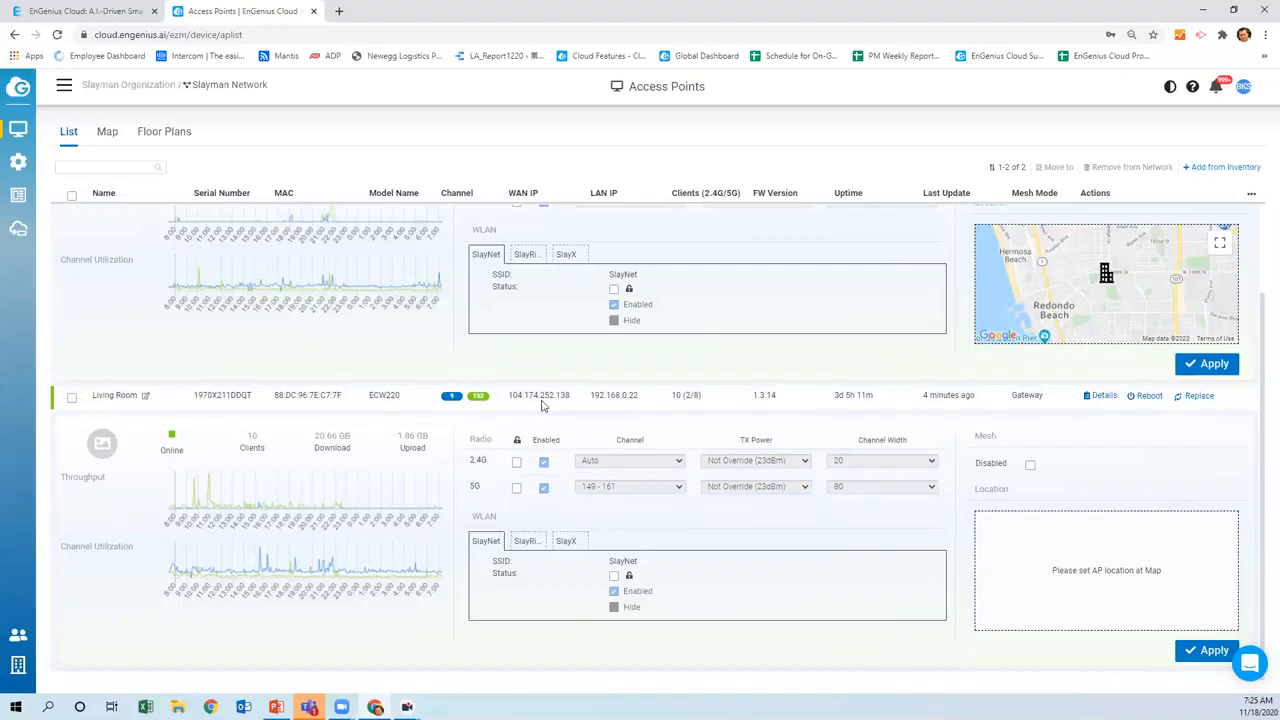
left_click(527, 256)
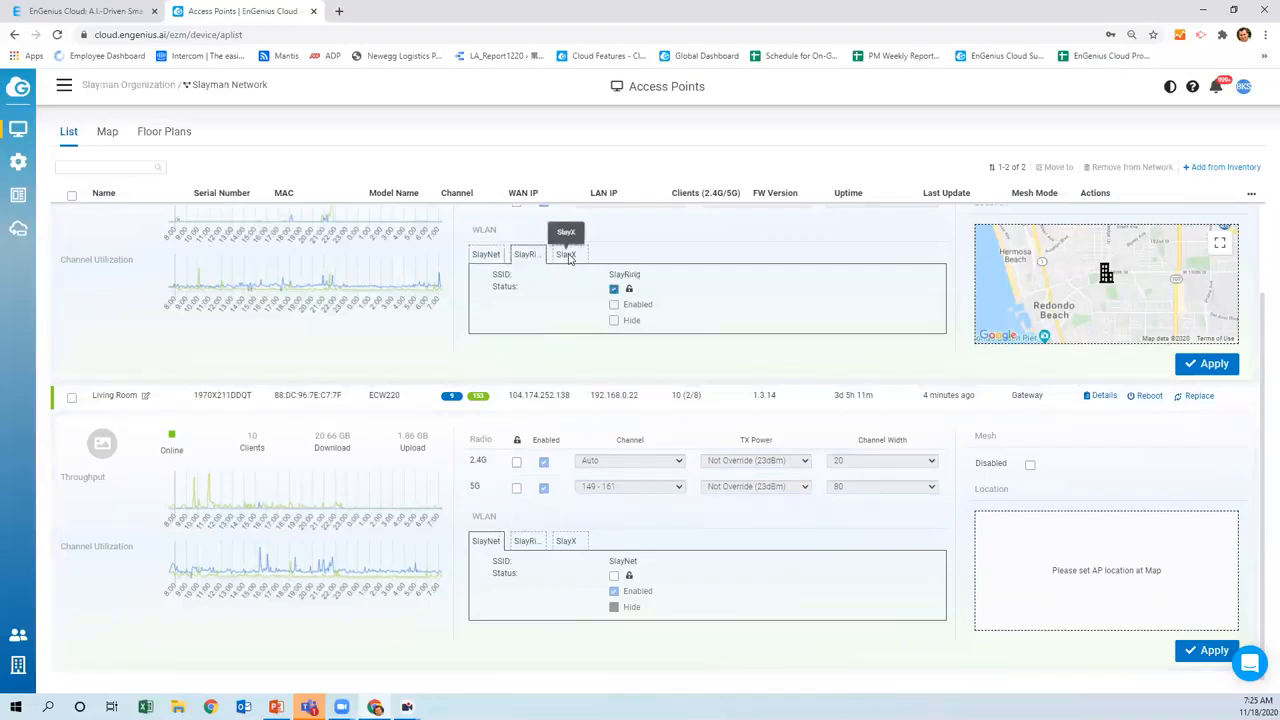
Check the Garage access point's SlayNet, SlayRing and SlayX WLAN details
scroll(125, 279, "up", 2)
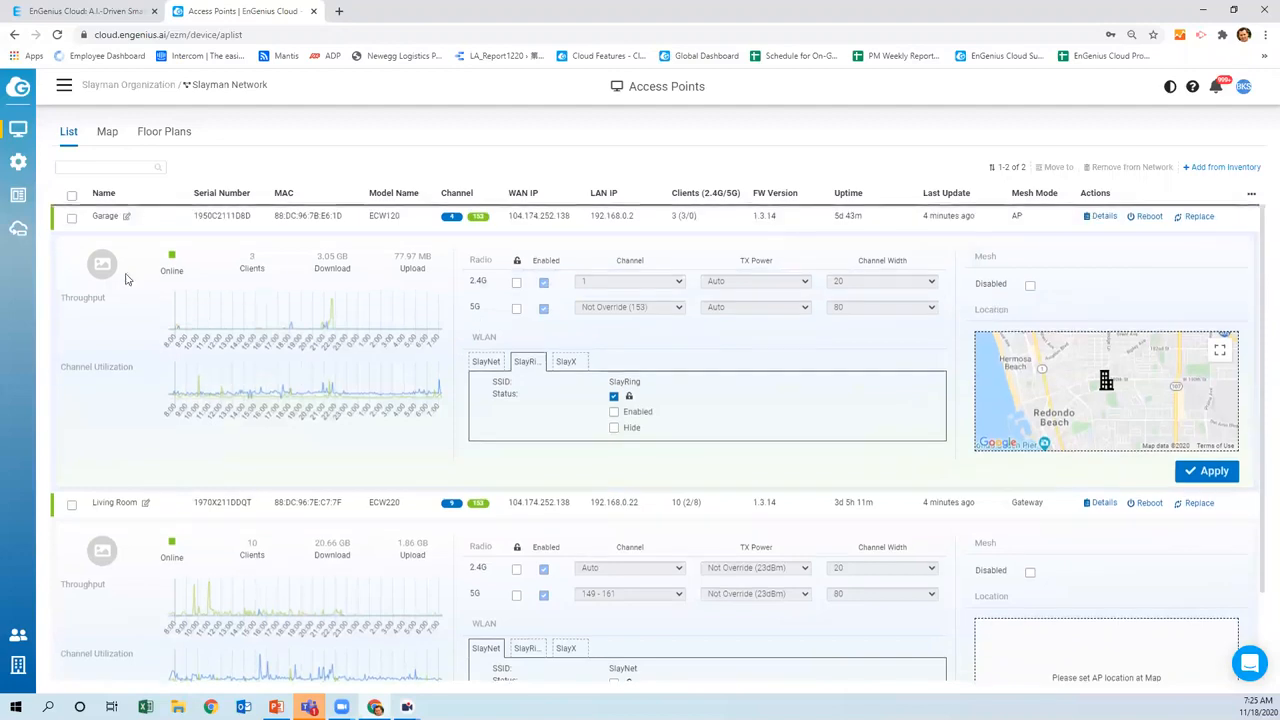
left_click(494, 365)
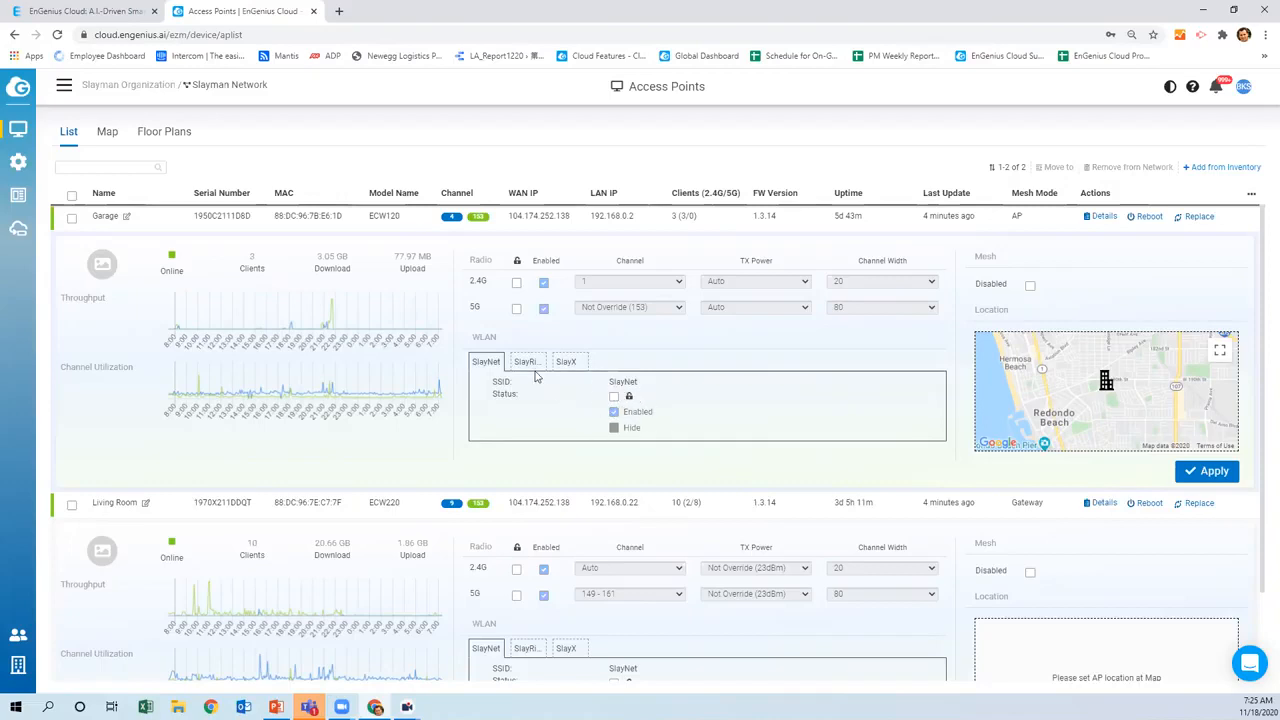
left_click(526, 362)
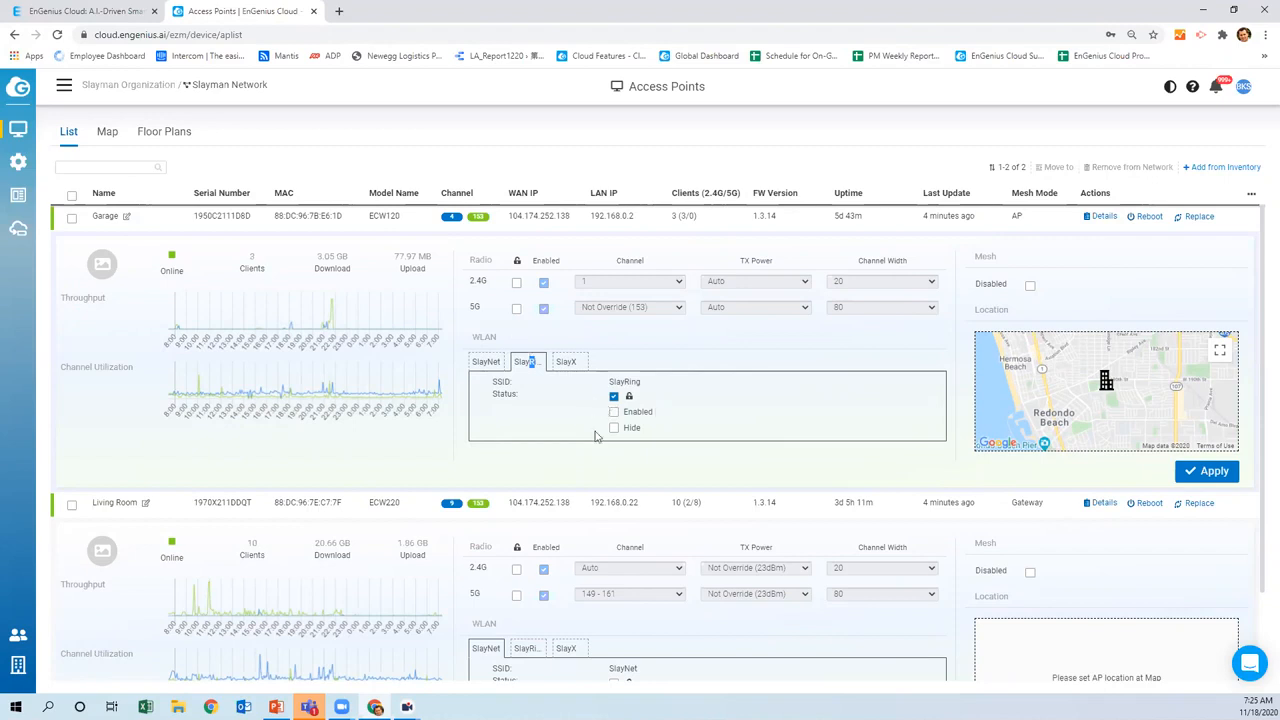
left_click(566, 362)
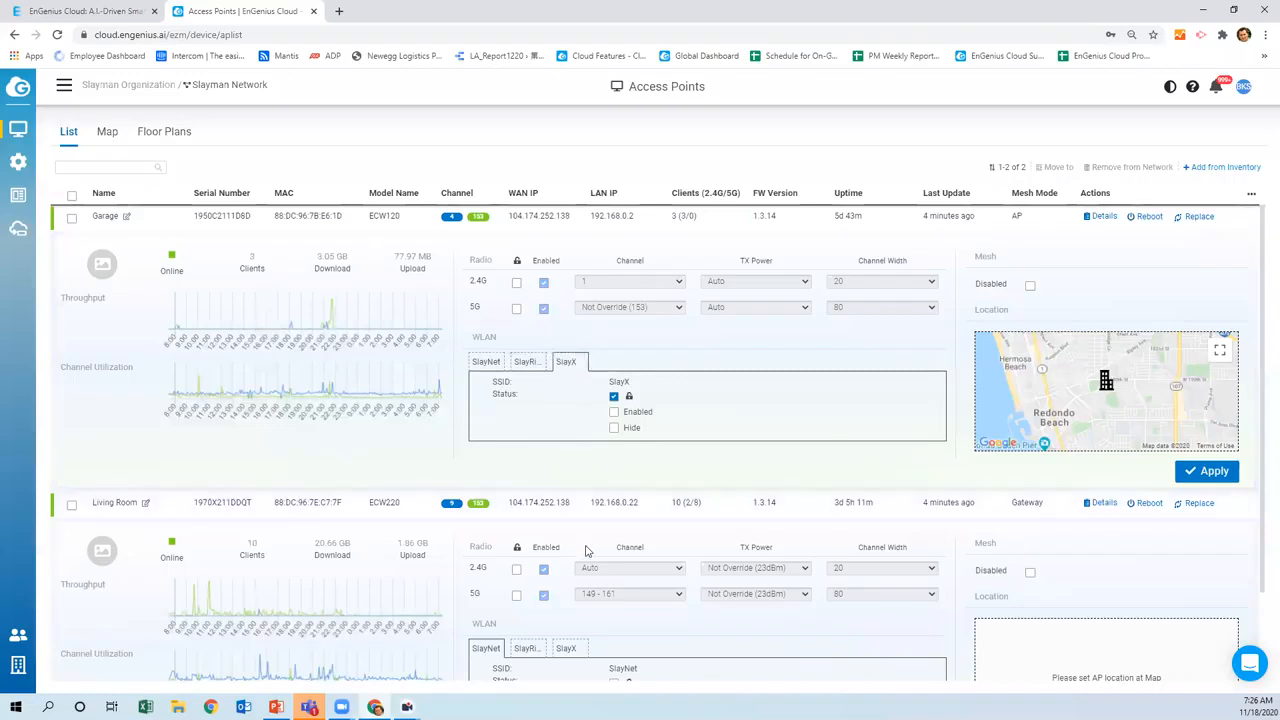
Show SlayRing details for both Garage and Living Room, then open Garage's detail page
scroll(586, 551, "down", 1)
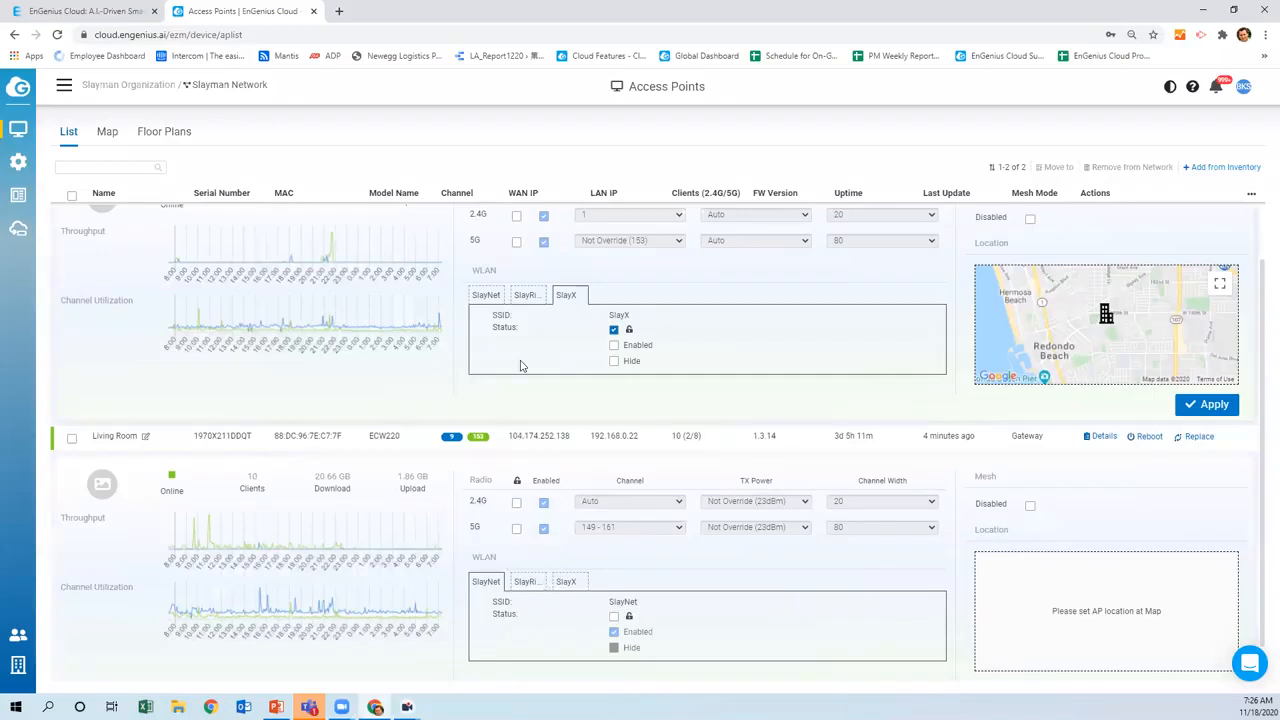
left_click(522, 297)
left_click(533, 584)
mouse_move(185, 527)
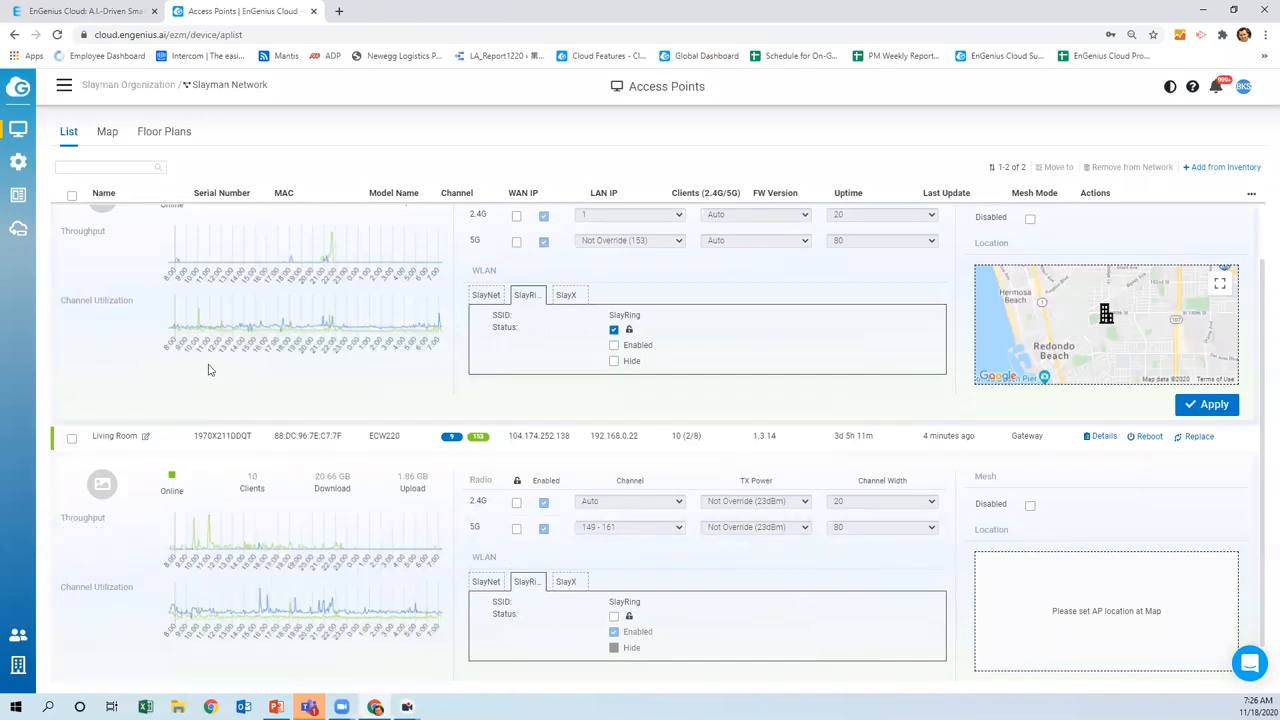
scroll(200, 362, "up", 1)
scroll(197, 360, "up", 1)
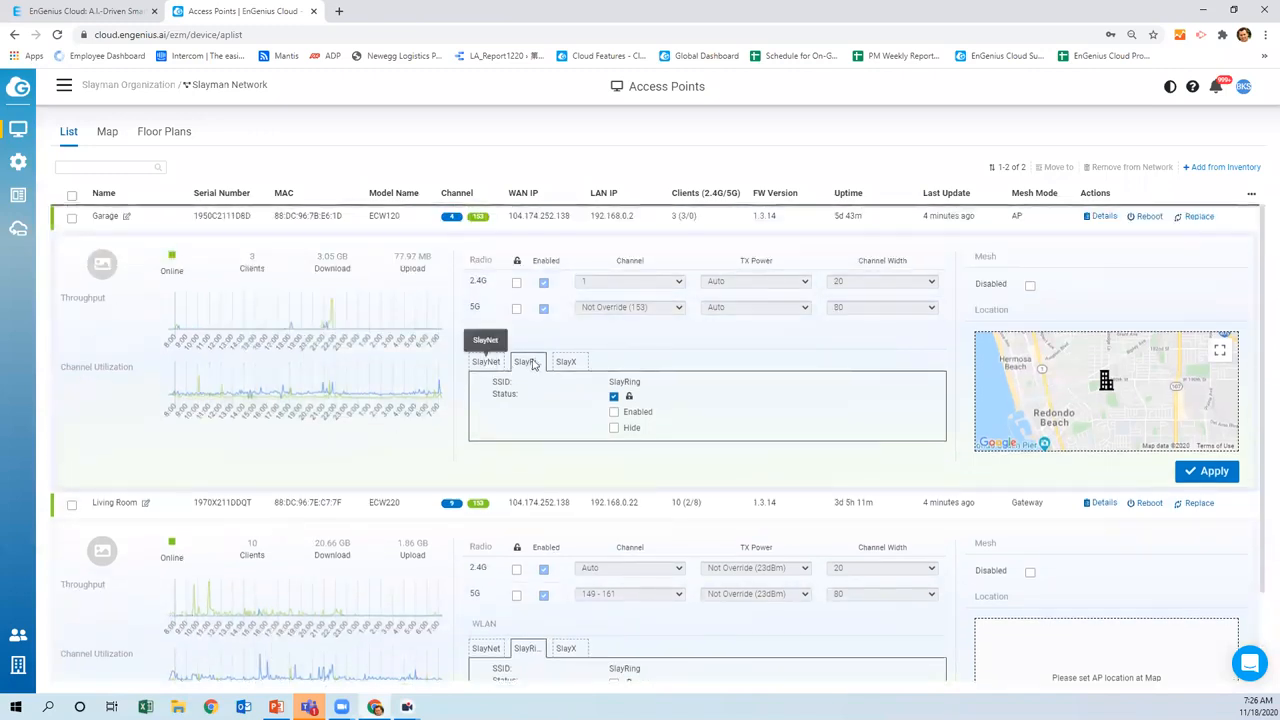
left_click(1104, 217)
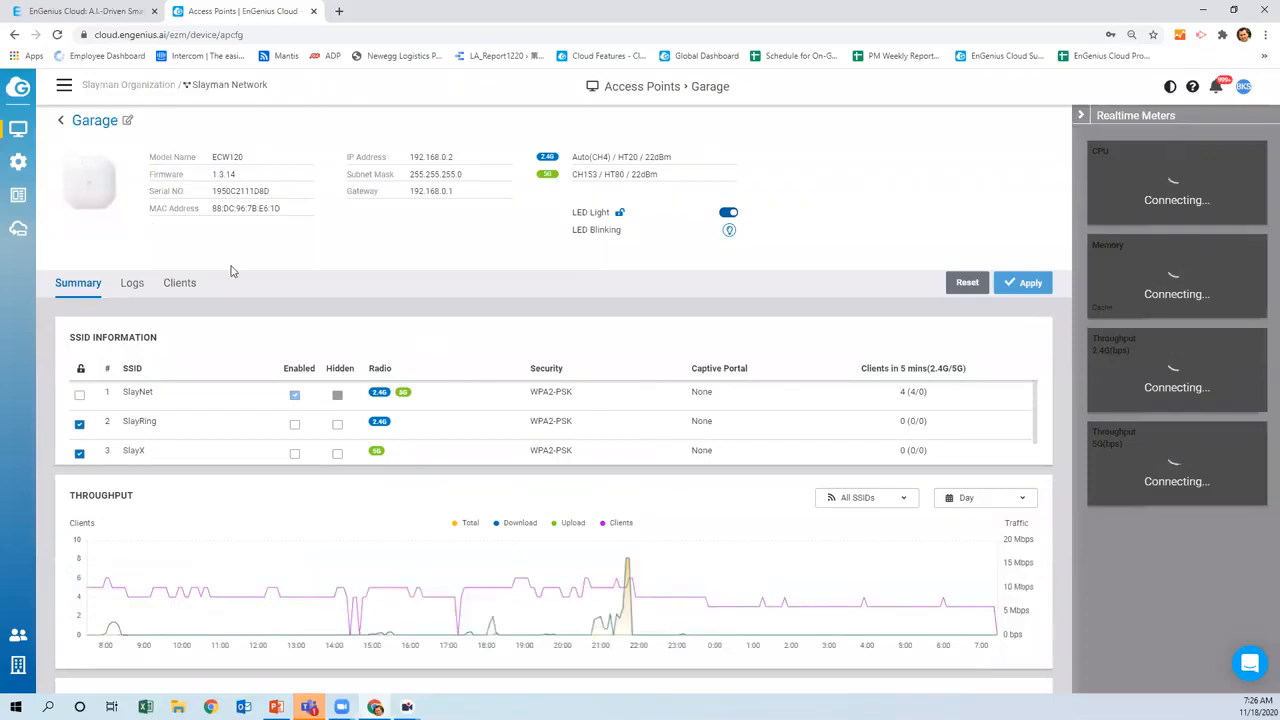
Check the Garage AP's logs and clients, then review its summary with static IP 192.168.0.2
left_click(132, 285)
left_click(178, 285)
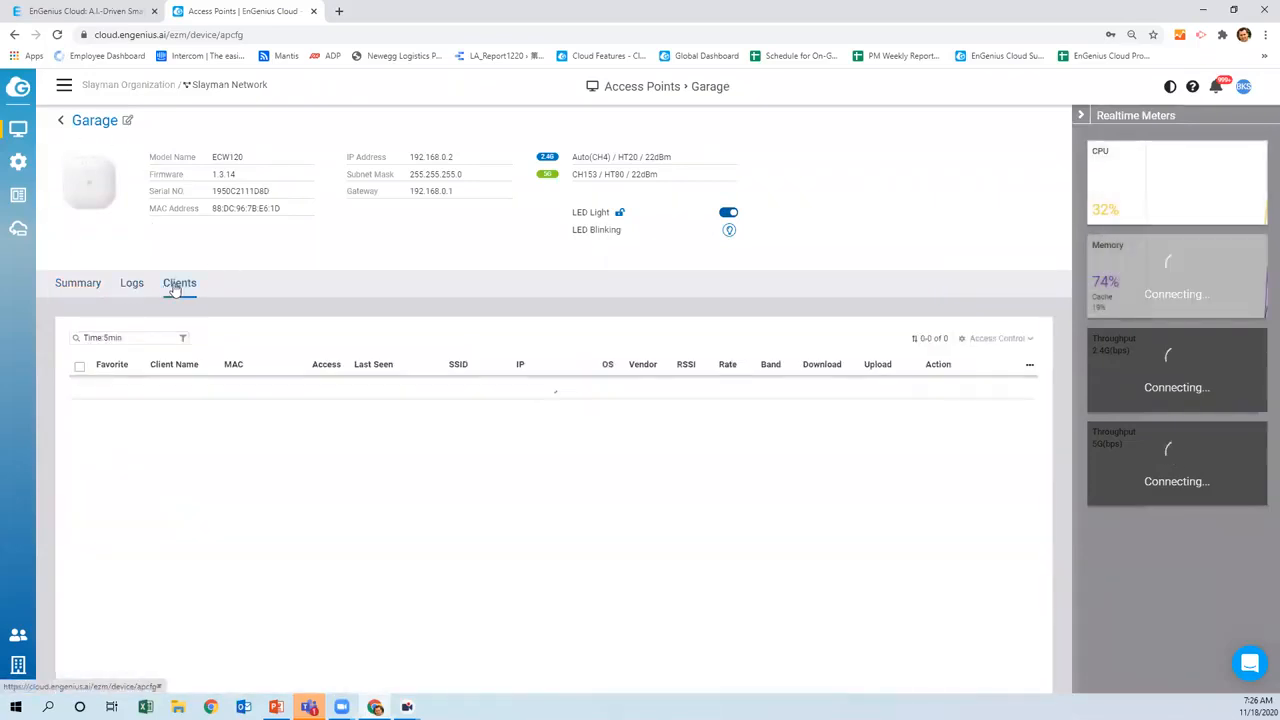
left_click(78, 285)
scroll(245, 330, "down", 2)
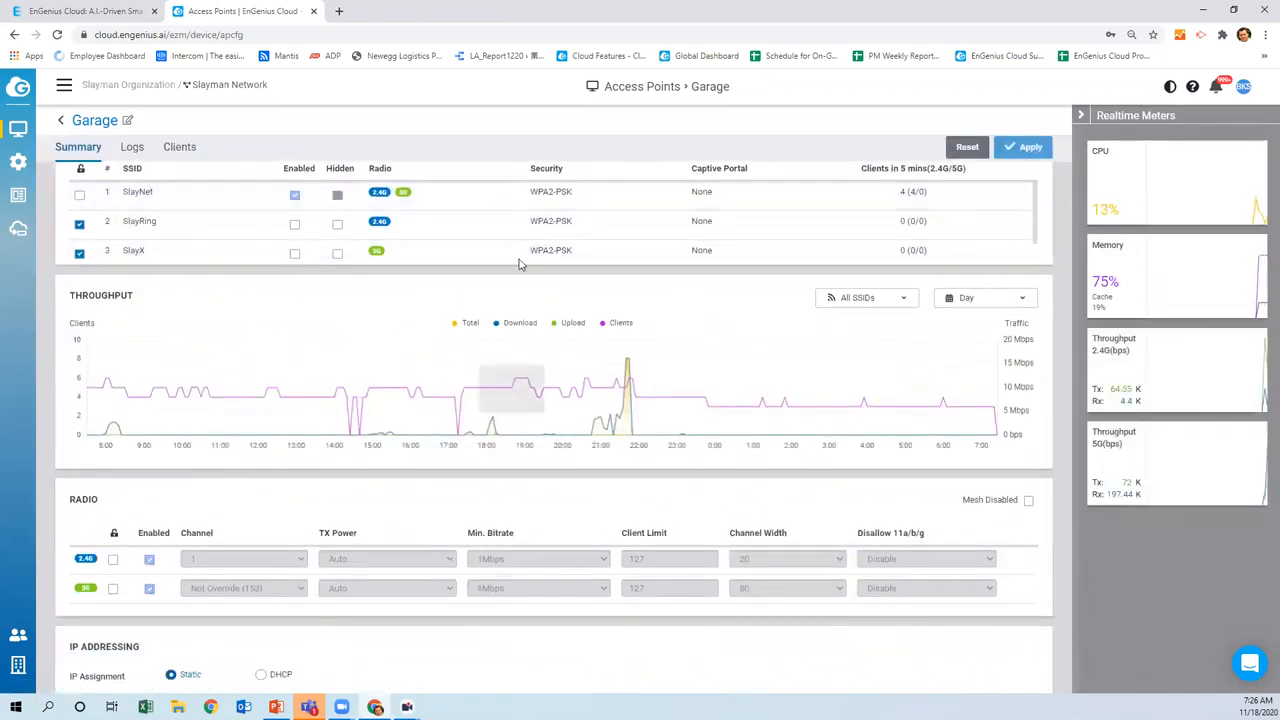
scroll(346, 309, "down", 1)
scroll(198, 305, "up", 2)
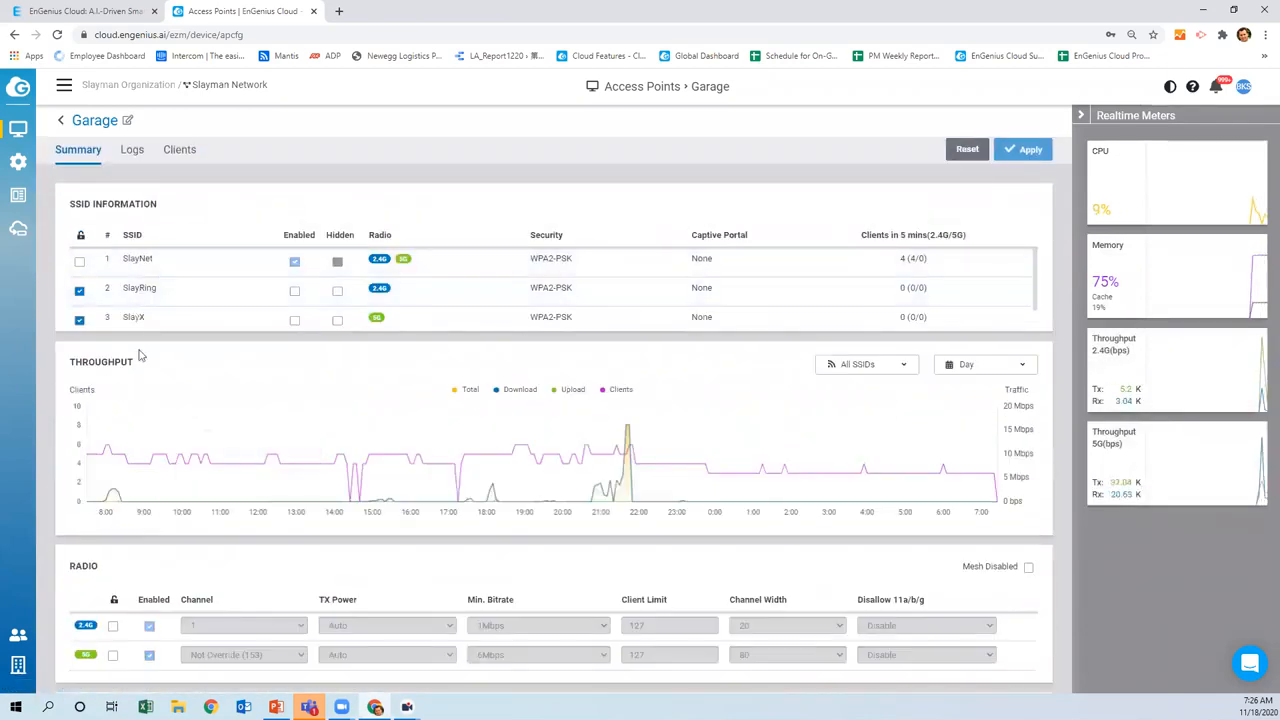
scroll(254, 397, "down", 3)
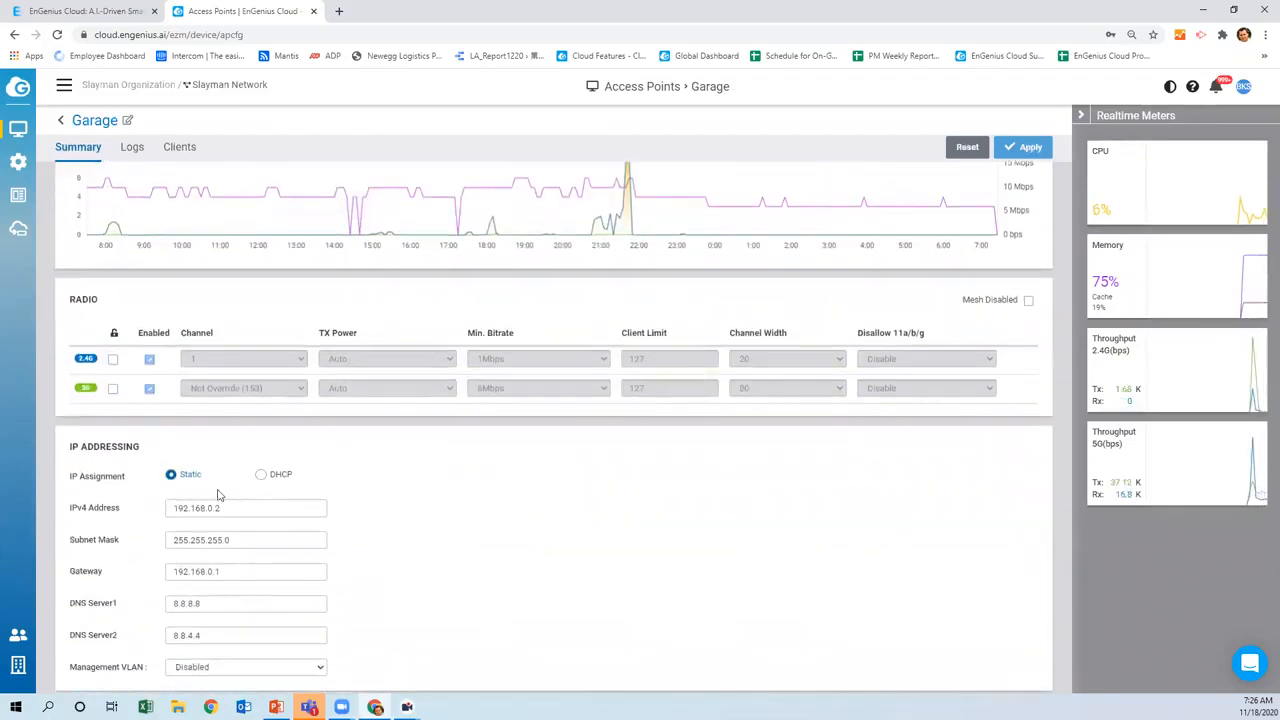
scroll(240, 525, "down", 2)
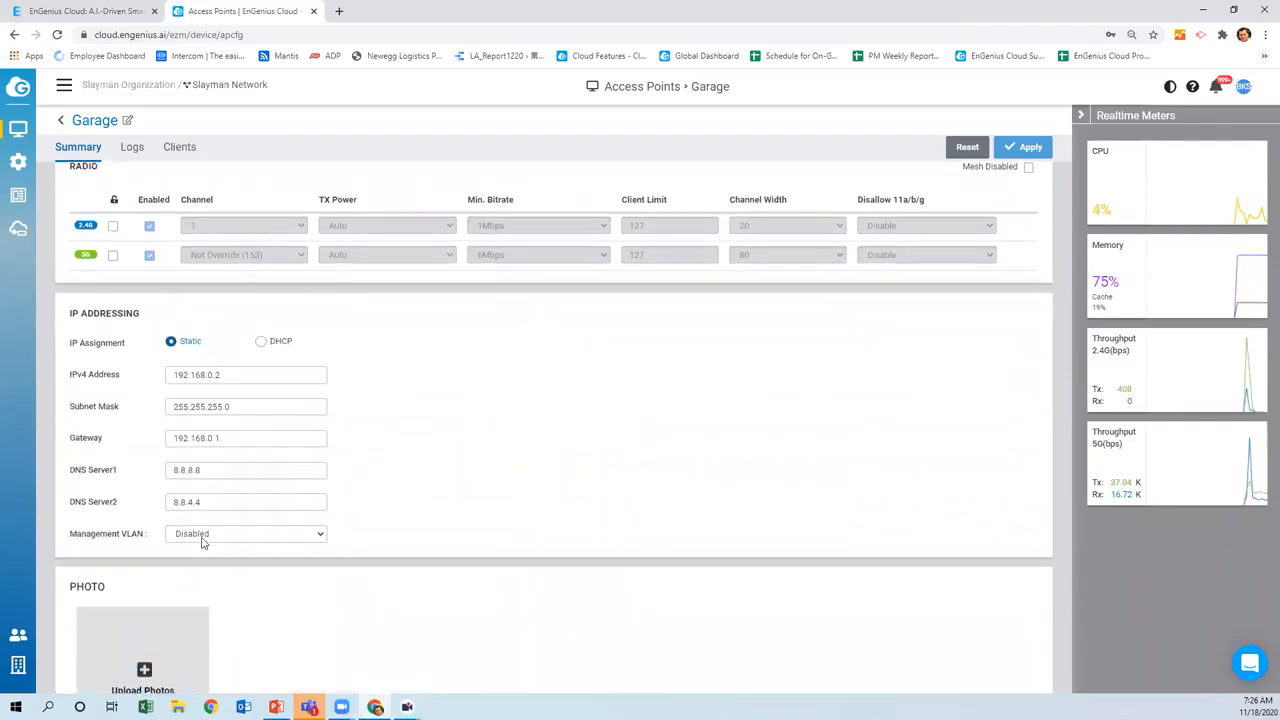
scroll(323, 551, "down", 1)
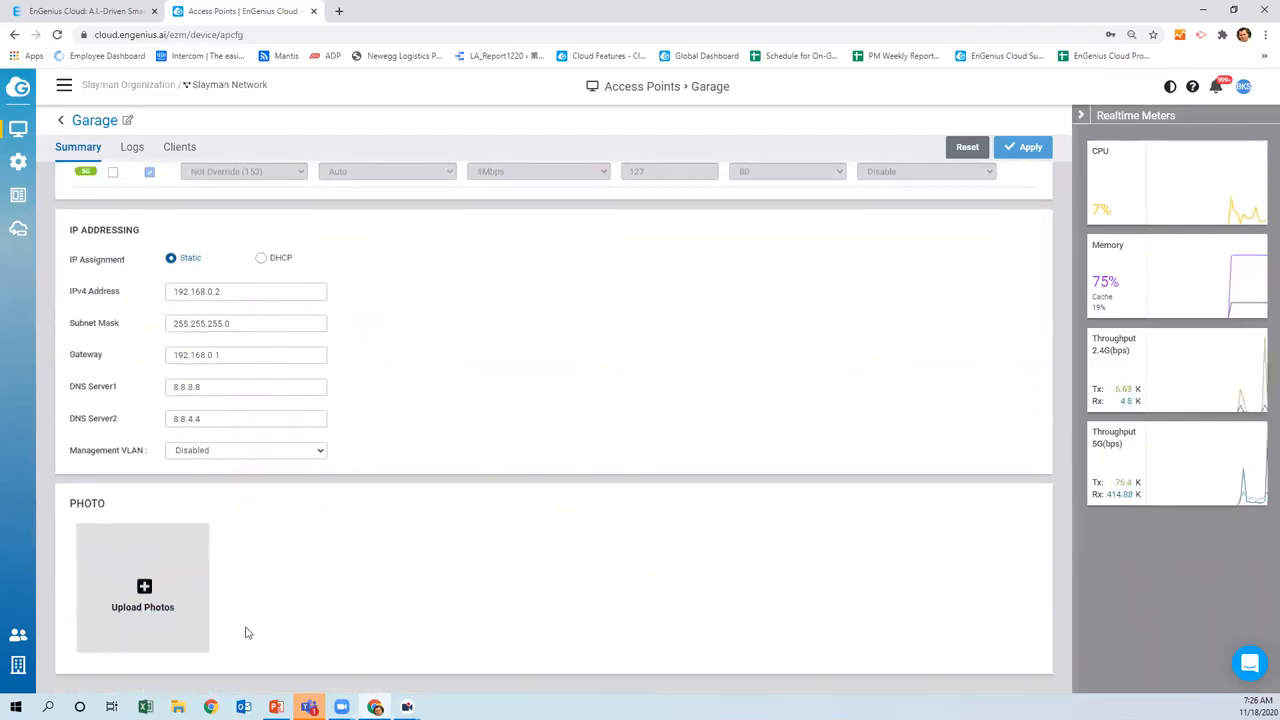
scroll(450, 578, "up", 3)
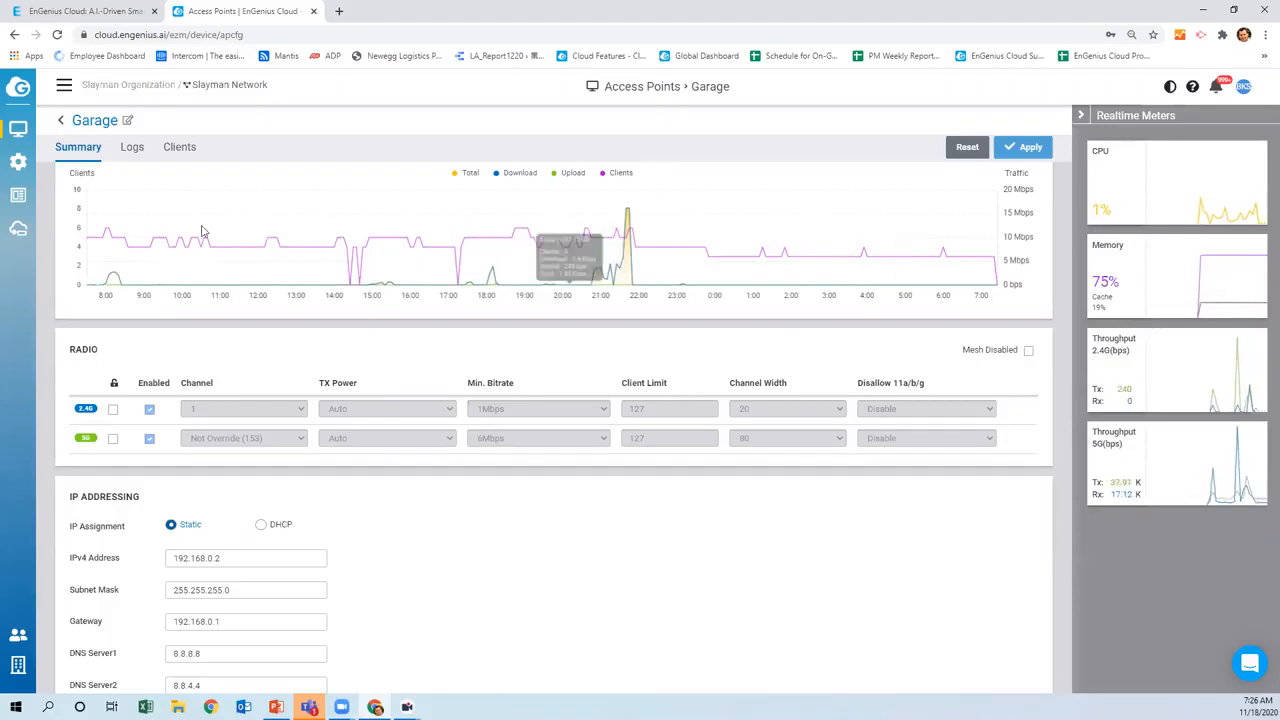
Go to the switch list and check the Living Room Switch's VLAN 20 and VLAN 1 port membership
left_click(60, 121)
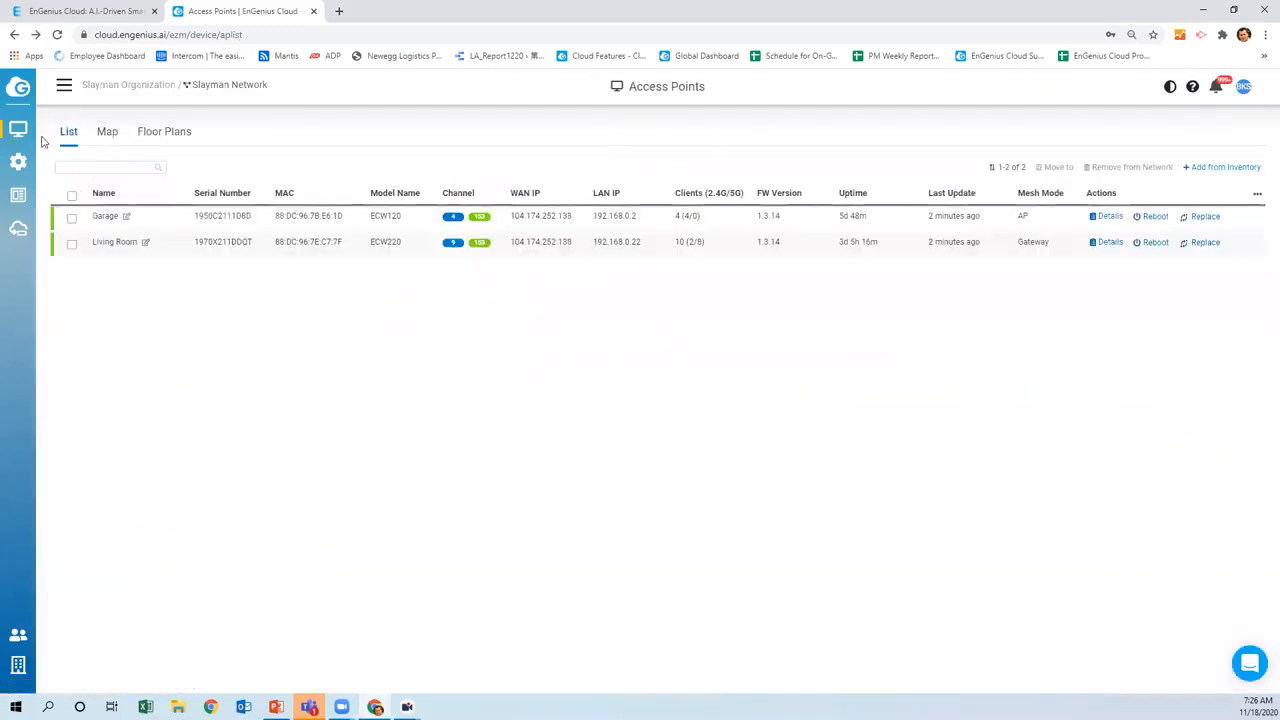
mouse_move(18, 131)
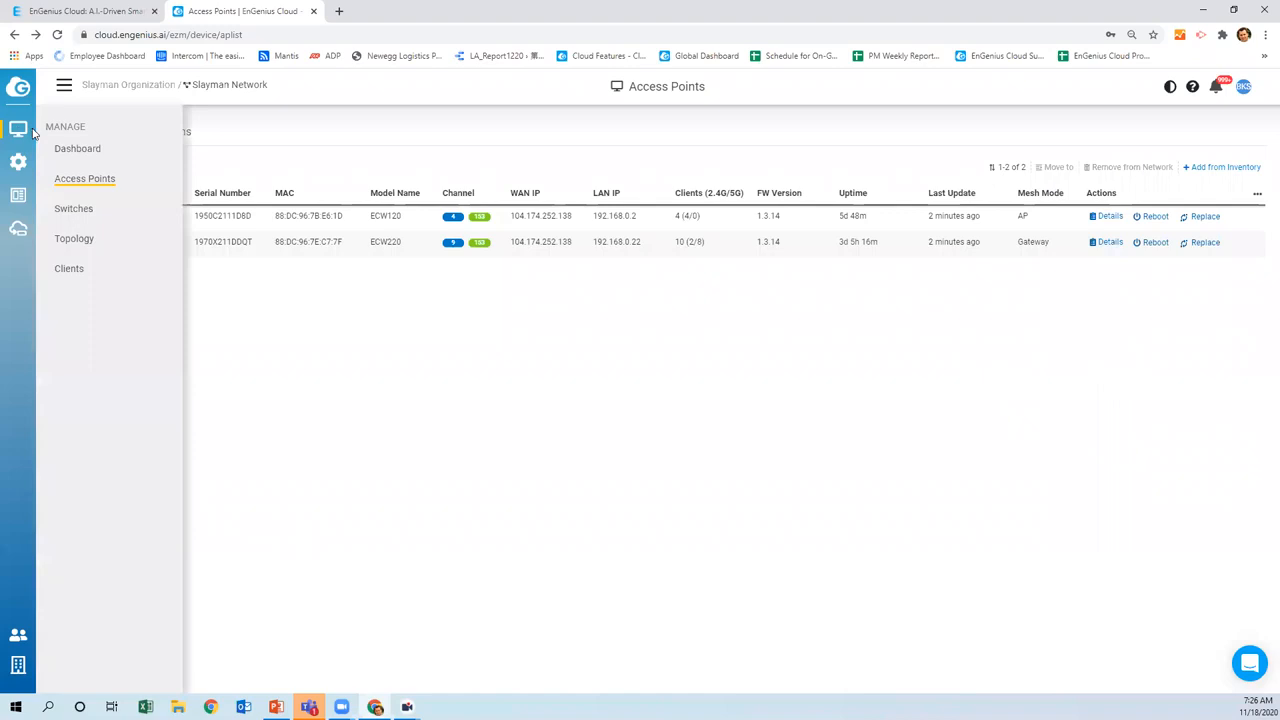
left_click(75, 210)
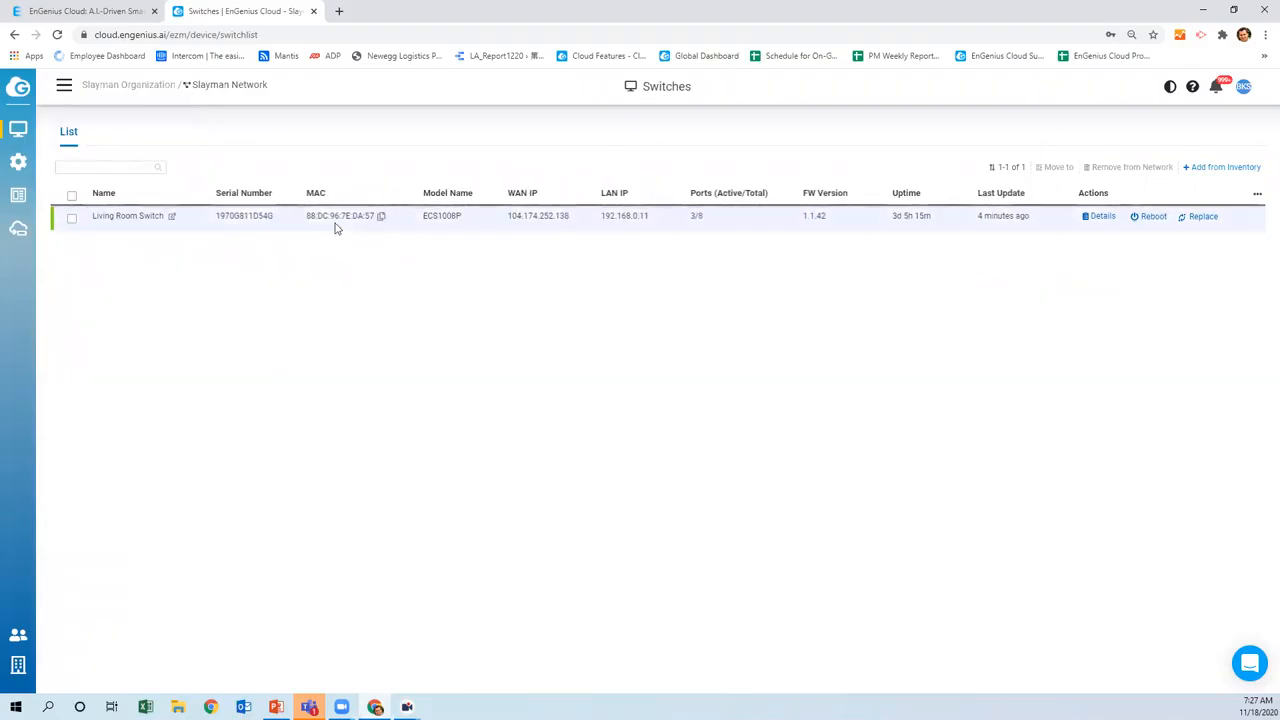
left_click(268, 225)
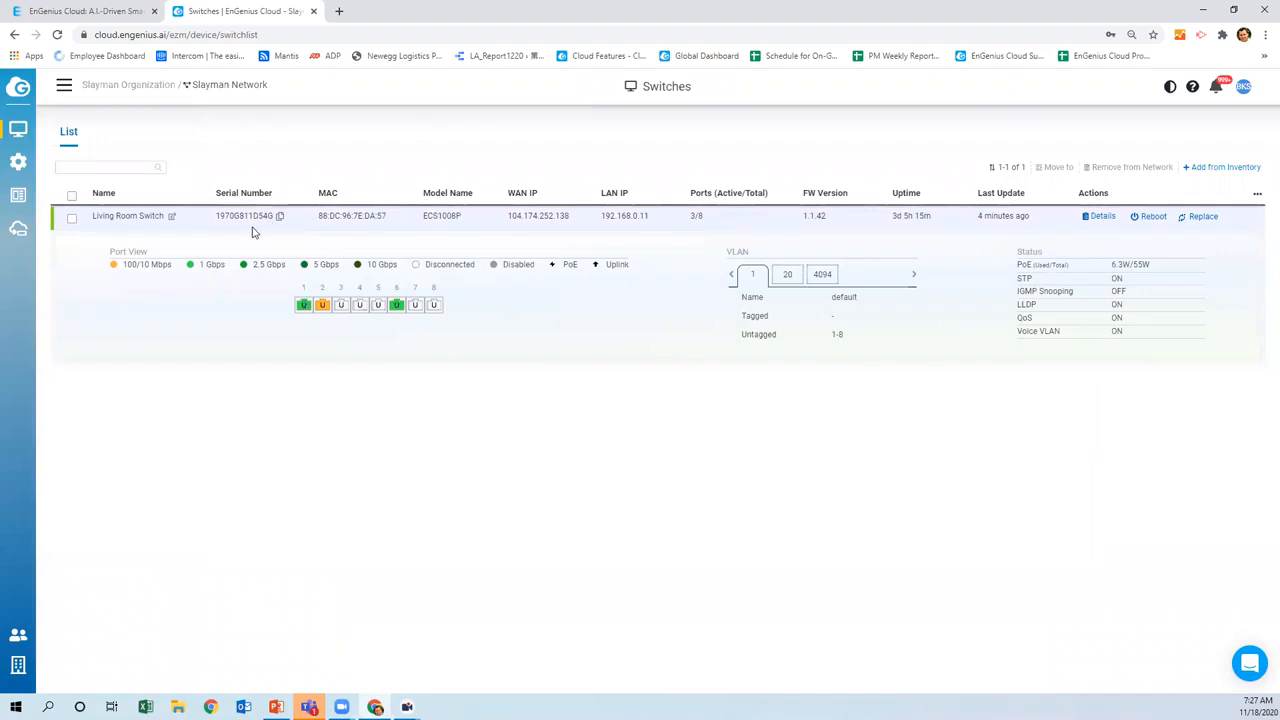
left_click(255, 229)
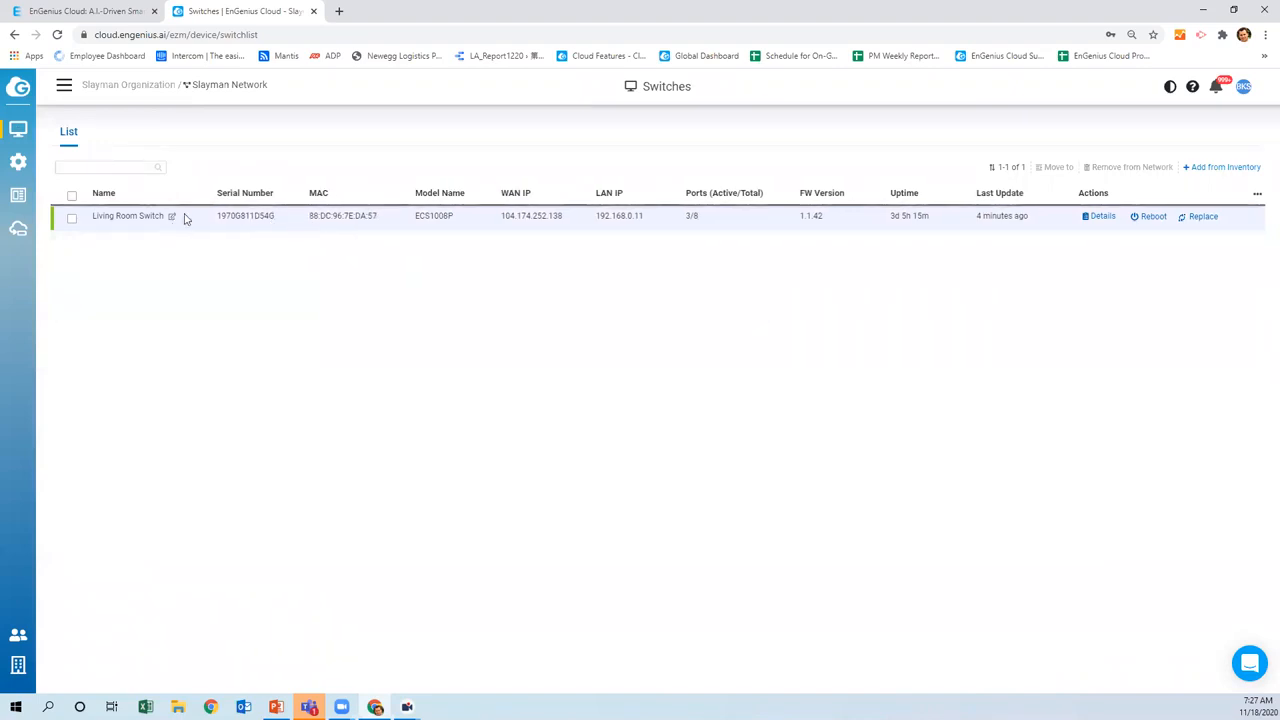
left_click(251, 226)
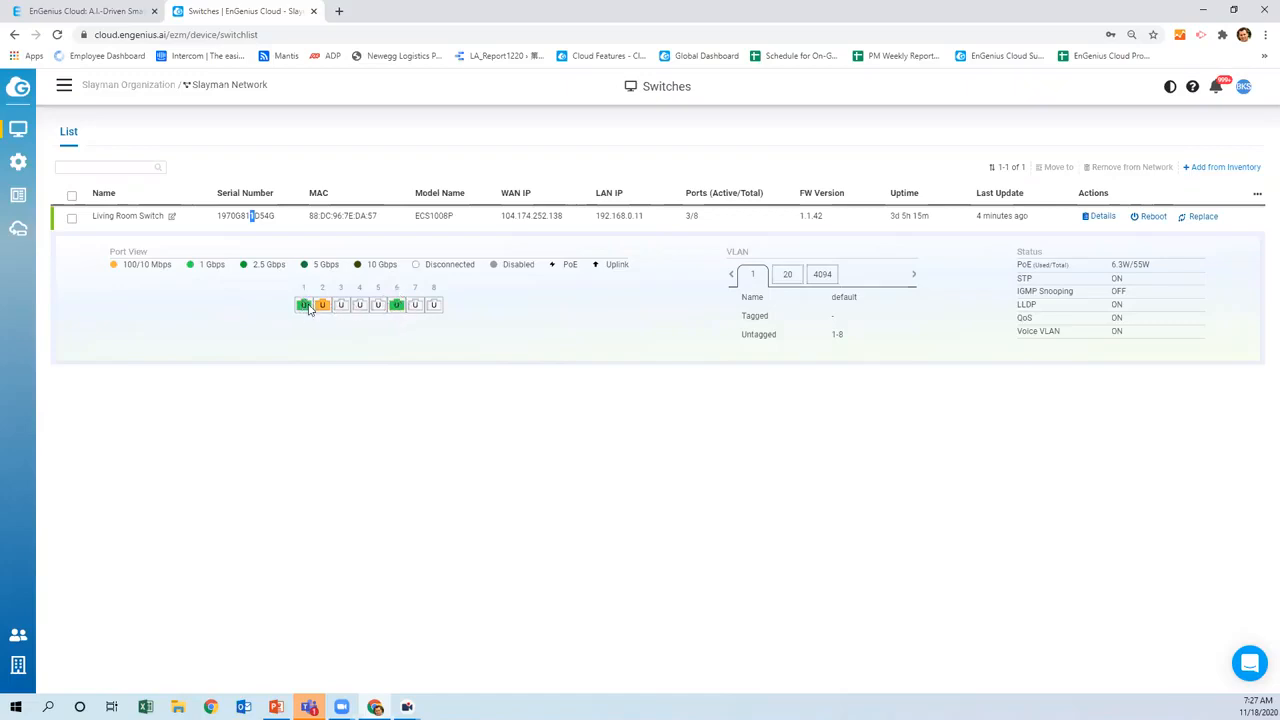
left_click(789, 275)
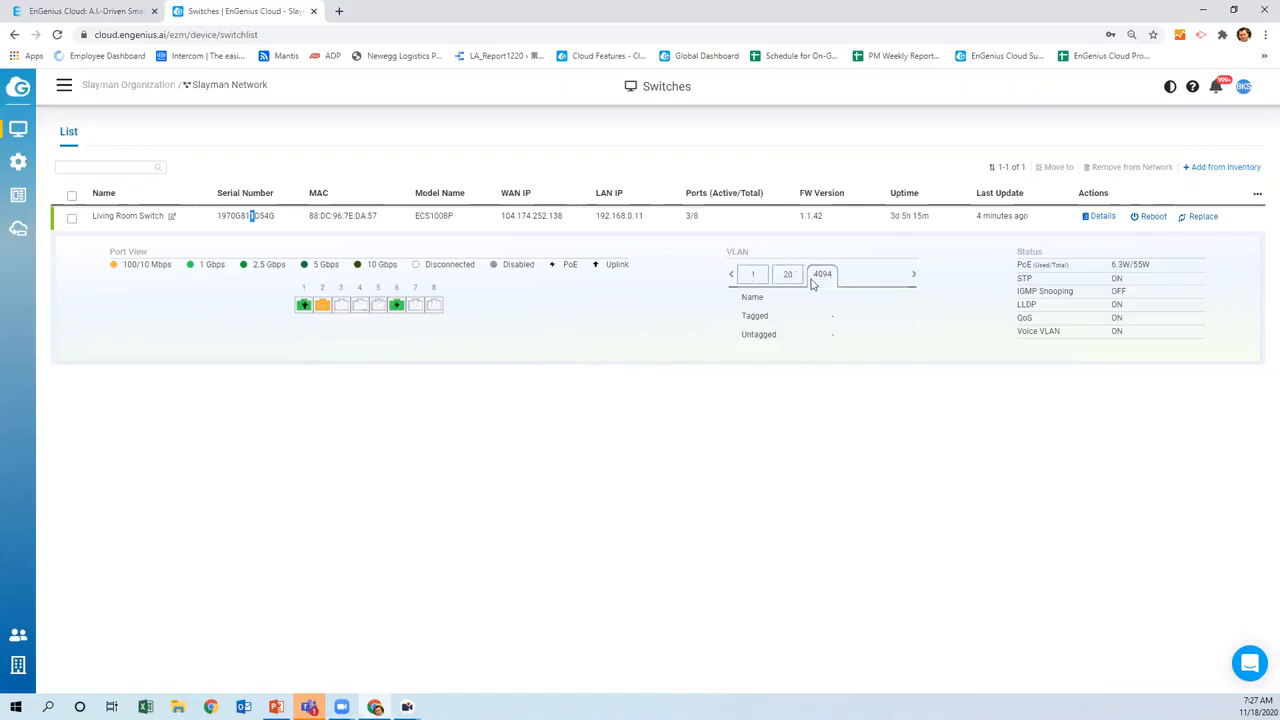
left_click(760, 279)
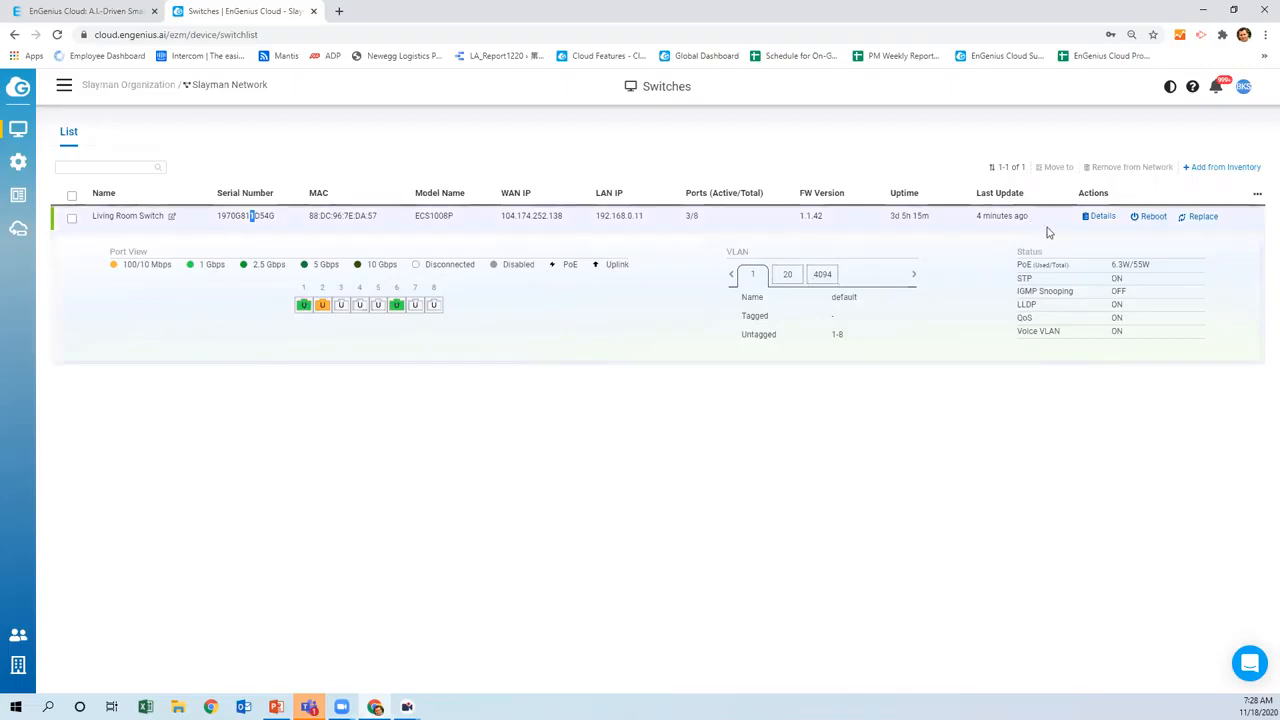
Open the Living Room Switch's details and select port 1 in its Port Setting table
left_click(1097, 216)
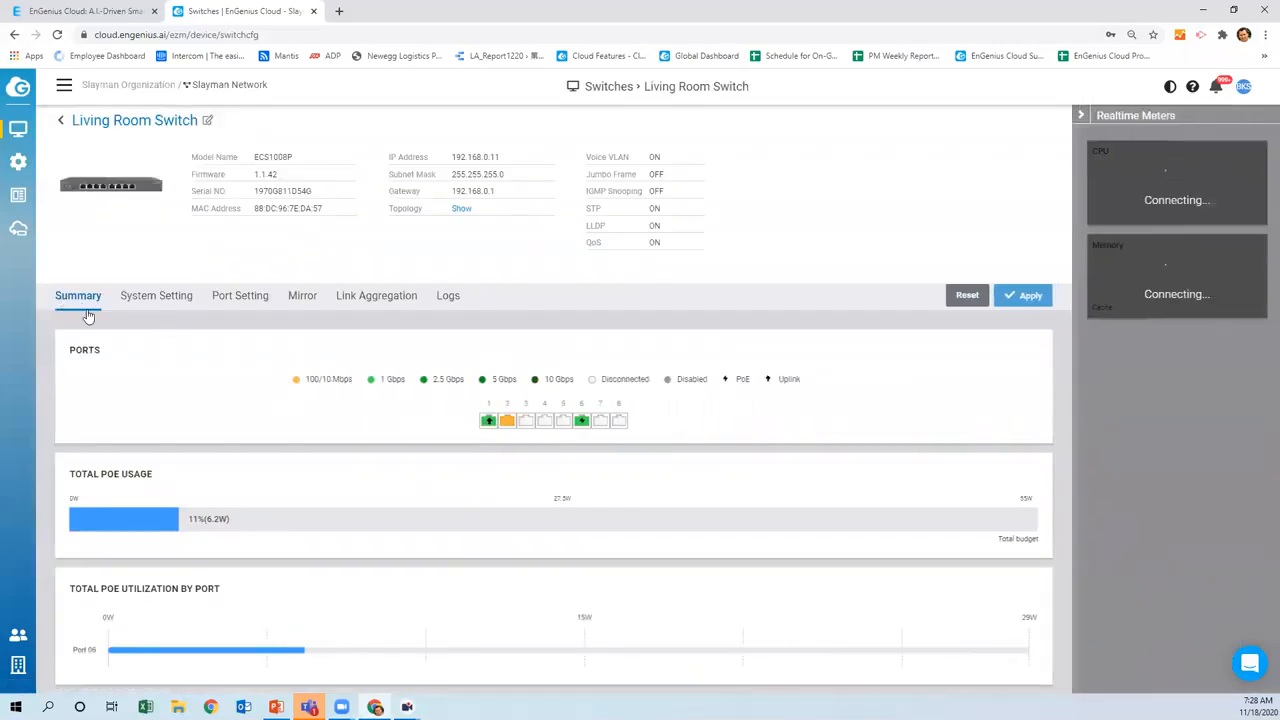
left_click(150, 302)
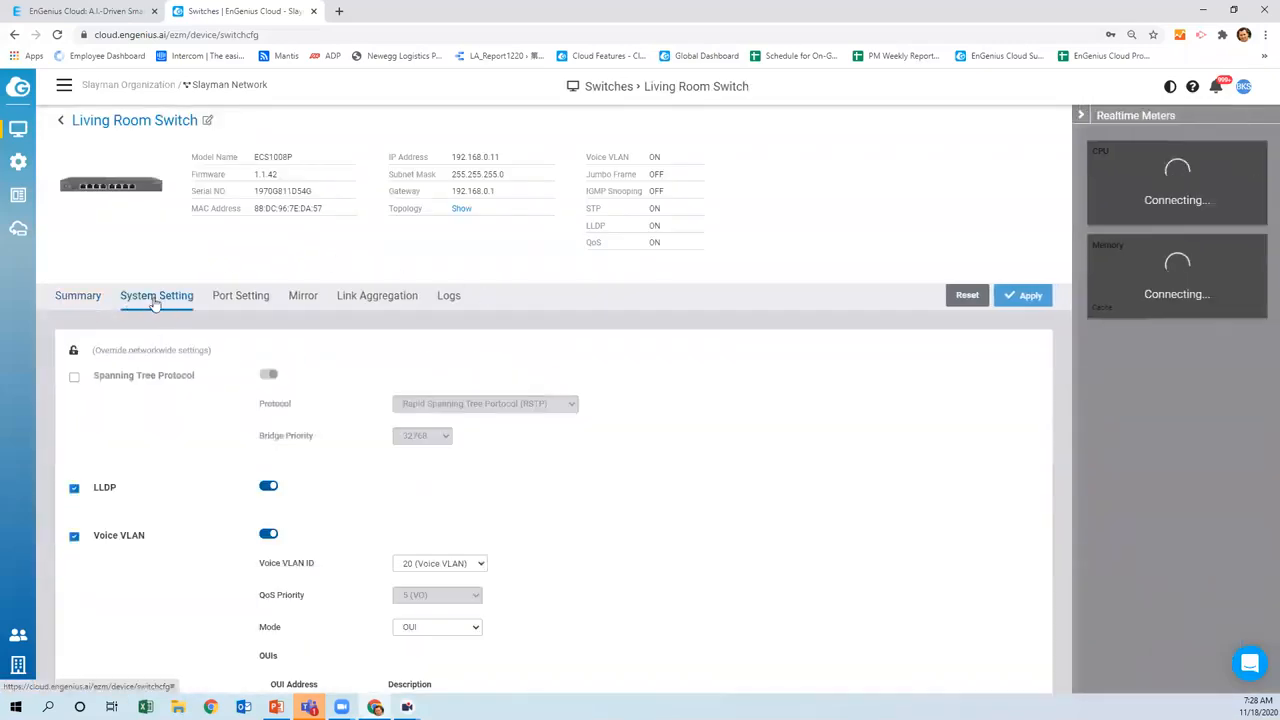
left_click(238, 298)
left_click(79, 525)
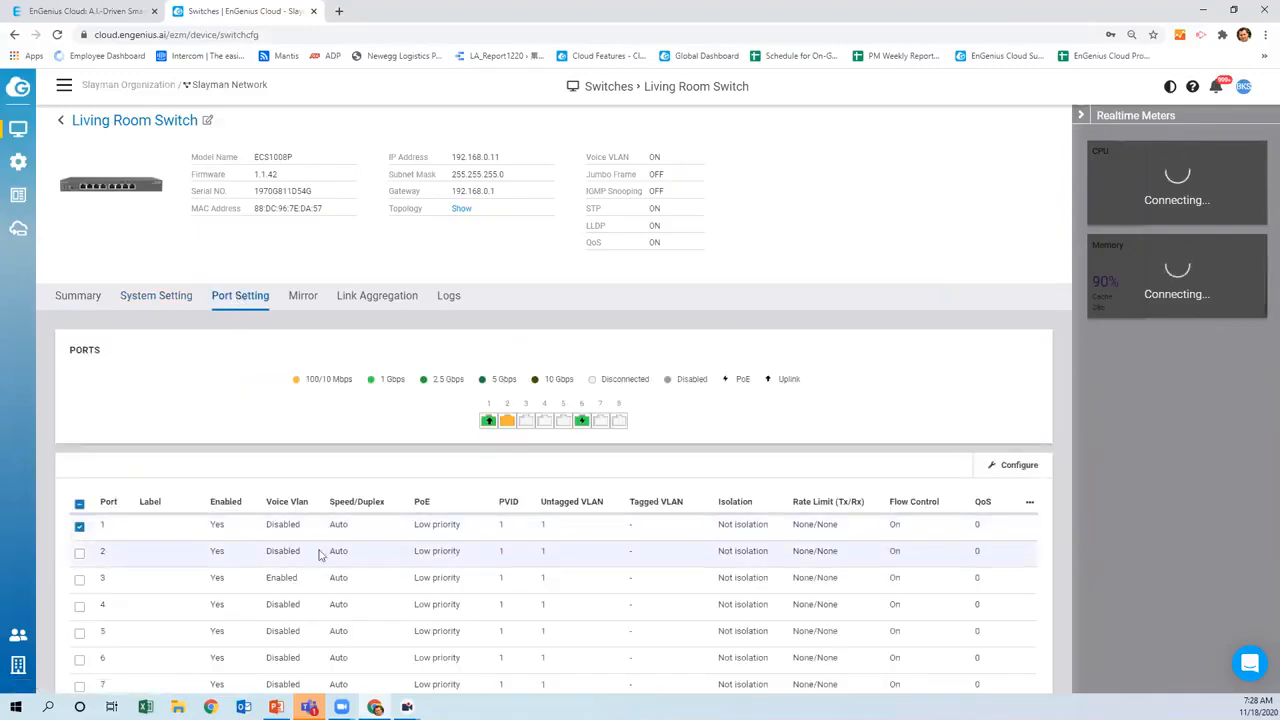
left_click(1012, 467)
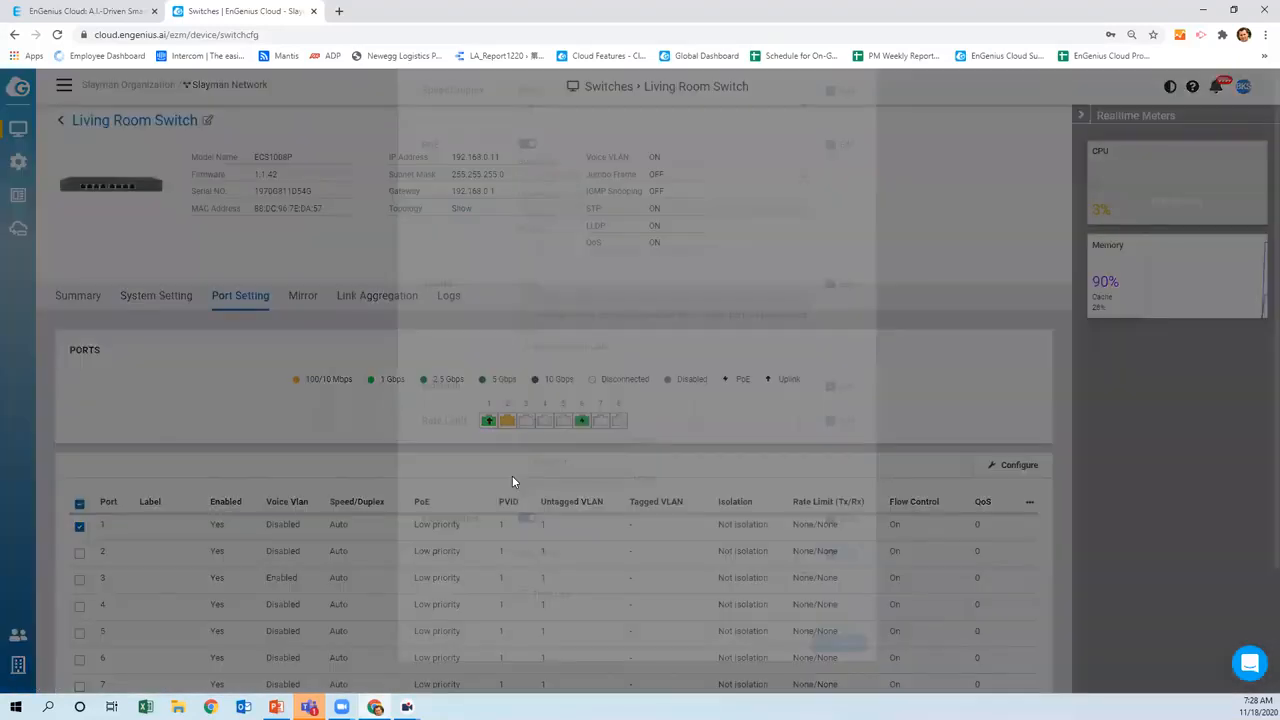
scroll(540, 262, "down", 1)
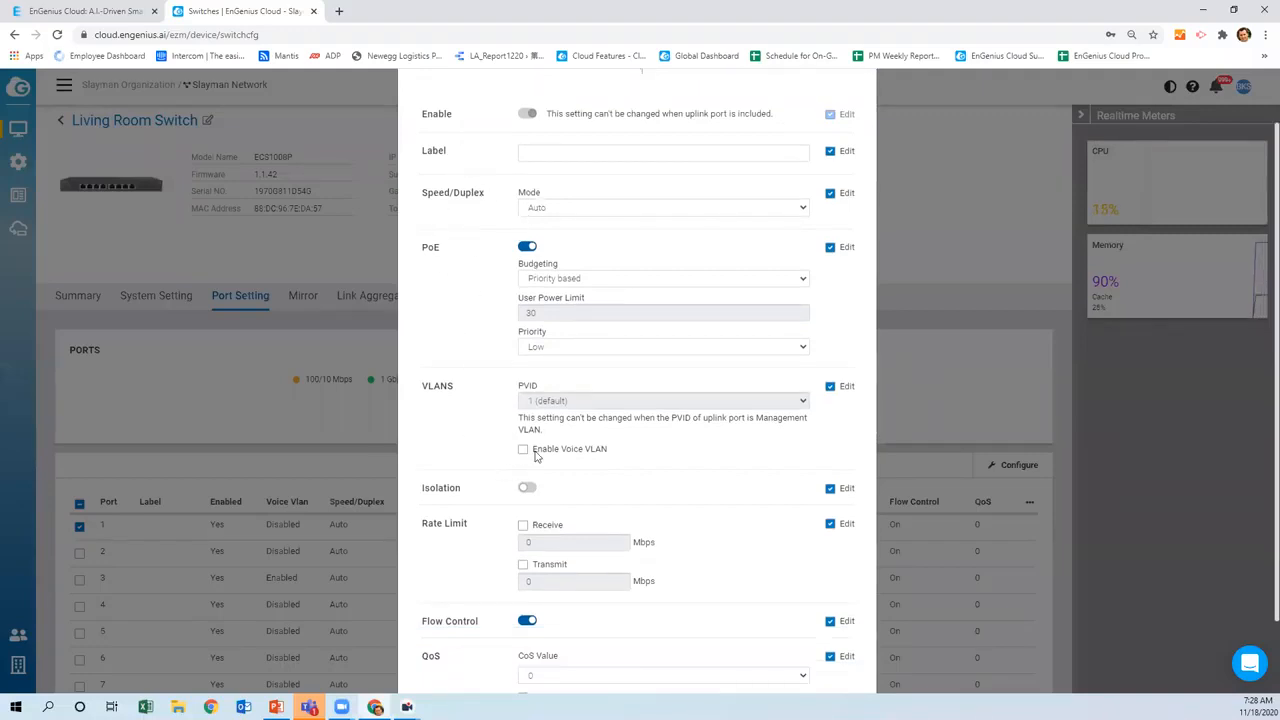
scroll(537, 455, "up", 1)
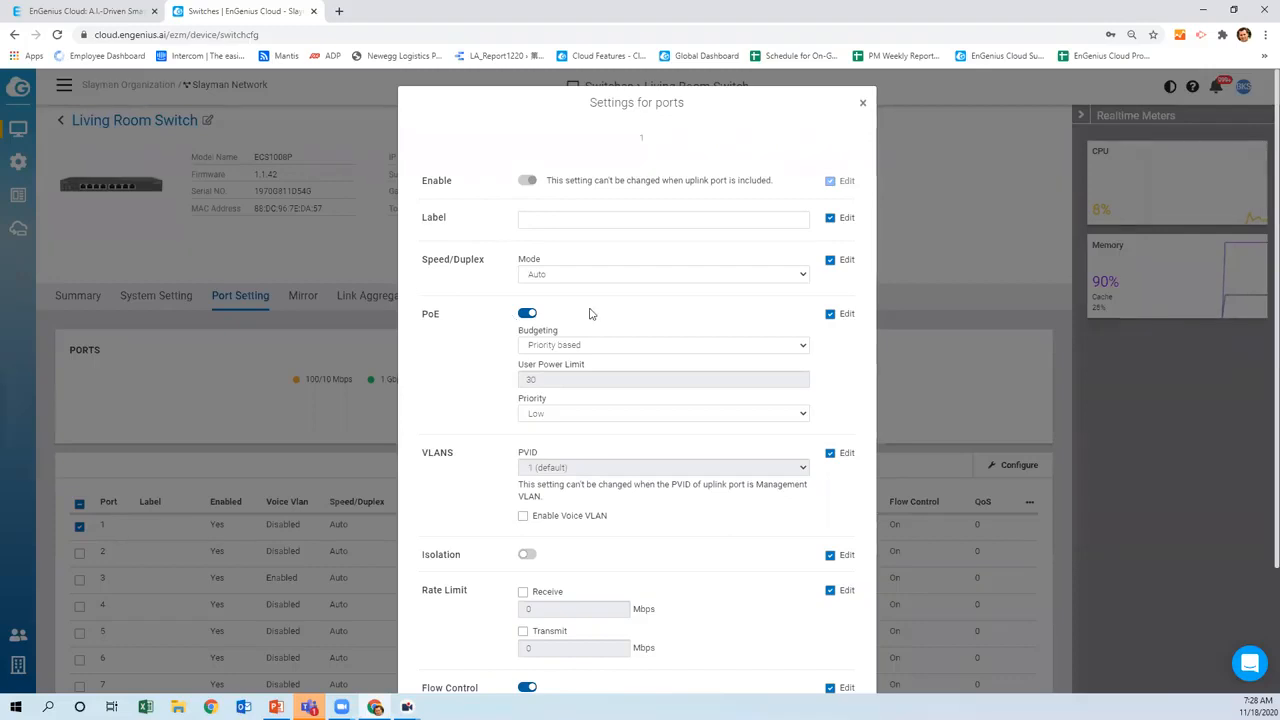
left_click(863, 104)
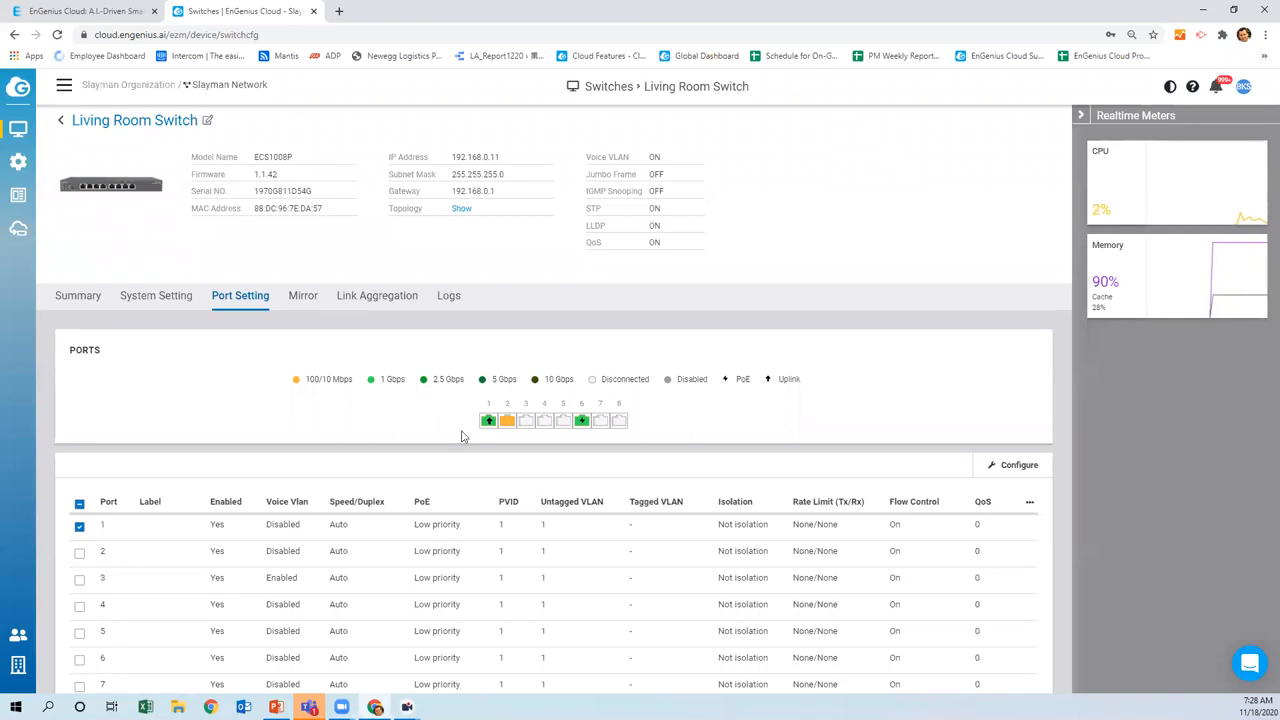
Review the Living Room Switch's Mirror, Link Aggregation and Logs tabs
scroll(370, 500, "down", 1)
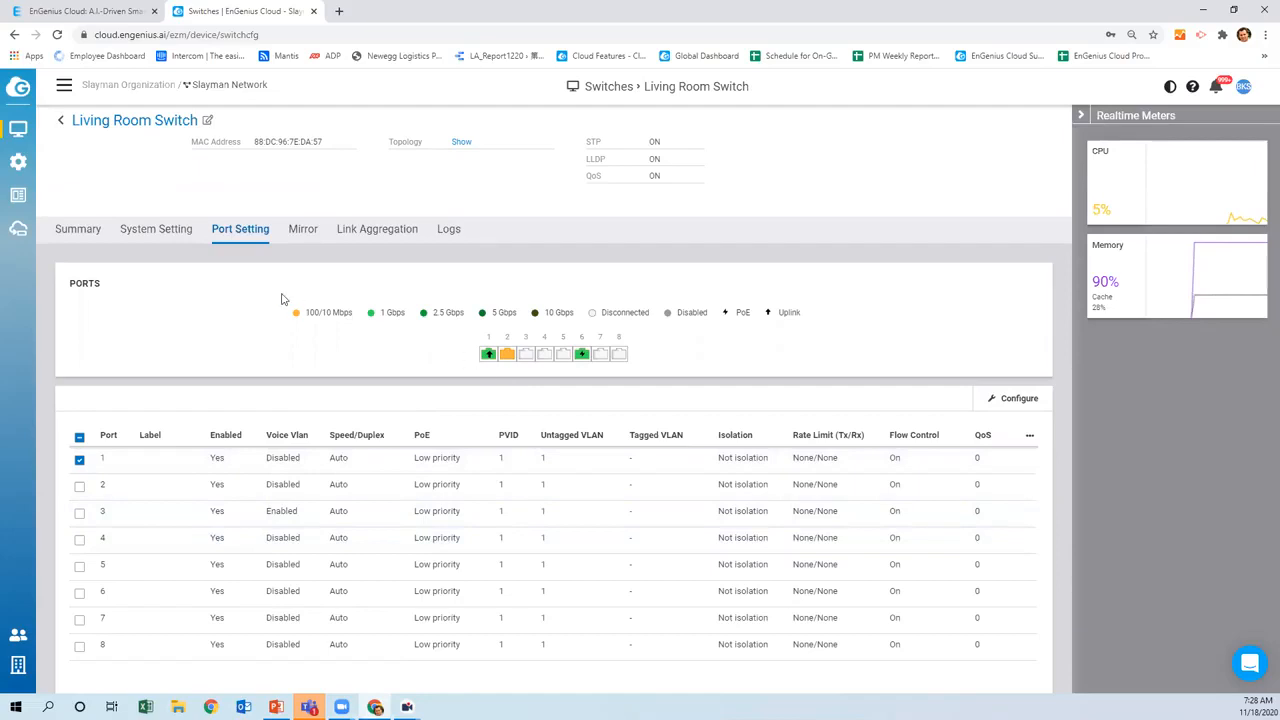
left_click(290, 233)
left_click(358, 300)
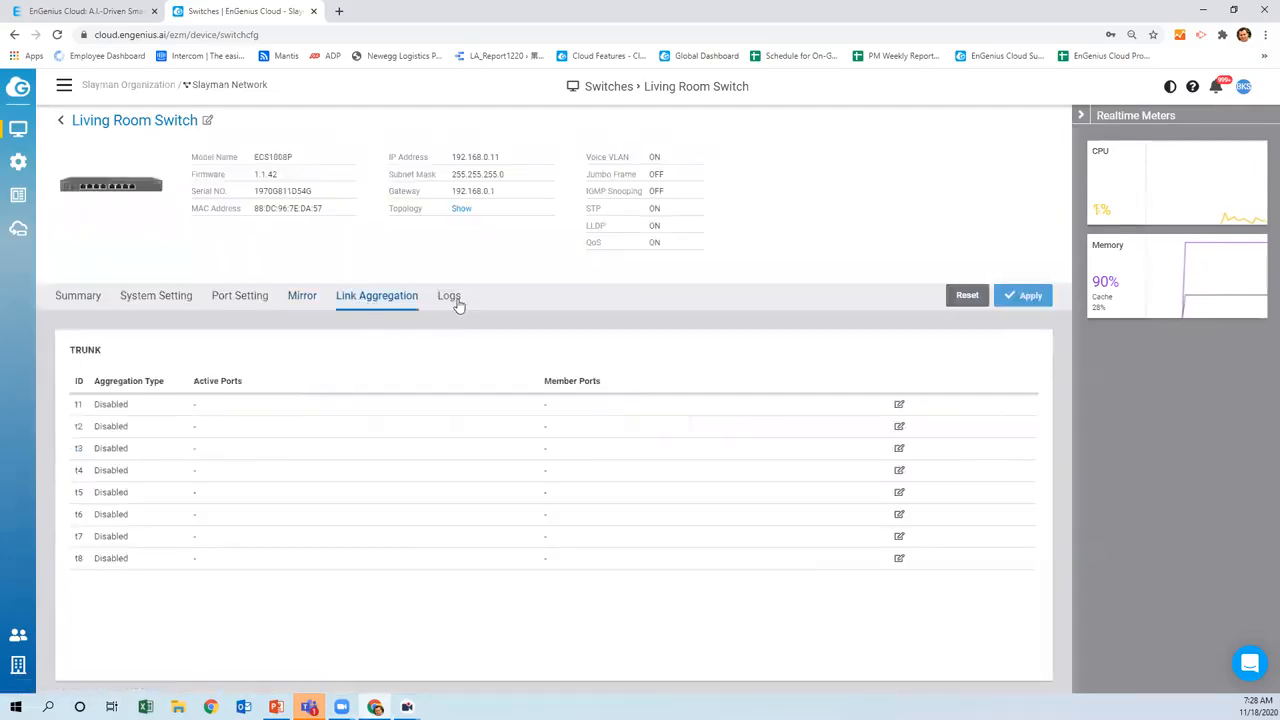
left_click(448, 297)
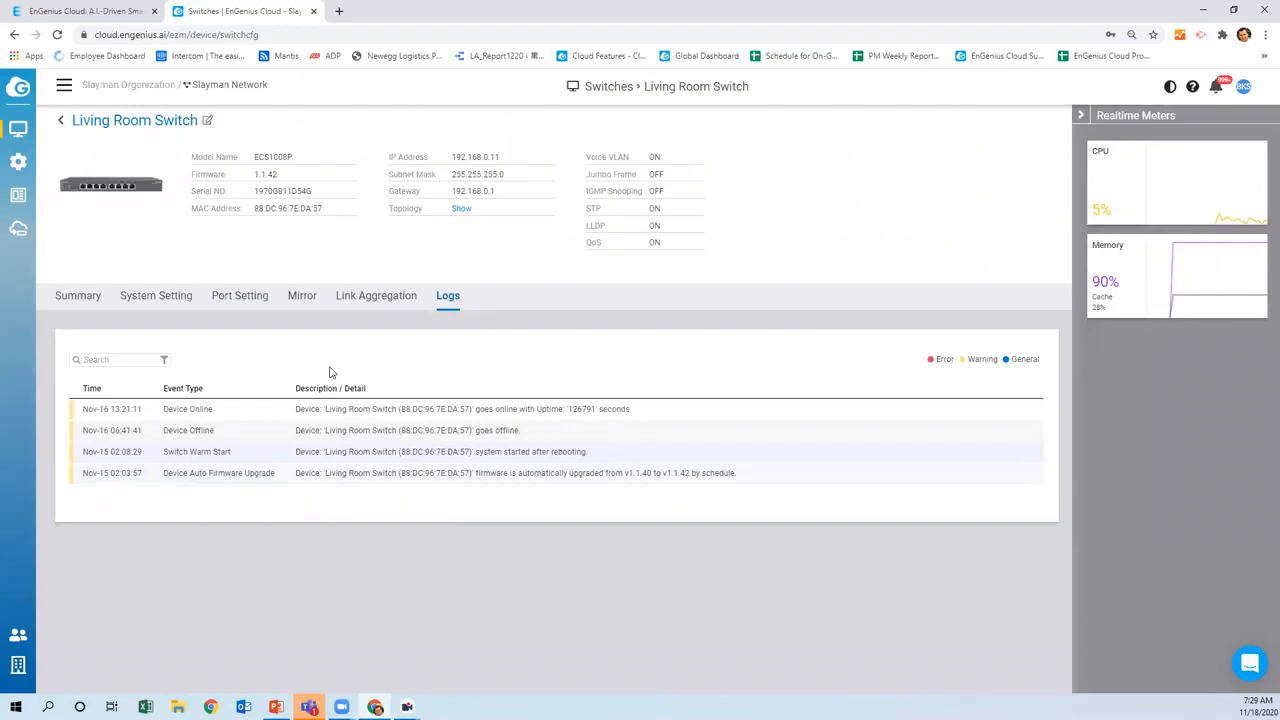
Scroll through the switch's Summary tab, then return to the Switches list
left_click(84, 298)
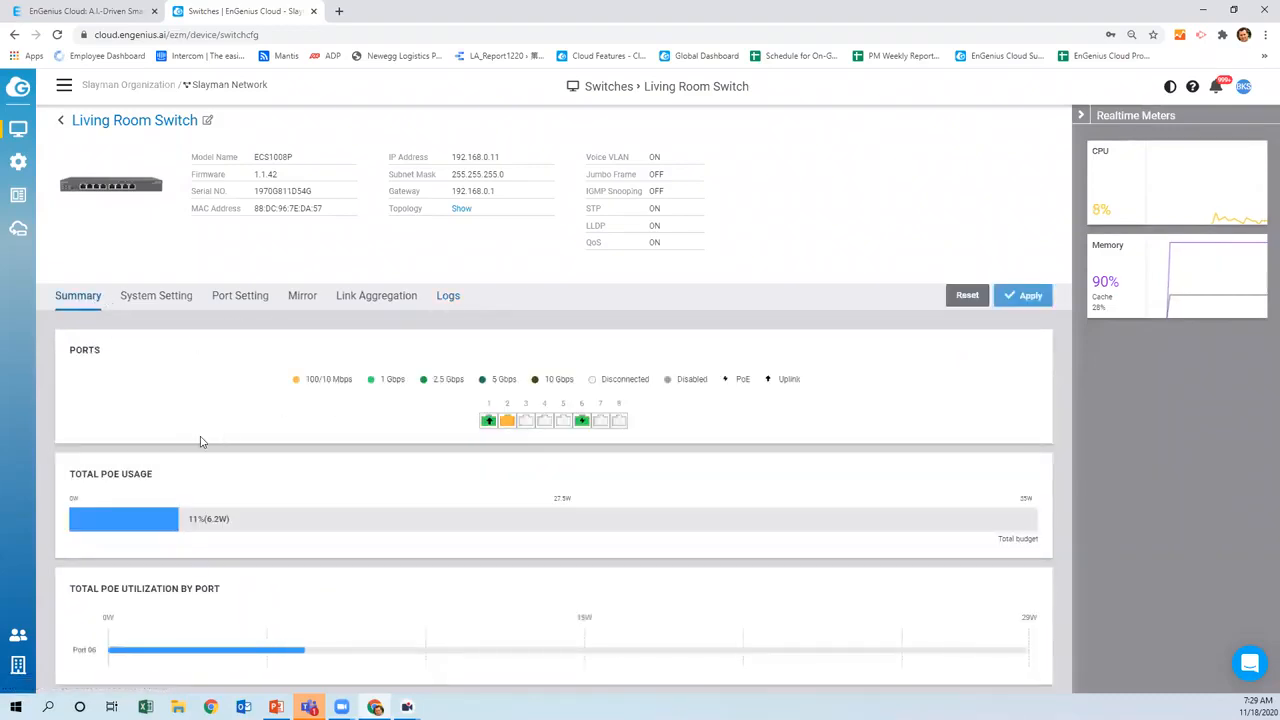
scroll(220, 446, "down", 4)
scroll(257, 456, "down", 1)
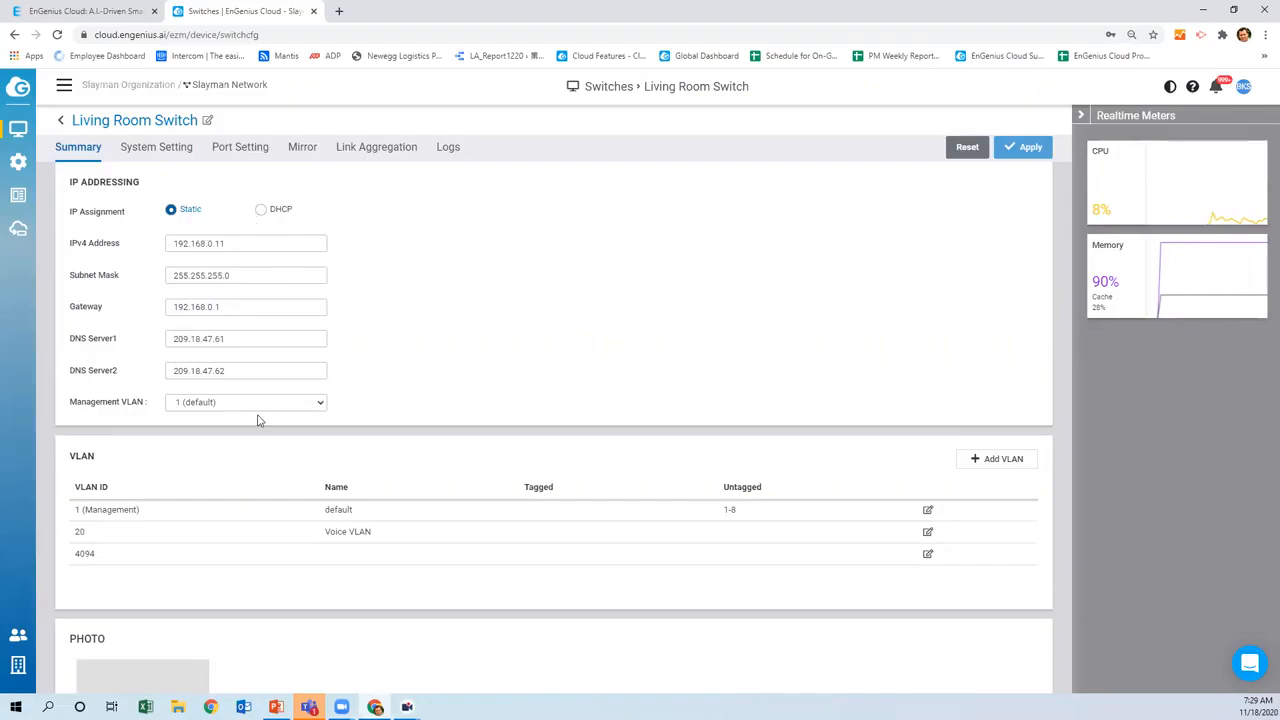
scroll(389, 411, "down", 1)
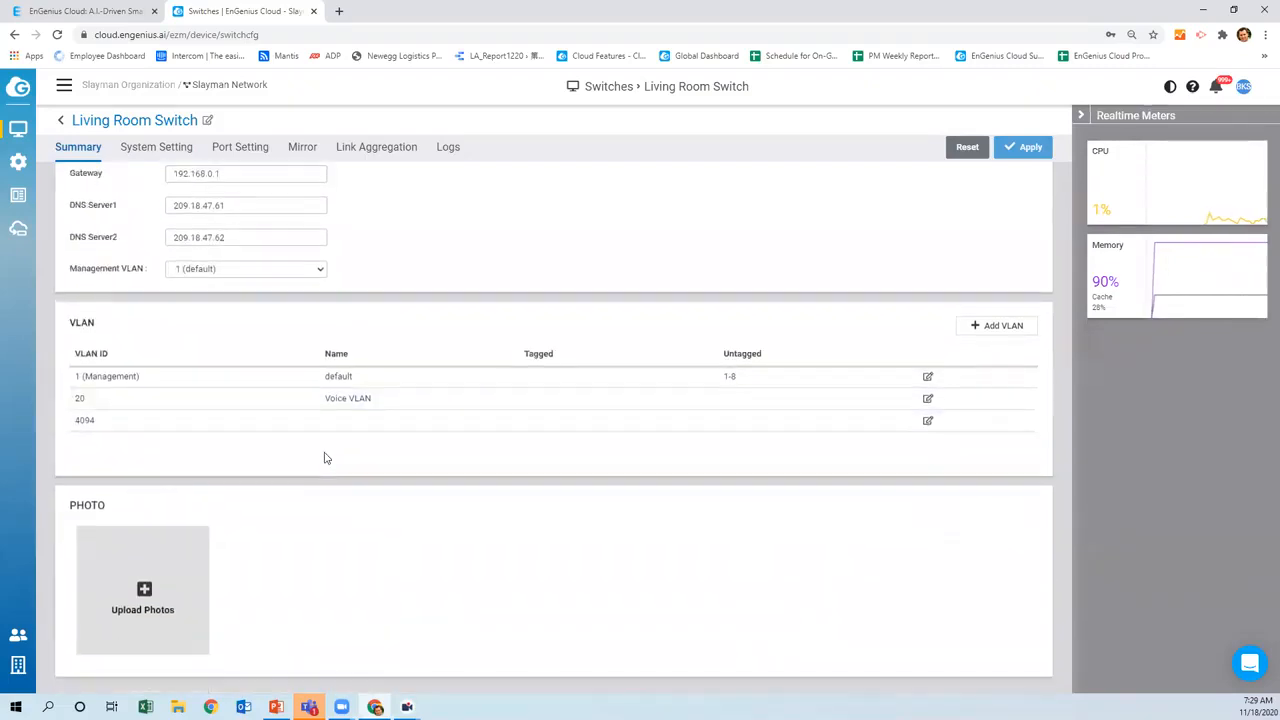
scroll(578, 530, "up", 2)
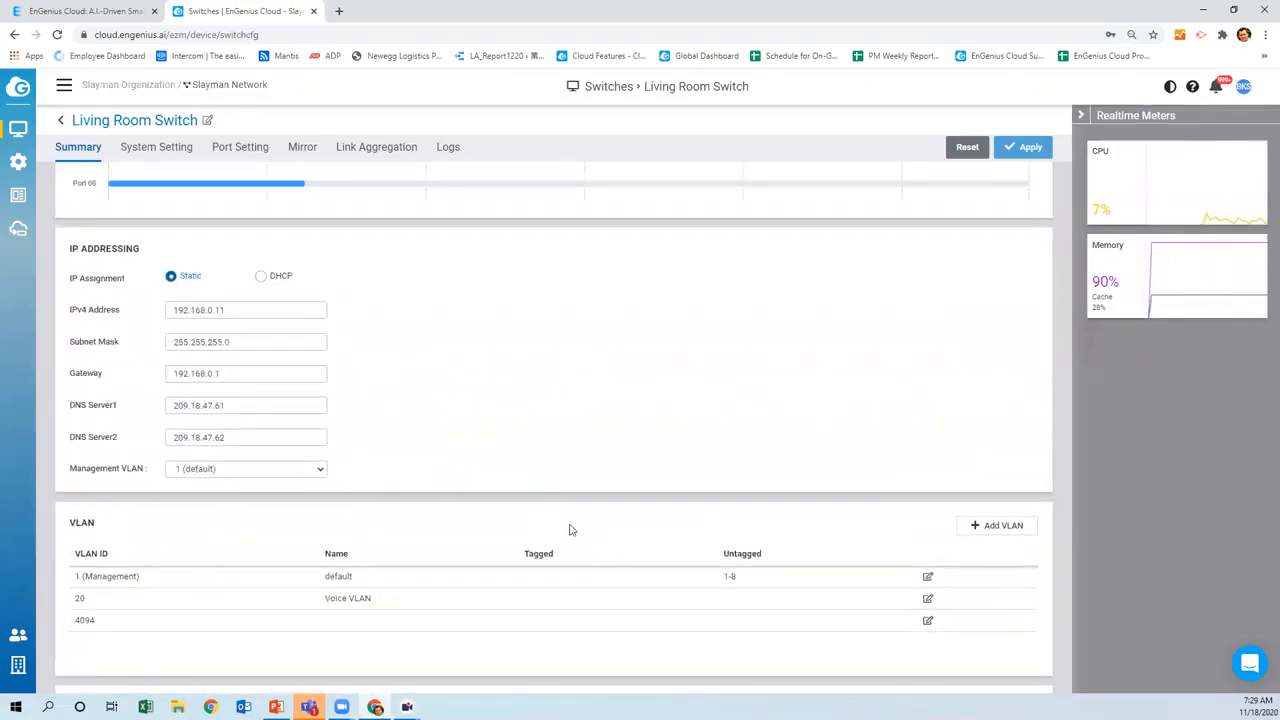
scroll(570, 528, "up", 5)
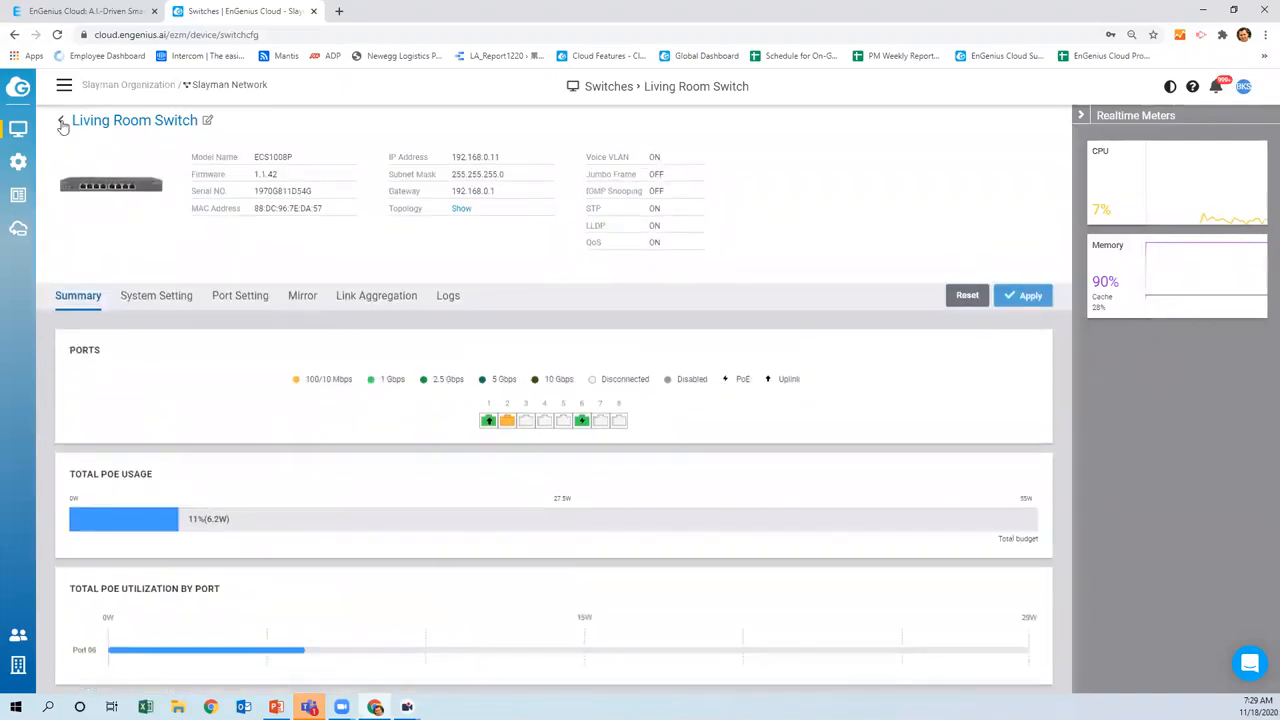
left_click(60, 122)
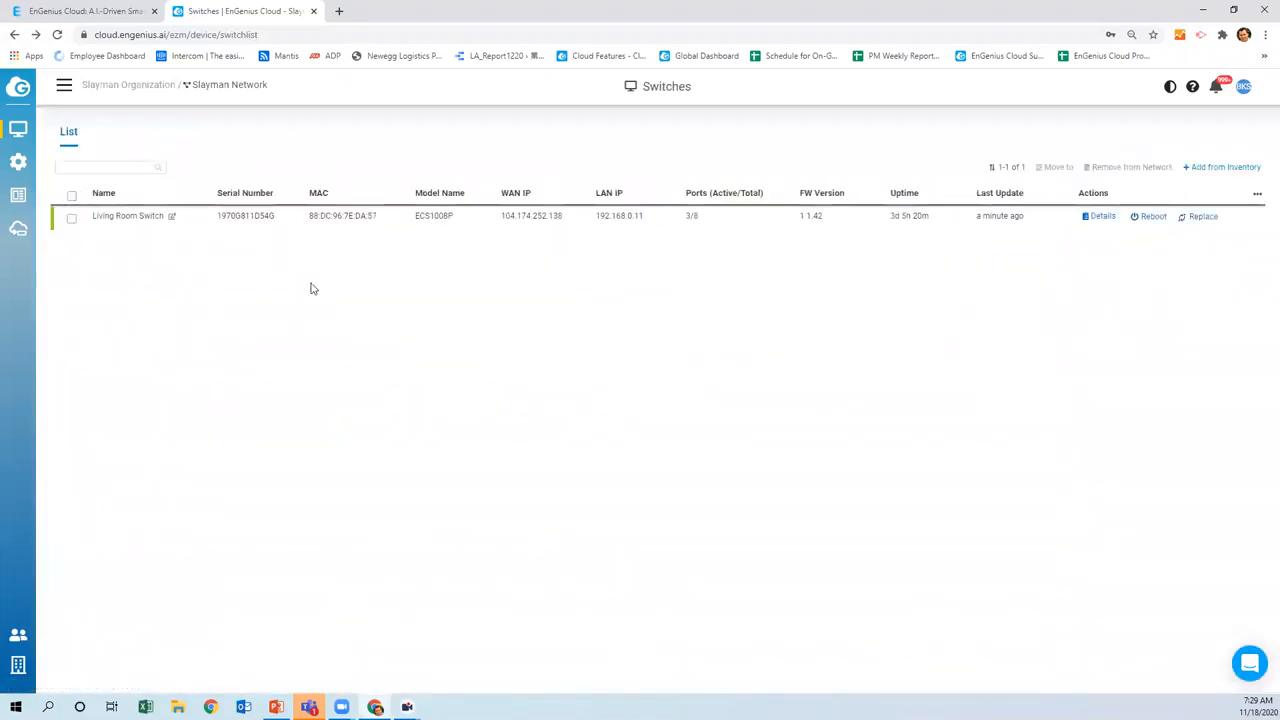
Reopen the Switches list from Manage, then go to the Organization Inventory page
mouse_move(20, 131)
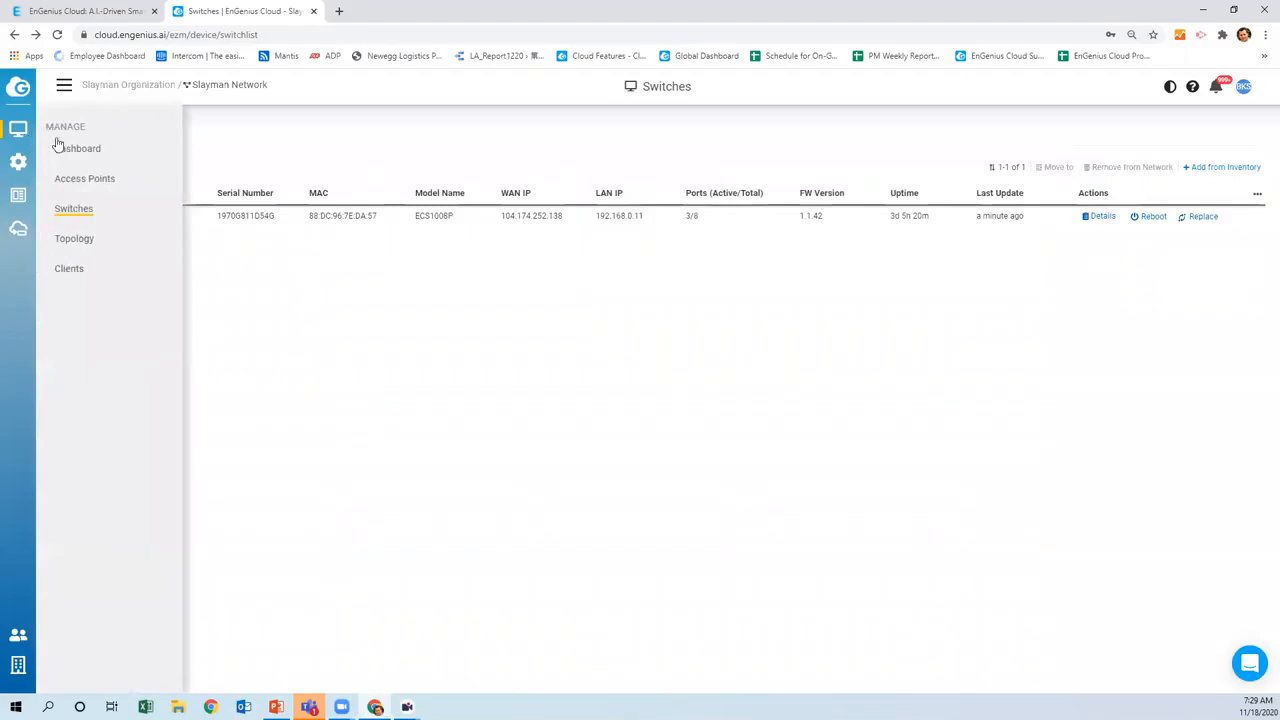
left_click(59, 208)
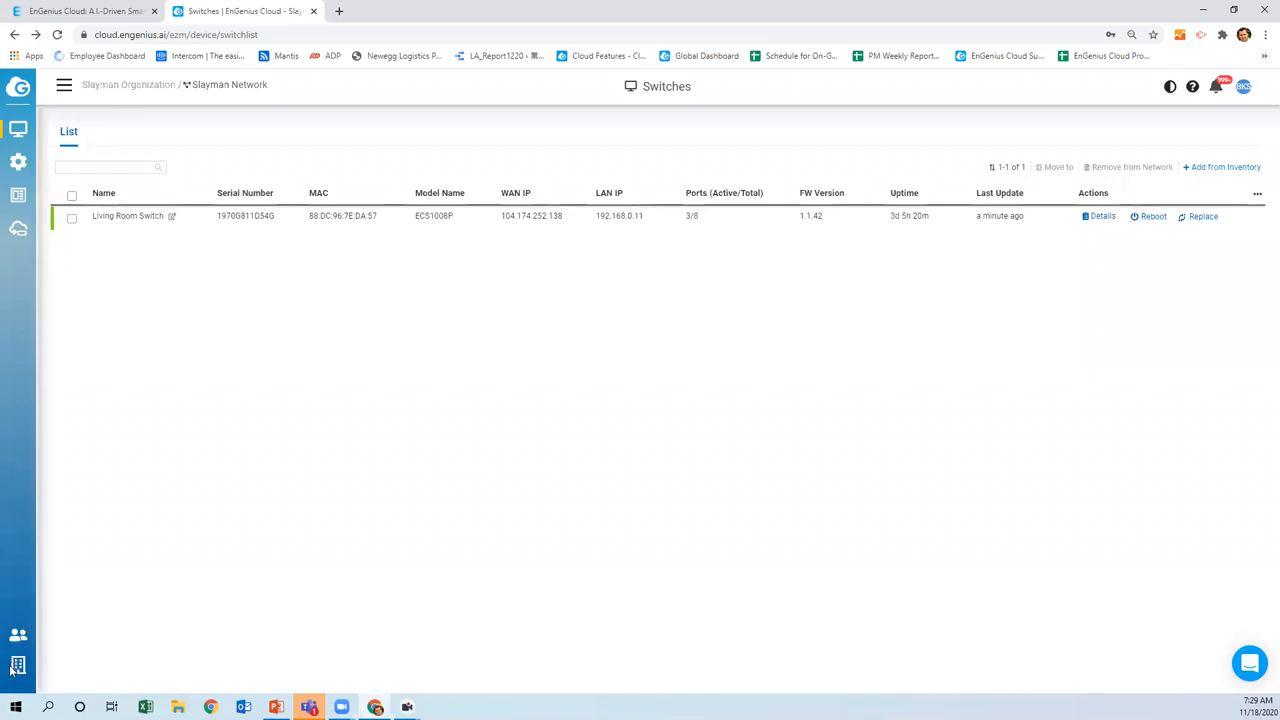
mouse_move(18, 665)
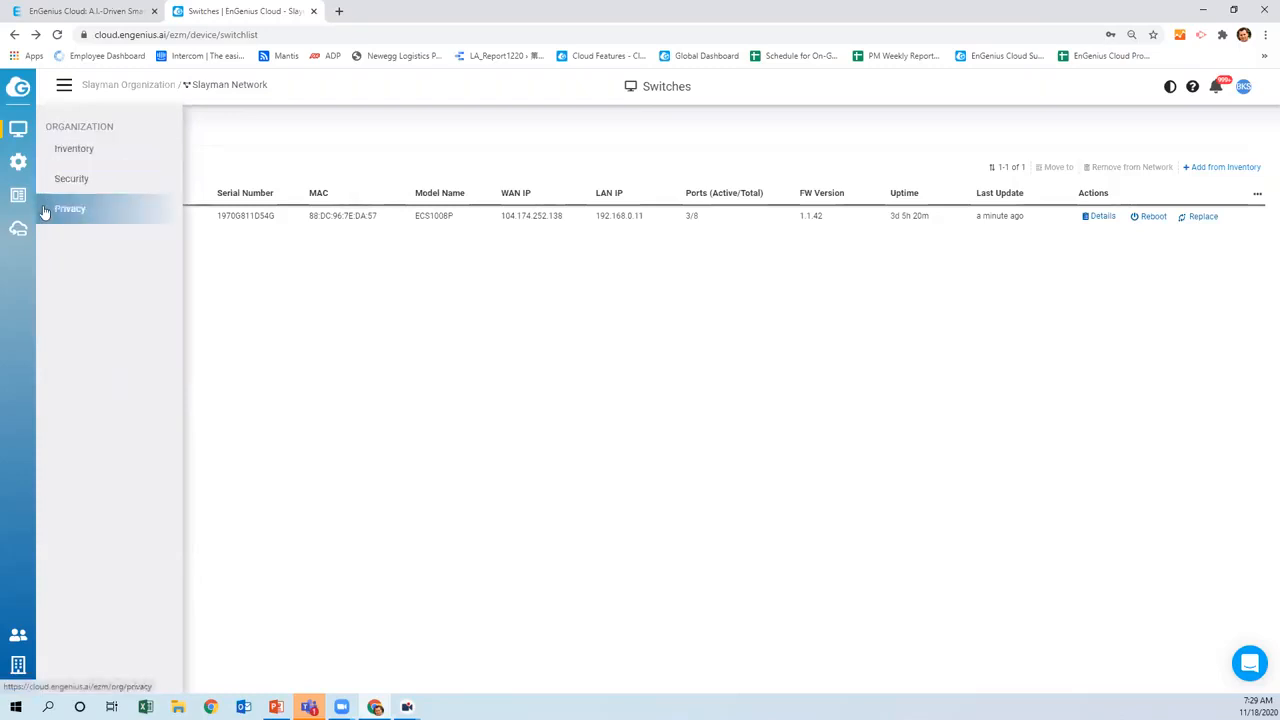
left_click(80, 151)
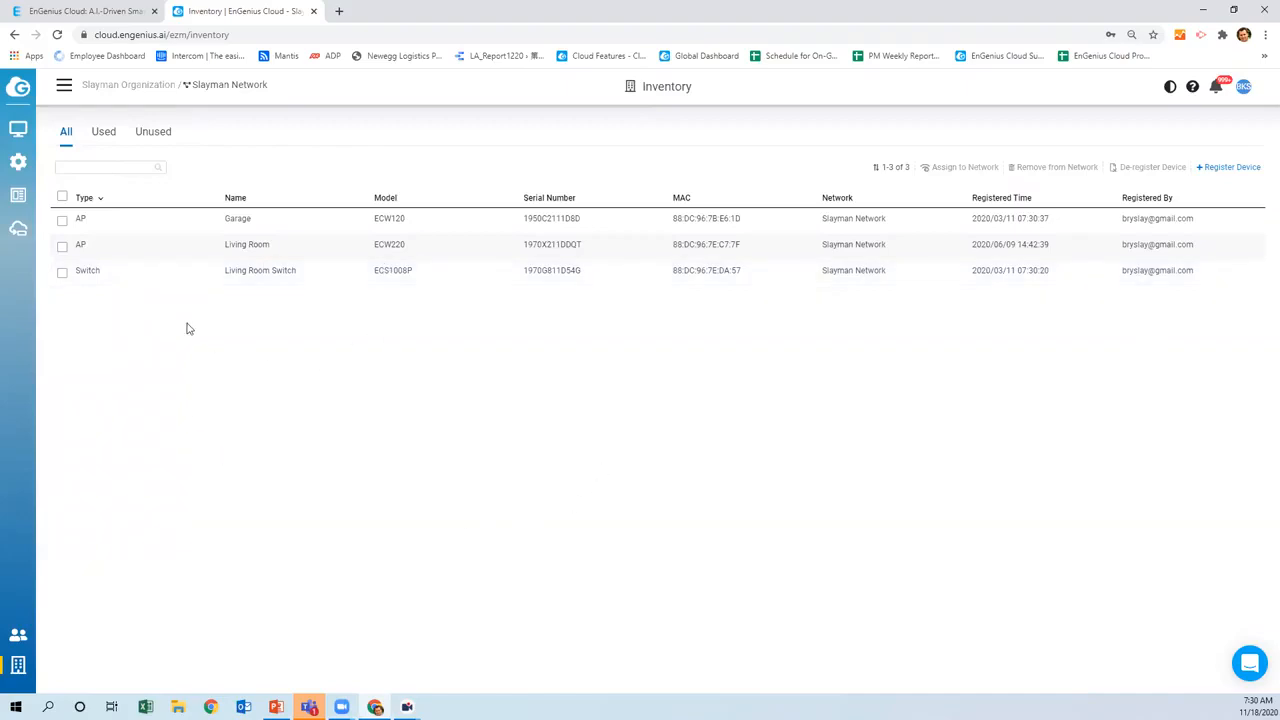
Filter the inventory by Used, Unused and All, then select and deselect the Garage access point
left_click(103, 133)
left_click(149, 143)
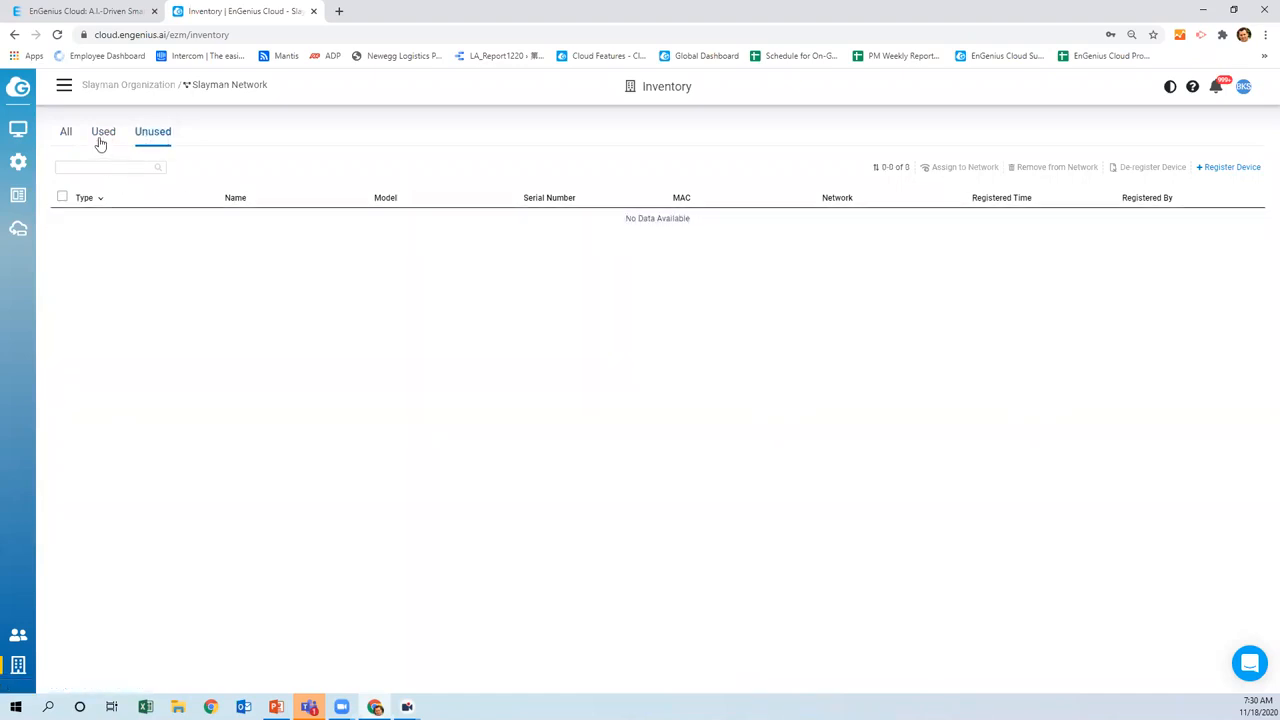
left_click(62, 136)
left_click(65, 135)
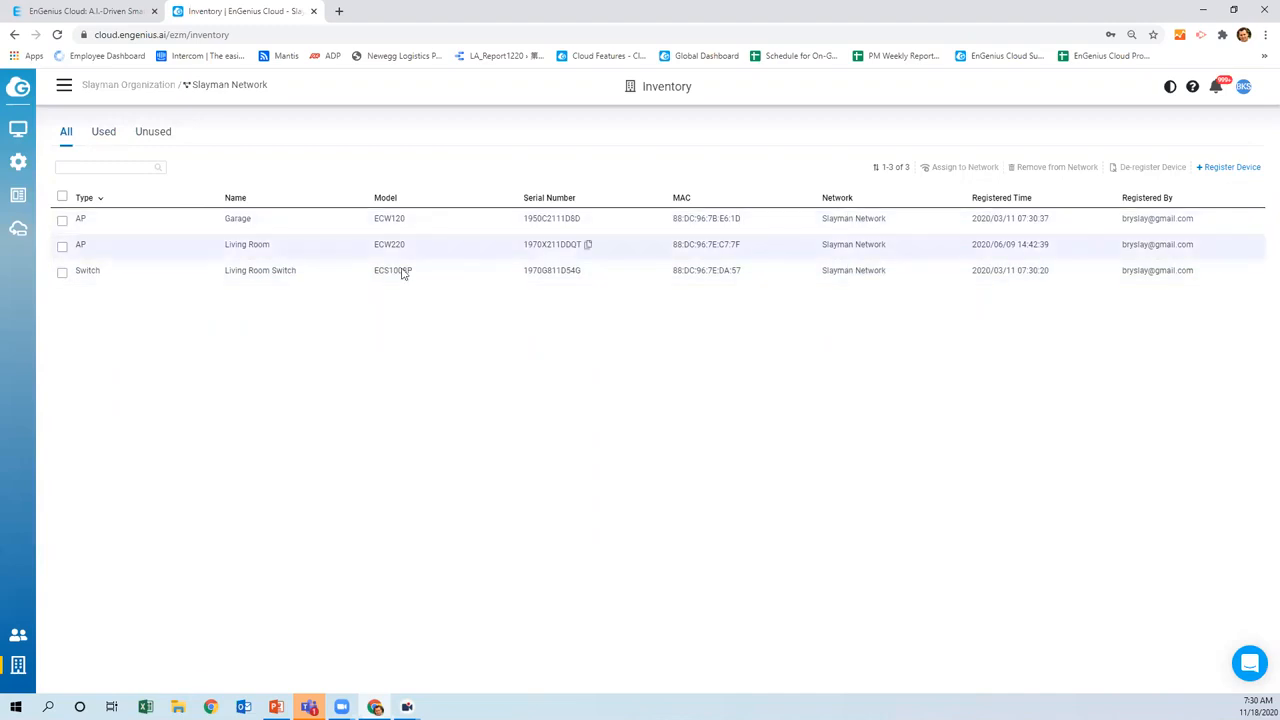
left_click(62, 220)
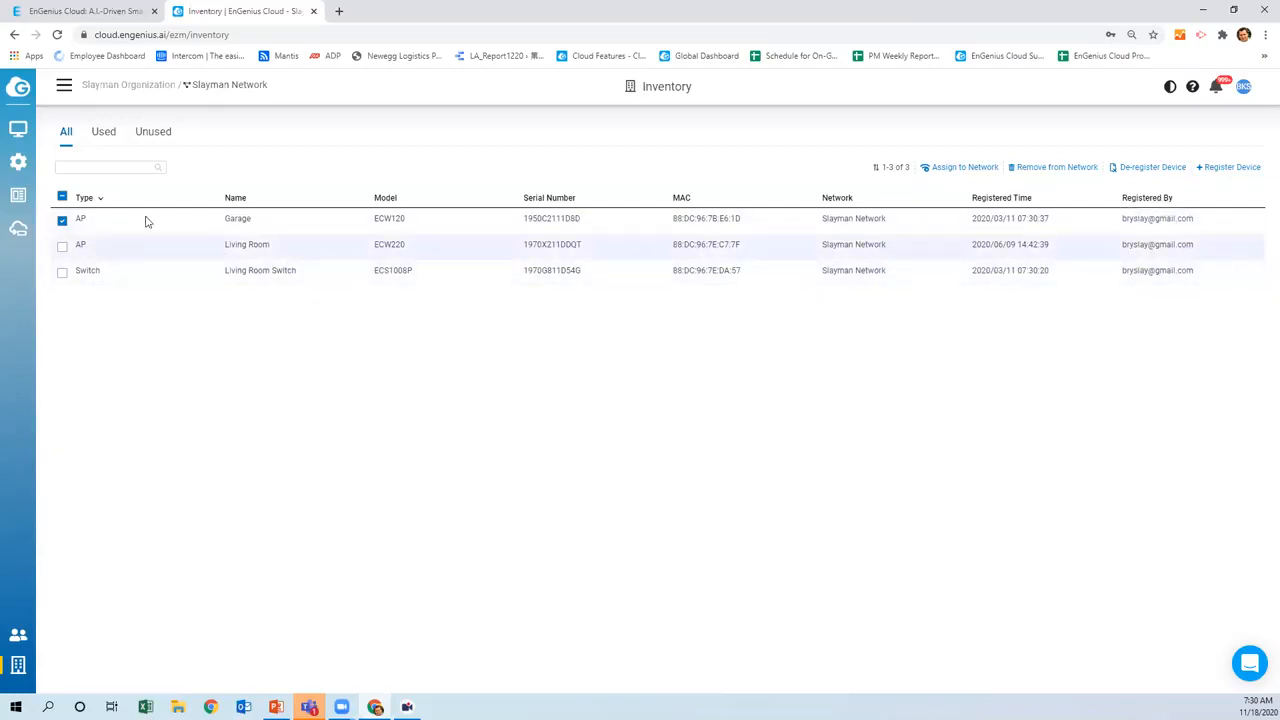
left_click(63, 221)
left_click(1215, 170)
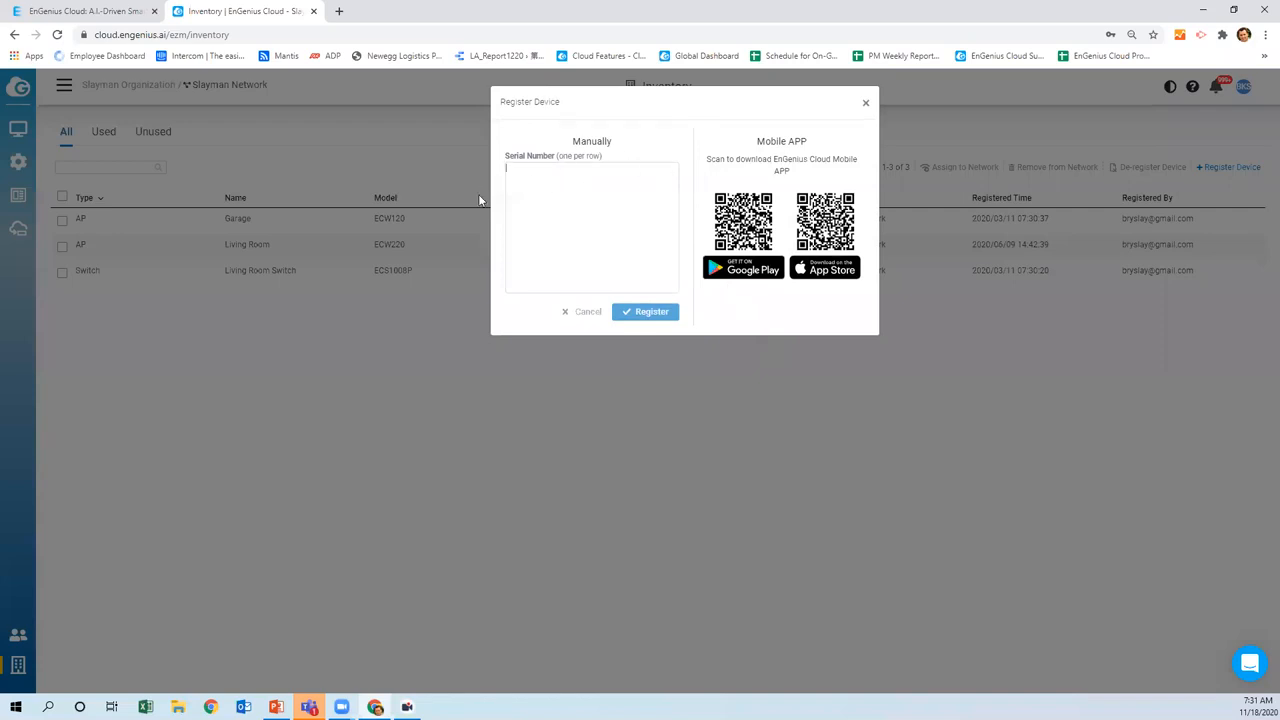
left_click(545, 187)
left_click(585, 314)
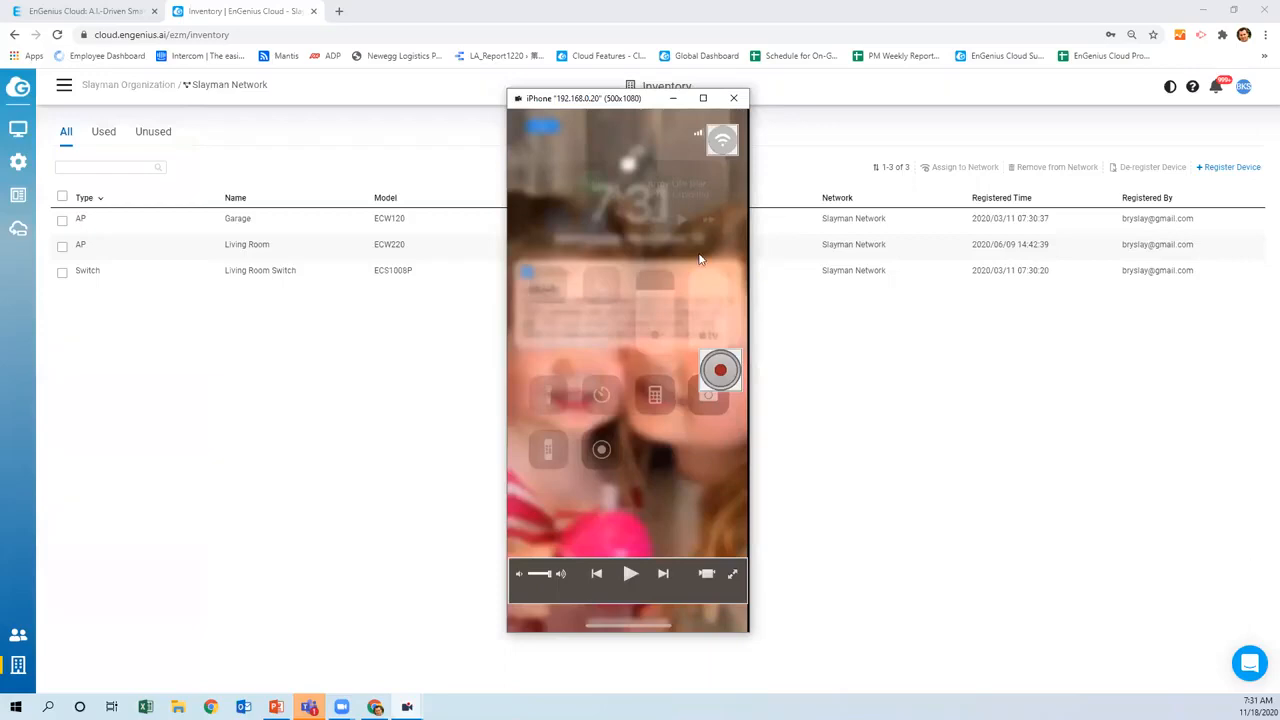
left_click(735, 99)
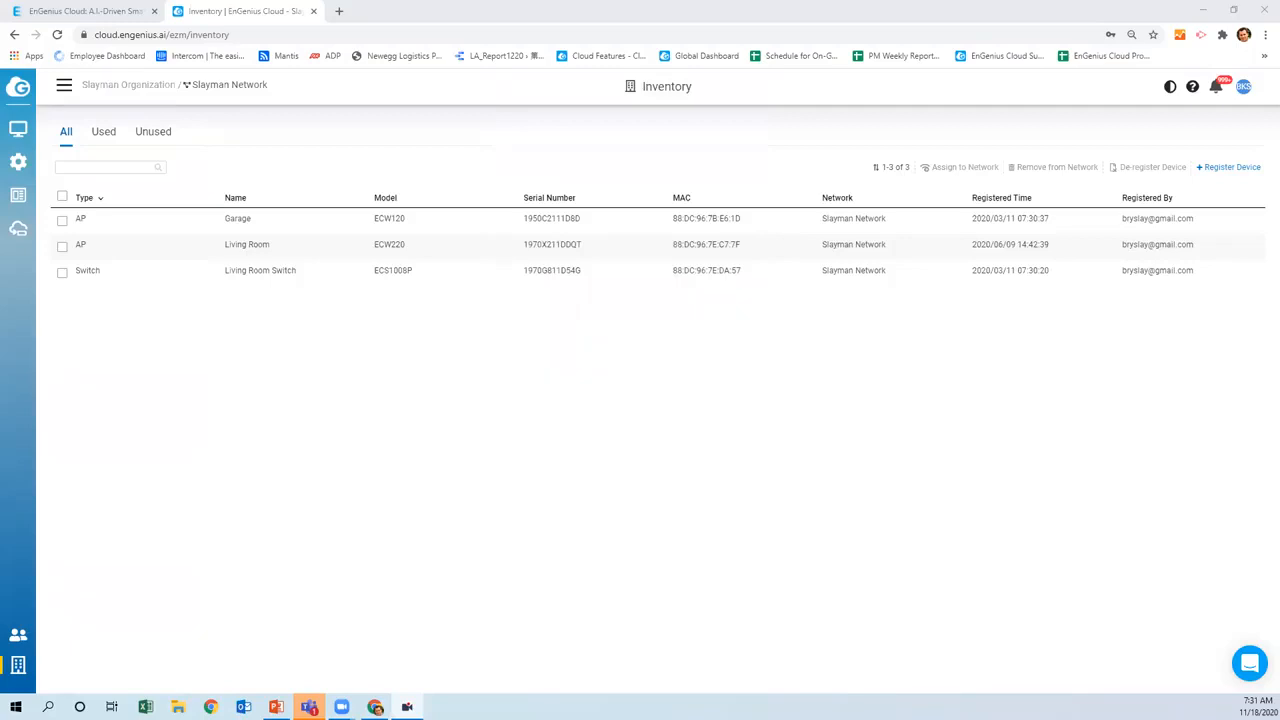
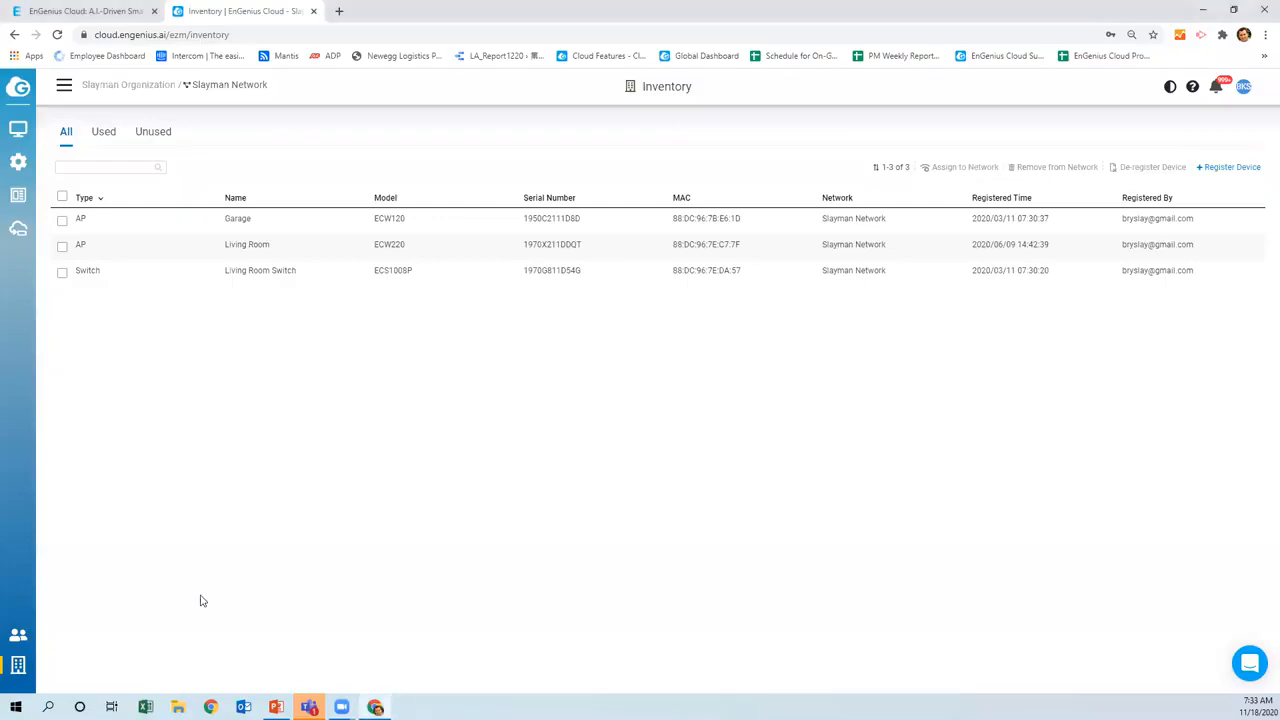
left_click(1226, 167)
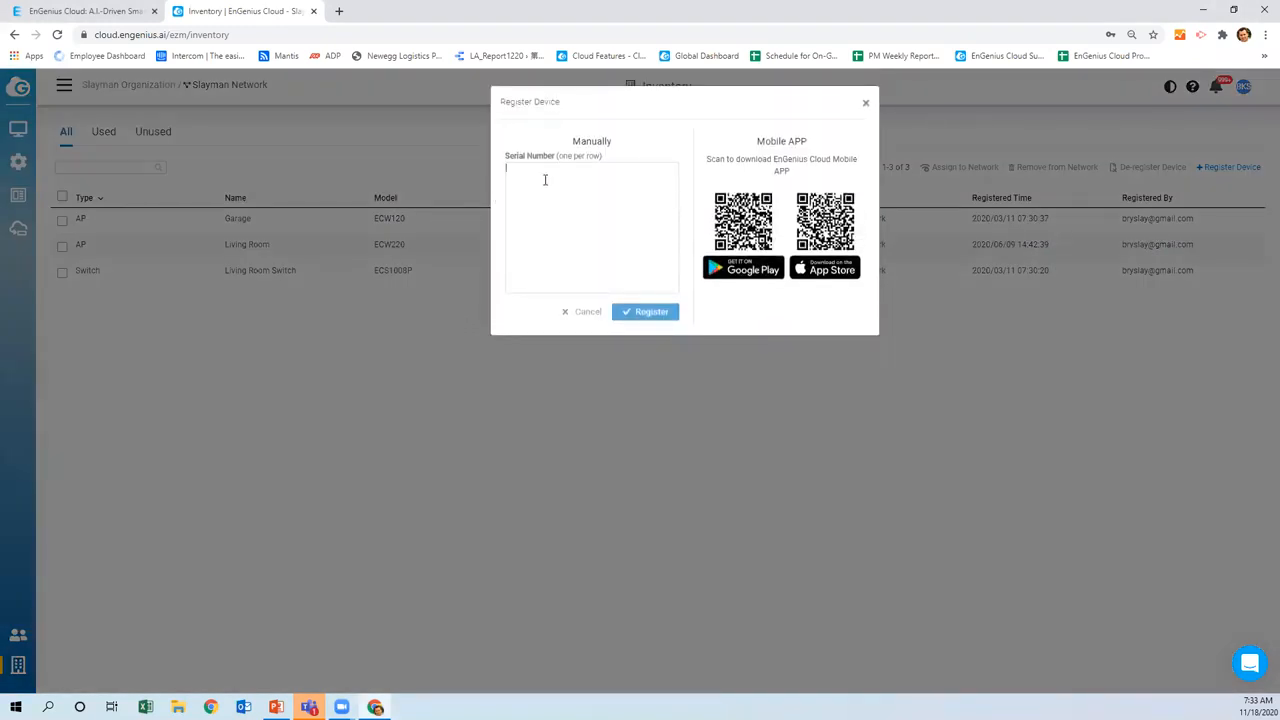
type("19")
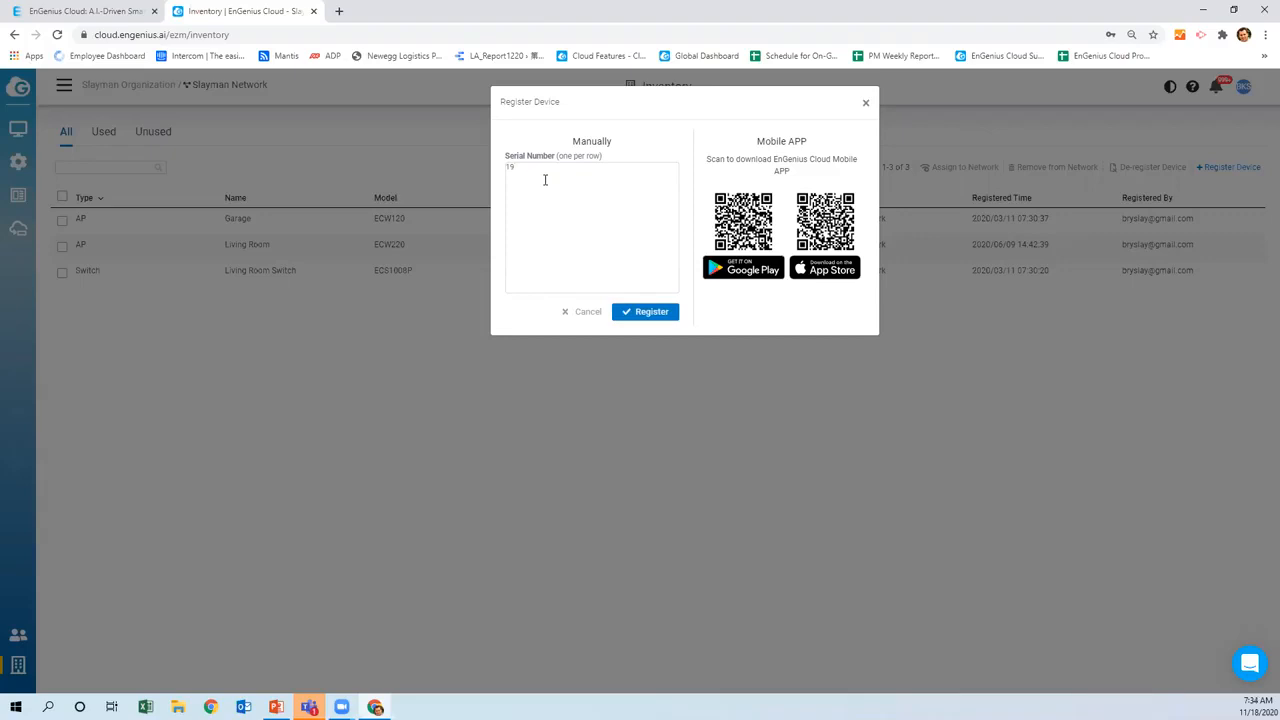
type("8")
type("0")
type("C")
type("2W")
type("11")
type("M")
type("H9")
left_click(654, 312)
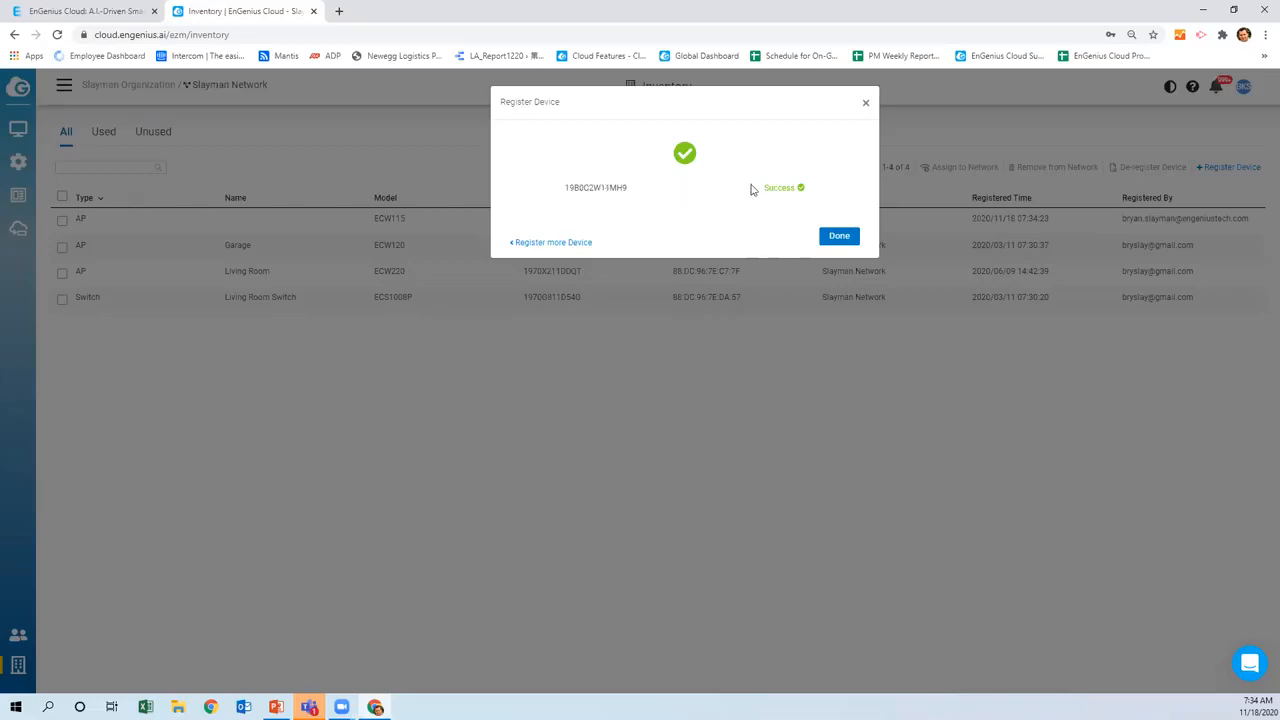
Dismiss the success dialog and select the unassigned ECW115 row in Inventory
left_click(845, 237)
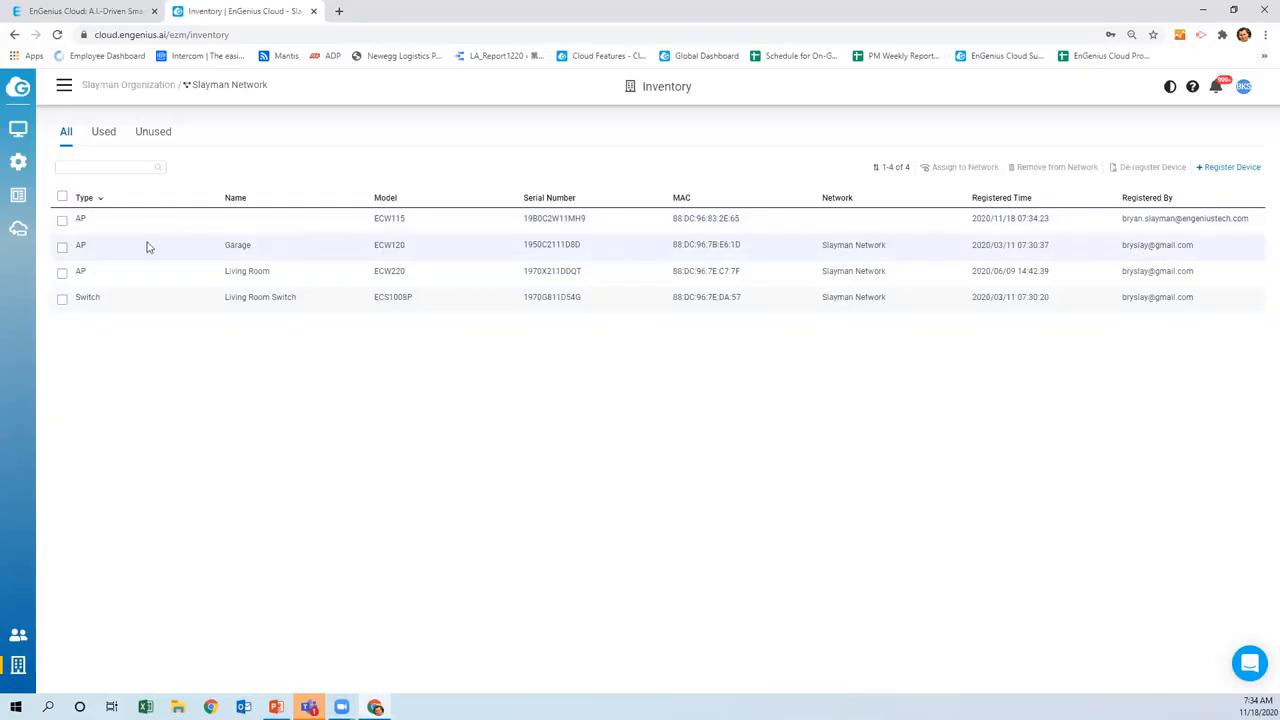
left_click(63, 222)
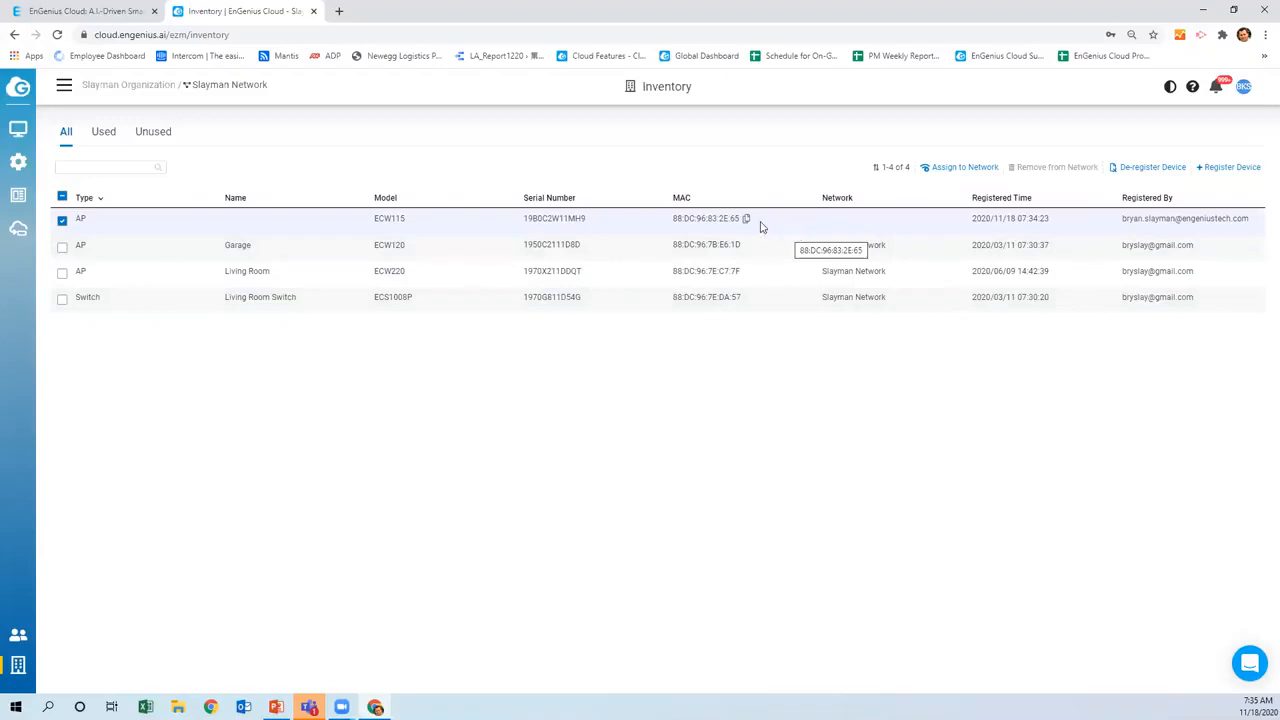
Assign the selected ECW115 access point to Slayman Network
left_click(960, 167)
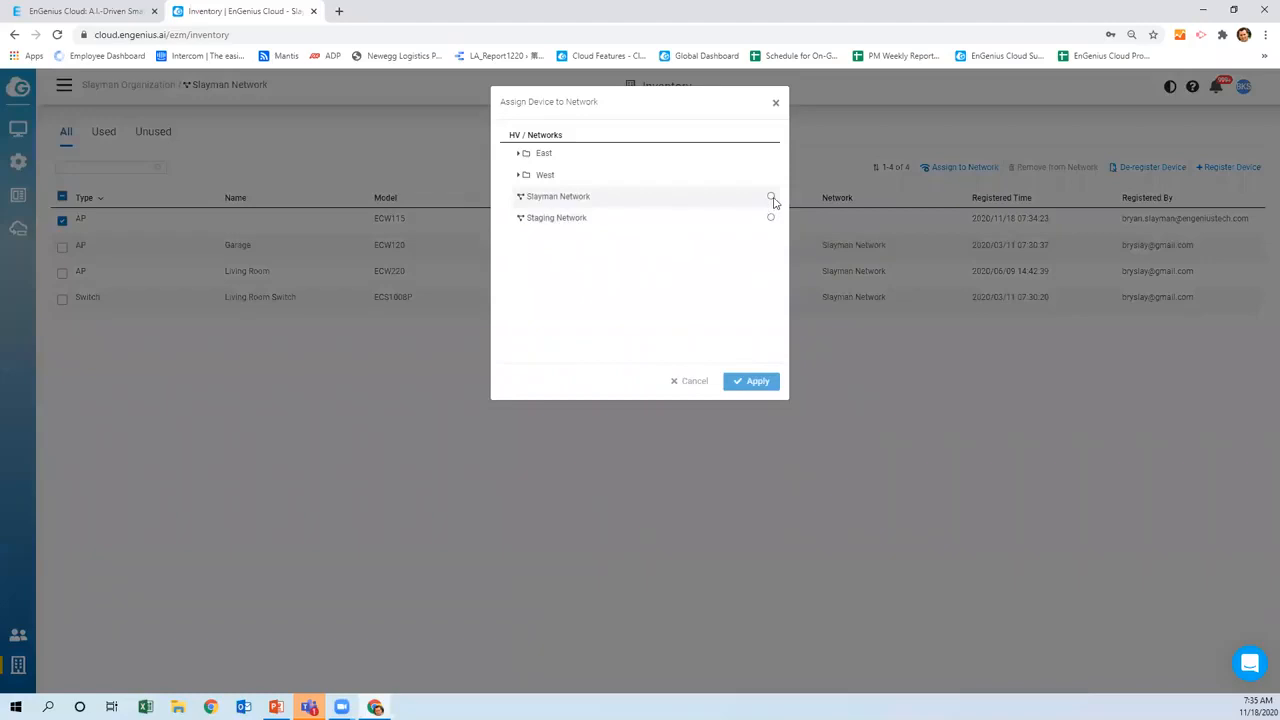
left_click(771, 197)
left_click(755, 384)
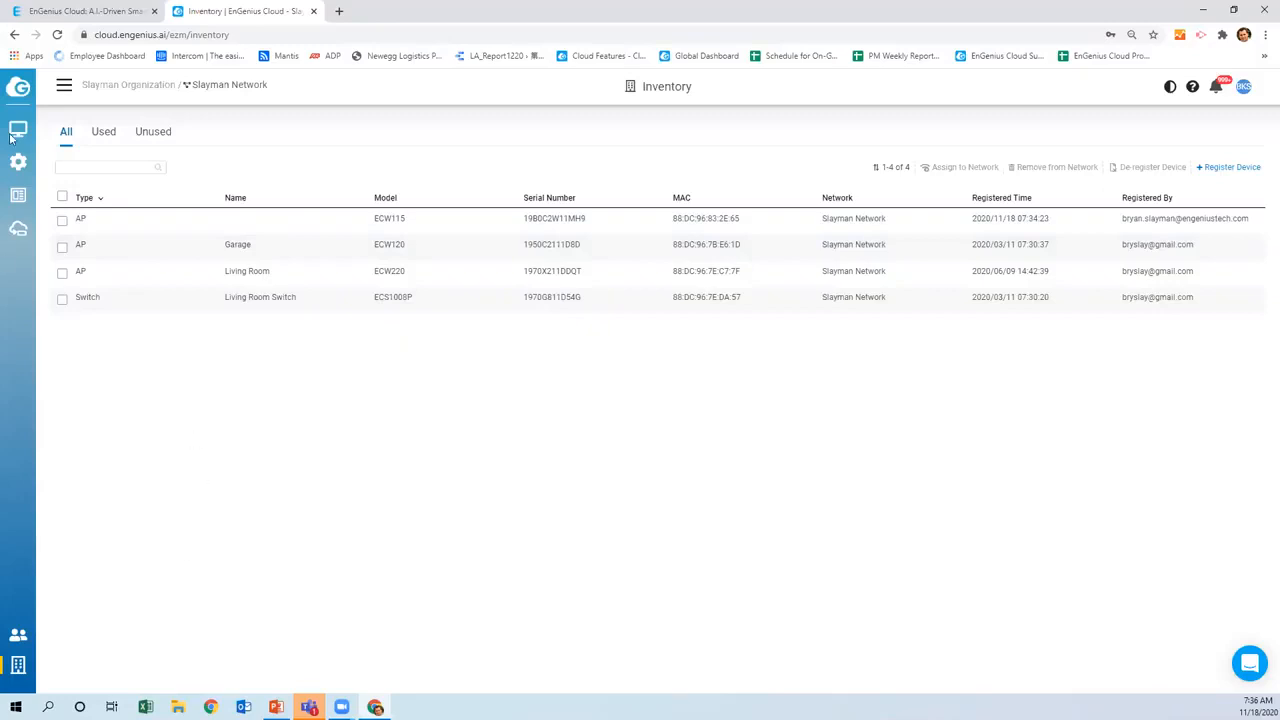
mouse_move(18, 131)
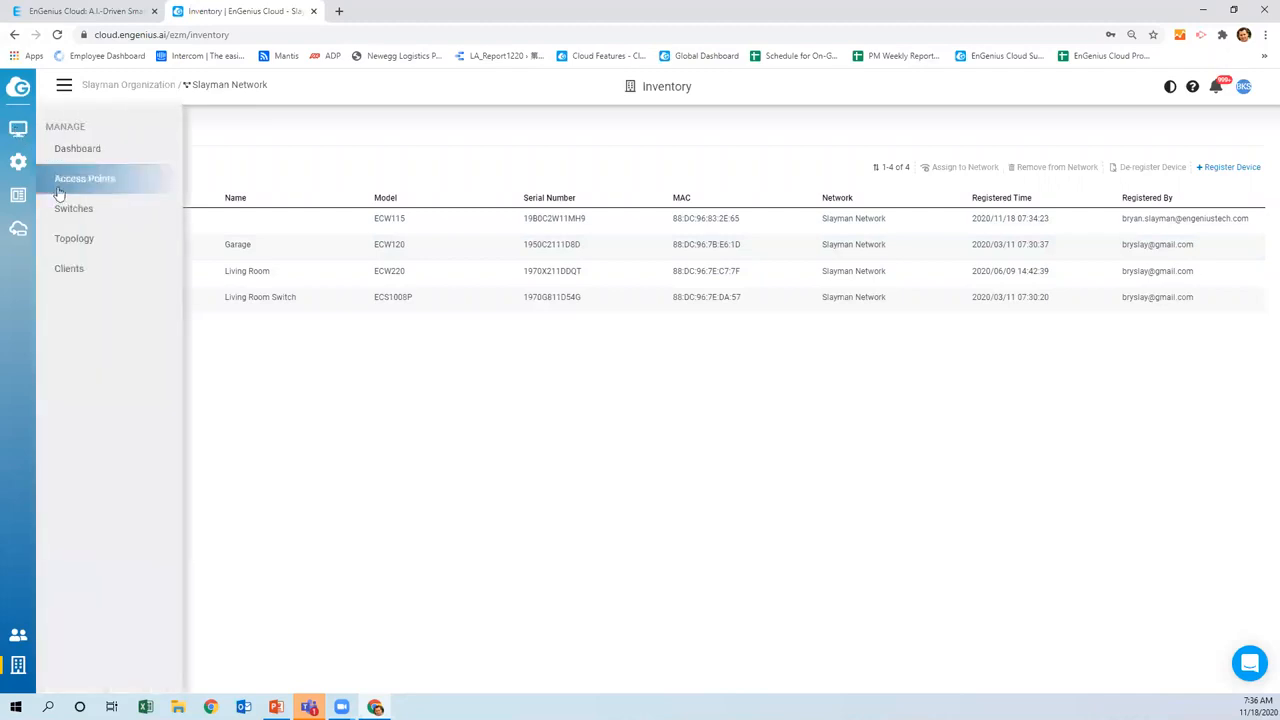
Open the Clients list and scroll through the connected clients
left_click(66, 268)
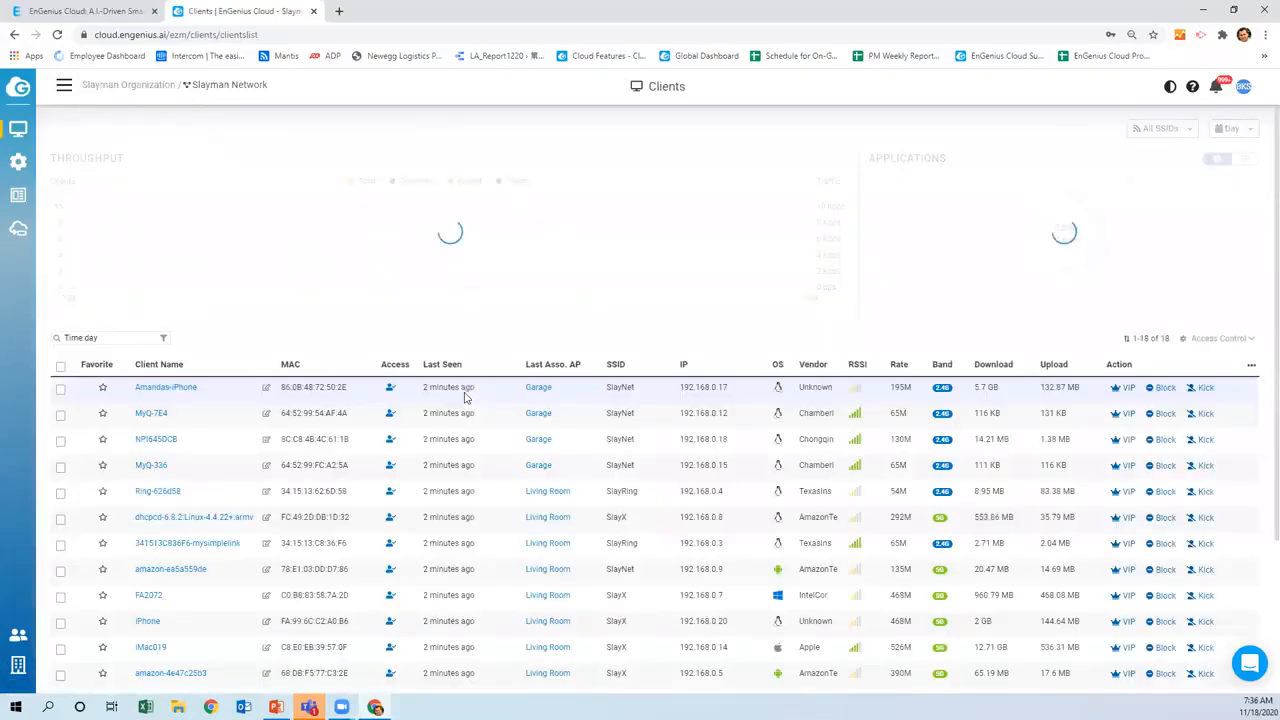
scroll(318, 438, "down", 1)
scroll(313, 432, "up", 3)
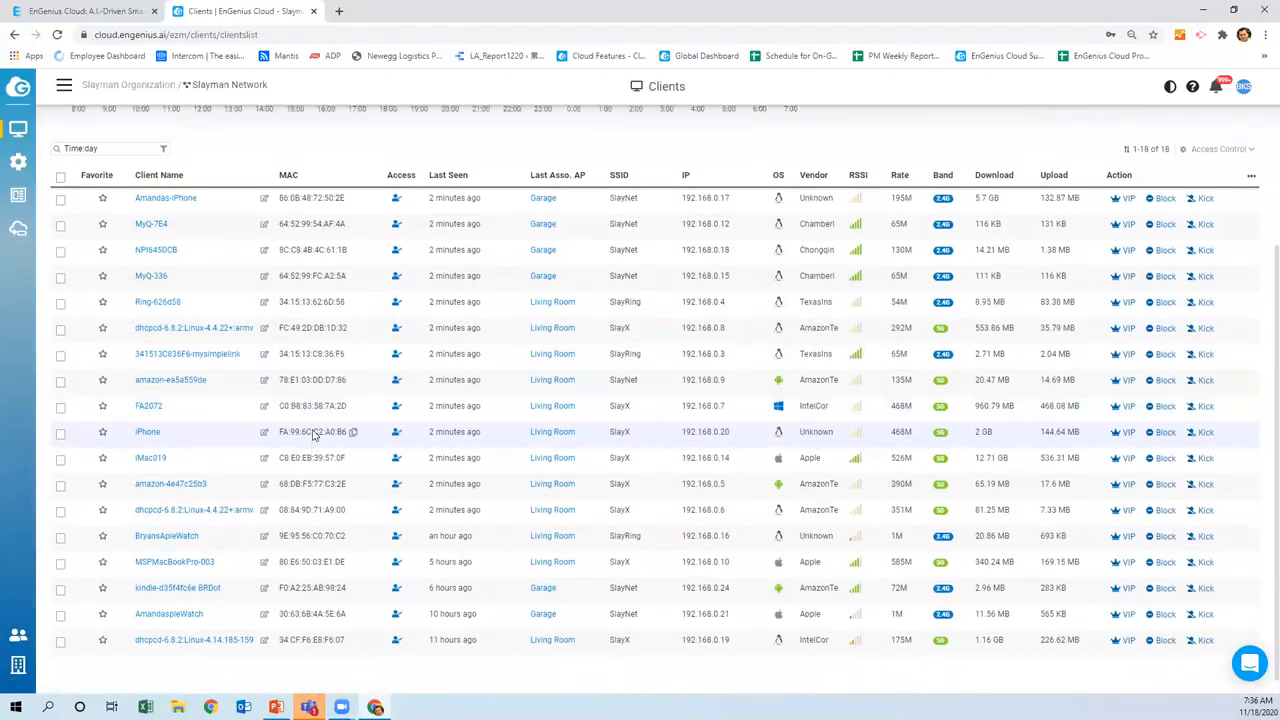
scroll(313, 432, "down", 3)
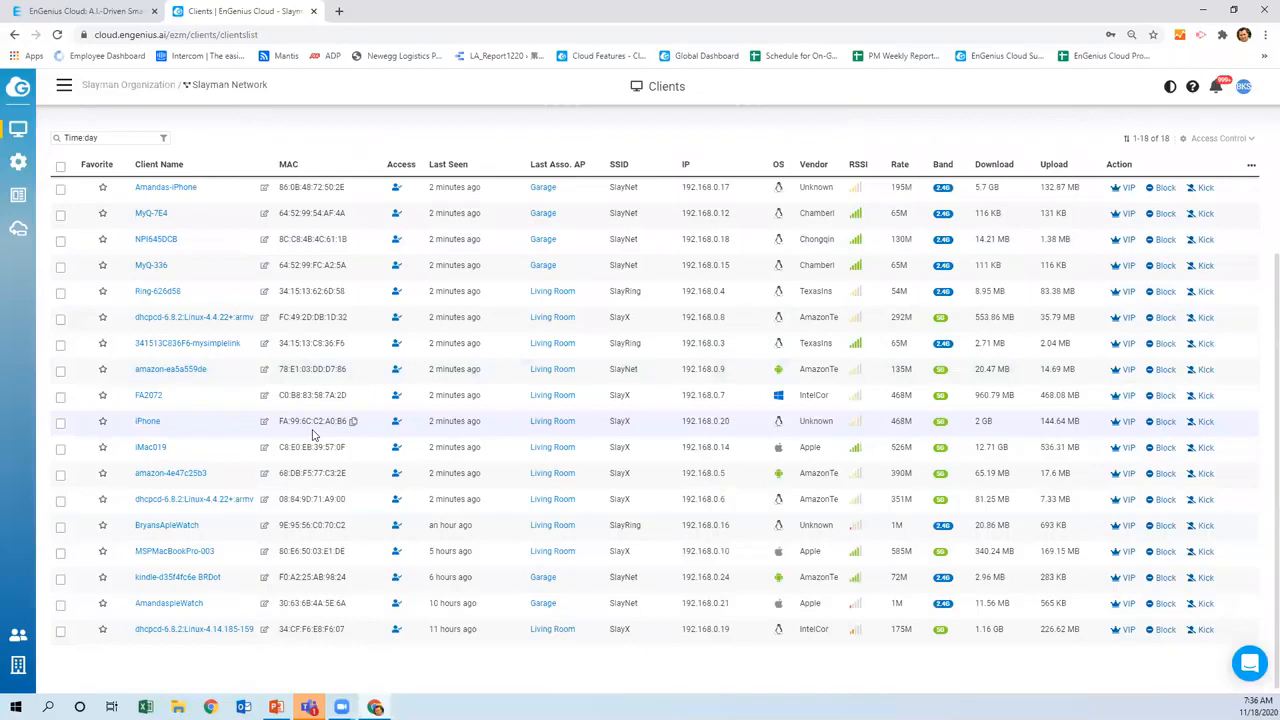
scroll(313, 432, "up", 3)
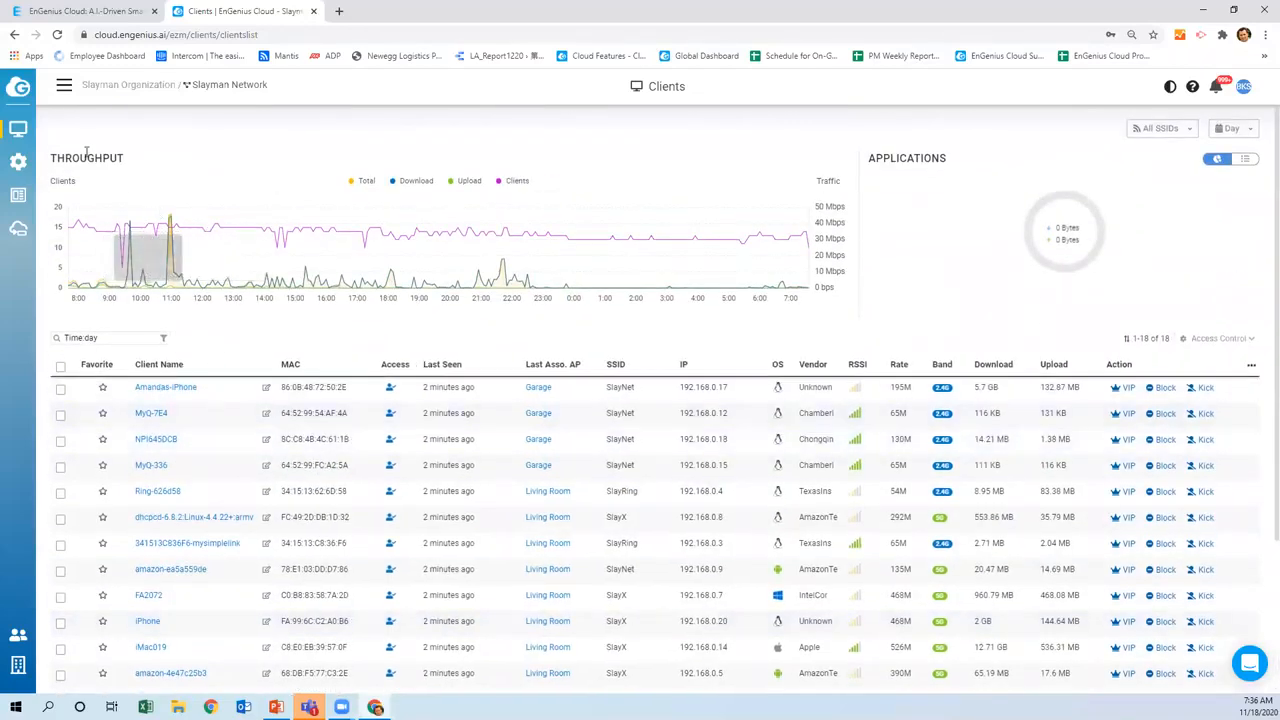
Switch to the dashboard showing 1 switch, 3 APs with one offline, and 13 clients
mouse_move(22, 130)
left_click(75, 148)
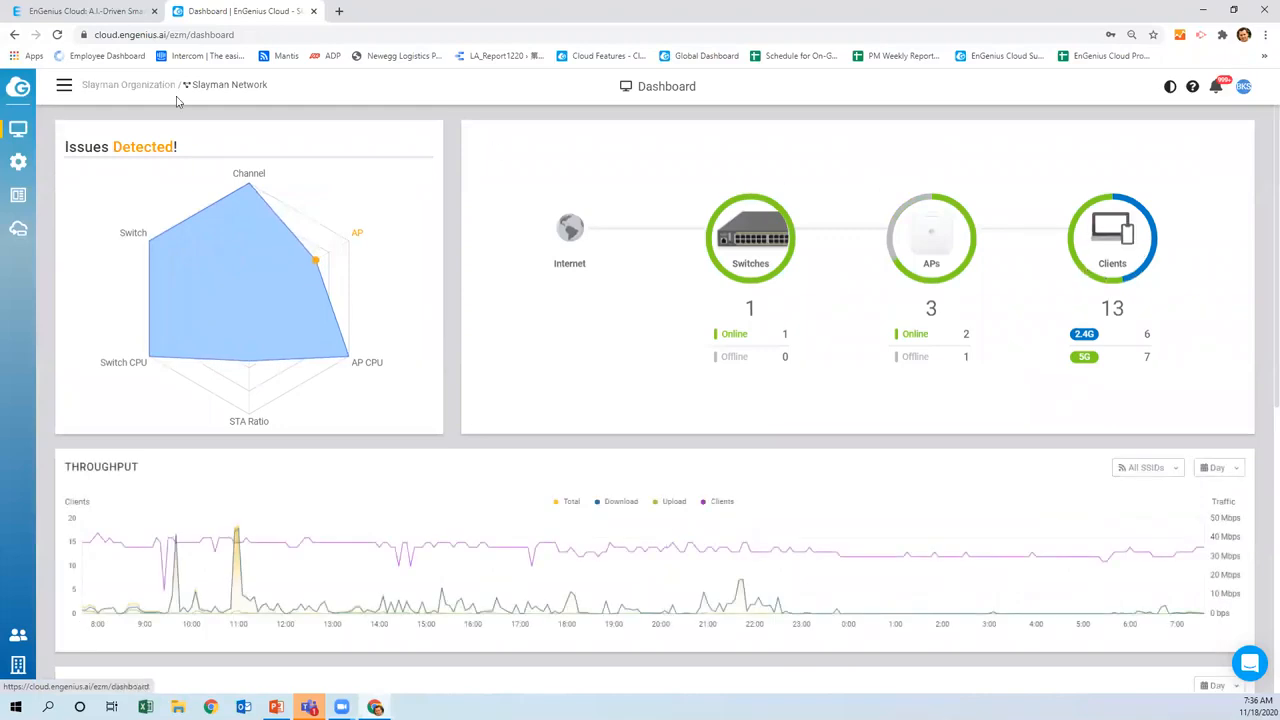
mouse_move(18, 130)
mouse_move(290, 278)
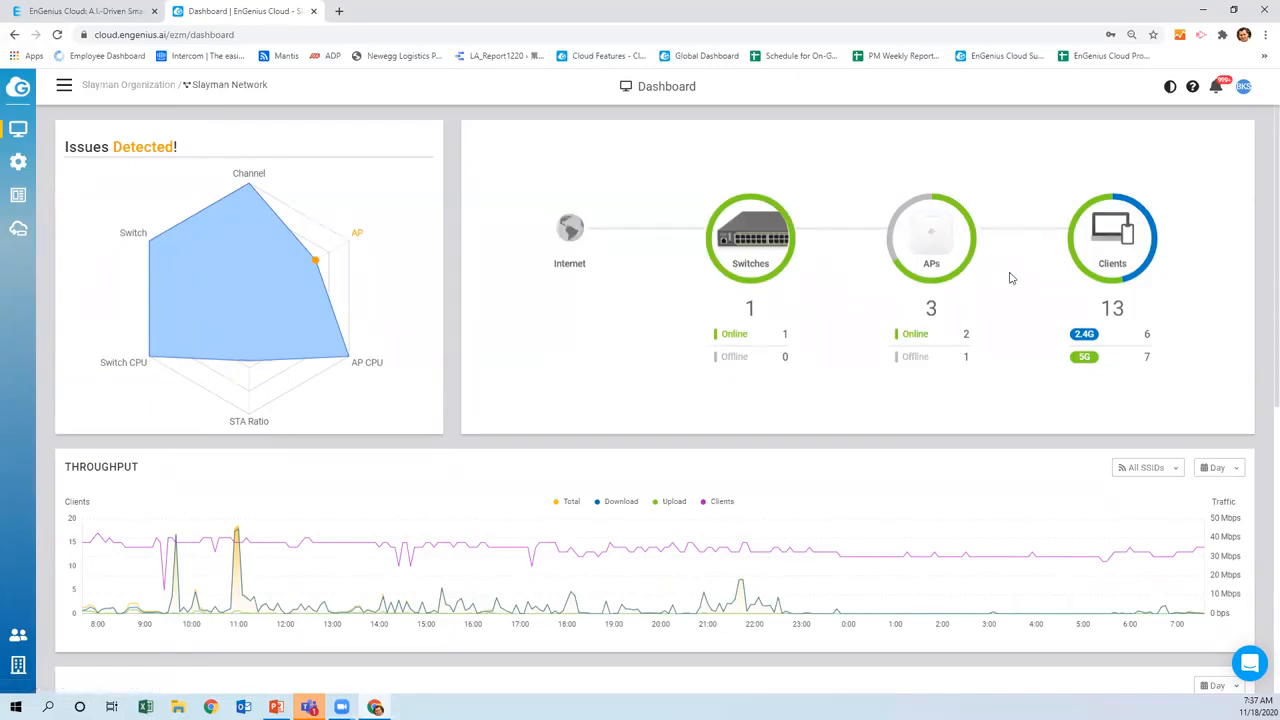
Open the Clients list, scroll it, and select then deselect the first client
left_click(1110, 241)
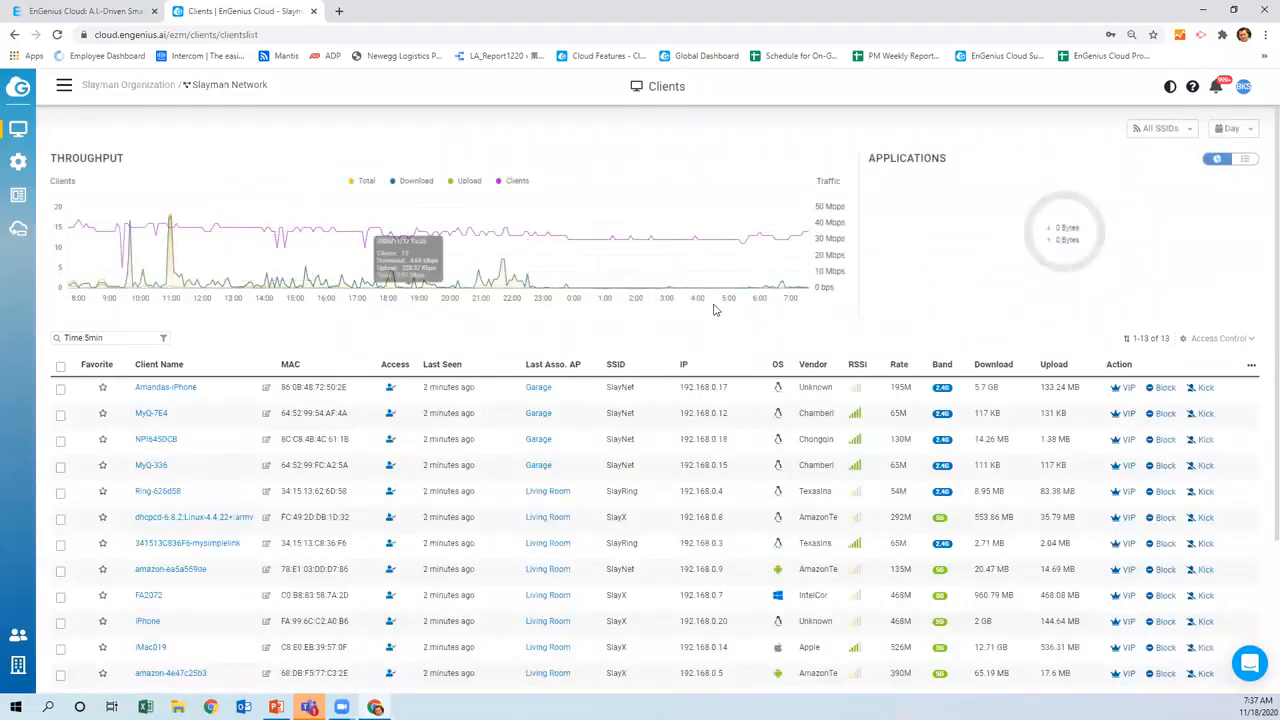
scroll(645, 277, "down", 1)
scroll(645, 277, "down", 1)
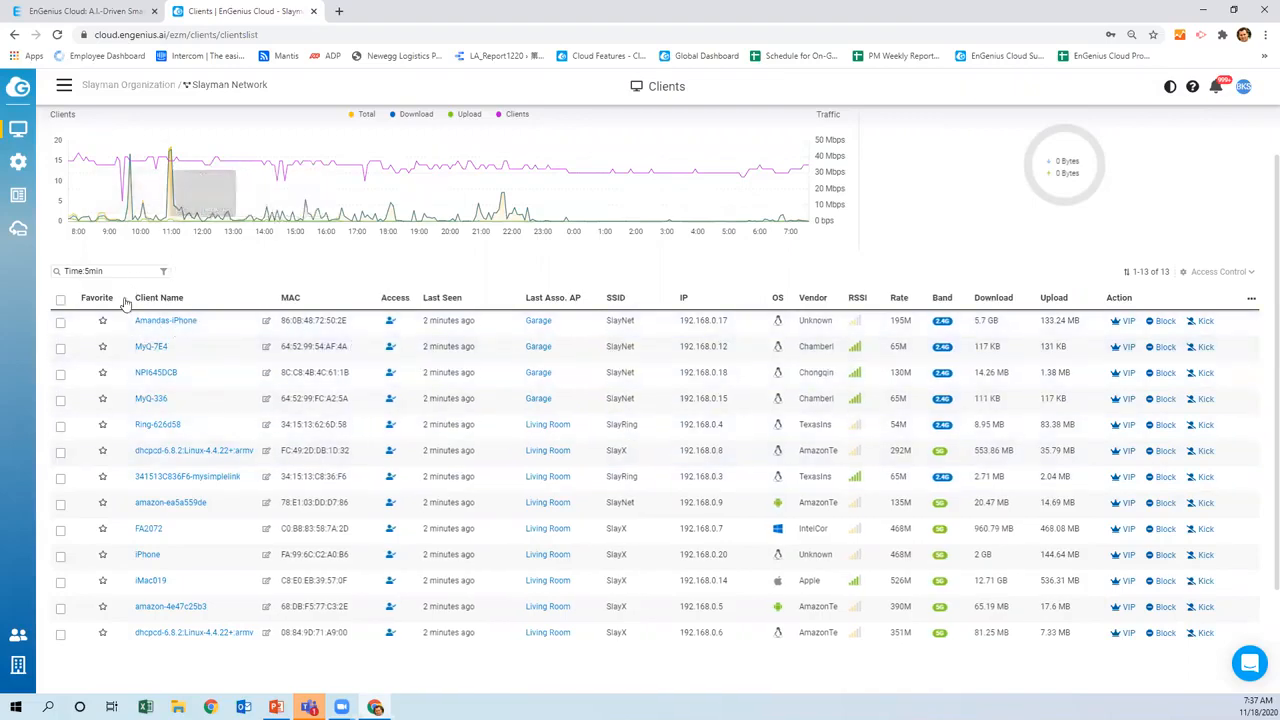
left_click(61, 325)
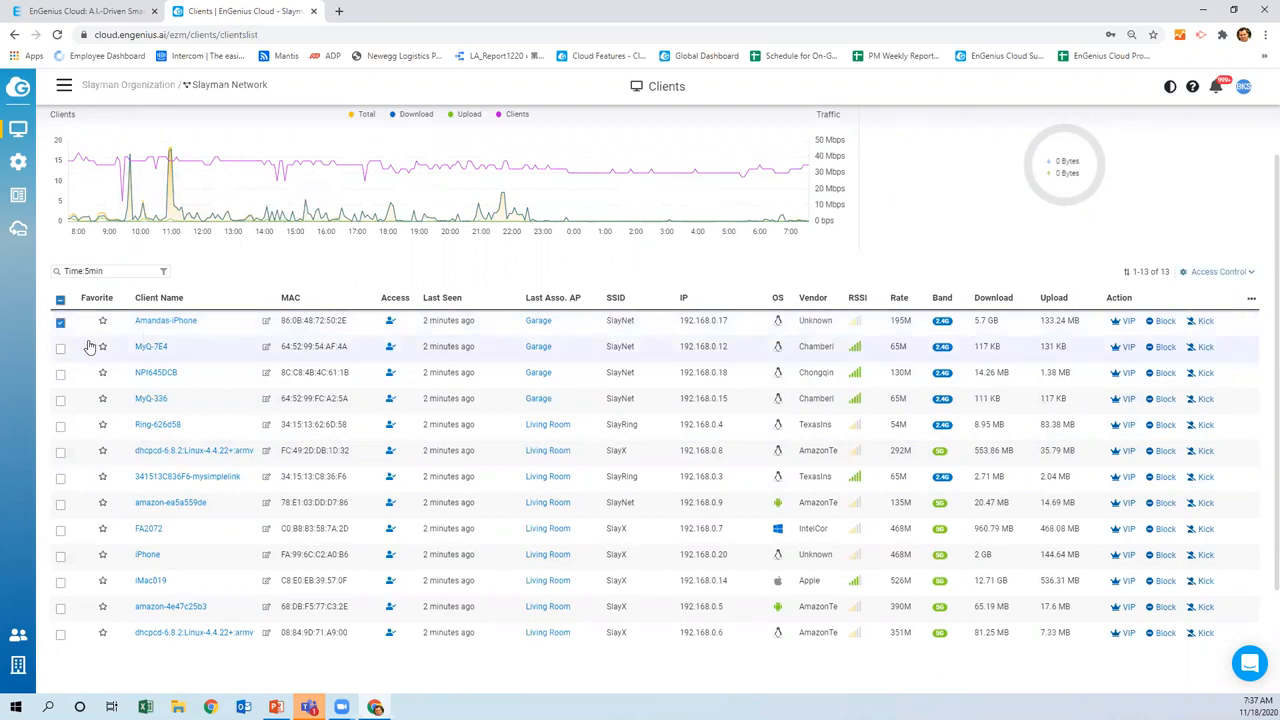
left_click(61, 324)
Star client FA2072, sort favourites to the top, and open its detail page
left_click(102, 529)
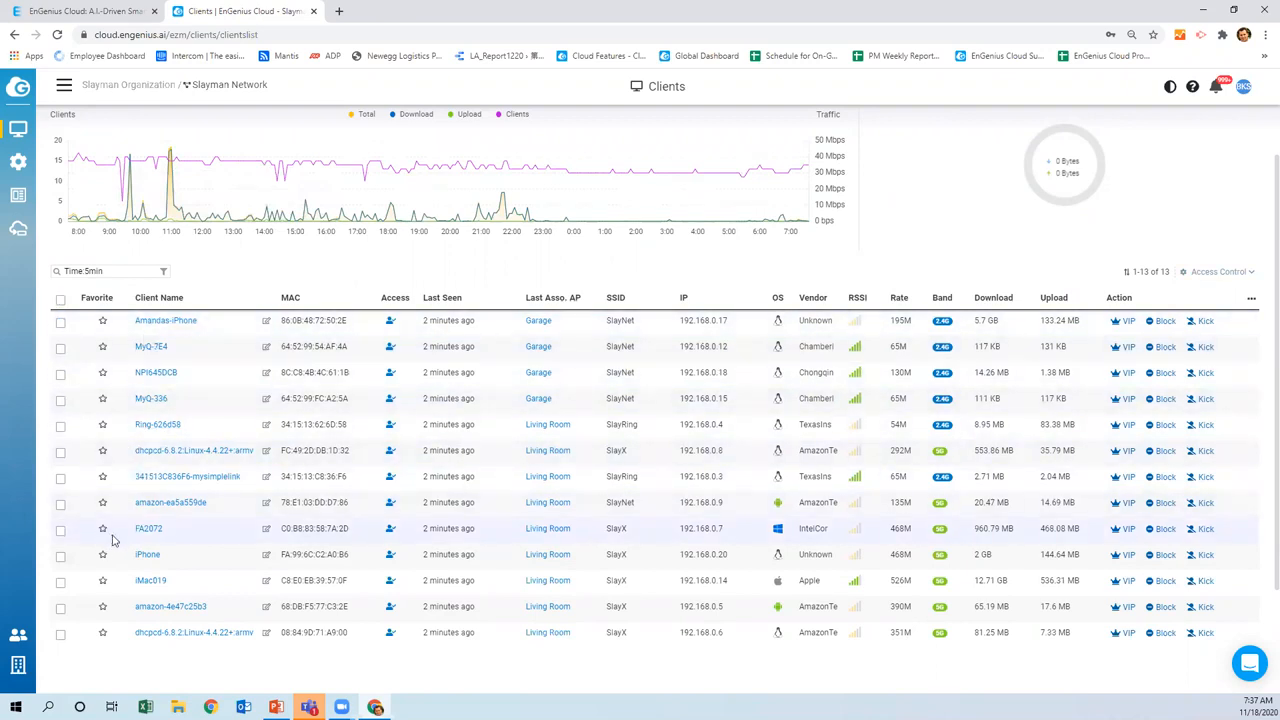
left_click(97, 298)
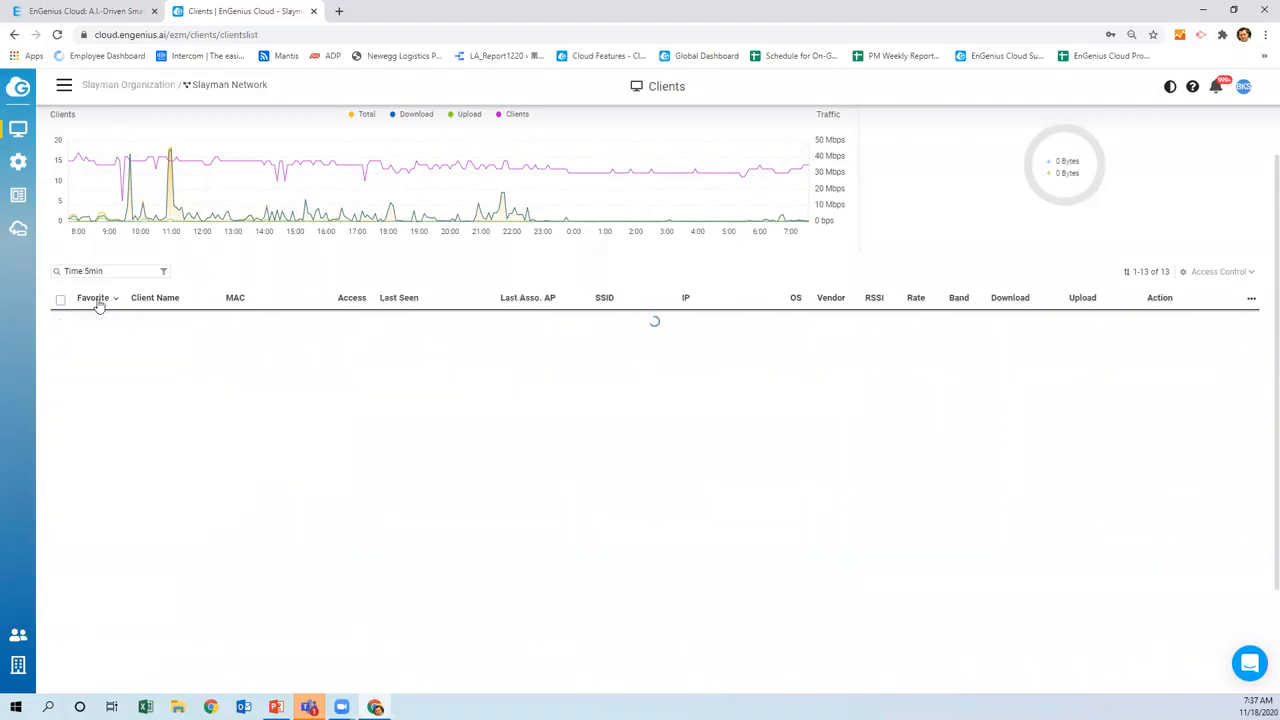
left_click(96, 300)
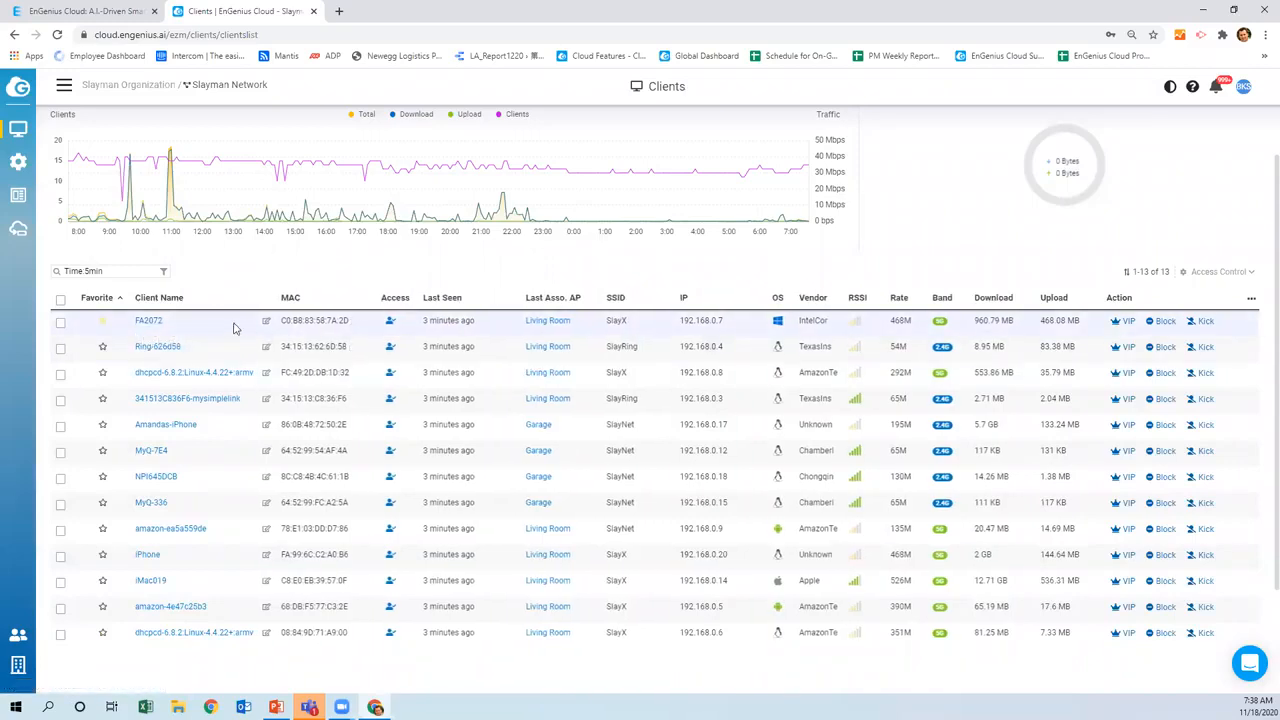
left_click(150, 322)
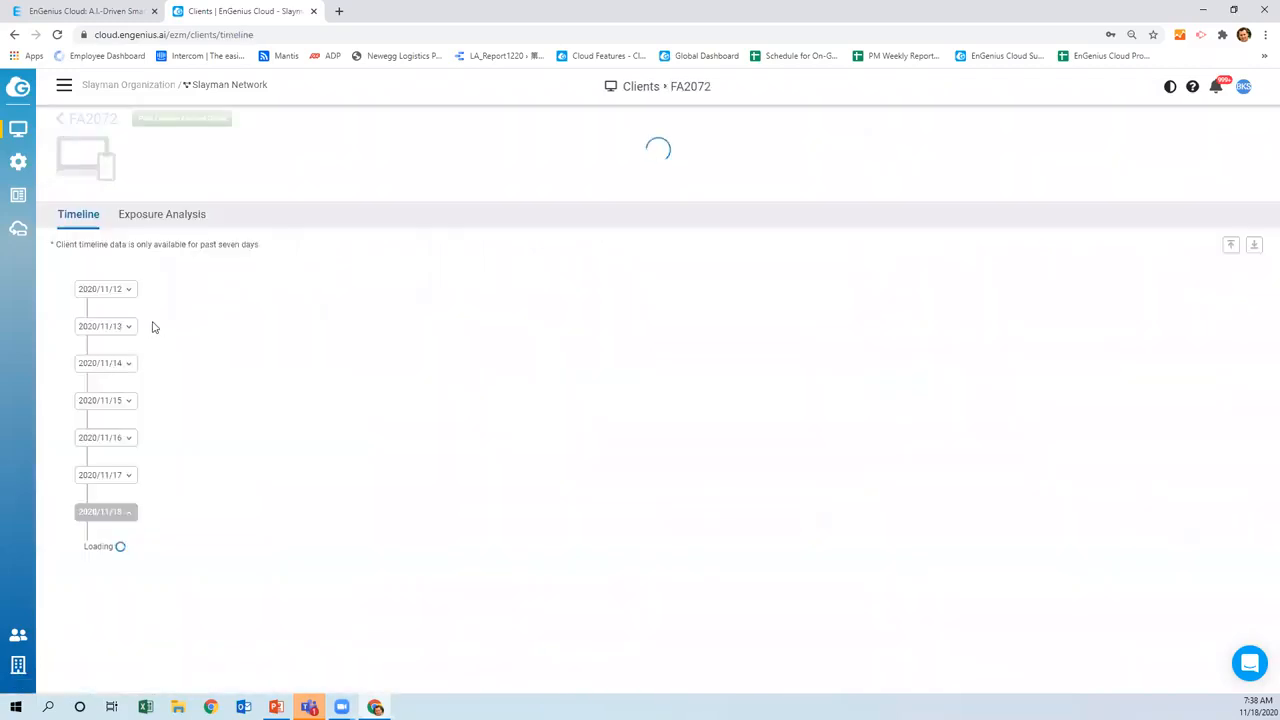
Expand the events of the latest Living Room session and the earlier session on FA2072's timeline
scroll(182, 344, "down", 1)
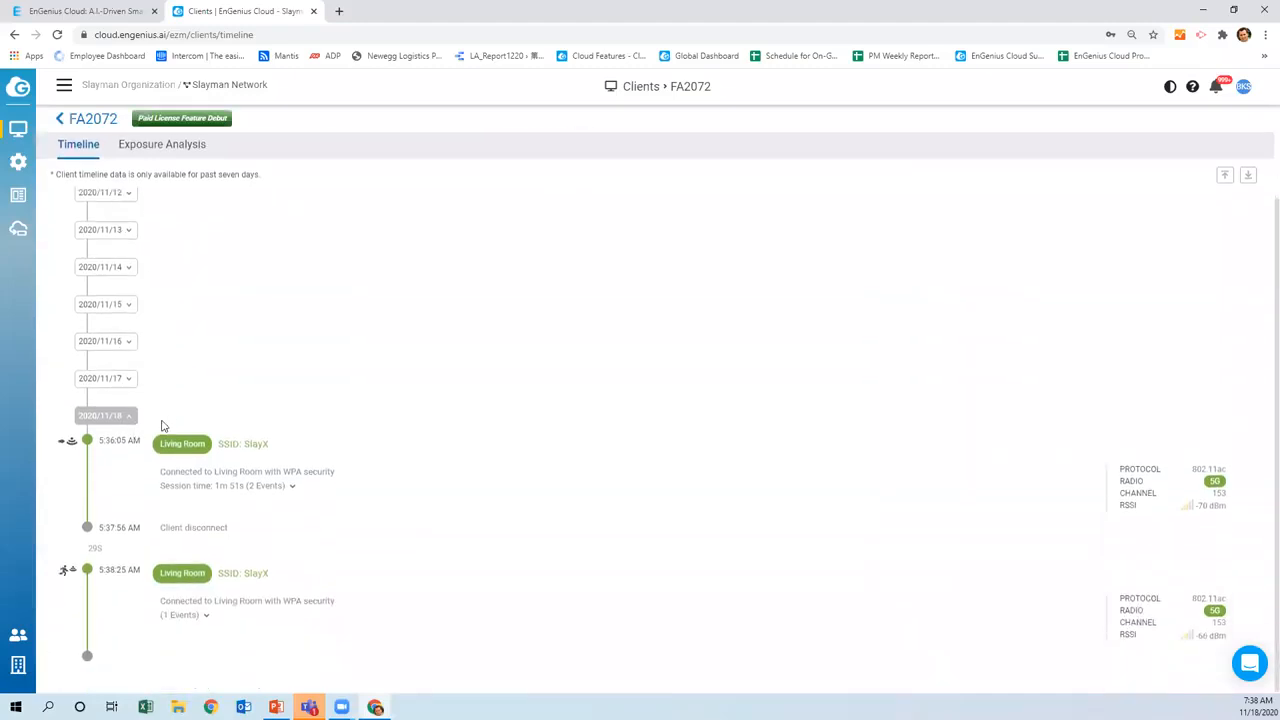
left_click(207, 616)
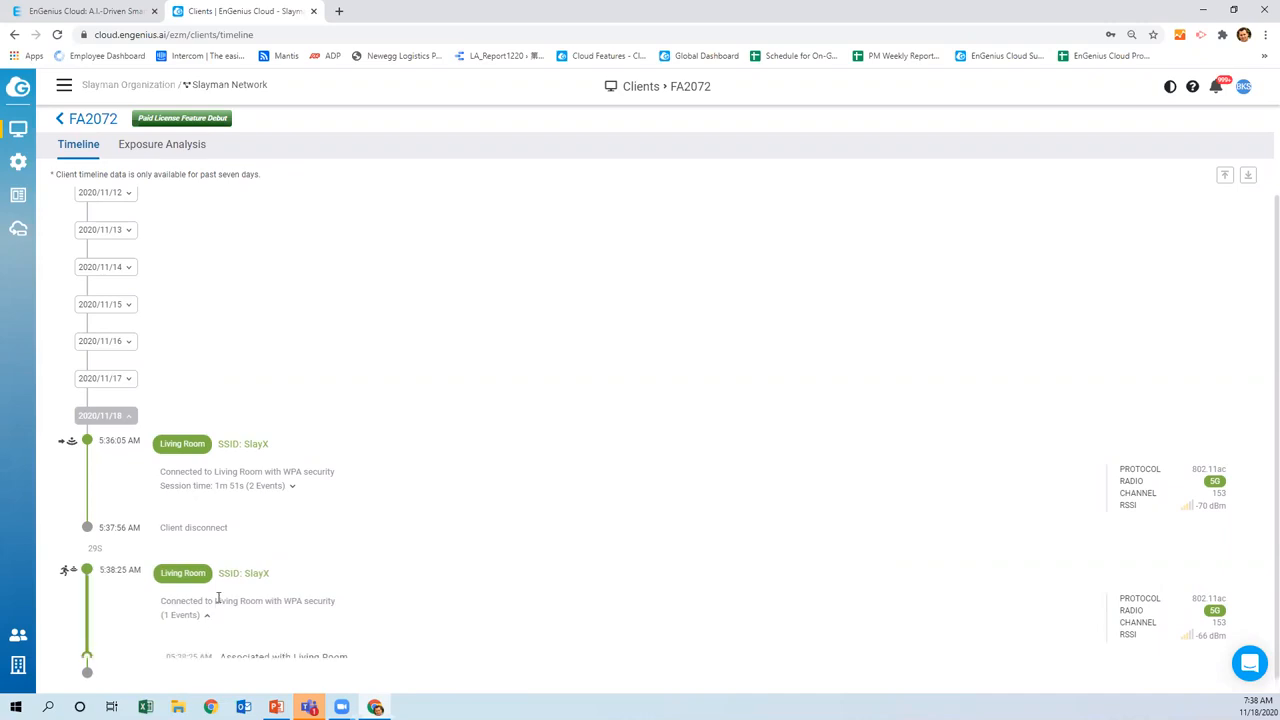
left_click(293, 487)
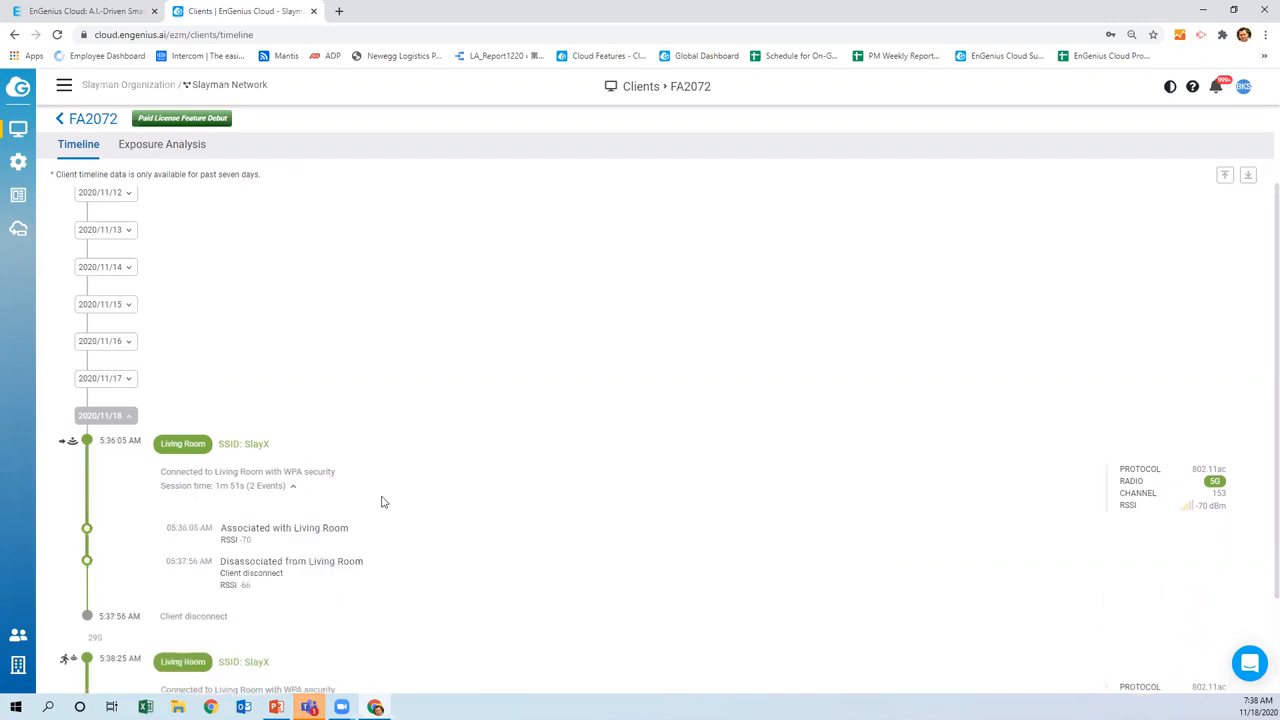
scroll(300, 440, "down", 1)
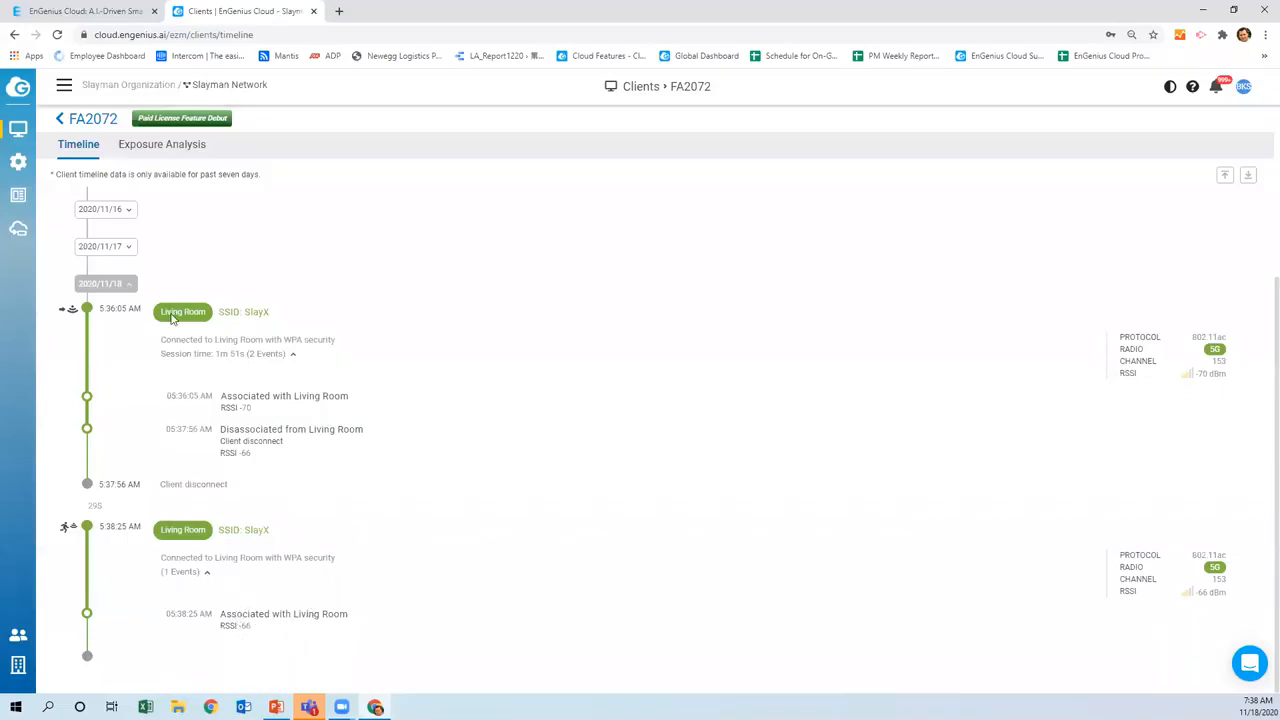
Expand the 2020/11/17 and 2020/11/16 days and show the 55s and 5:53:17 AM session events
left_click(127, 249)
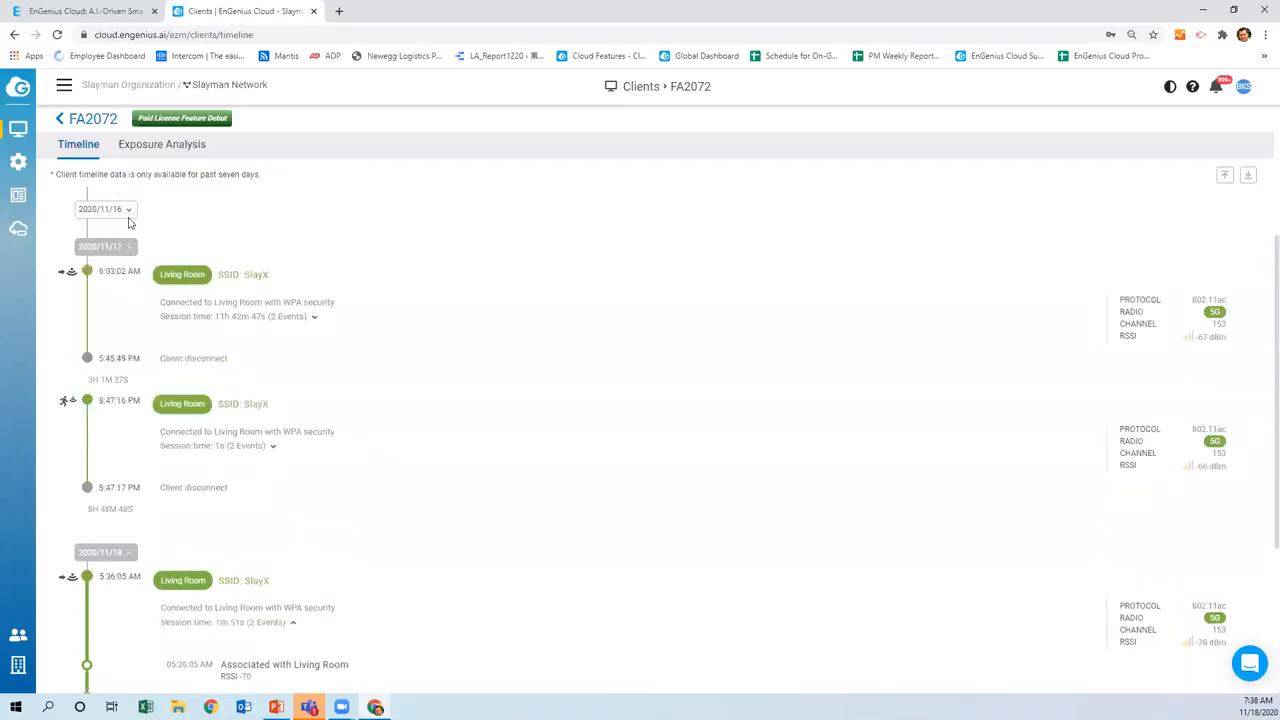
left_click(127, 211)
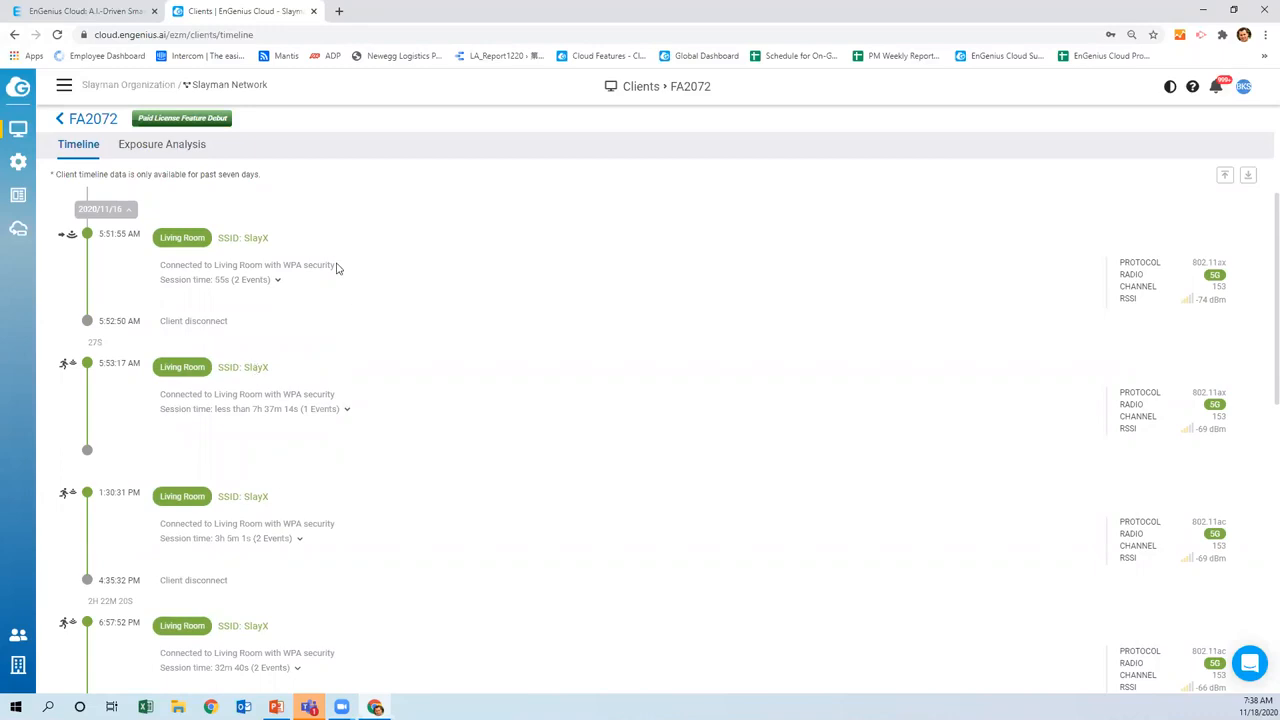
left_click(278, 281)
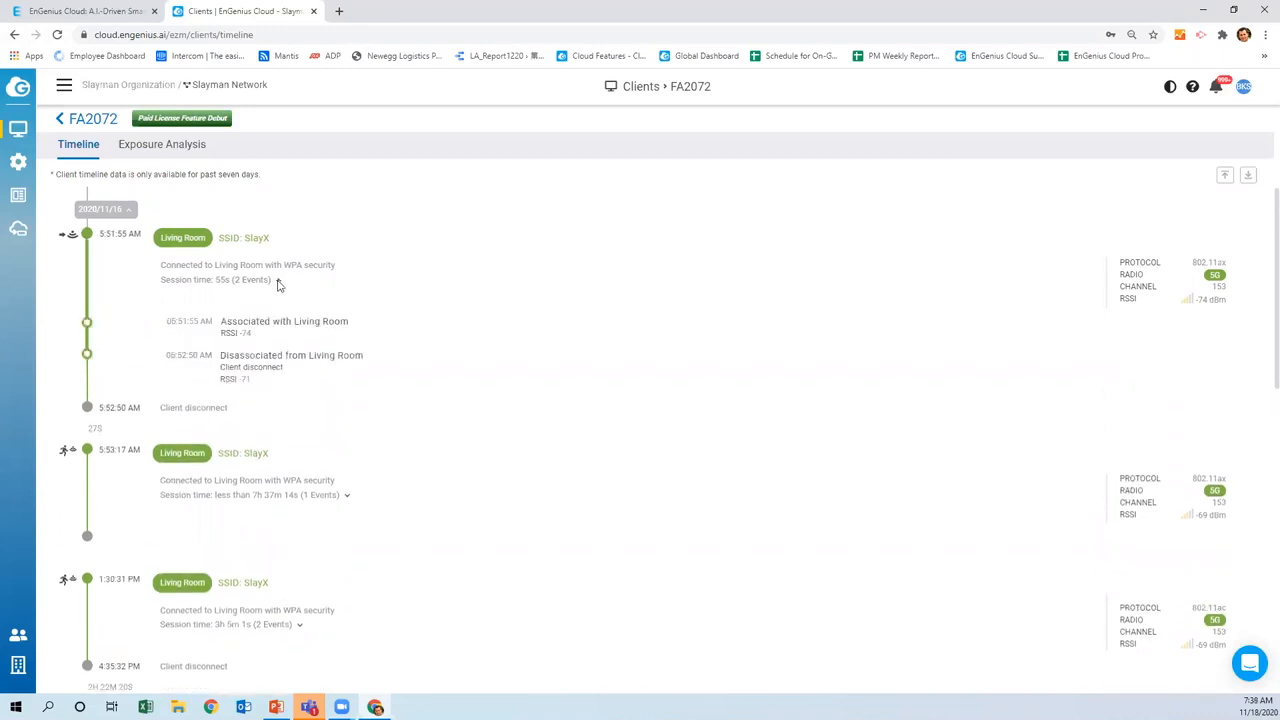
left_click(349, 500)
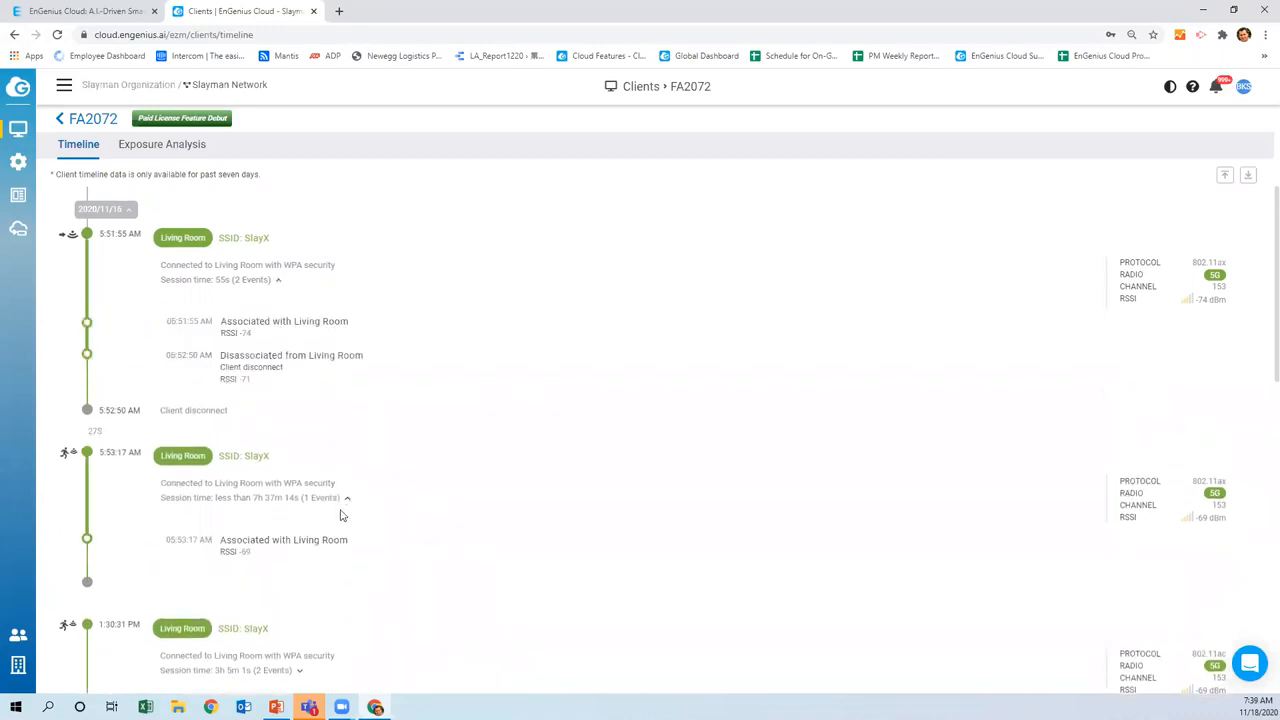
scroll(340, 515, "down", 1)
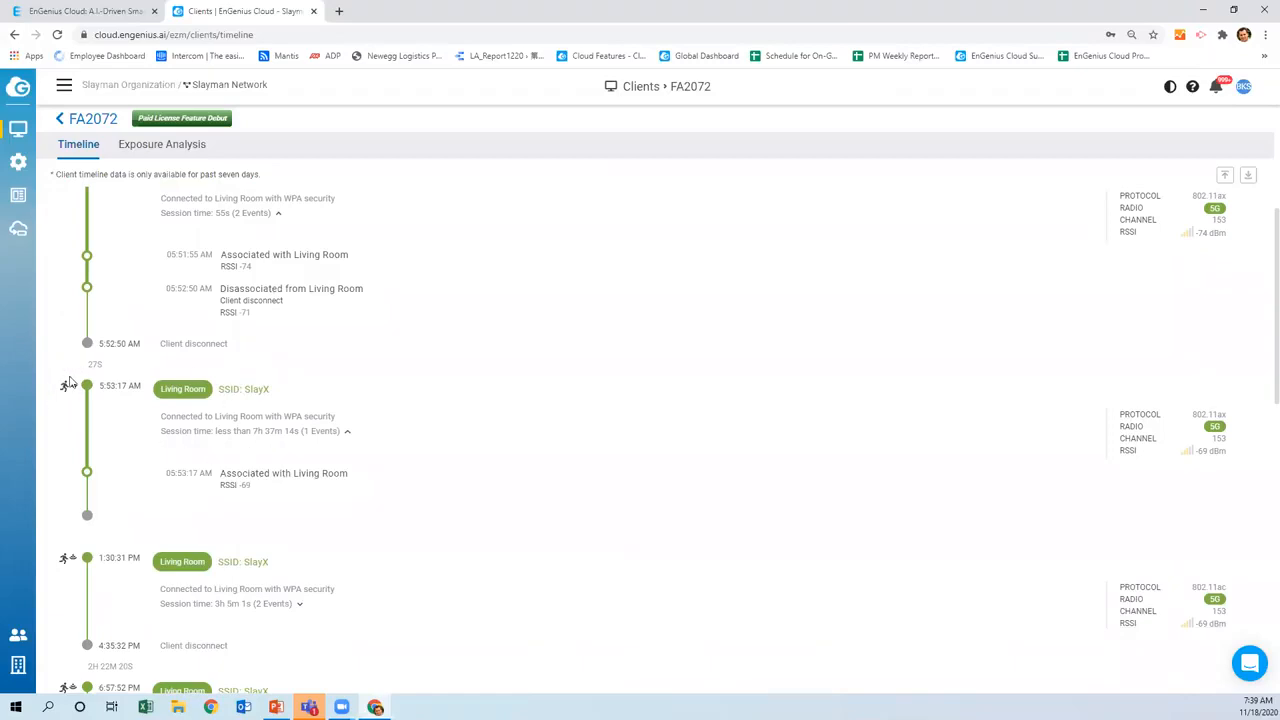
scroll(65, 383, "up", 4)
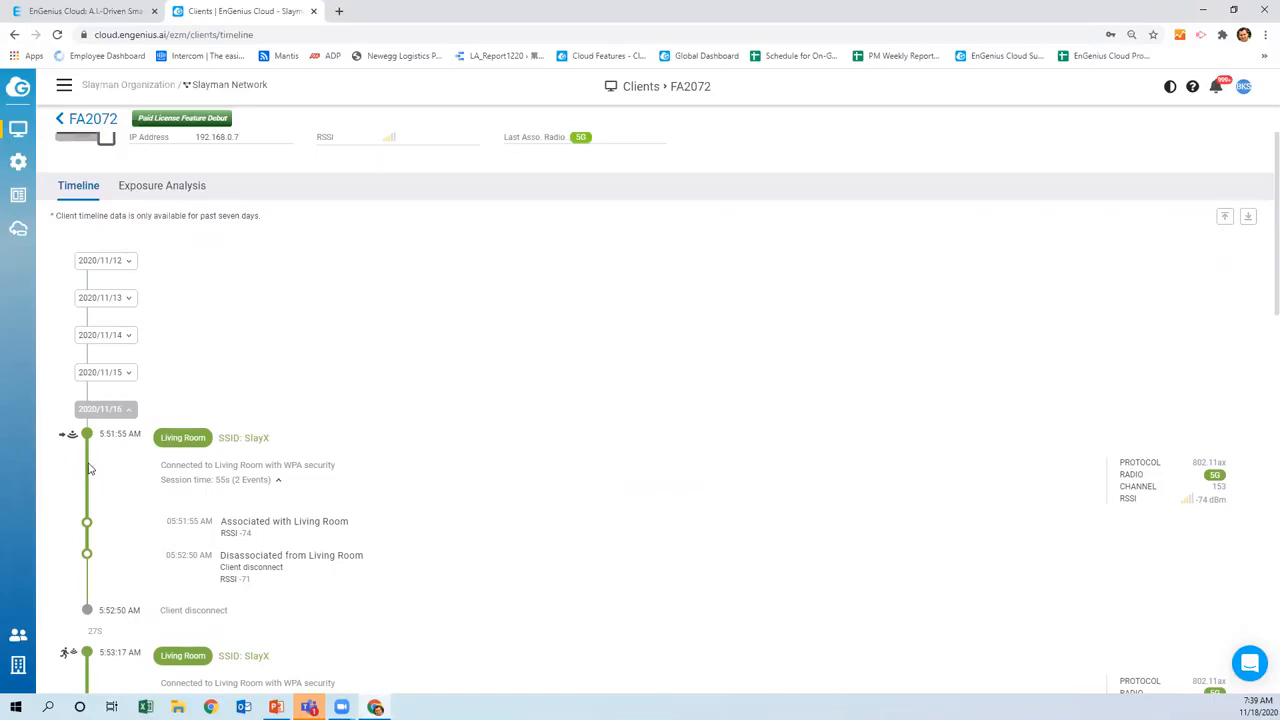
scroll(137, 466, "down", 6)
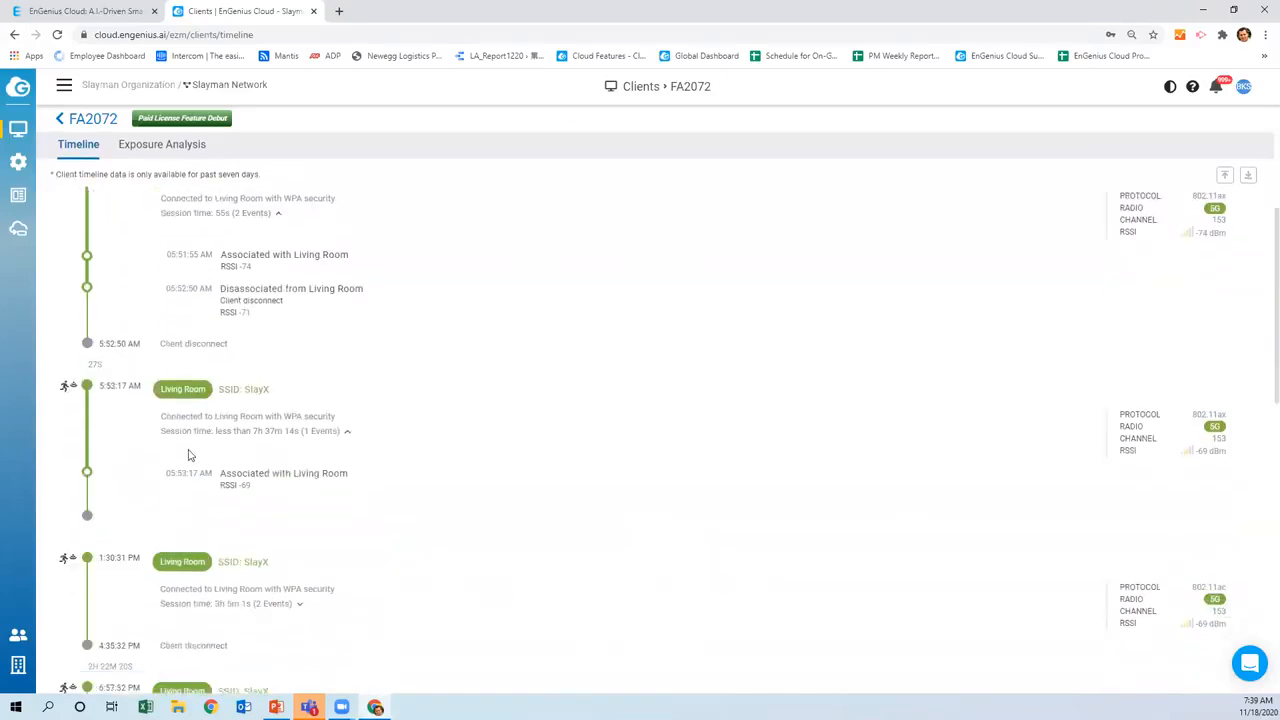
scroll(190, 469, "down", 3)
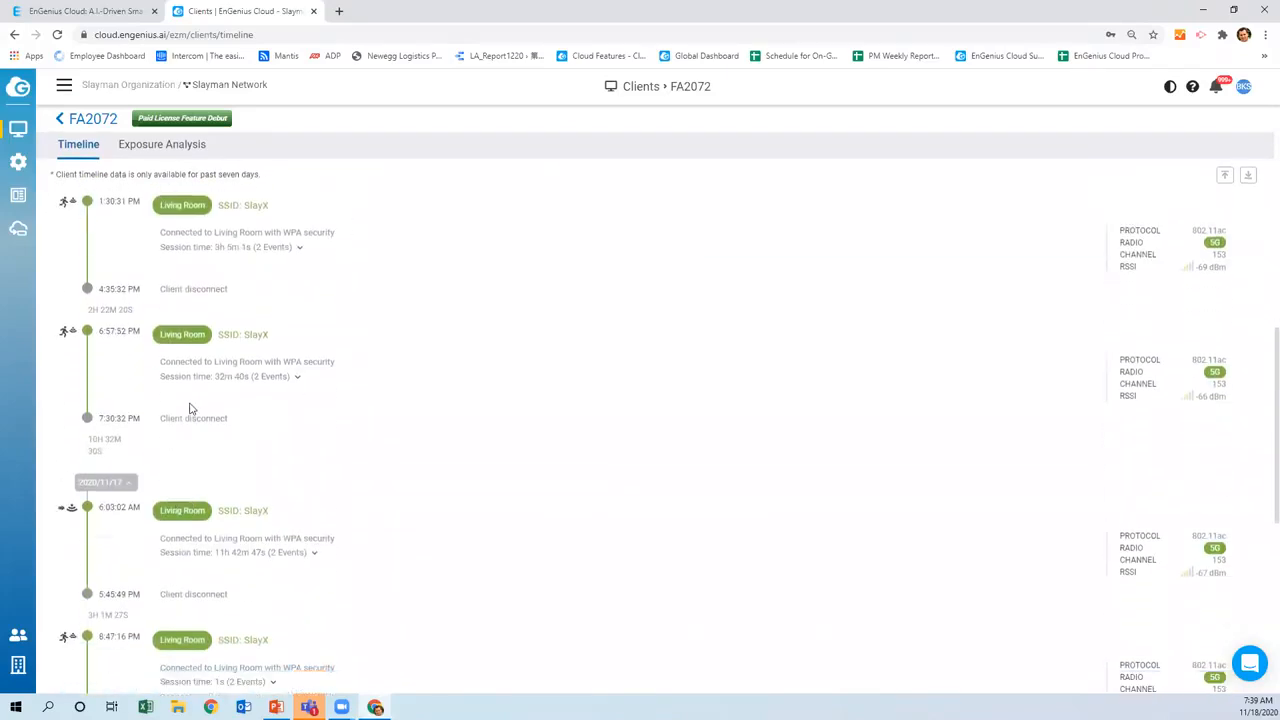
scroll(154, 520, "up", 4)
scroll(155, 495, "up", 3)
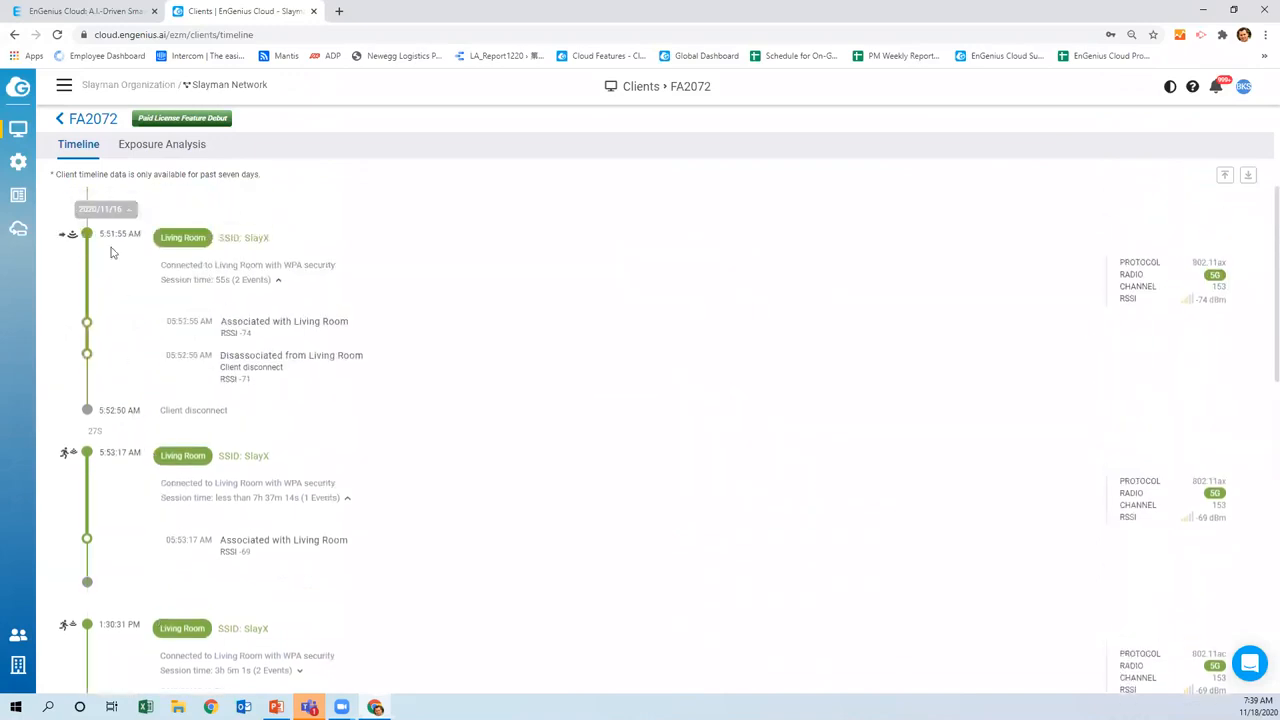
Check the dashboard status (Everything is OK, 1 switch, 3 APs, 13 clients), then reopen Clients
mouse_move(27, 121)
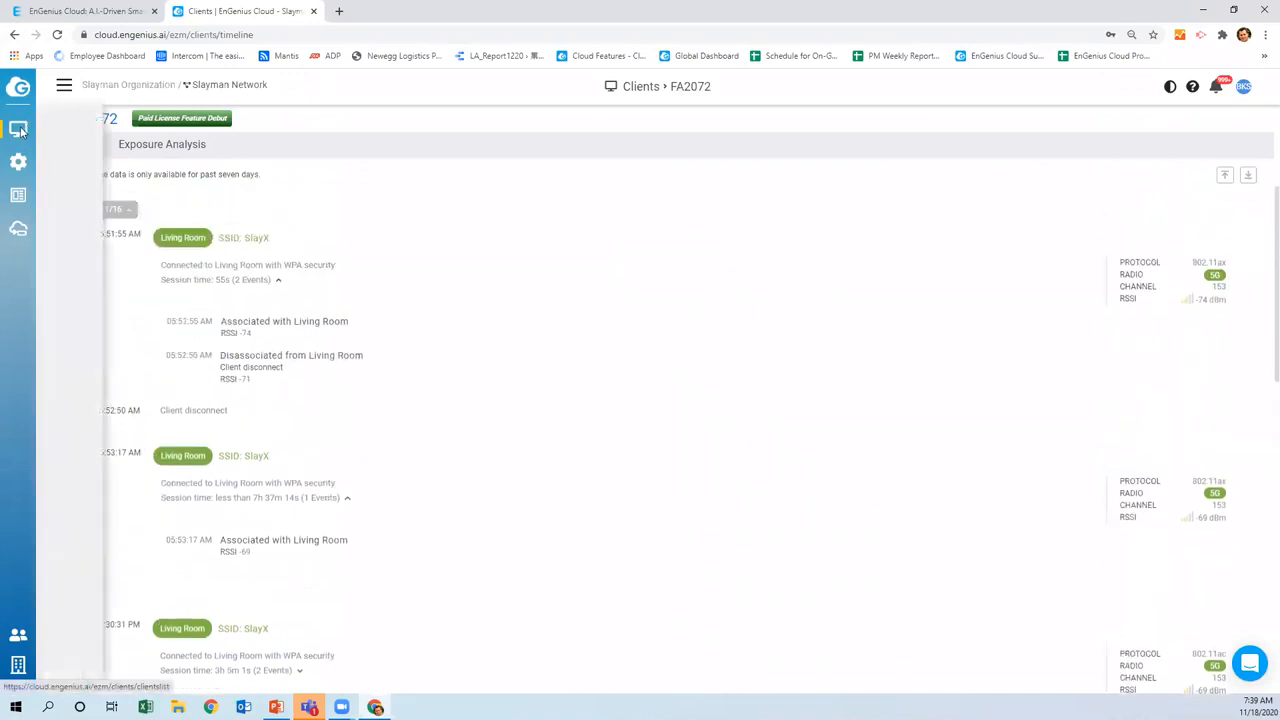
left_click(67, 149)
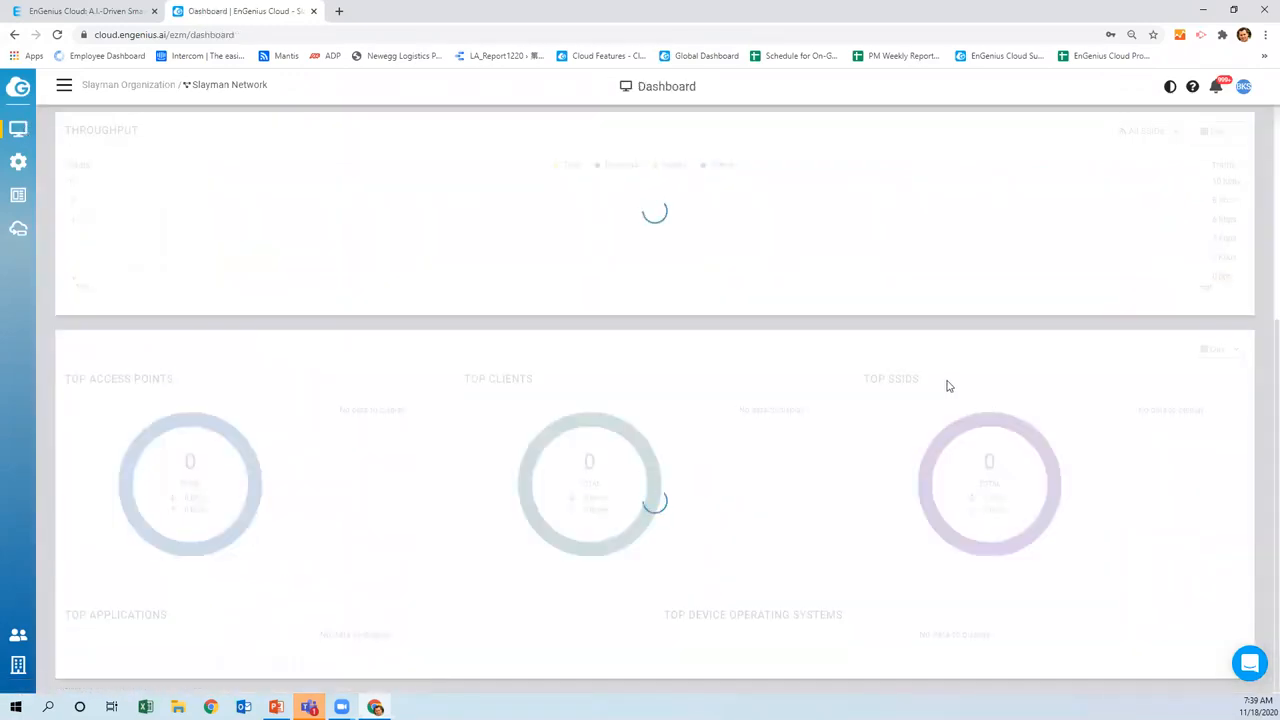
scroll(948, 386, "up", 3)
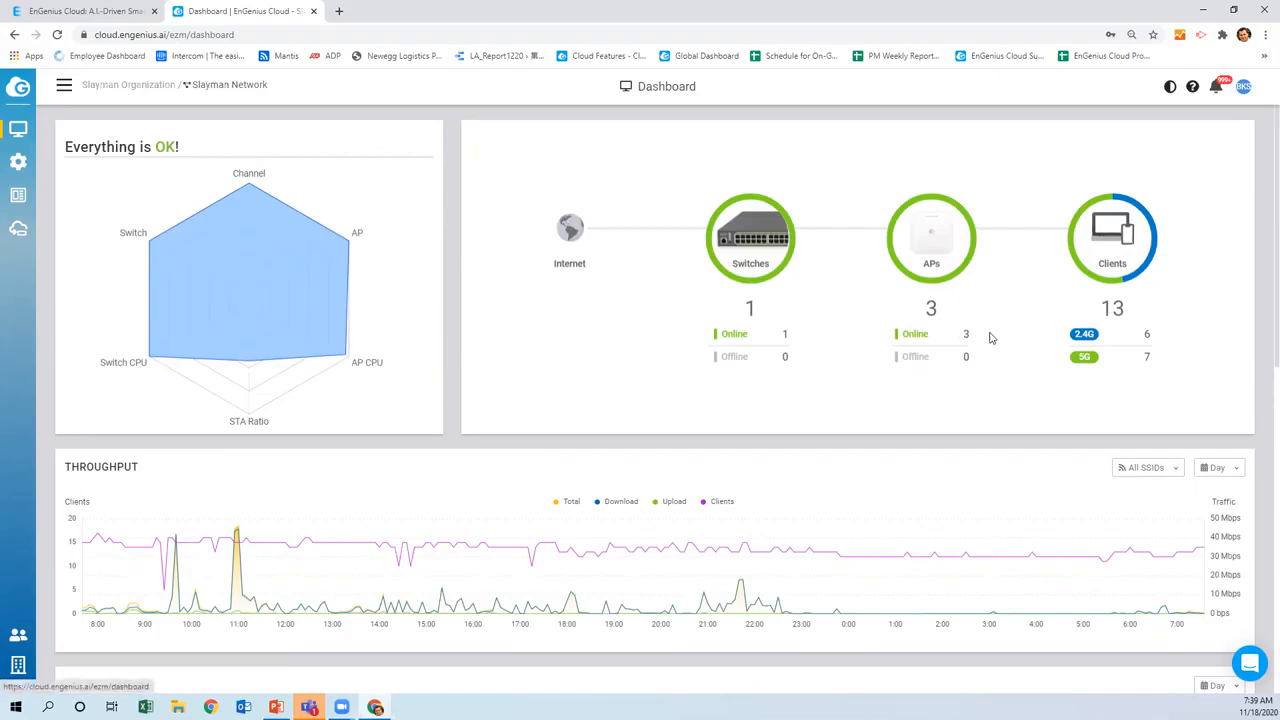
left_click(1070, 240)
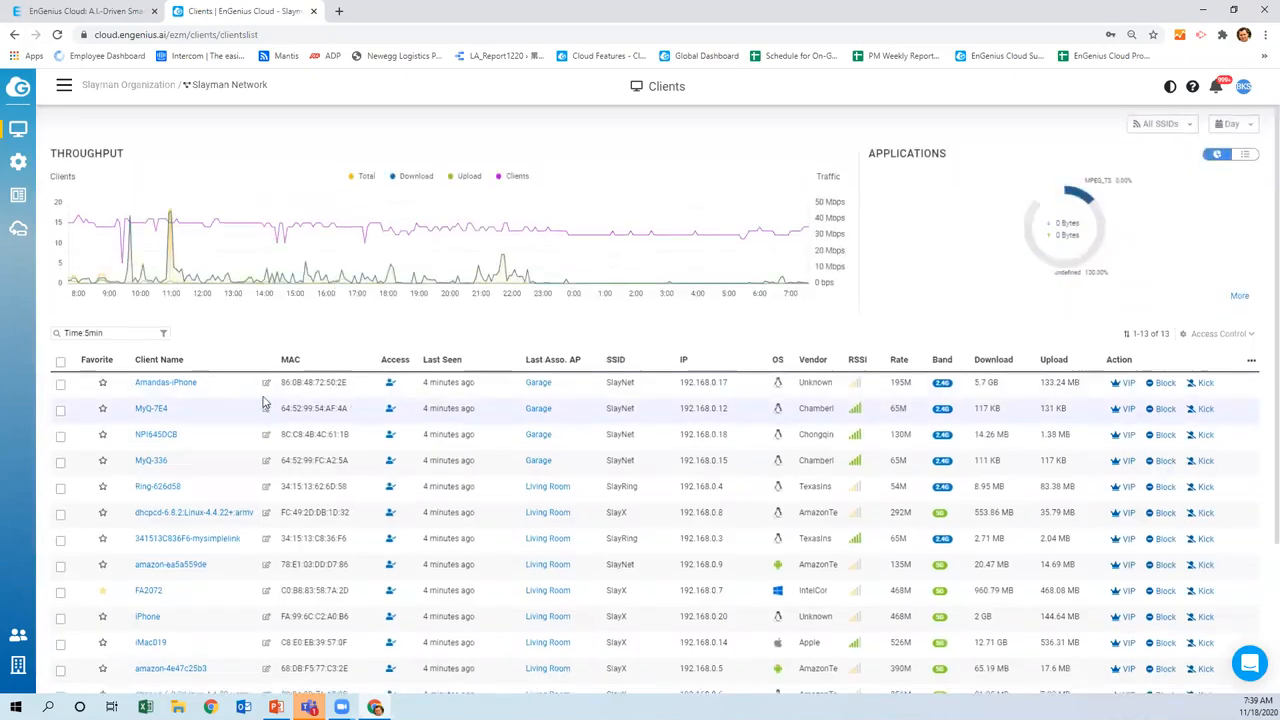
Review the 13-client list and its SSID and time-range filter options without changing them
scroll(297, 415, "down", 1)
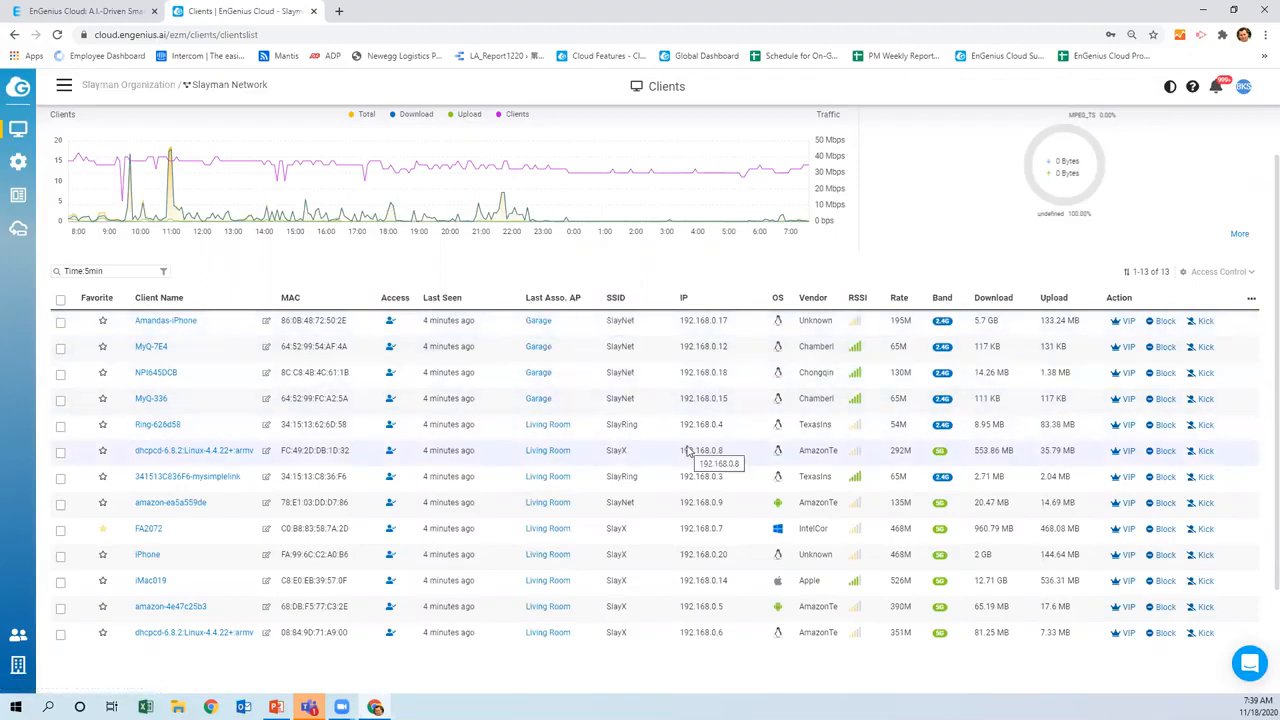
scroll(687, 452, "down", 2)
scroll(687, 455, "up", 3)
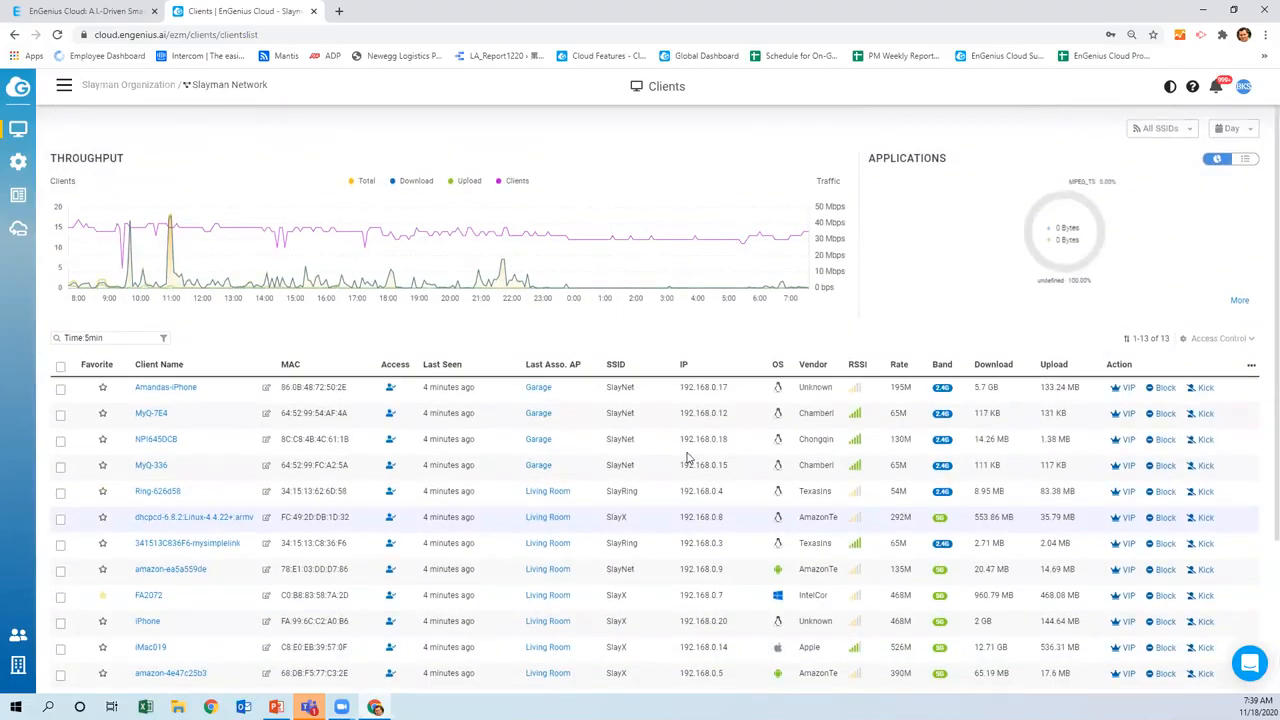
left_click(1187, 135)
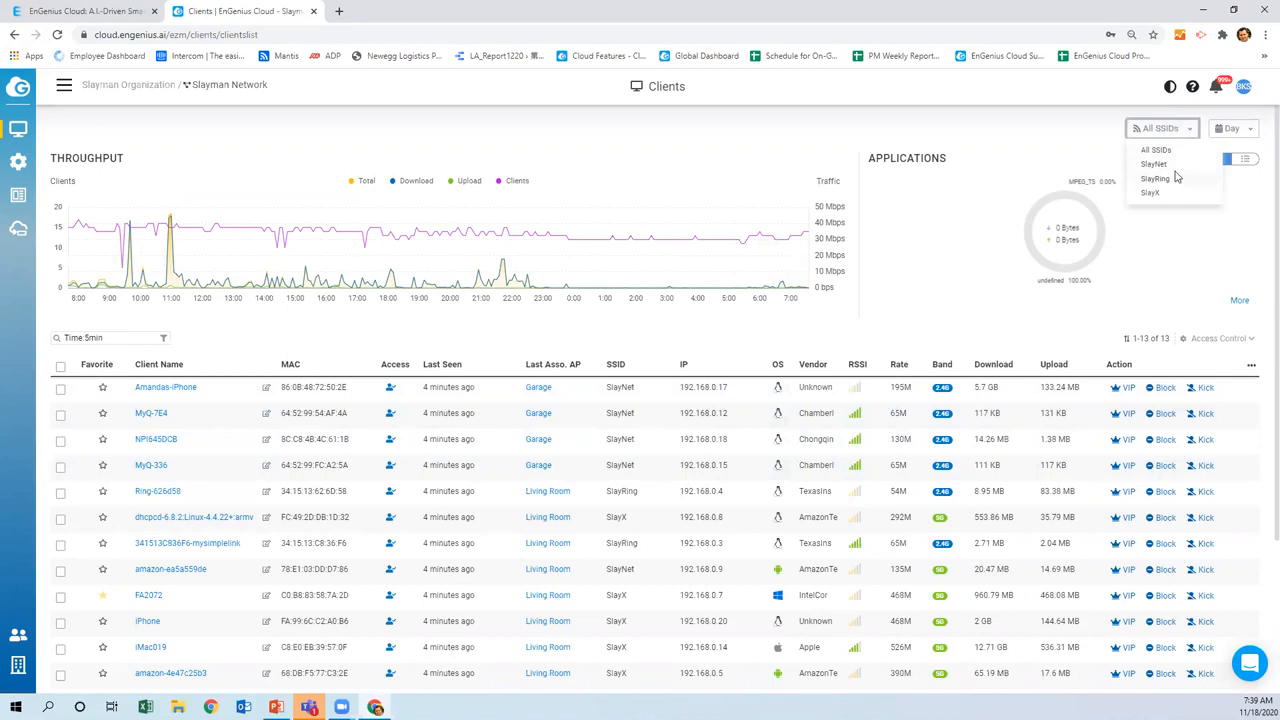
left_click(1238, 130)
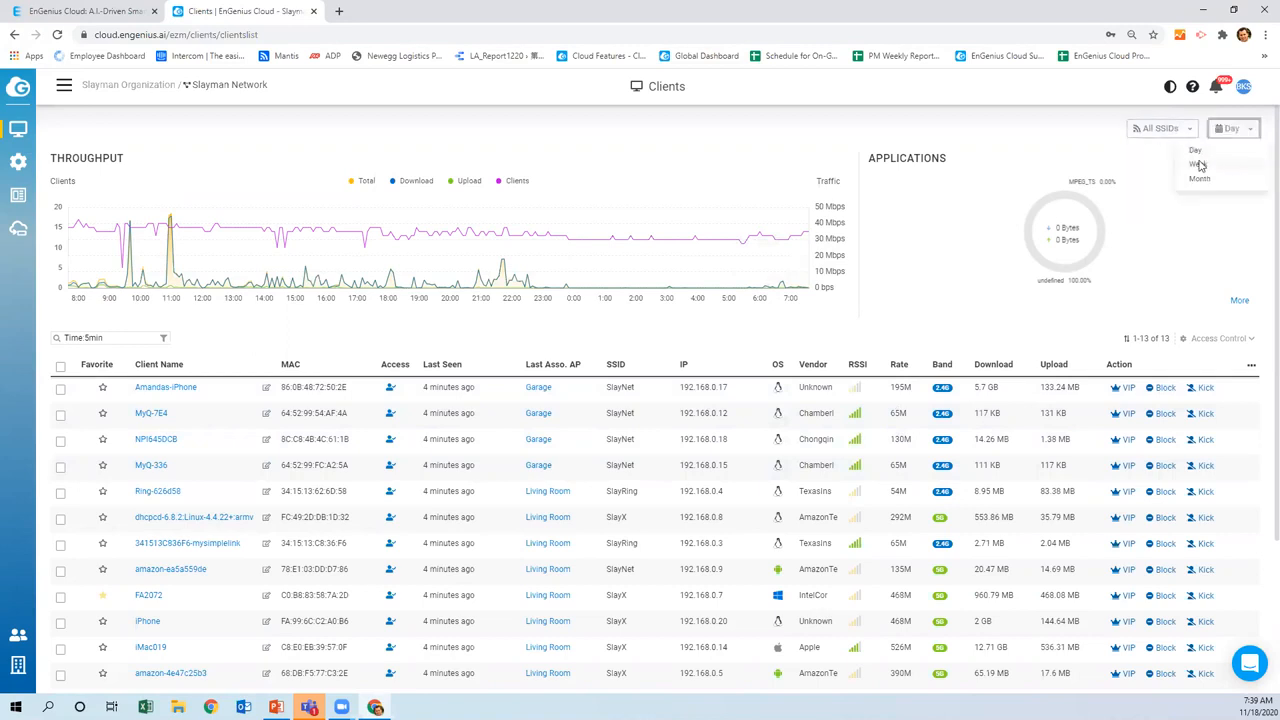
left_click(937, 289)
mouse_move(20, 128)
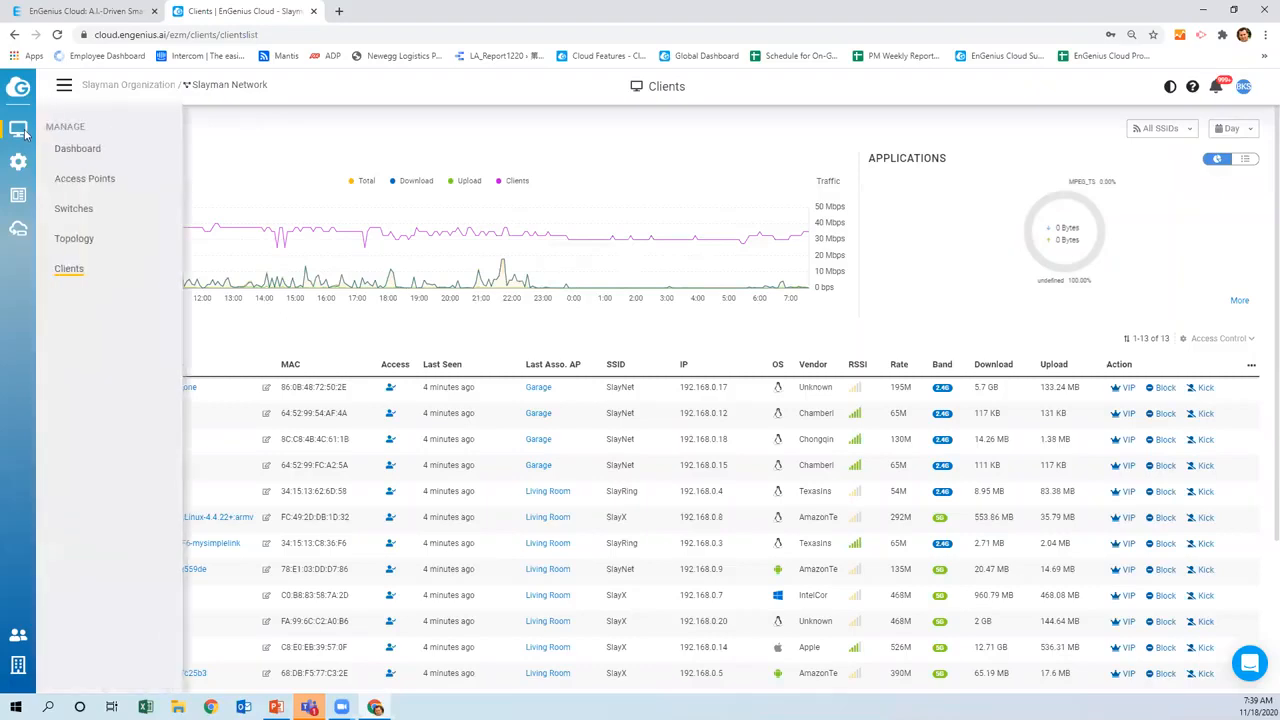
left_click(75, 177)
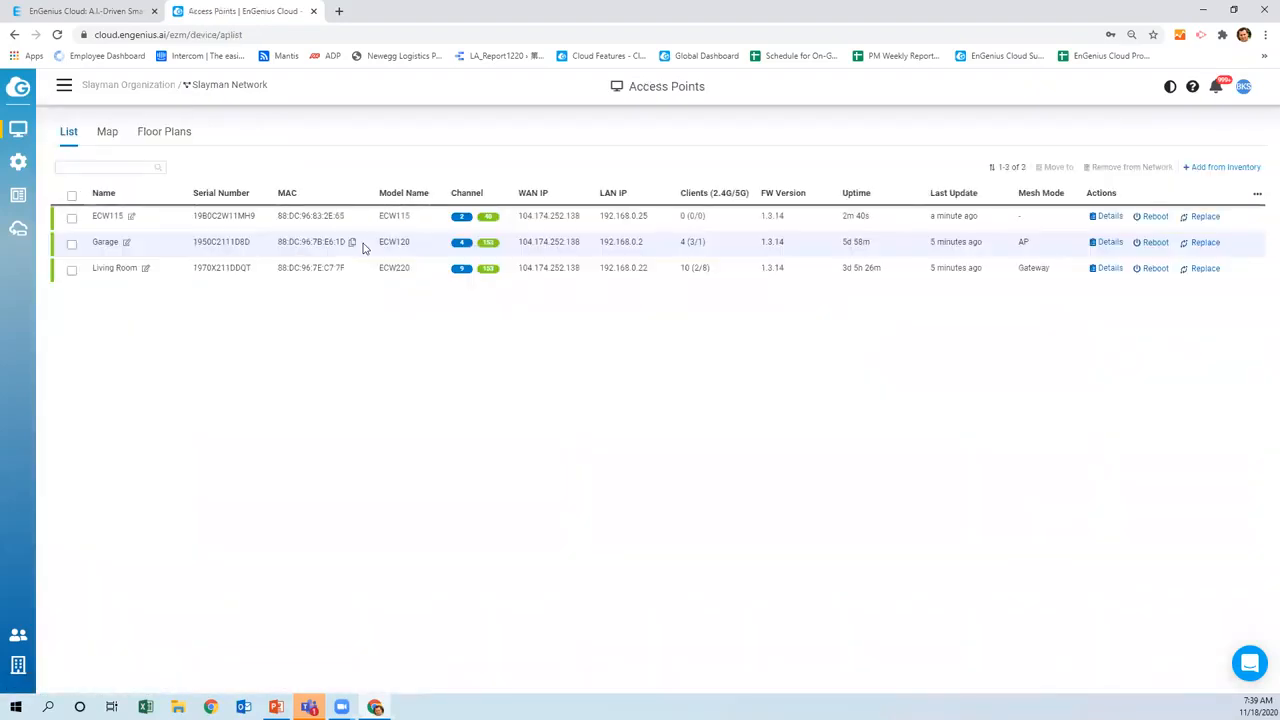
Rename the ECW115 access point to Kitchen and open its detail page
left_click(131, 218)
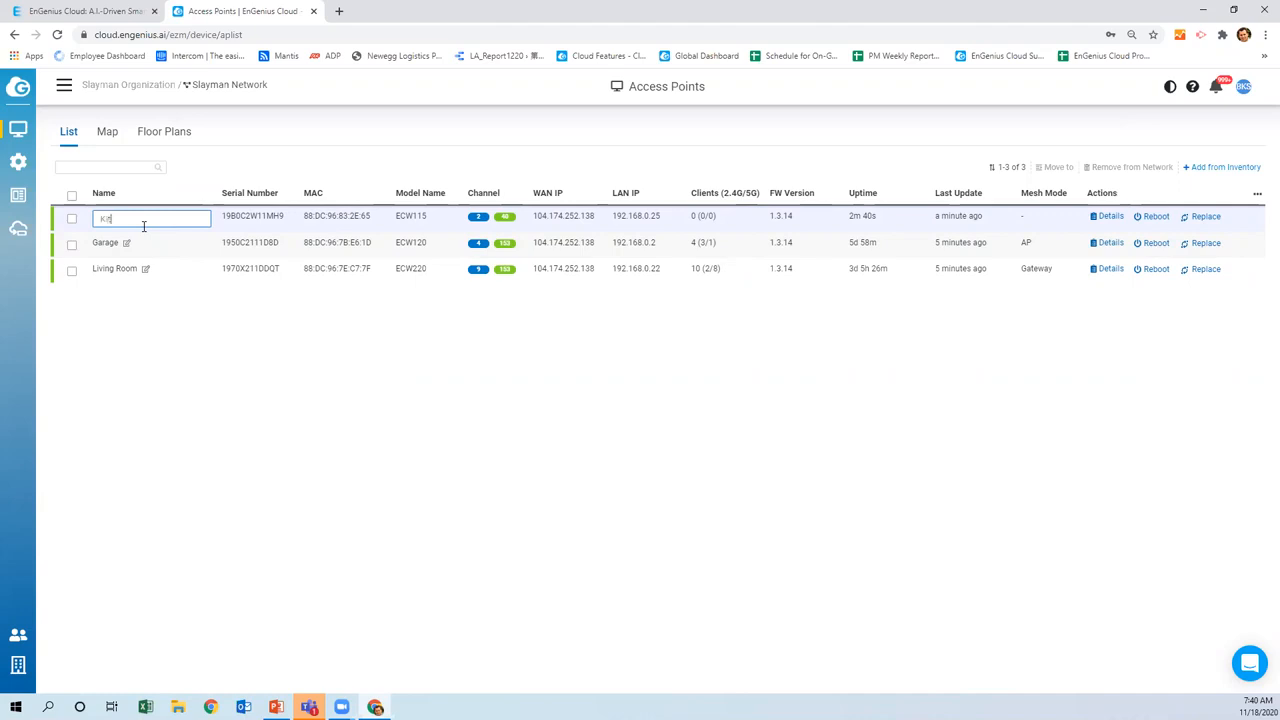
left_click(200, 365)
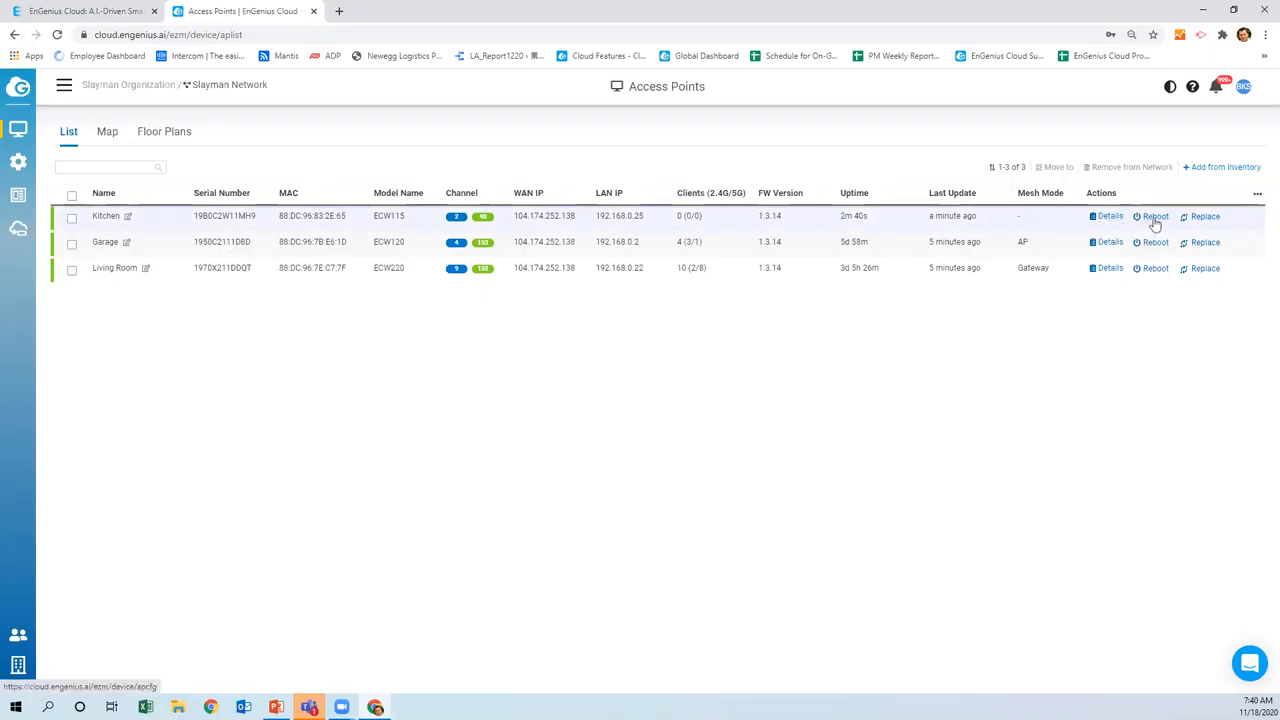
left_click(1106, 216)
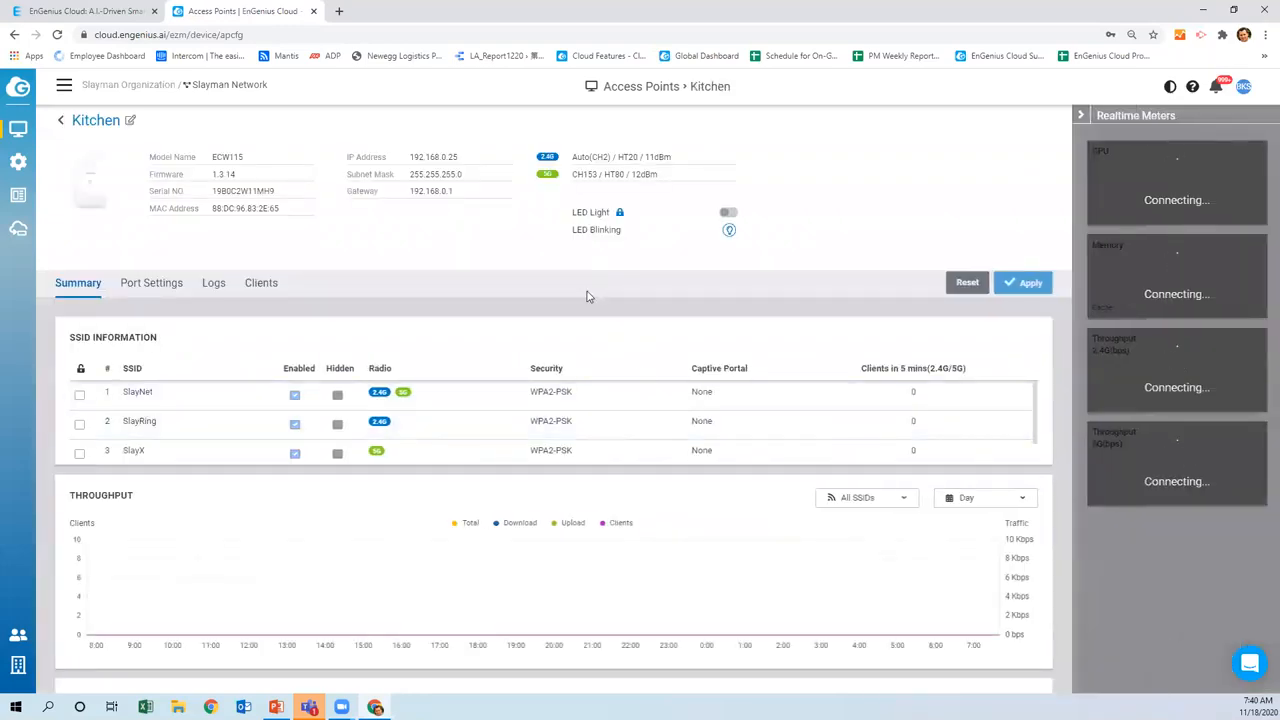
Review the Kitchen AP's SSIDs, selecting then clearing the SlayNet row without changes
scroll(188, 402, "down", 1)
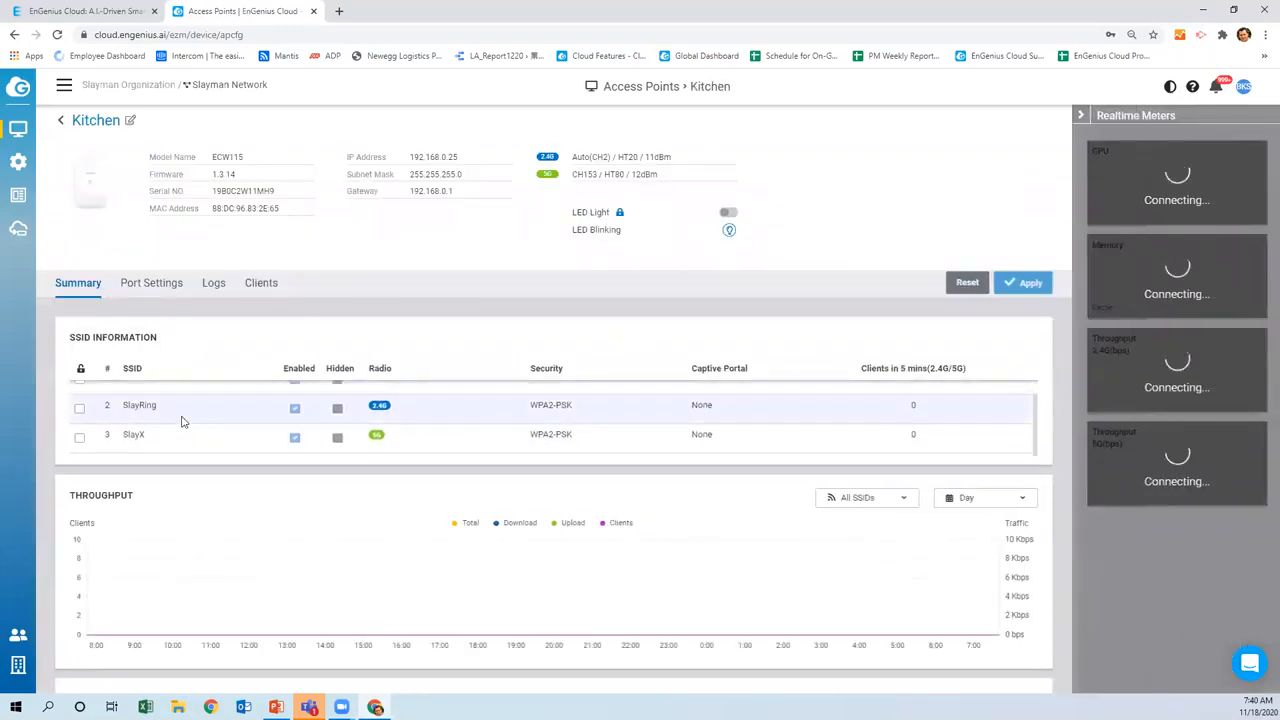
scroll(180, 420, "up", 1)
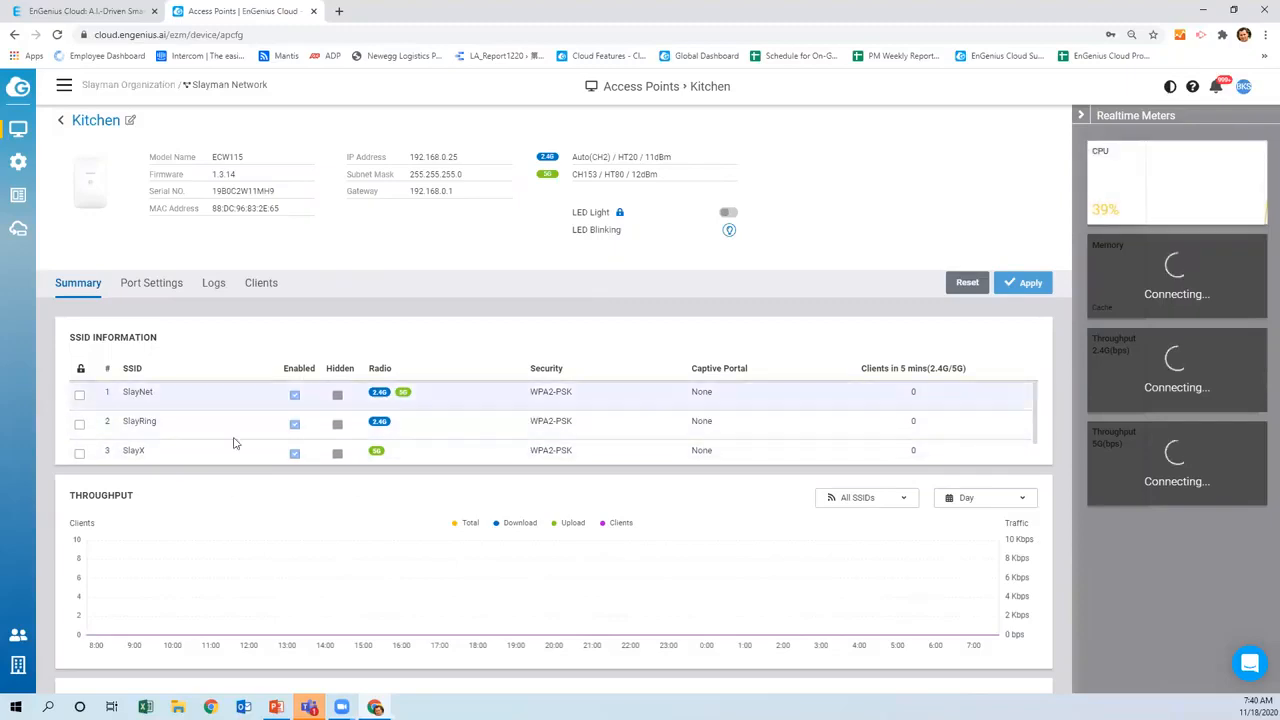
left_click(79, 394)
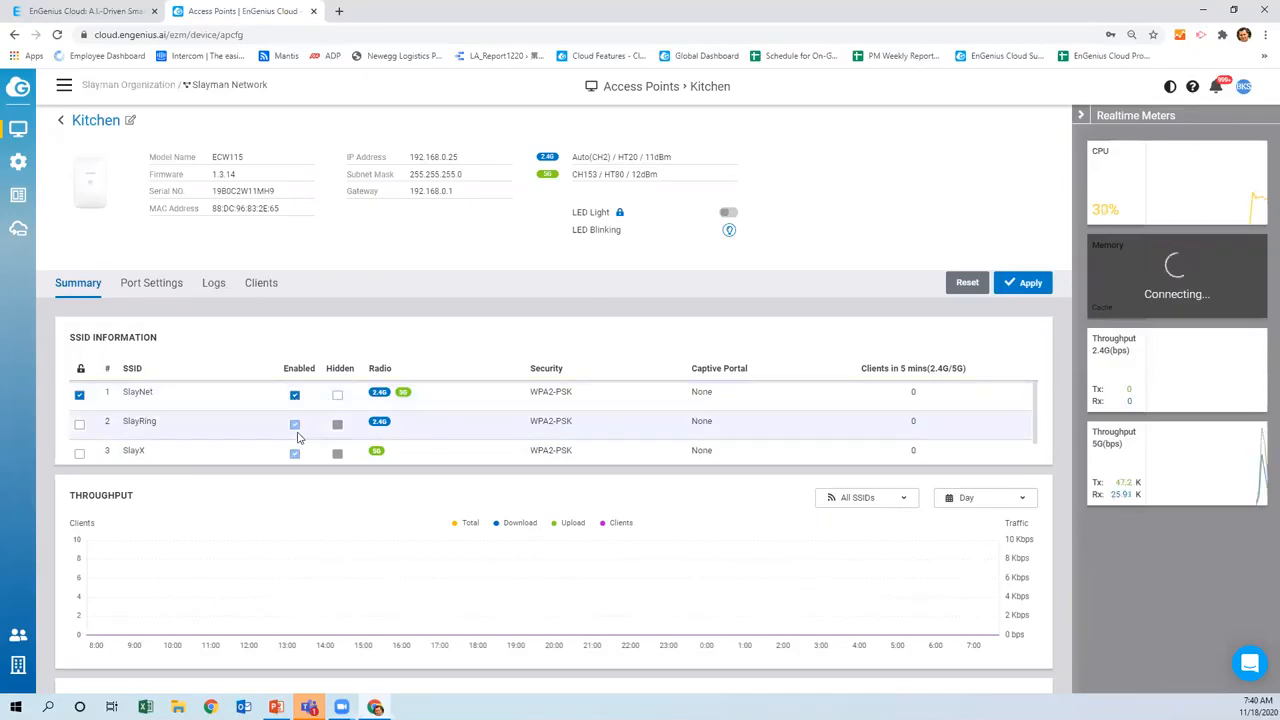
left_click(79, 395)
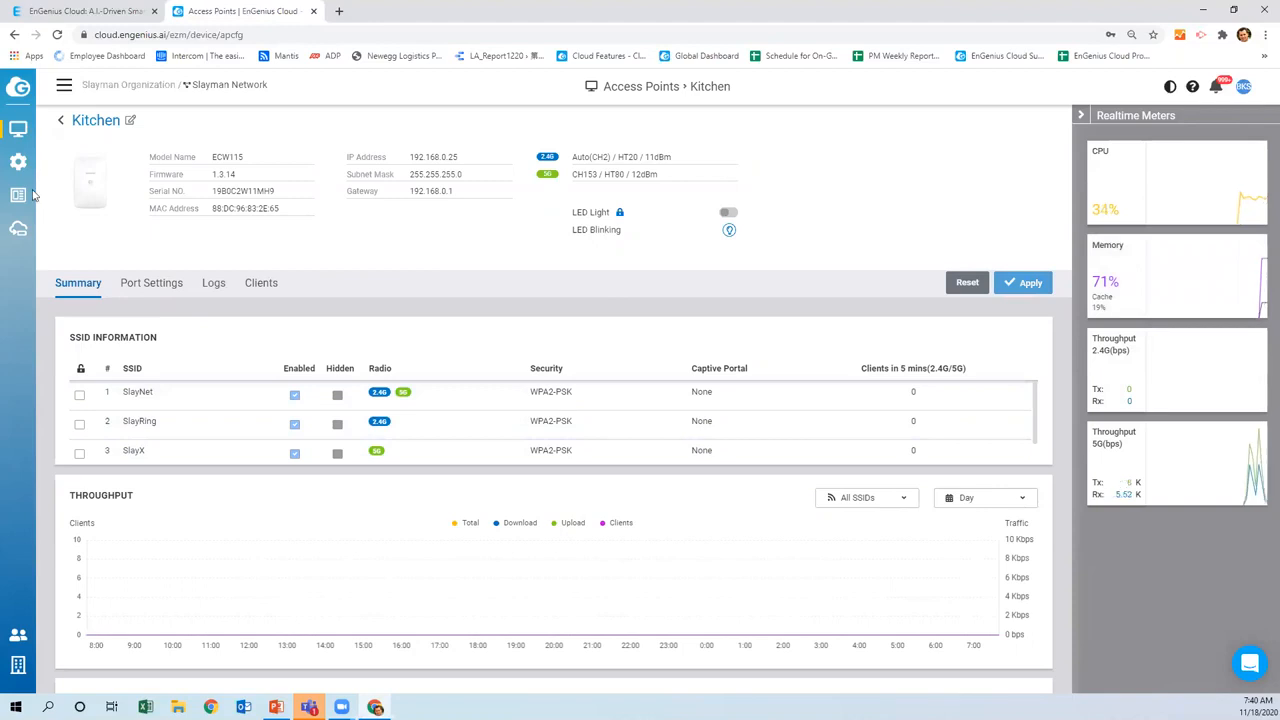
mouse_move(28, 130)
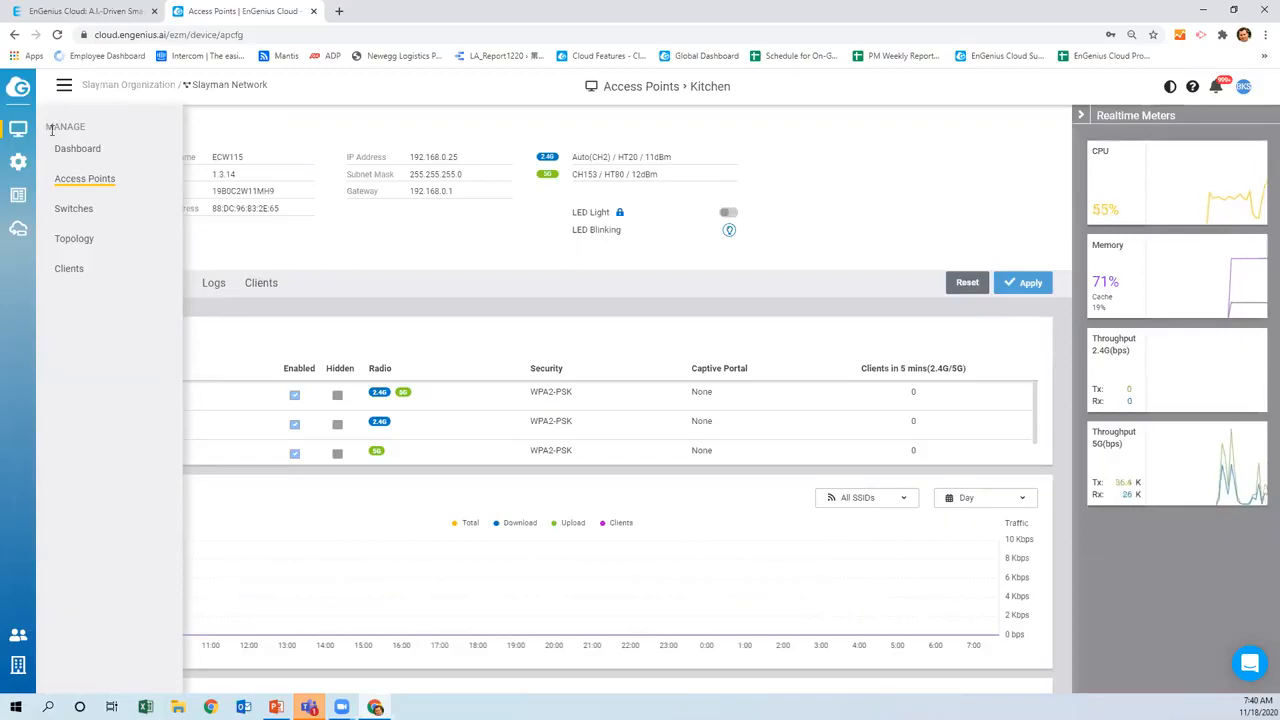
Check the firmware release channel options, keeping Beta selected
mouse_move(16, 168)
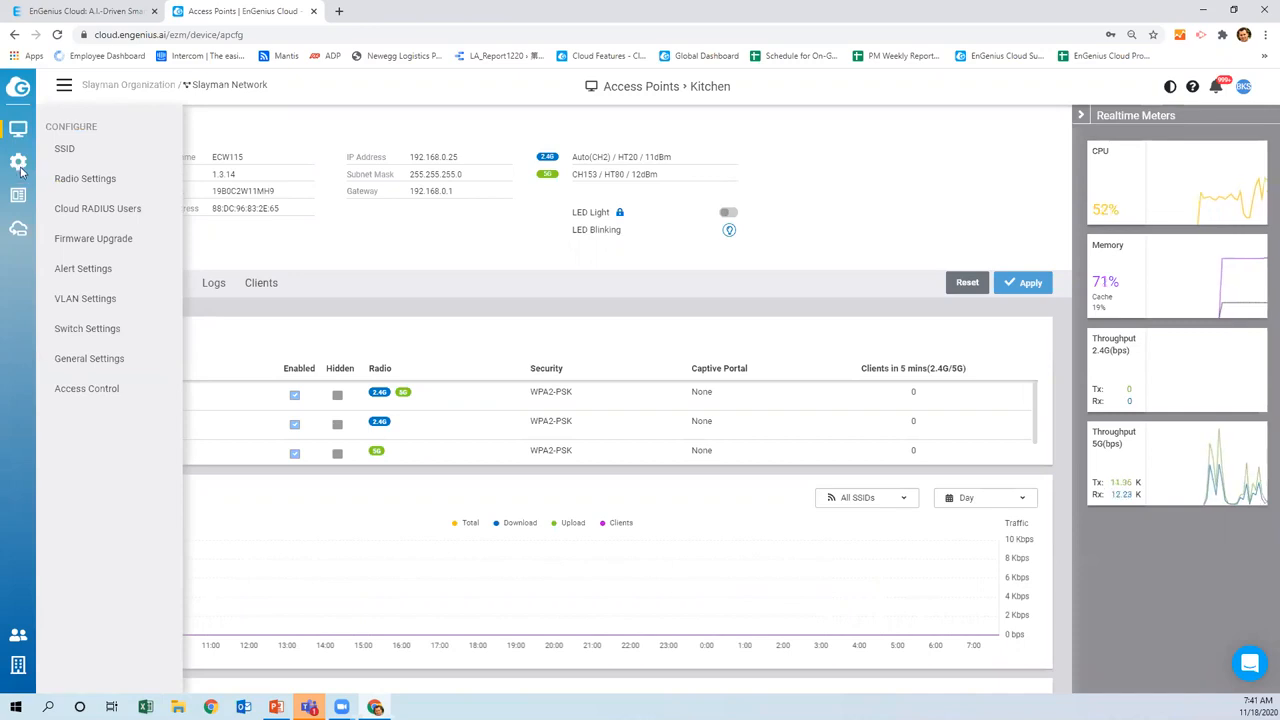
left_click(64, 242)
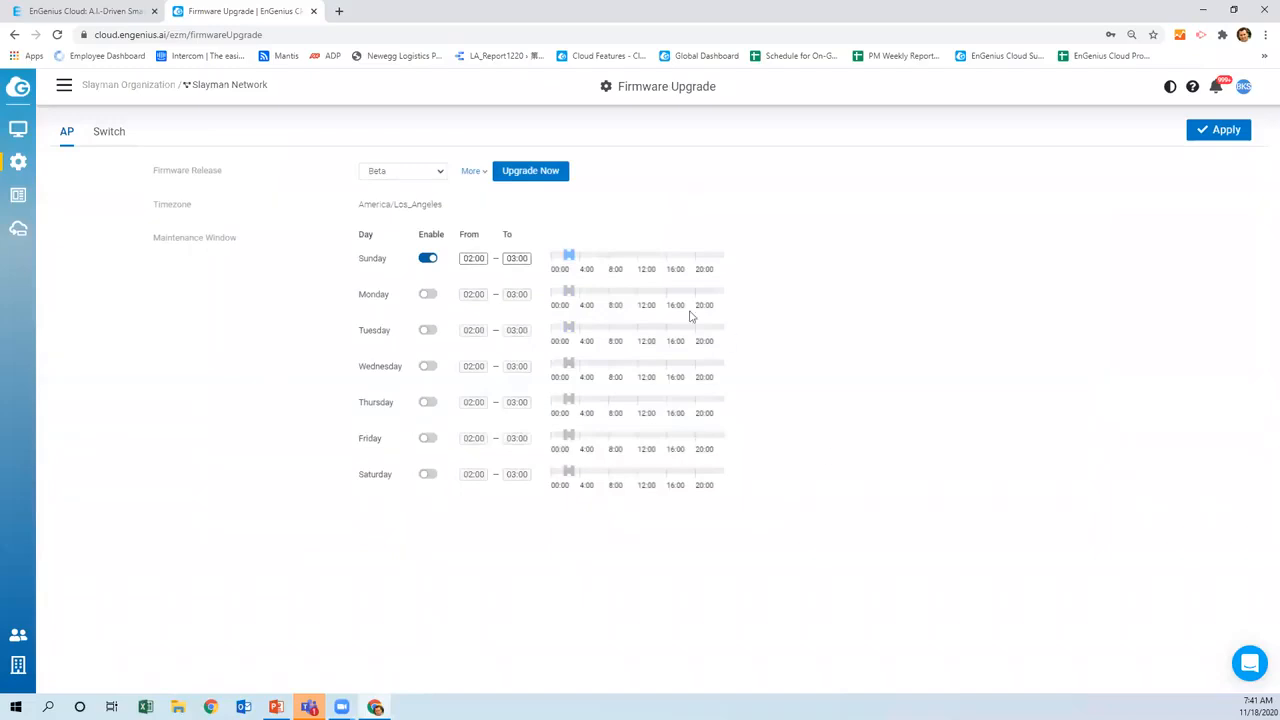
left_click(441, 173)
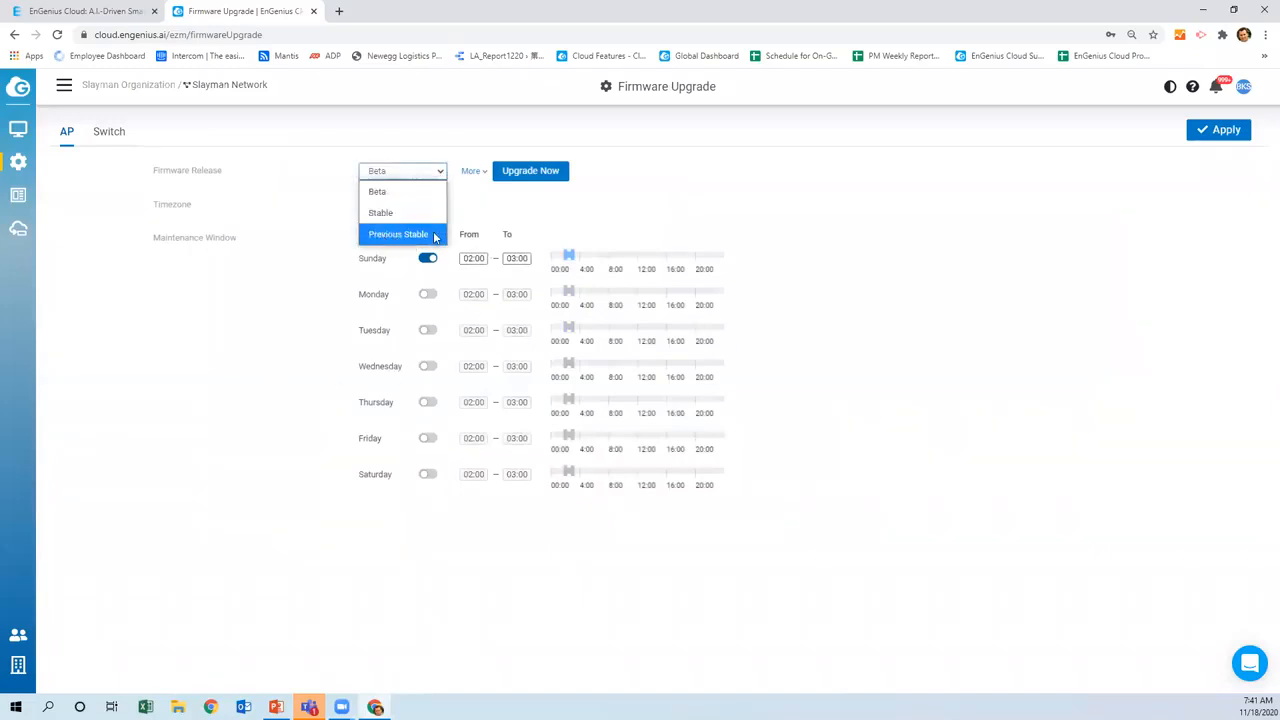
left_click(508, 208)
Review the Beta firmware versions for AP and switch models, then open Alert Settings
left_click(473, 171)
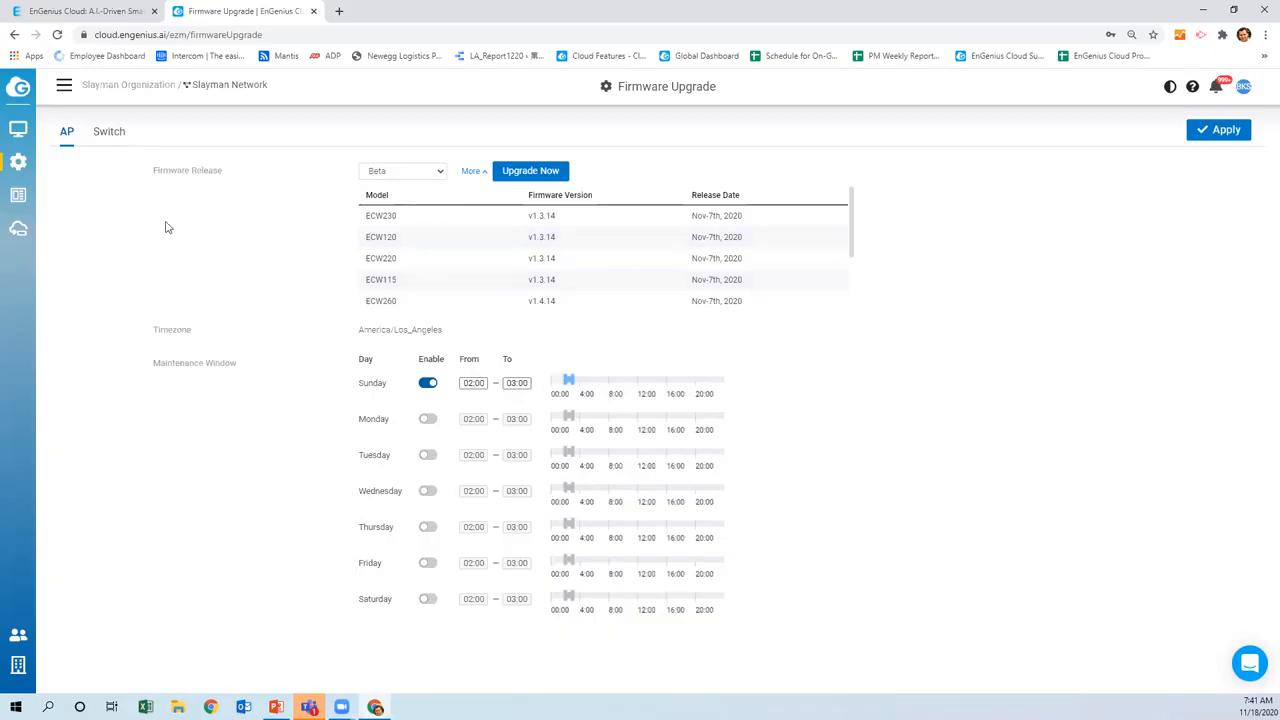
left_click(100, 136)
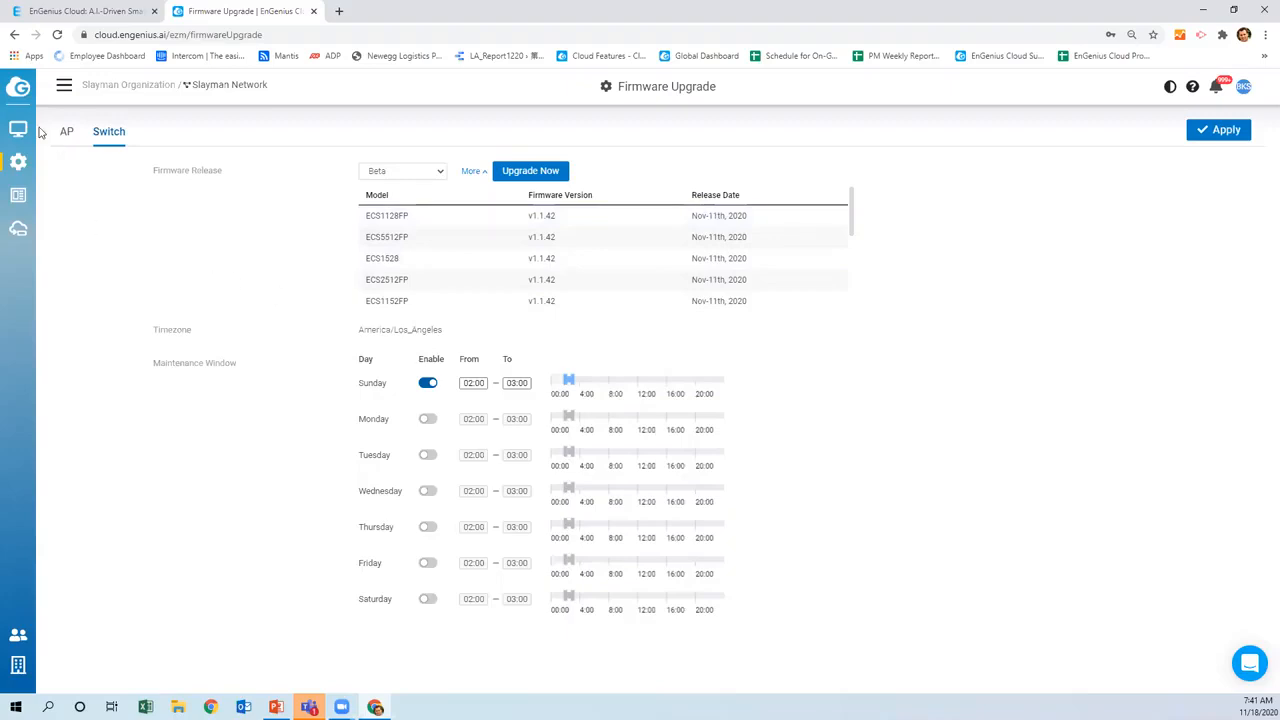
mouse_move(18, 161)
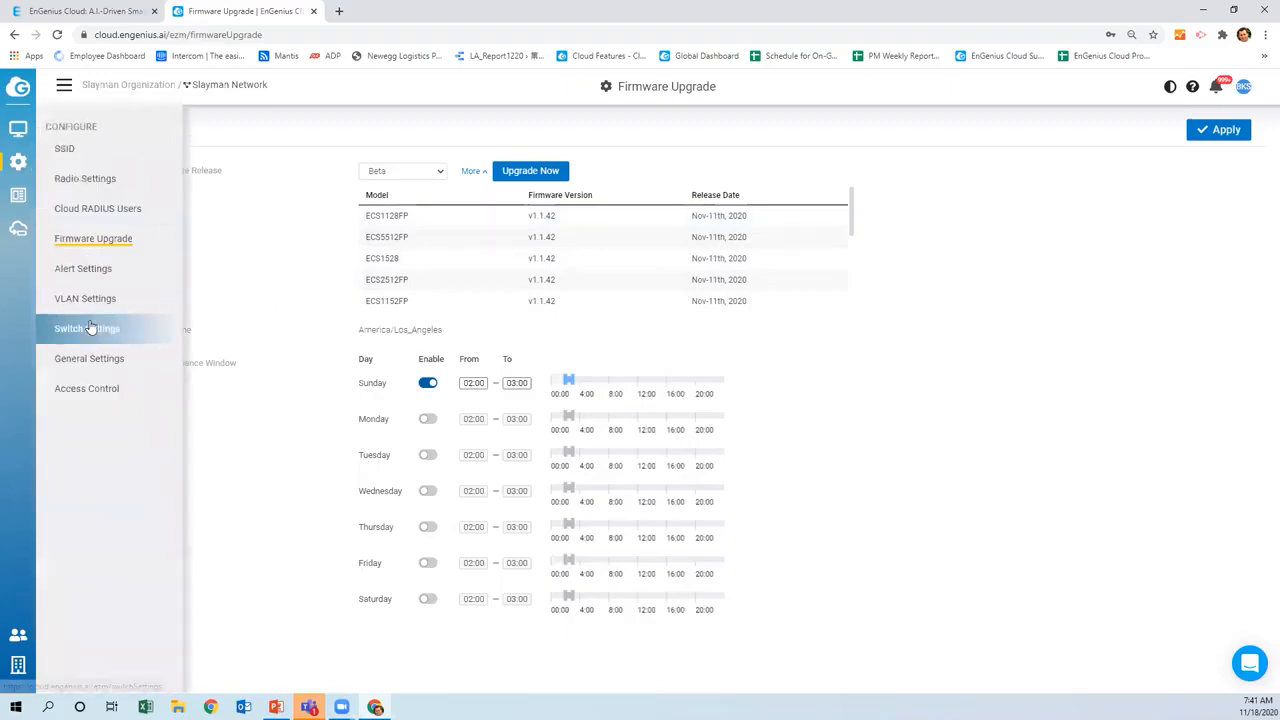
left_click(83, 268)
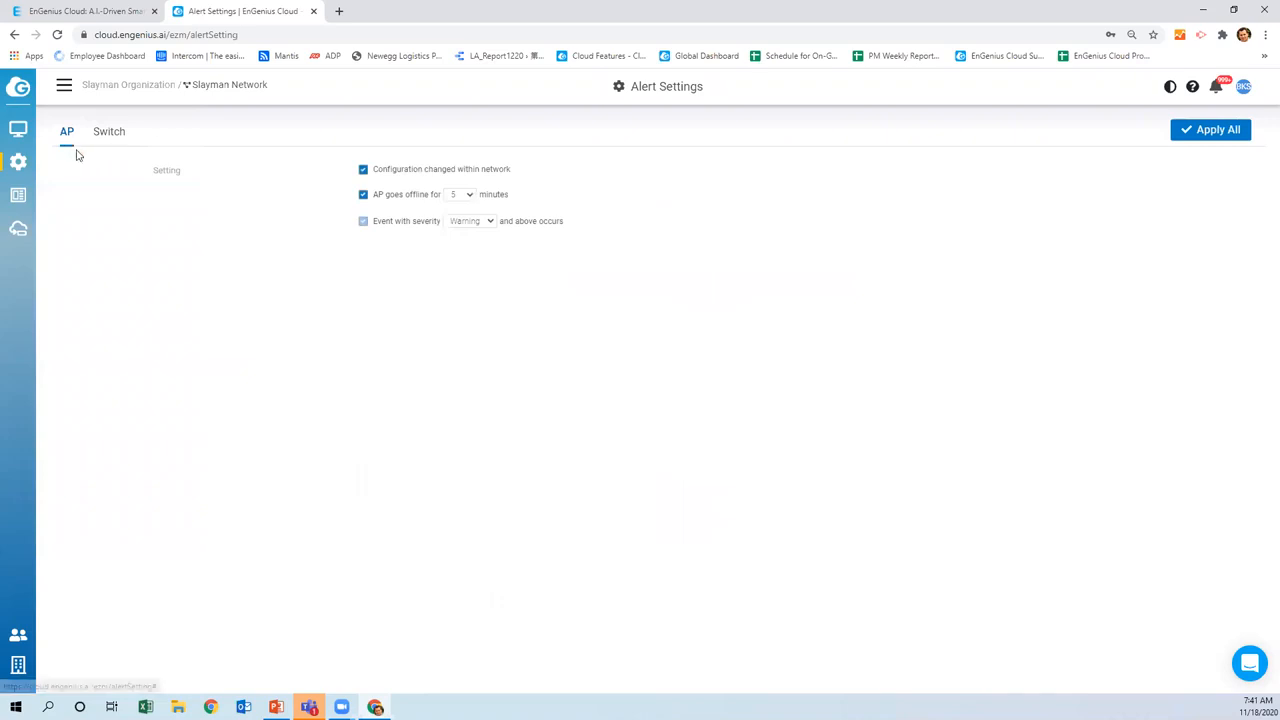
Review the switch alerts and recent notifications, leaving notification preferences unchanged
left_click(115, 134)
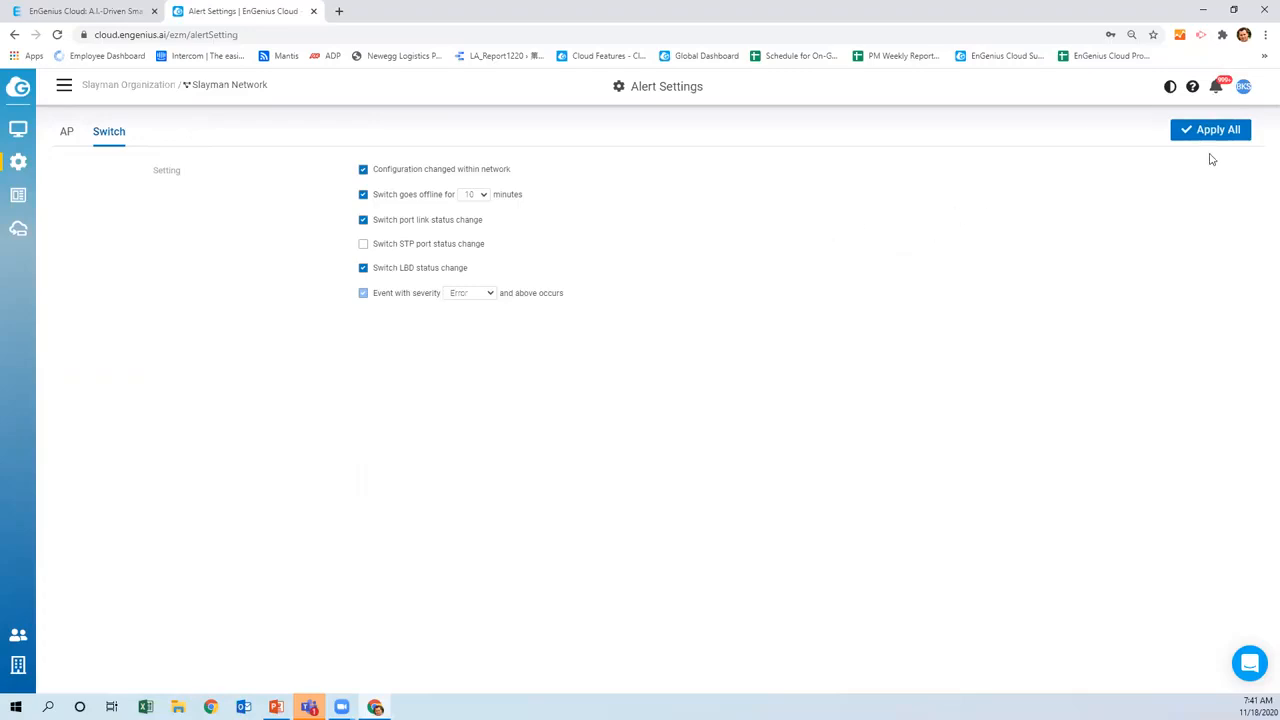
left_click(1218, 90)
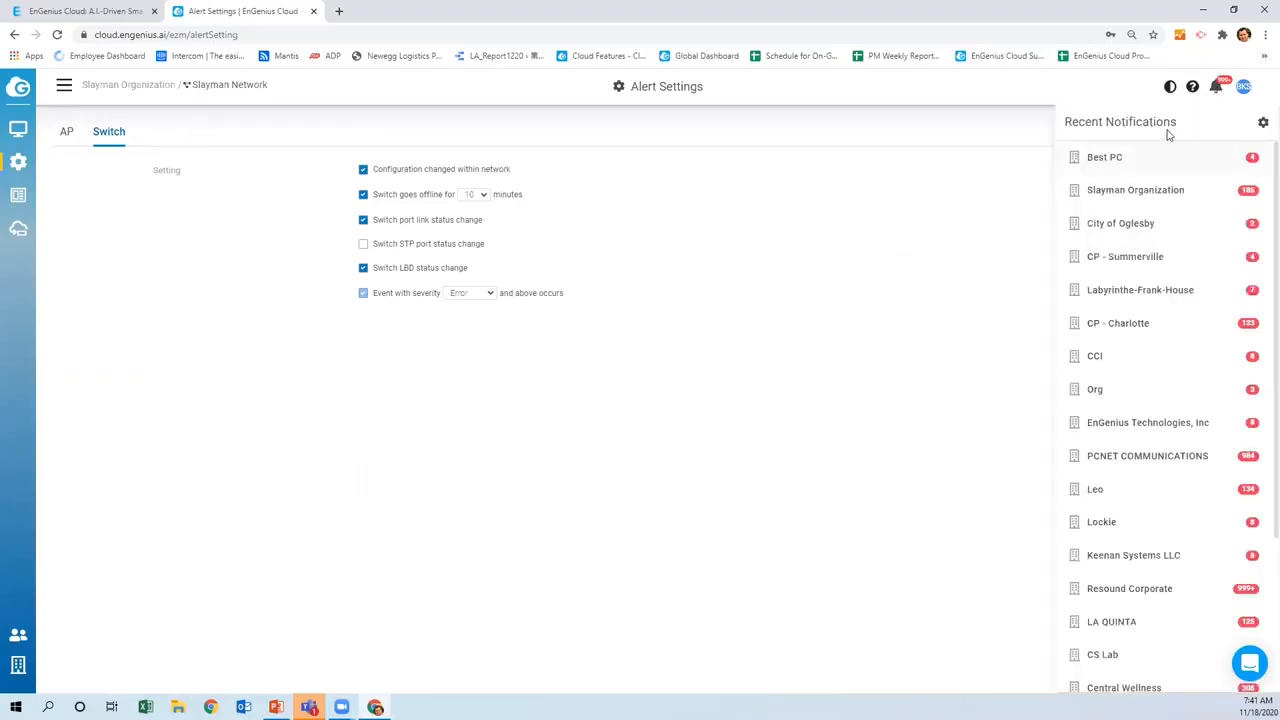
left_click(1262, 124)
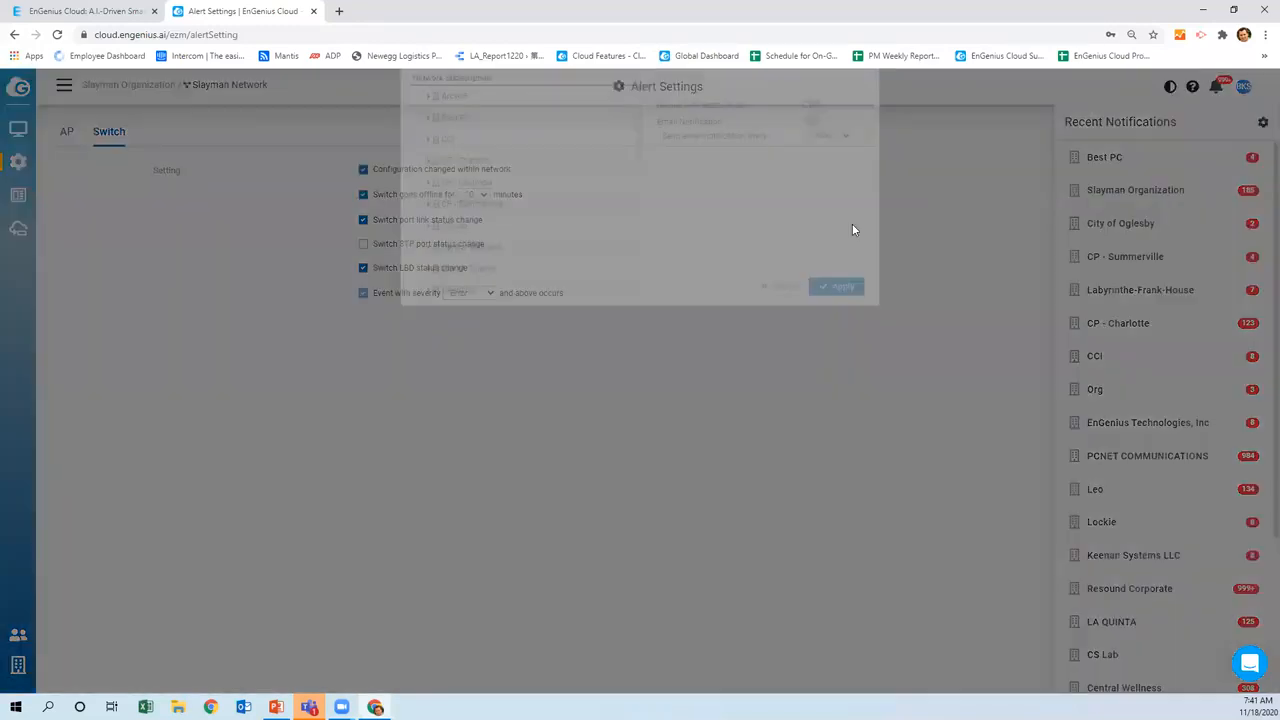
left_click(784, 345)
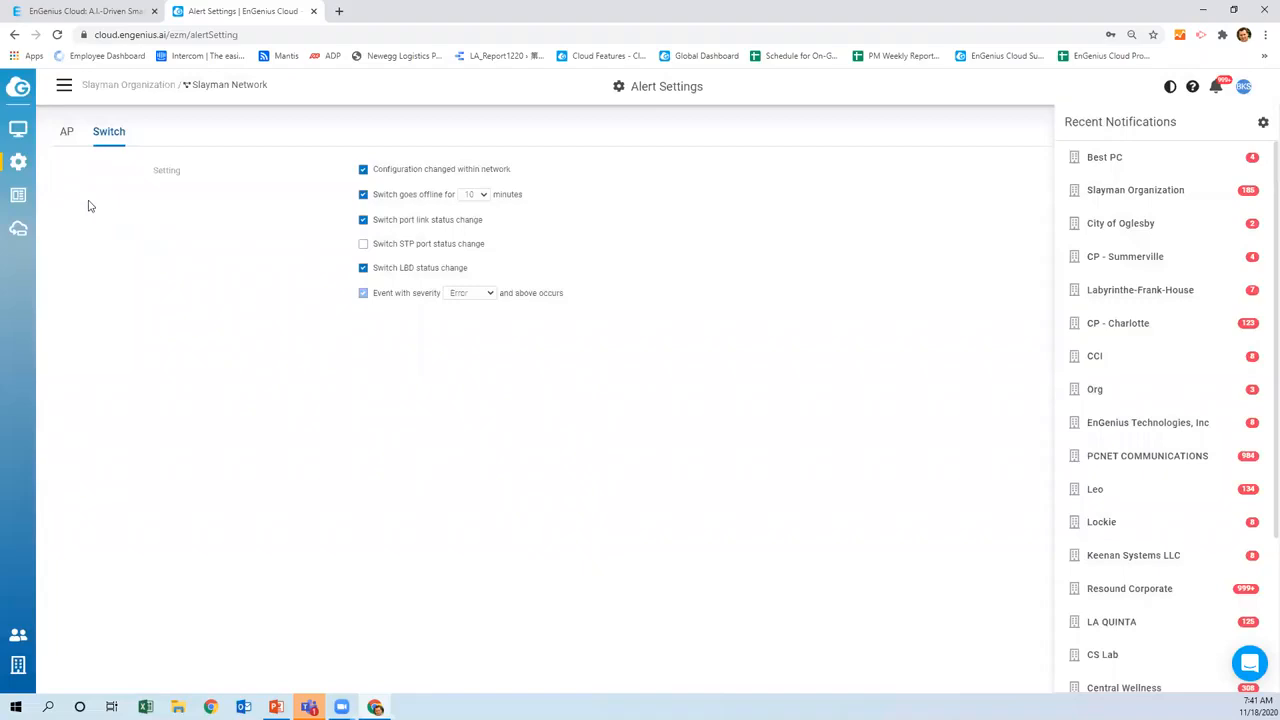
mouse_move(18, 132)
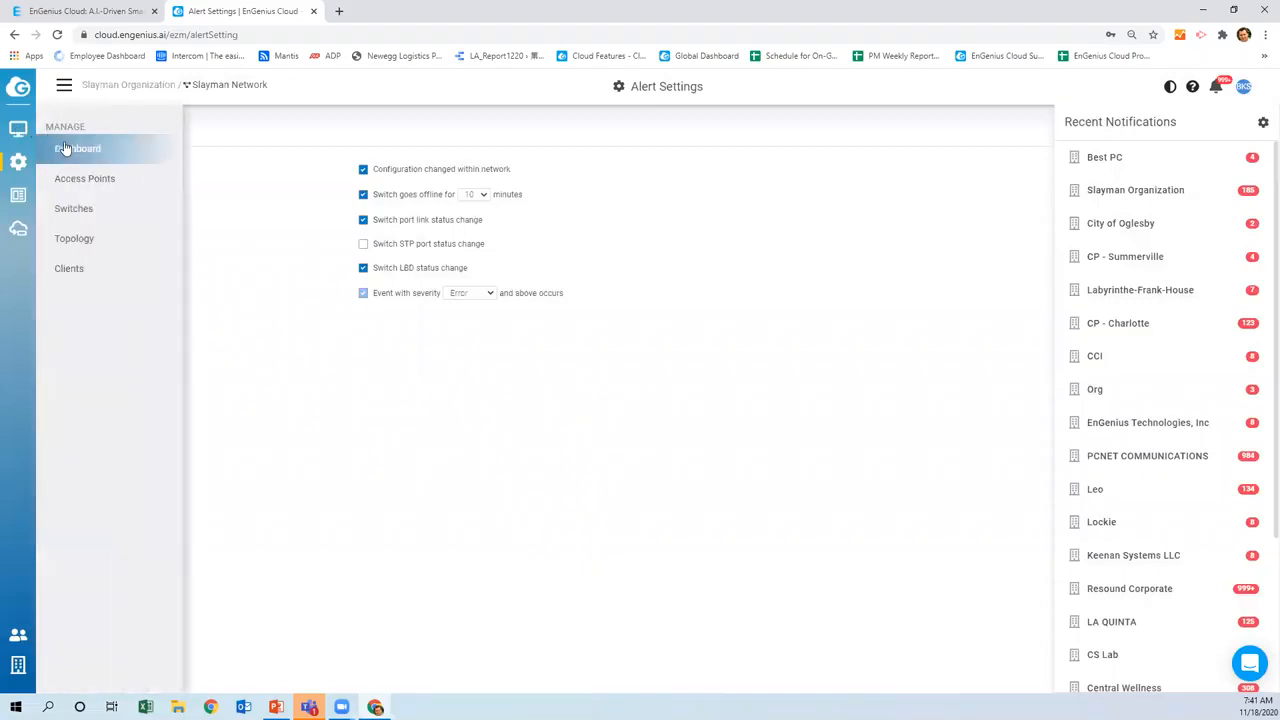
left_click(62, 146)
Confirm the dashboard shows everything OK (1 switch, 3 APs, 14 clients) and open support chat
mouse_move(403, 296)
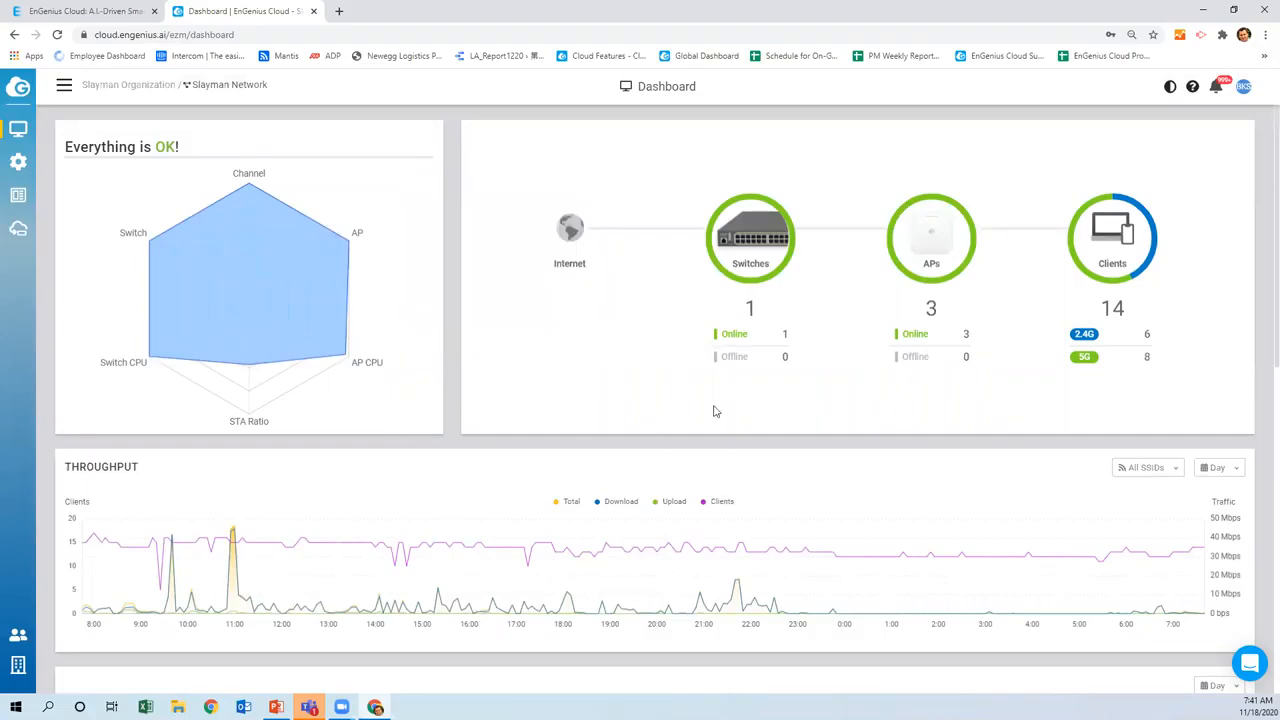
left_click(1250, 665)
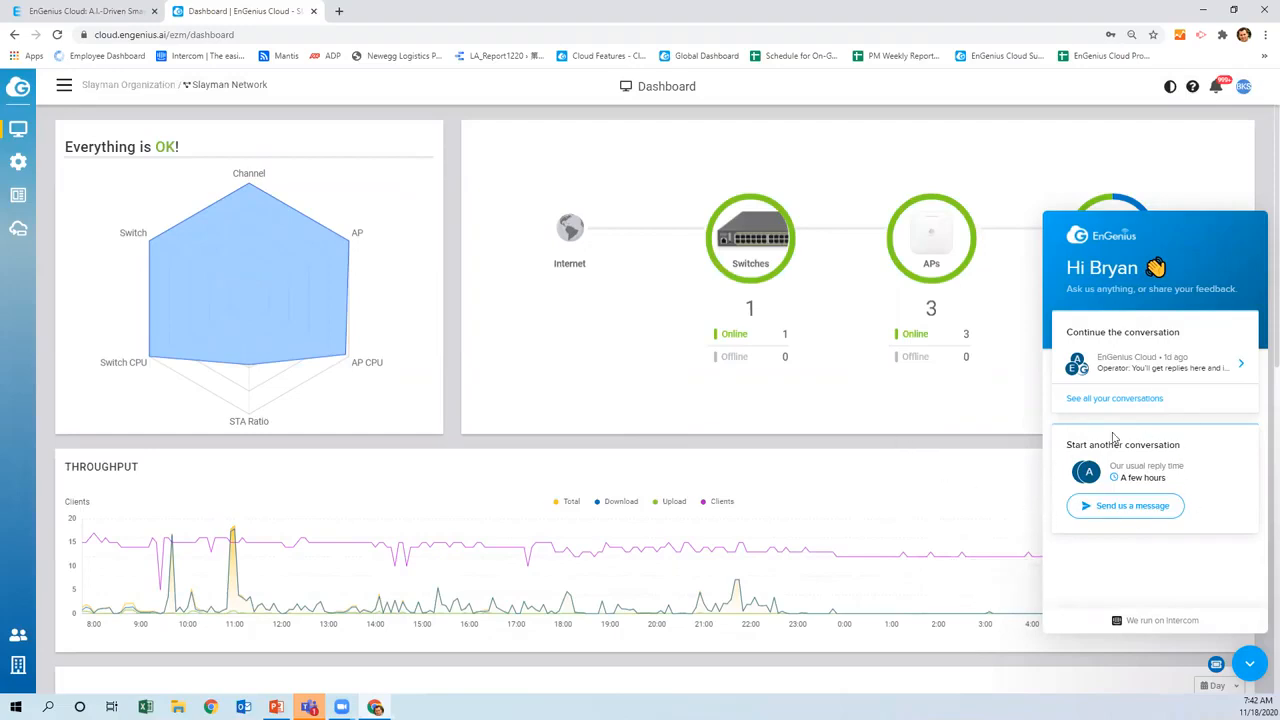
Generate a support passcode that expires after 7 days and copy it
left_click(1247, 664)
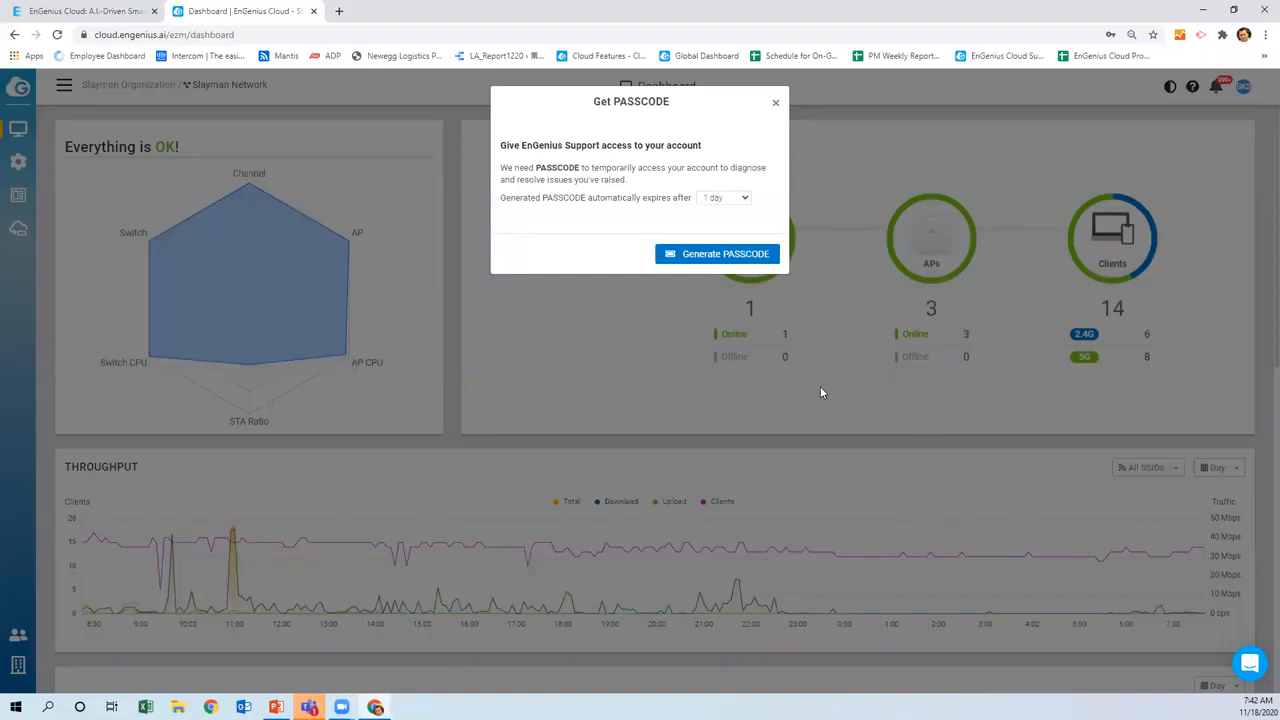
left_click(744, 200)
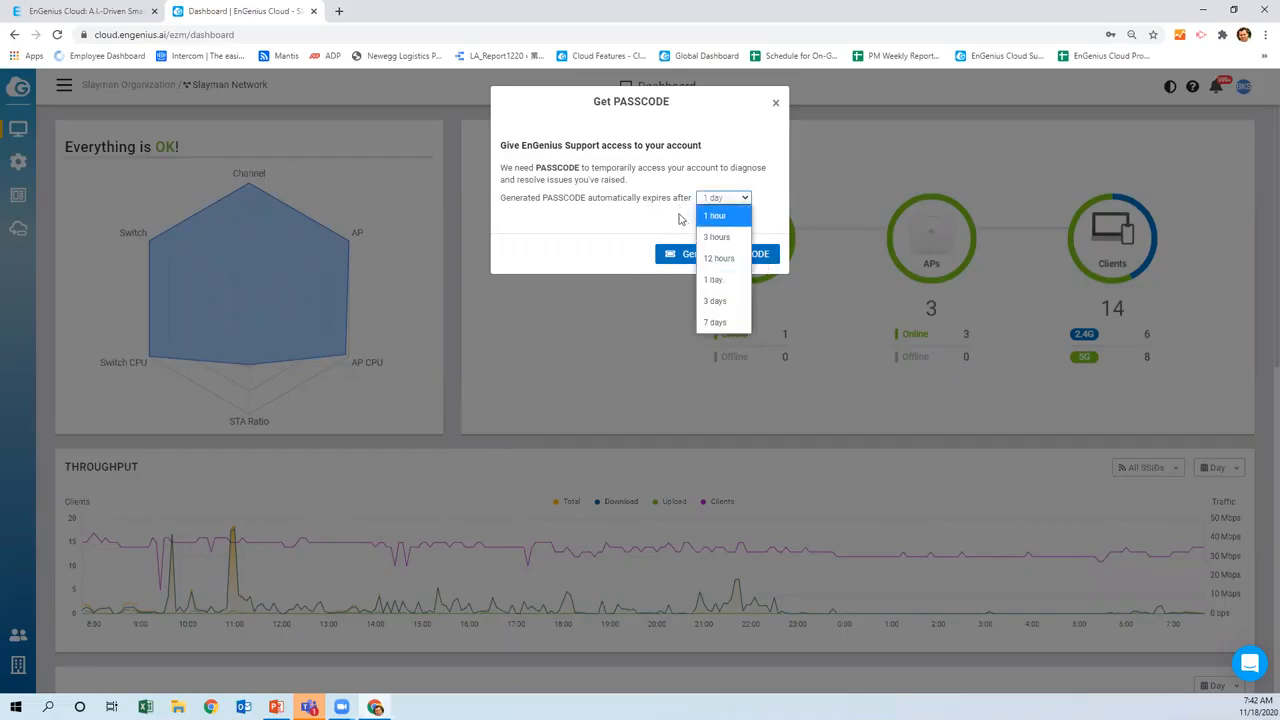
left_click(714, 322)
left_click(700, 258)
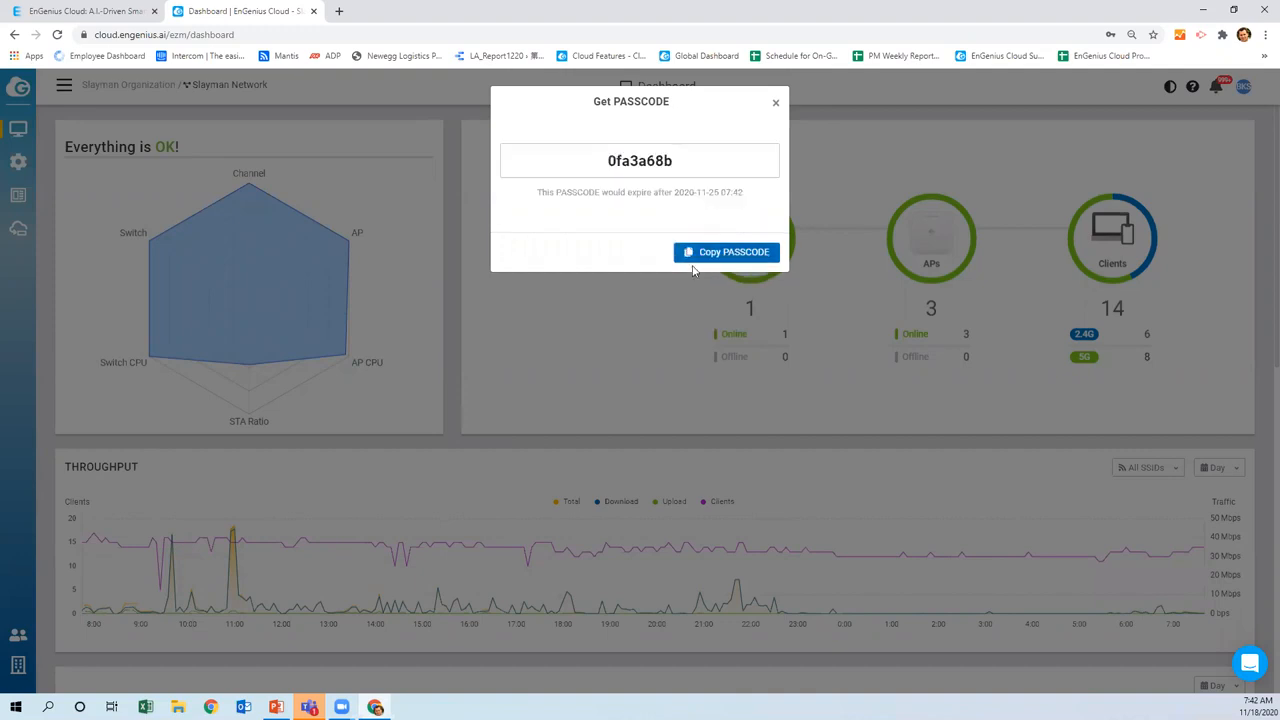
left_click(713, 256)
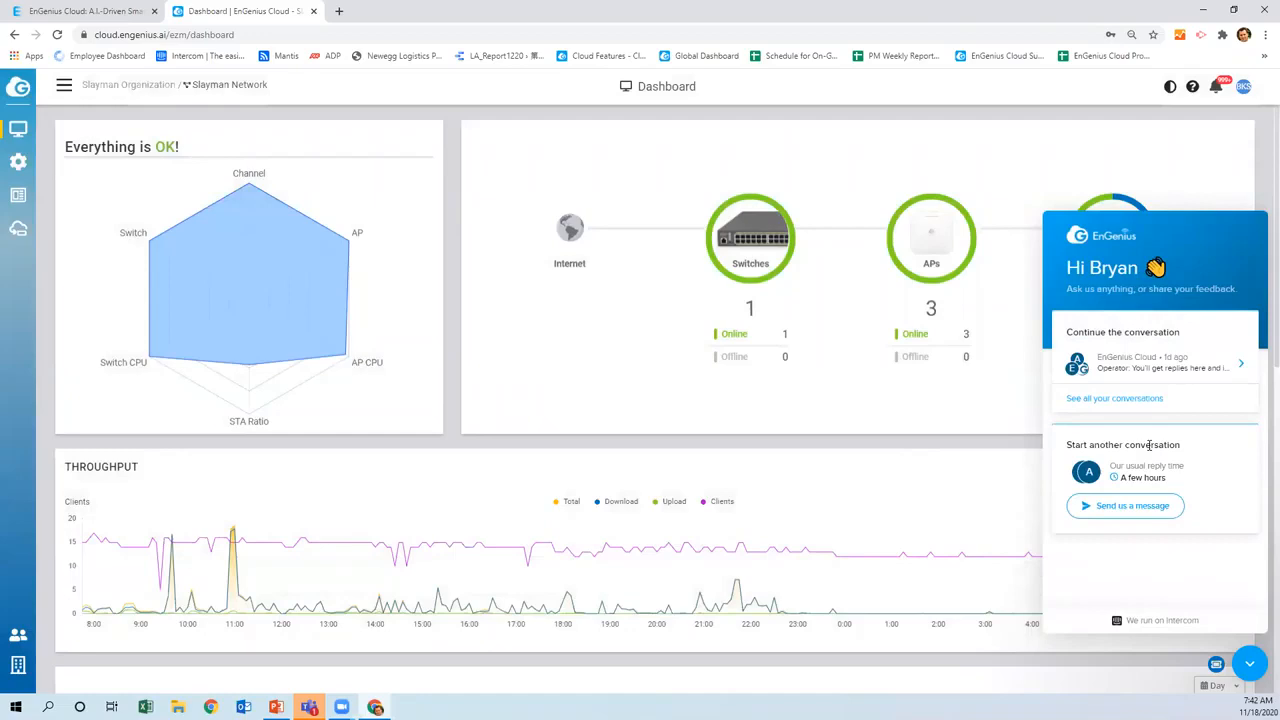
Paste the passcode into a new support chat message, then close chat and minimize the browser
left_click(1117, 508)
key("ctrl+v")
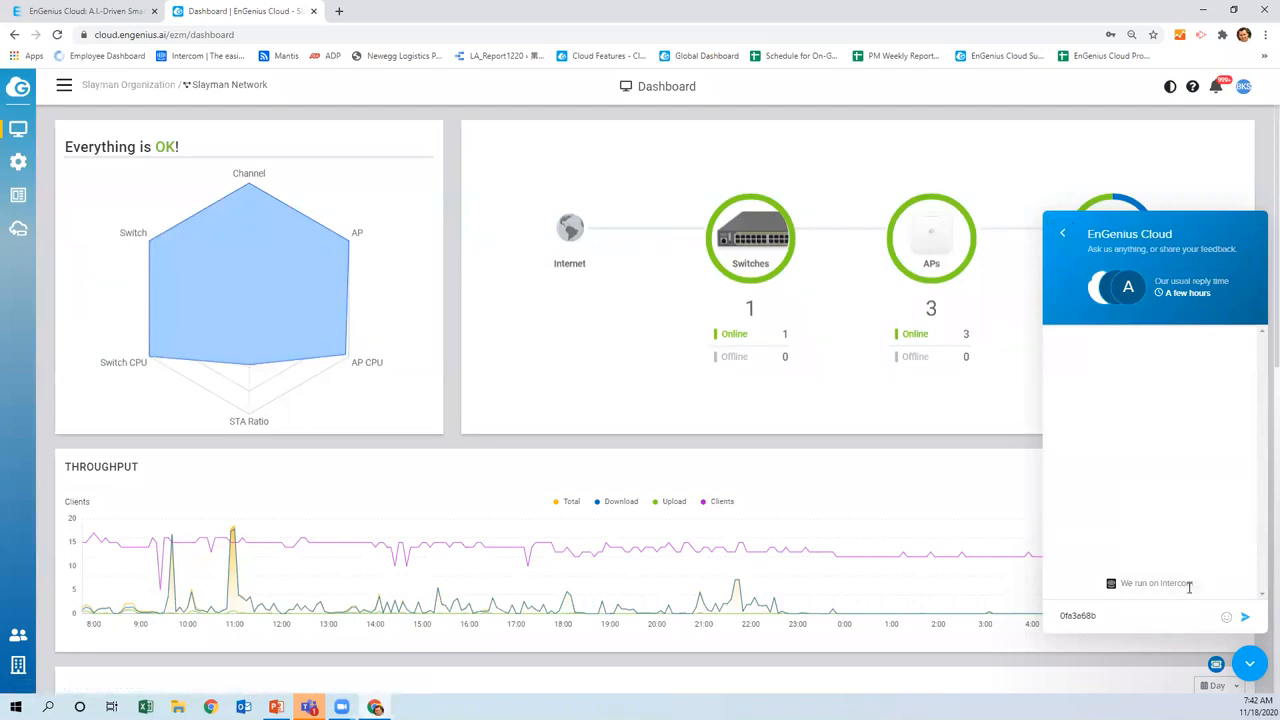
left_click(1250, 666)
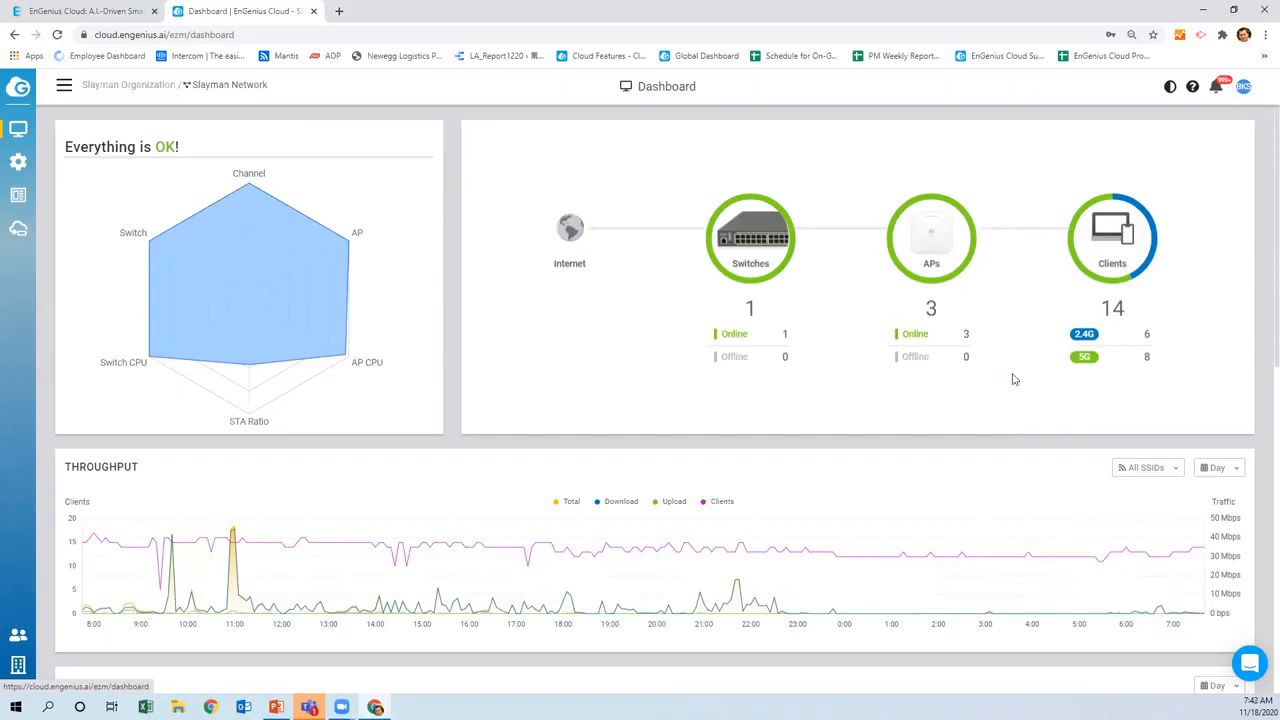
left_click(1203, 10)
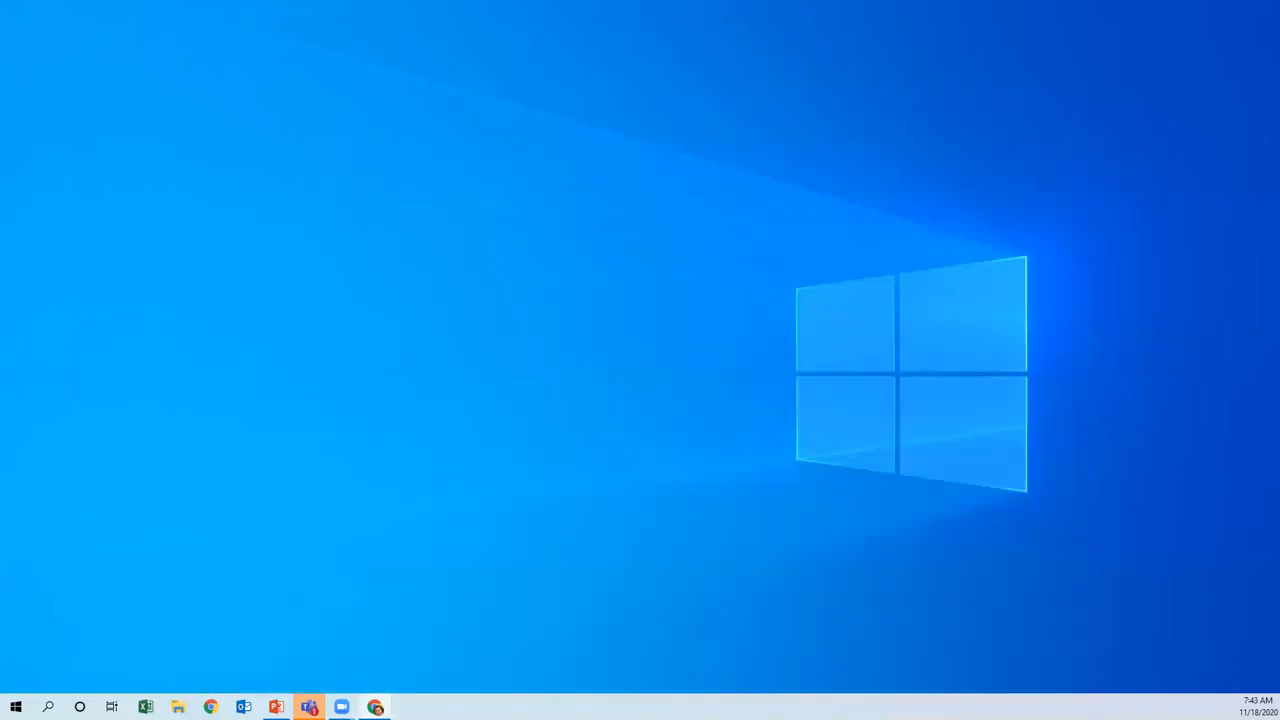